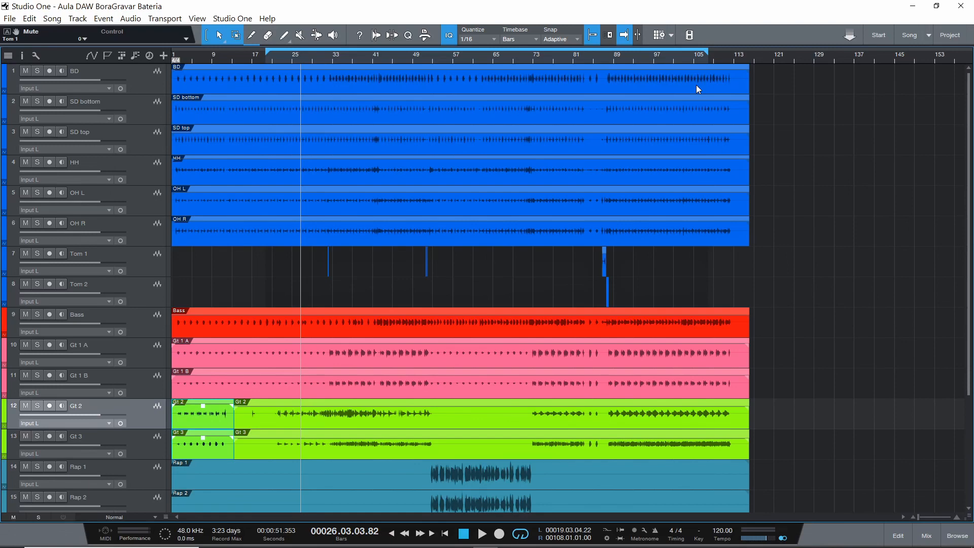
- Set the loop range to about bars 25 to 53 and show the mixer with its channels expanded
{"action": "left_click_drag", "start_coordinate": [708, 51], "coordinate": [433, 61]}
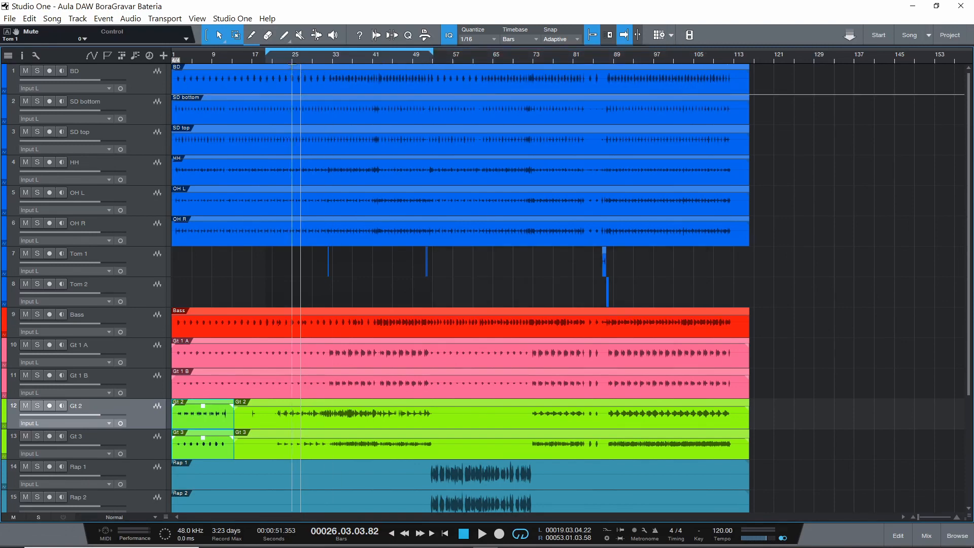
{"action": "left_click", "coordinate": [294, 59]}
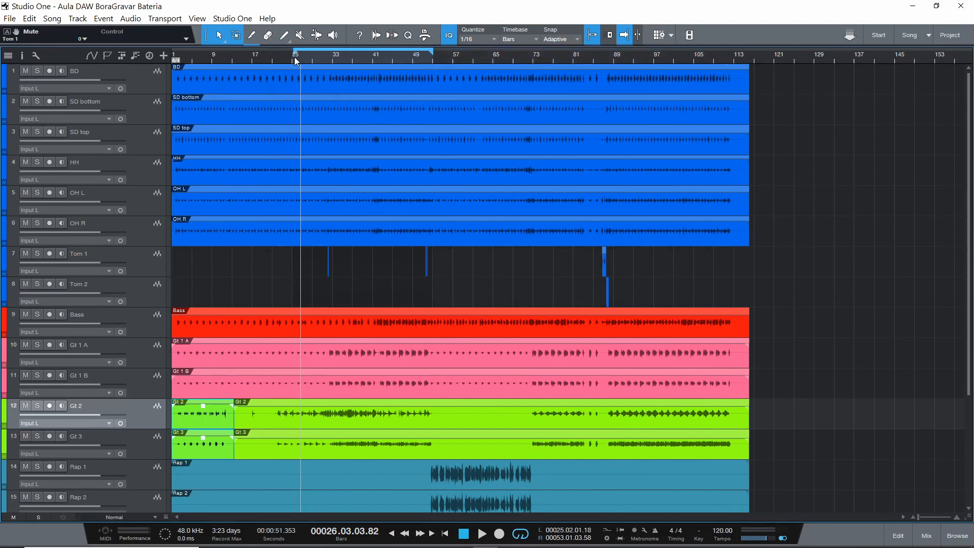
{"action": "key", "text": "F3"}
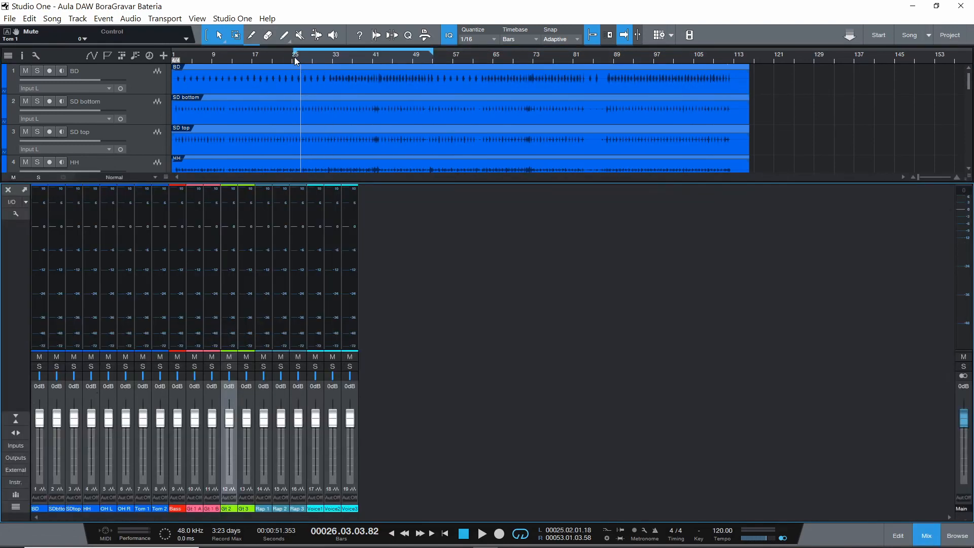
{"action": "left_click", "coordinate": [16, 432]}
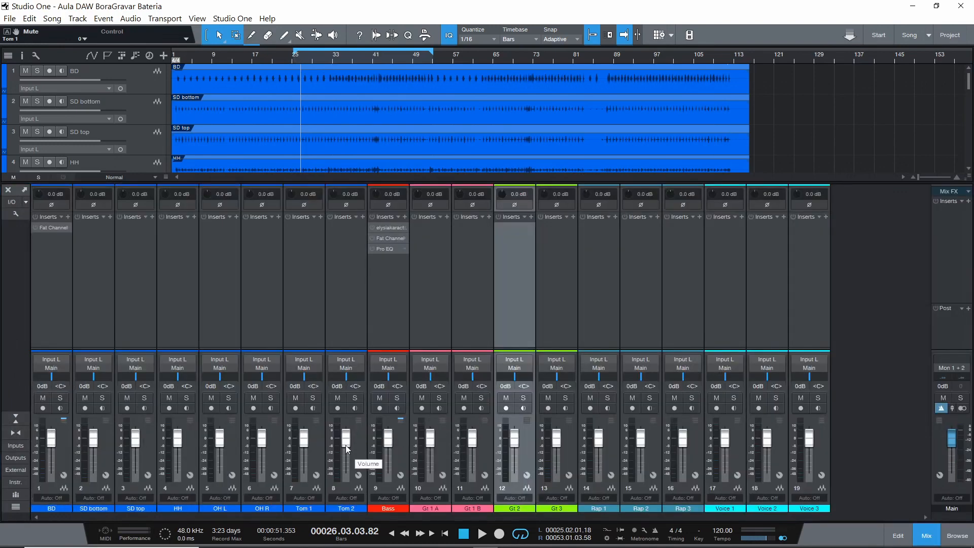
- Remove all insert effects from the Bass and BD channels
{"action": "left_click", "coordinate": [401, 218]}
{"action": "scroll", "coordinate": [451, 327], "scroll_direction": "down", "scroll_amount": 5}
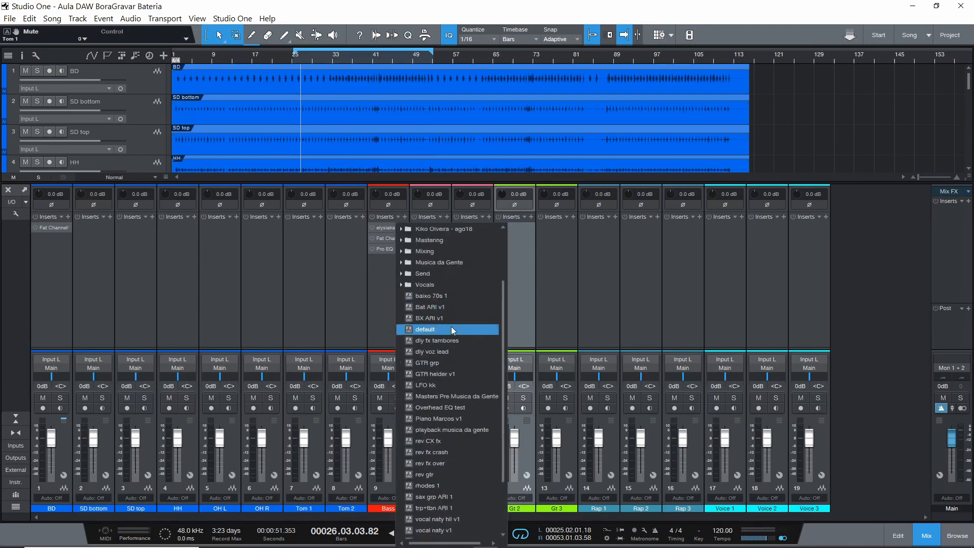
{"action": "left_click", "coordinate": [466, 533]}
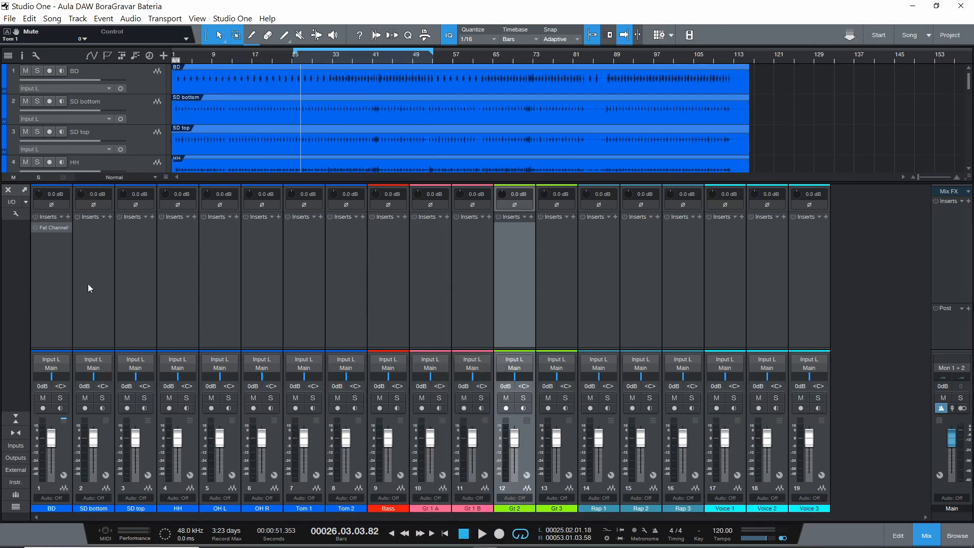
{"action": "left_click", "coordinate": [59, 218]}
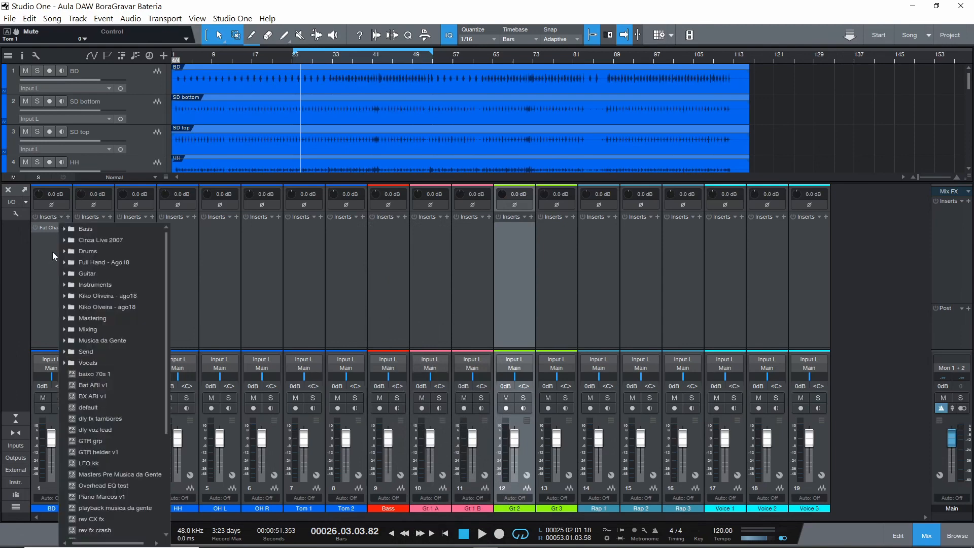
{"action": "scroll", "coordinate": [101, 467], "scroll_direction": "down", "scroll_amount": 4}
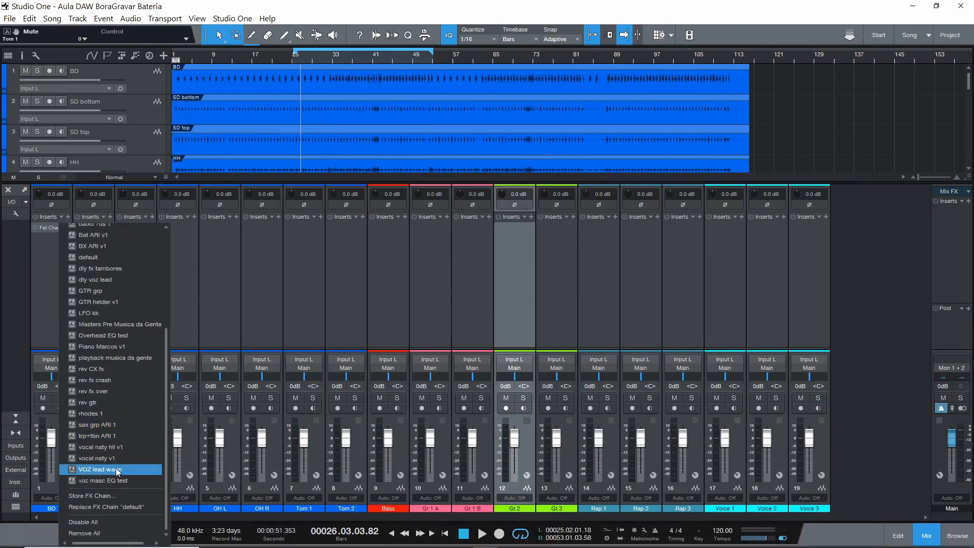
{"action": "left_click", "coordinate": [89, 533]}
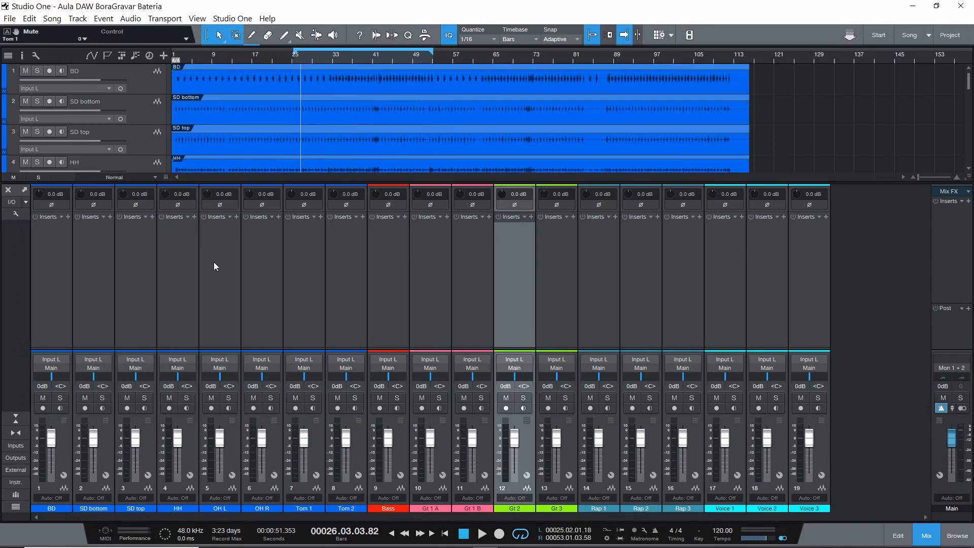
- Add a Pro EQ insert to the BD channel and place its window clear of the lower channel controls
{"action": "left_click", "coordinate": [63, 442]}
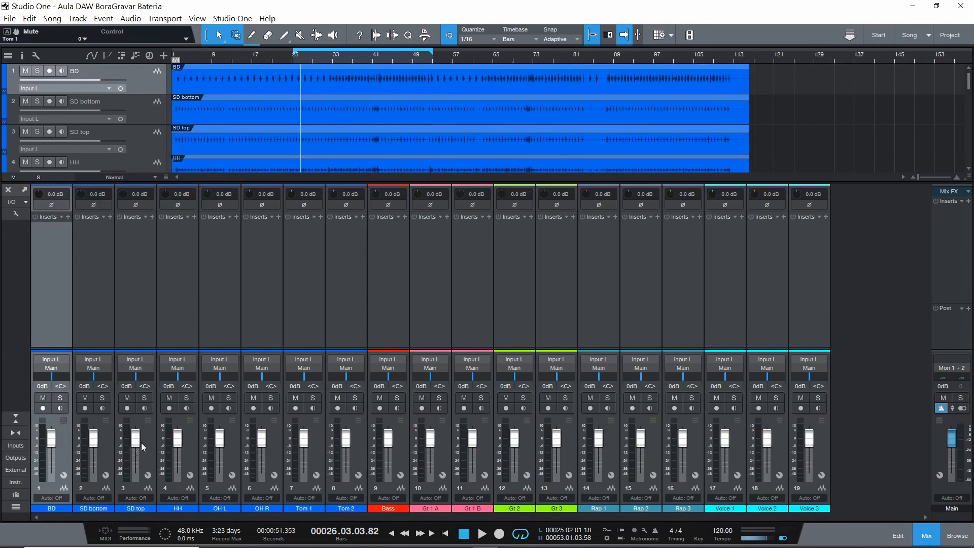
{"action": "left_click", "coordinate": [70, 216]}
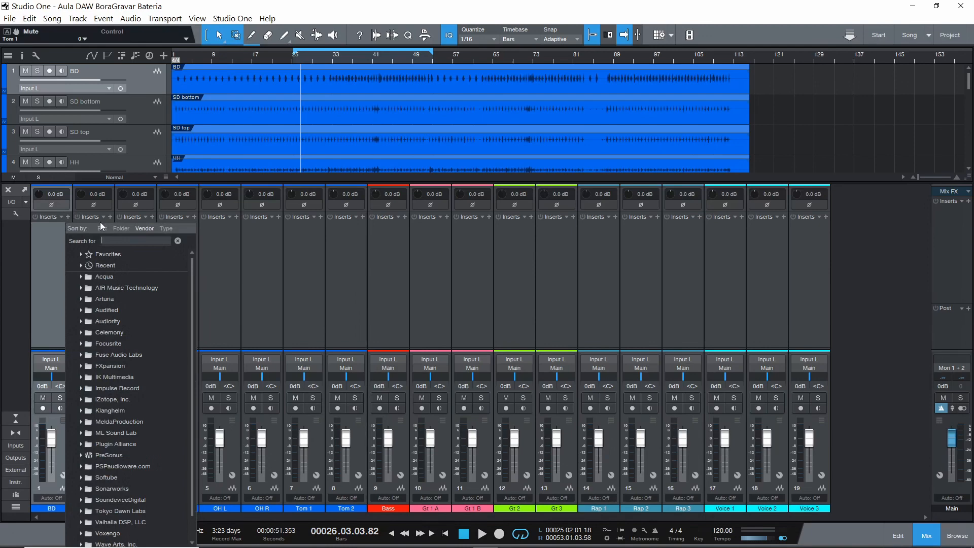
{"action": "type", "text": "pro"}
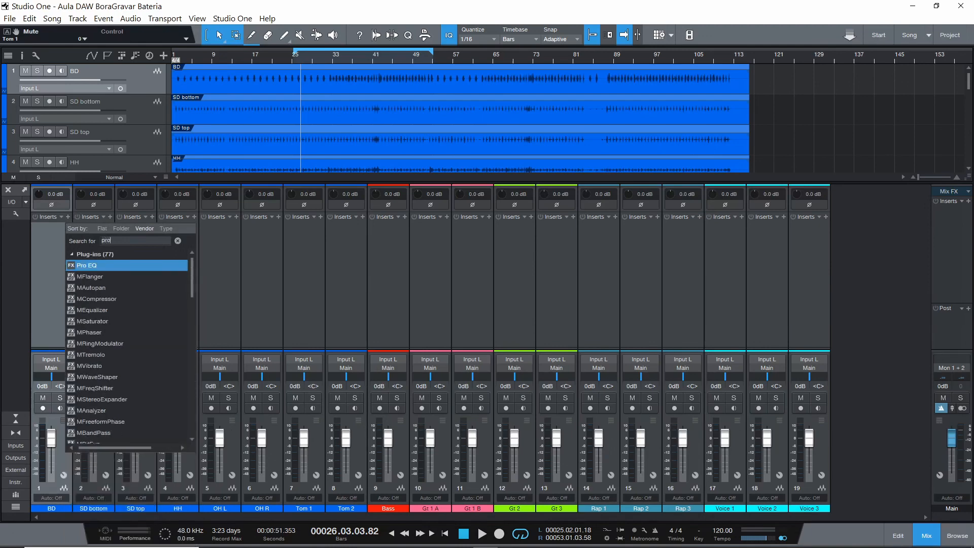
{"action": "key", "text": "Return"}
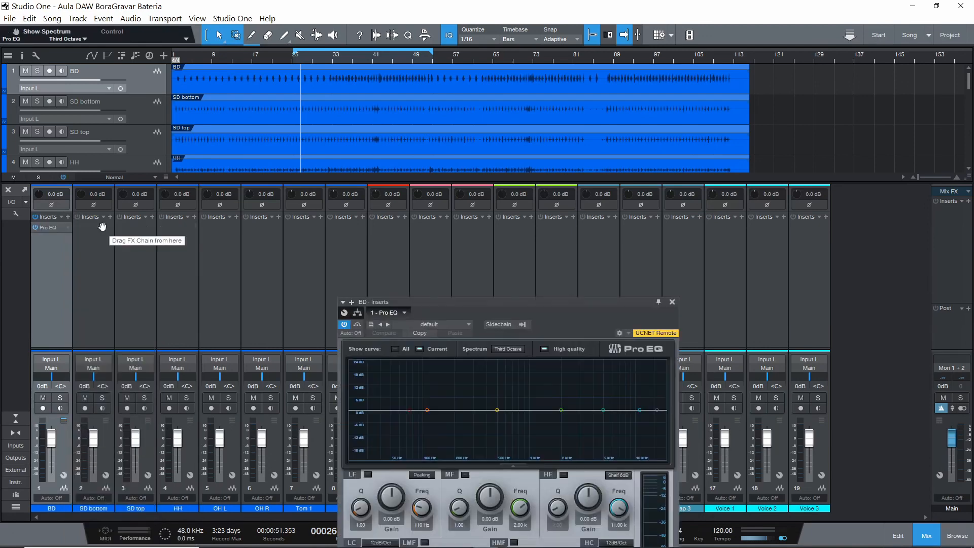
{"action": "left_click_drag", "start_coordinate": [426, 302], "coordinate": [366, 122]}
- Try a test curve in BD's Pro EQ, boosting LF by 12 dB and HMF by 17.28 dB while cutting MF, LMF and HF
{"action": "left_click_drag", "start_coordinate": [333, 308], "coordinate": [343, 293]}
{"action": "left_click_drag", "start_coordinate": [430, 315], "coordinate": [437, 348]}
{"action": "left_click_drag", "start_coordinate": [480, 385], "coordinate": [480, 358]}
{"action": "left_click_drag", "start_coordinate": [382, 383], "coordinate": [373, 422]}
{"action": "left_click_drag", "start_coordinate": [308, 393], "coordinate": [320, 359]}
{"action": "left_click_drag", "start_coordinate": [528, 311], "coordinate": [494, 346]}
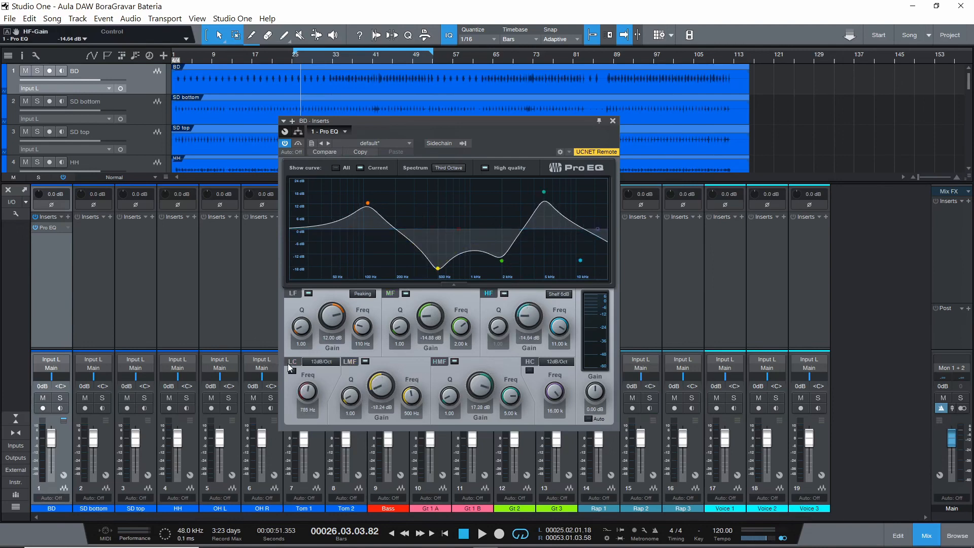
- Try the low-cut filter in BD's Pro EQ, and reset the equalizer to the default preset
{"action": "left_click_drag", "start_coordinate": [307, 392], "coordinate": [307, 383]}
{"action": "left_click", "coordinate": [293, 371]}
{"action": "left_click", "coordinate": [292, 371]}
{"action": "left_click", "coordinate": [367, 205]}
{"action": "left_click", "coordinate": [438, 268]}
{"action": "left_click", "coordinate": [406, 139]}
{"action": "left_click", "coordinate": [377, 153]}
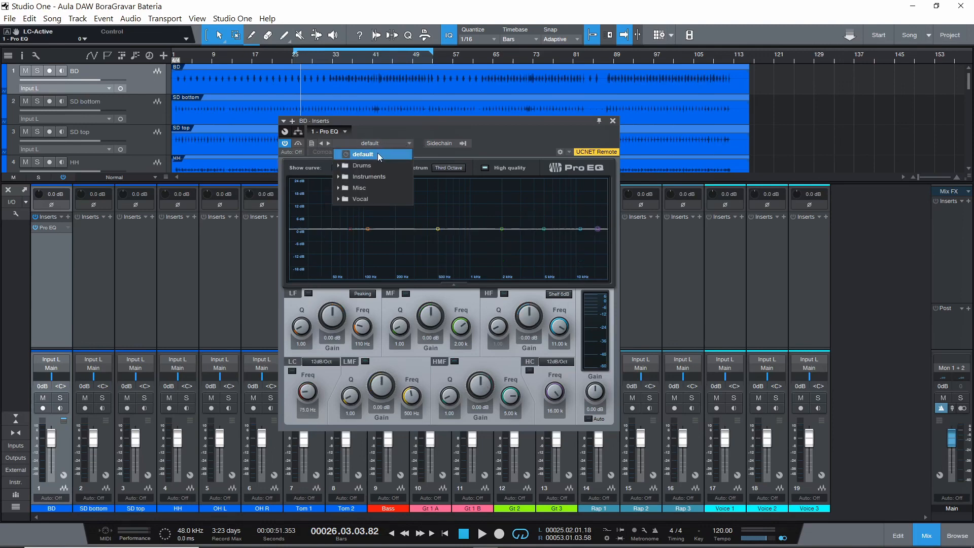
{"action": "left_click", "coordinate": [453, 122]}
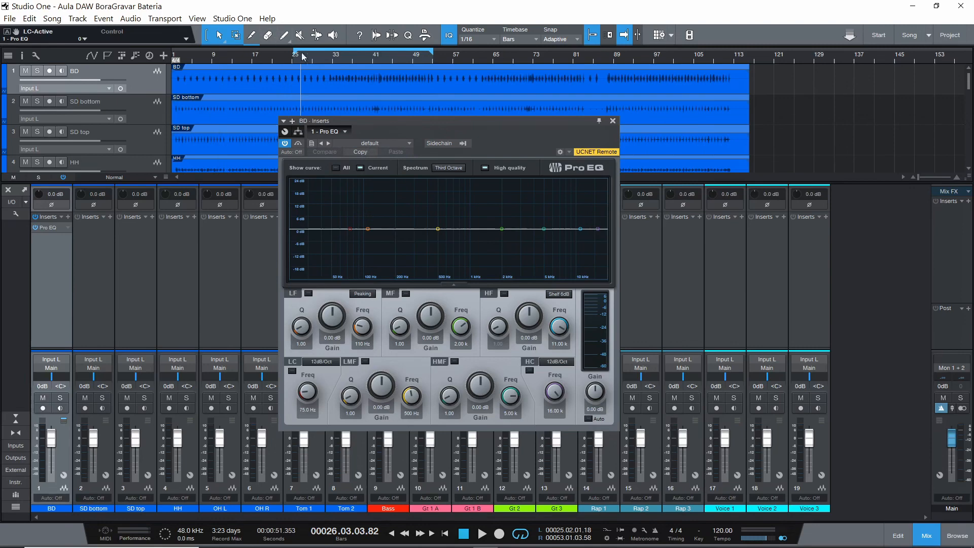
- Audition BD, SD bottom and SD top soloed together, and move the loop start to about bar 33
{"action": "left_click", "coordinate": [61, 398]}
{"action": "left_click", "coordinate": [103, 398]}
{"action": "left_click", "coordinate": [145, 398]}
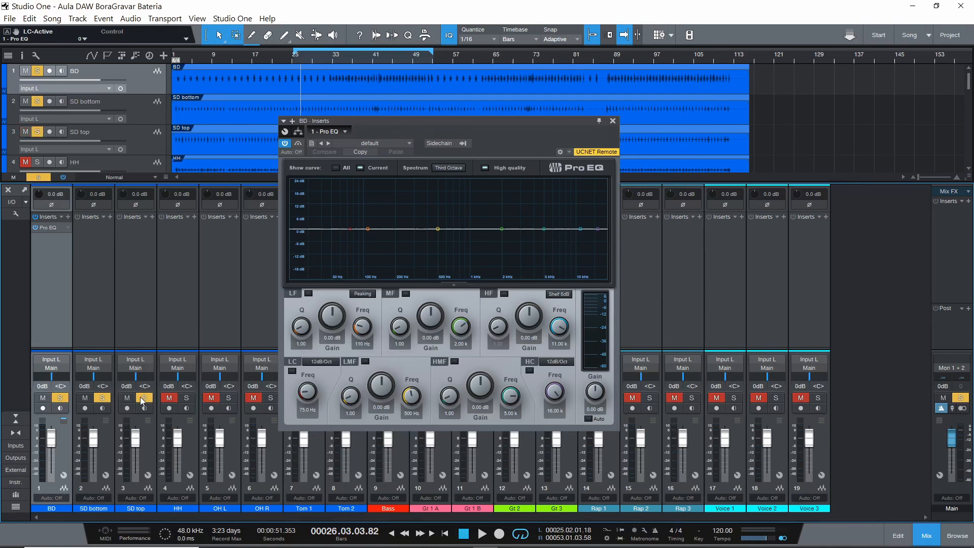
{"action": "key", "text": "space"}
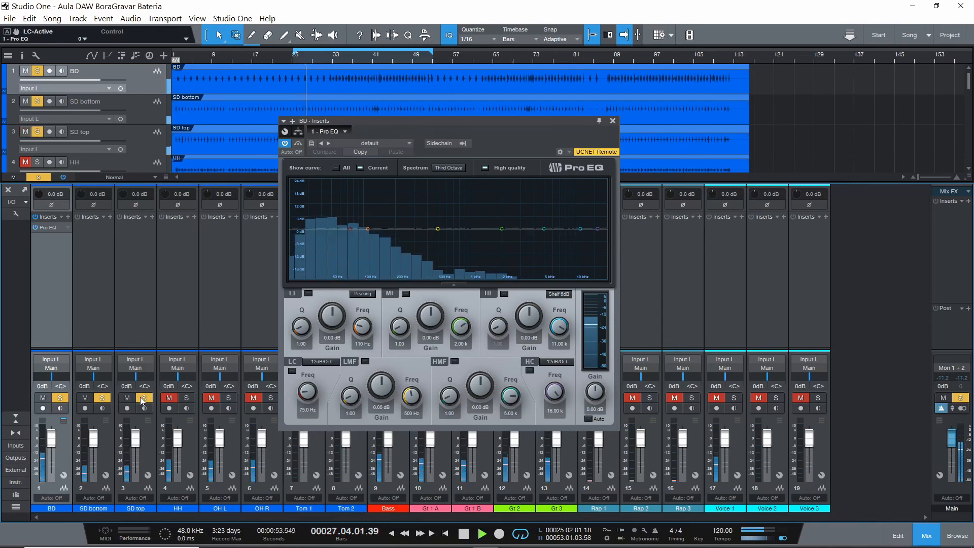
{"action": "key", "text": "space"}
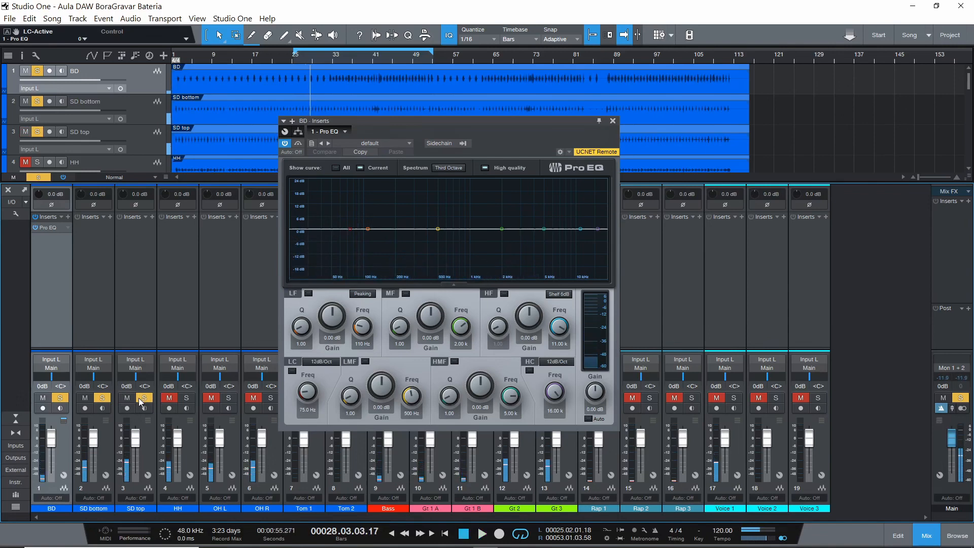
{"action": "left_click", "coordinate": [331, 57], "text": "ctrl"}
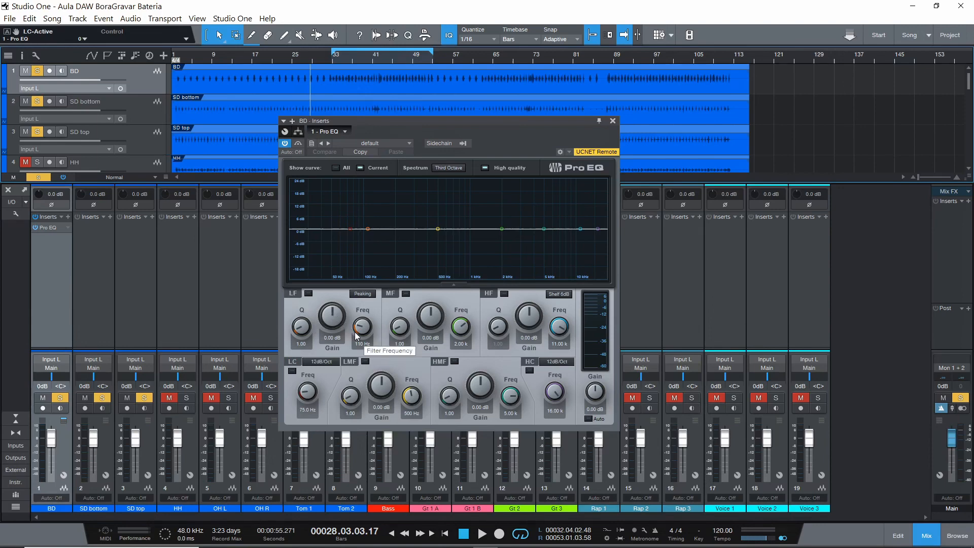
- Boost the LF band of BD's Pro EQ to 19.68 dB at 67.8 Hz during playback, and switch that band off
{"action": "left_click", "coordinate": [332, 325]}
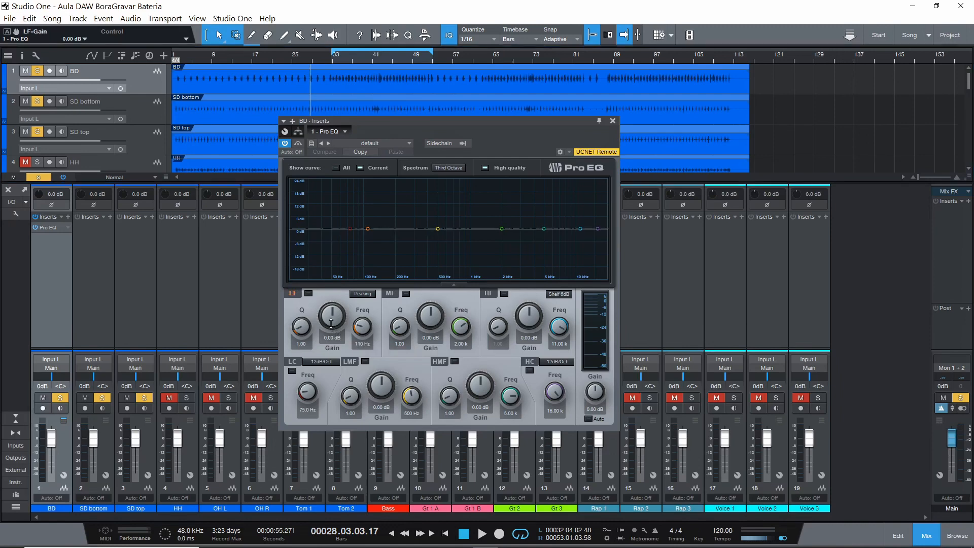
{"action": "mouse_move", "coordinate": [331, 323]}
{"action": "left_mouse_down"}
{"action": "mouse_move", "coordinate": [335, 290]}
{"action": "mouse_move", "coordinate": [330, 322]}
{"action": "left_mouse_up"}
{"action": "key", "text": "space"}
{"action": "left_click_drag", "start_coordinate": [330, 311], "coordinate": [342, 264]}
{"action": "left_click_drag", "start_coordinate": [364, 321], "coordinate": [341, 319]}
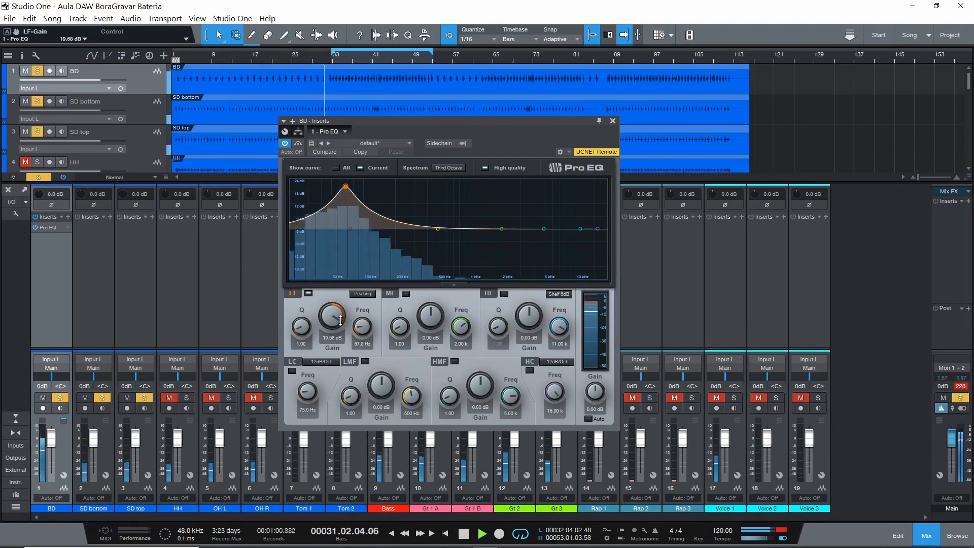
{"action": "key", "text": "space"}
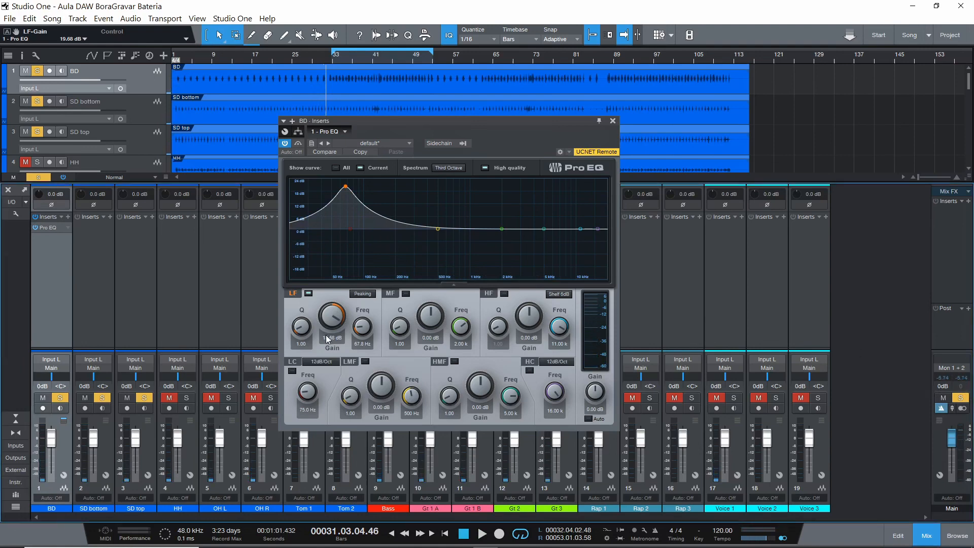
{"action": "left_click", "coordinate": [310, 292]}
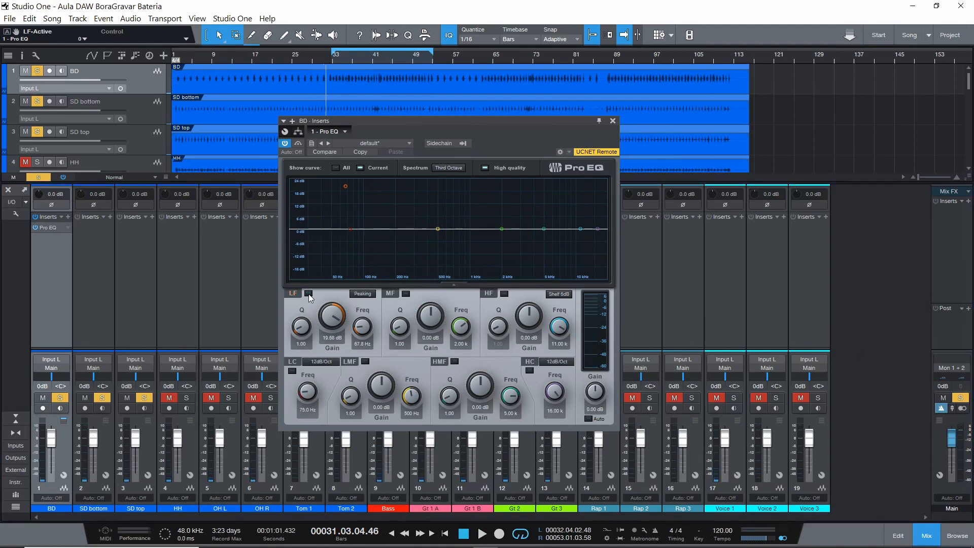
- Copy BD's Pro EQ to the SD bottom channel, and take BD and SD top out of solo
{"action": "left_click", "coordinate": [99, 290]}
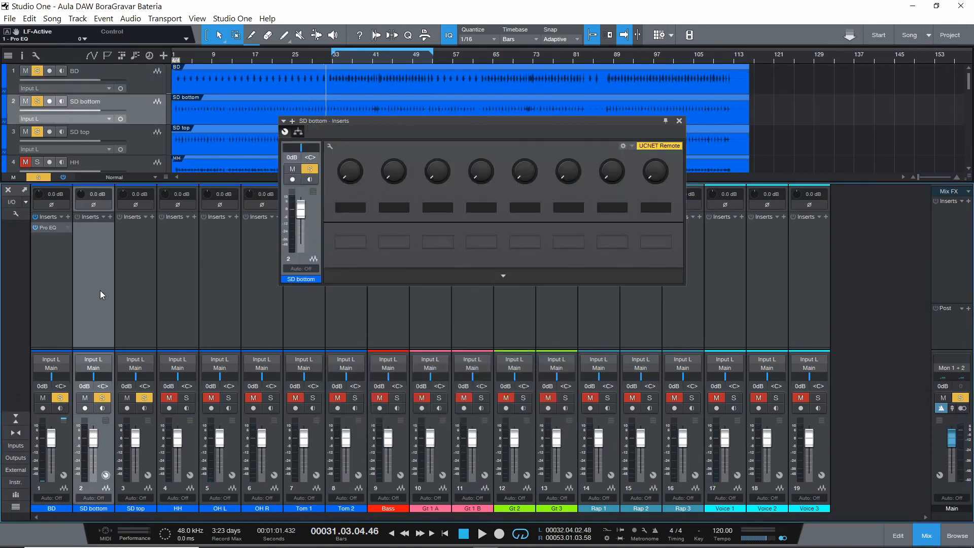
{"action": "left_click_drag", "start_coordinate": [56, 228], "coordinate": [85, 225]}
{"action": "left_click", "coordinate": [60, 398]}
{"action": "left_click", "coordinate": [42, 398]}
{"action": "left_click", "coordinate": [144, 397]}
{"action": "left_click", "coordinate": [127, 398]}
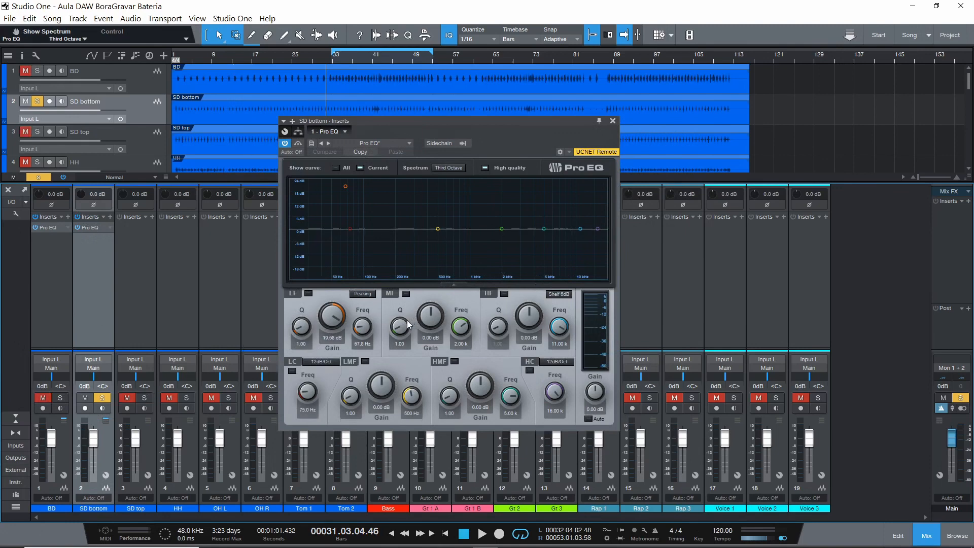
- Audition SD bottom, and boost its Pro EQ's MF band by 11.52 dB at 1.57 kHz with a Q of 0.74
{"action": "key", "text": "space"}
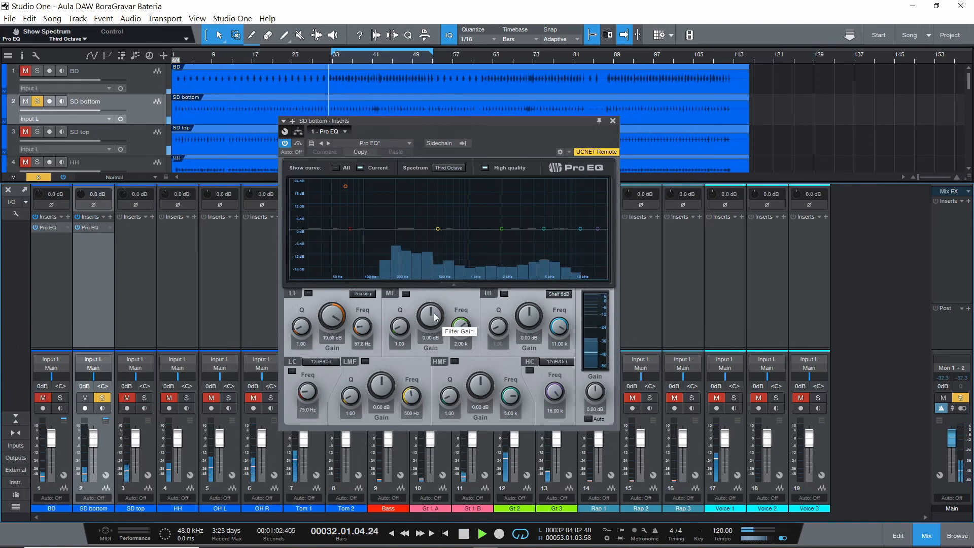
{"action": "key", "text": "space"}
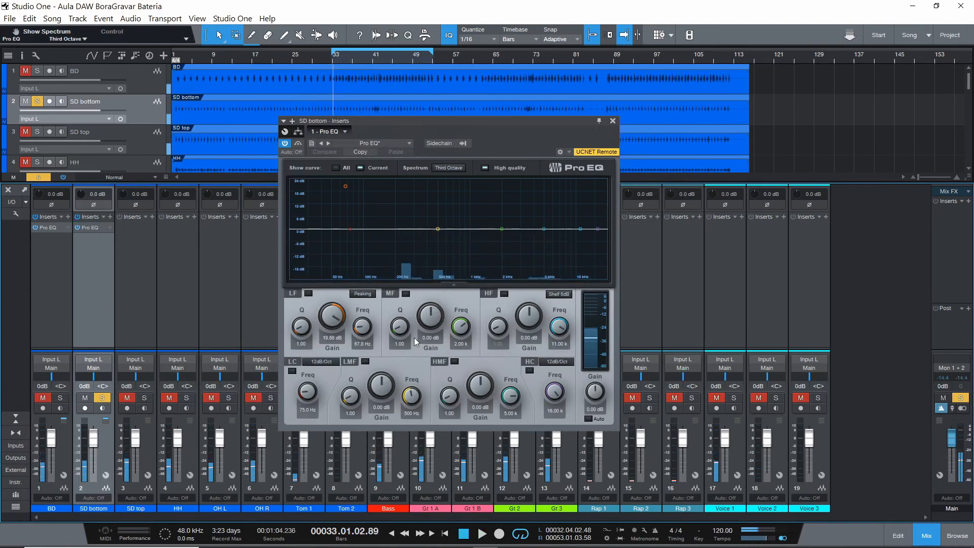
{"action": "left_click", "coordinate": [406, 294]}
{"action": "mouse_move", "coordinate": [431, 317]}
{"action": "left_mouse_down"}
{"action": "mouse_move", "coordinate": [456, 303]}
{"action": "mouse_move", "coordinate": [448, 328]}
{"action": "mouse_move", "coordinate": [398, 321]}
{"action": "mouse_move", "coordinate": [428, 334]}
{"action": "left_mouse_up"}
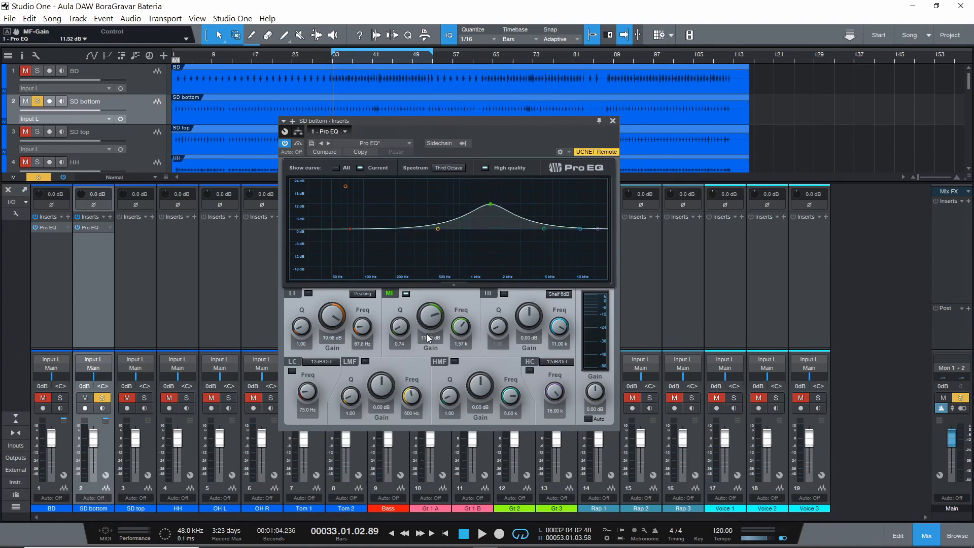
- Compare SD bottom with its Pro EQ bypassed and enabled during playback, and switch off the MF band
{"action": "key", "text": "space"}
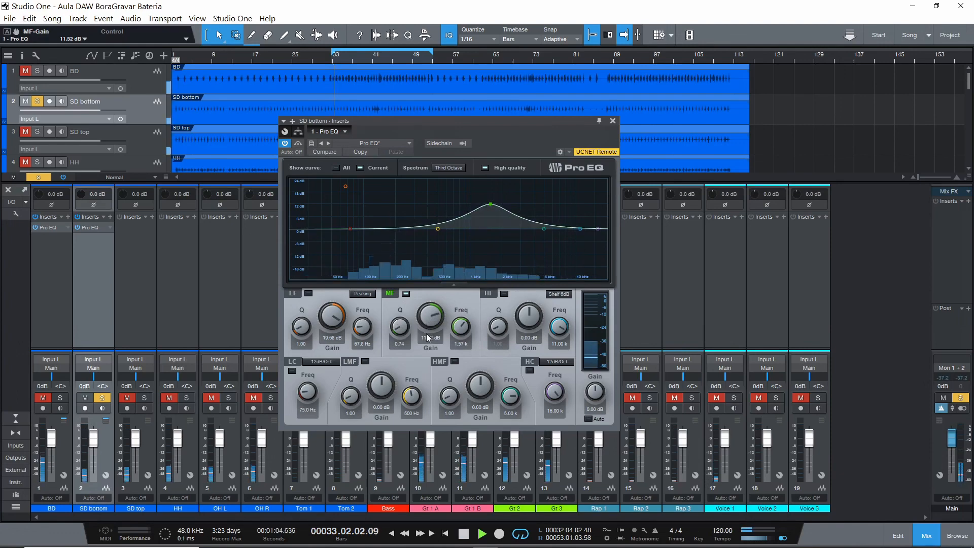
{"action": "left_click", "coordinate": [286, 144]}
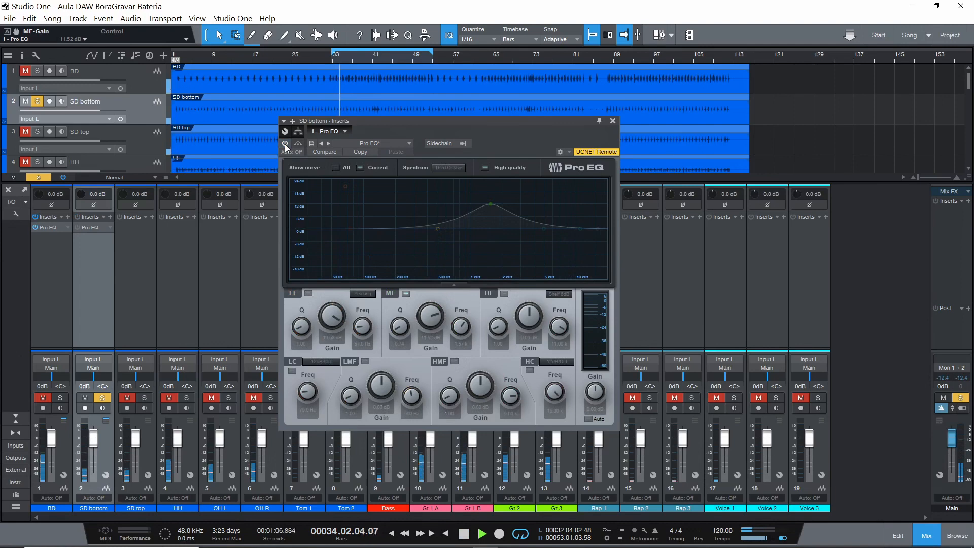
{"action": "key", "text": "space"}
{"action": "left_click", "coordinate": [285, 144]}
{"action": "key", "text": "space"}
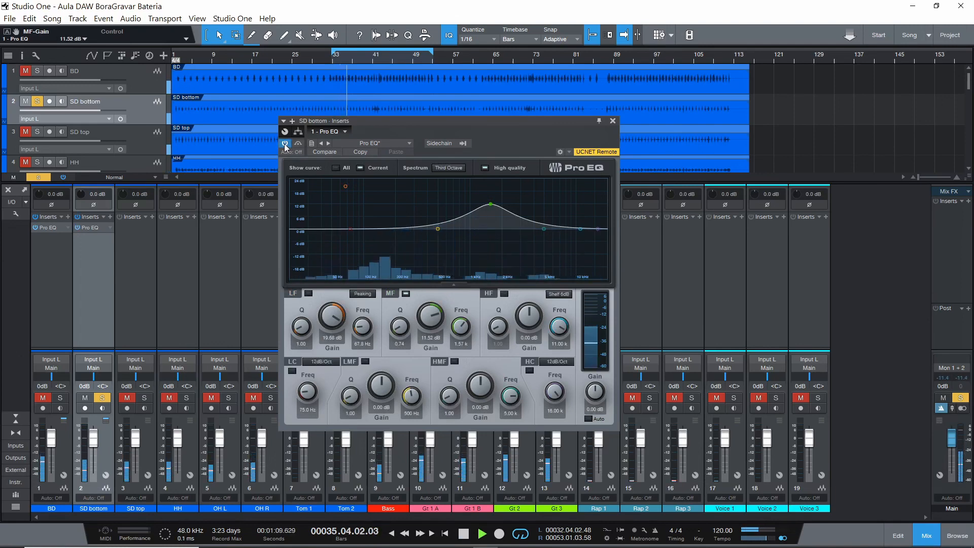
{"action": "key", "text": "space"}
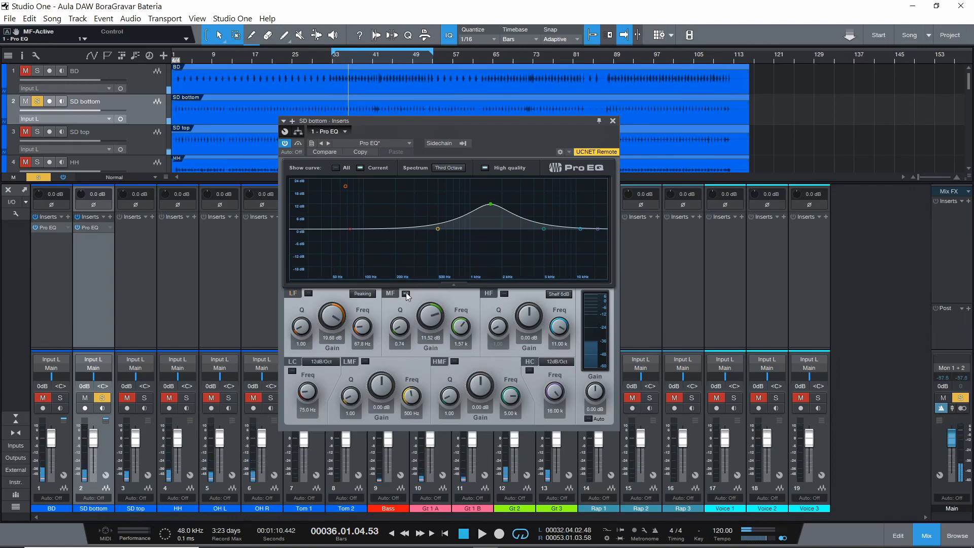
{"action": "left_click", "coordinate": [406, 293]}
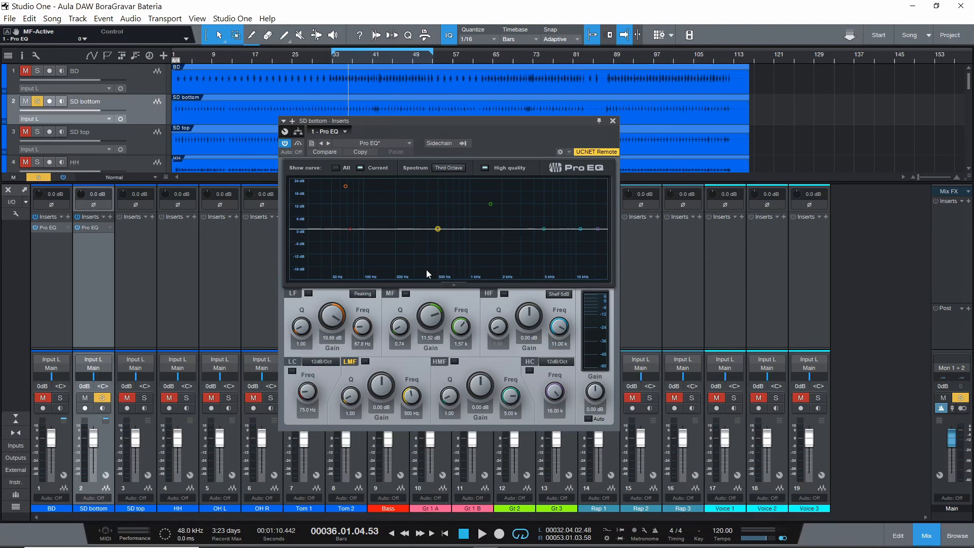
- Close the inserts window that is open, and show the effects browser in place of the mixer
{"action": "left_click", "coordinate": [133, 285]}
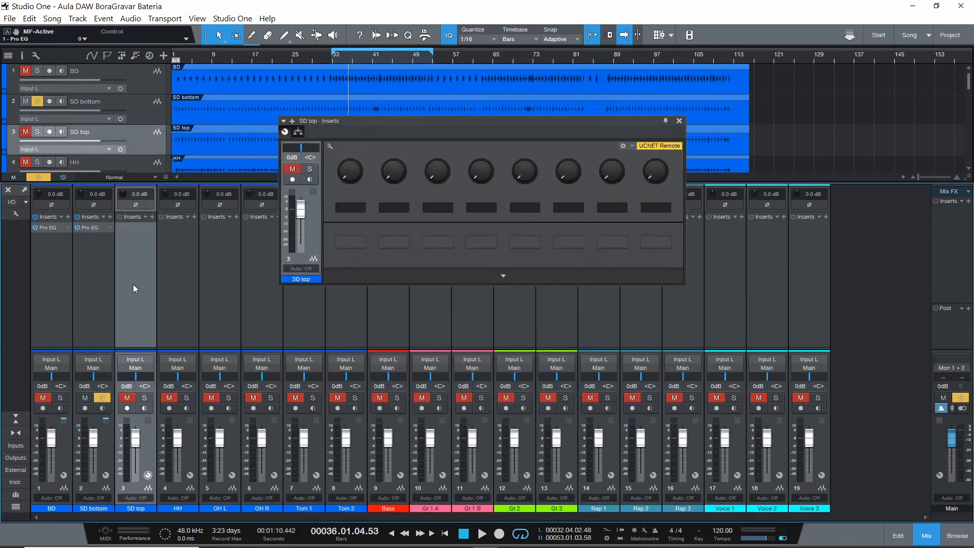
{"action": "left_click", "coordinate": [679, 121]}
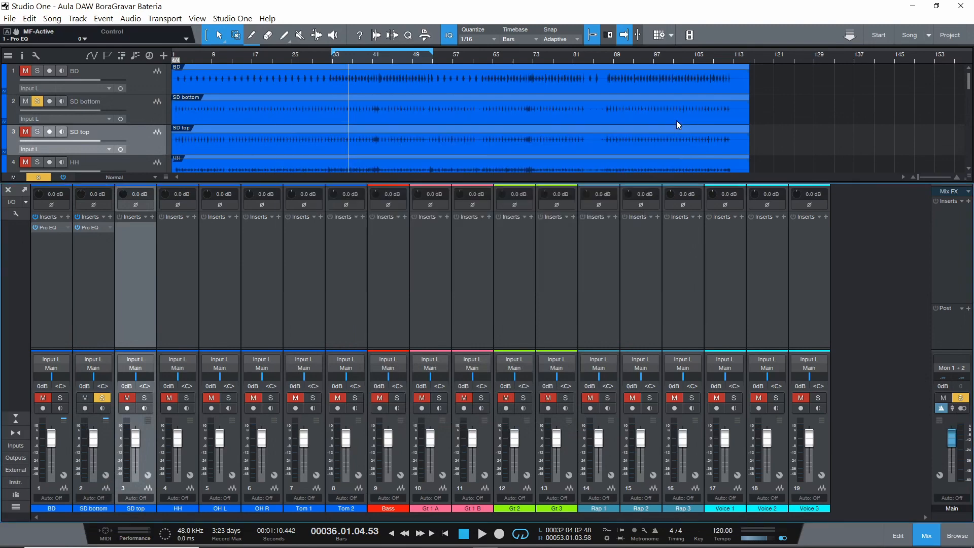
{"action": "left_click", "coordinate": [926, 537]}
{"action": "left_click", "coordinate": [958, 536]}
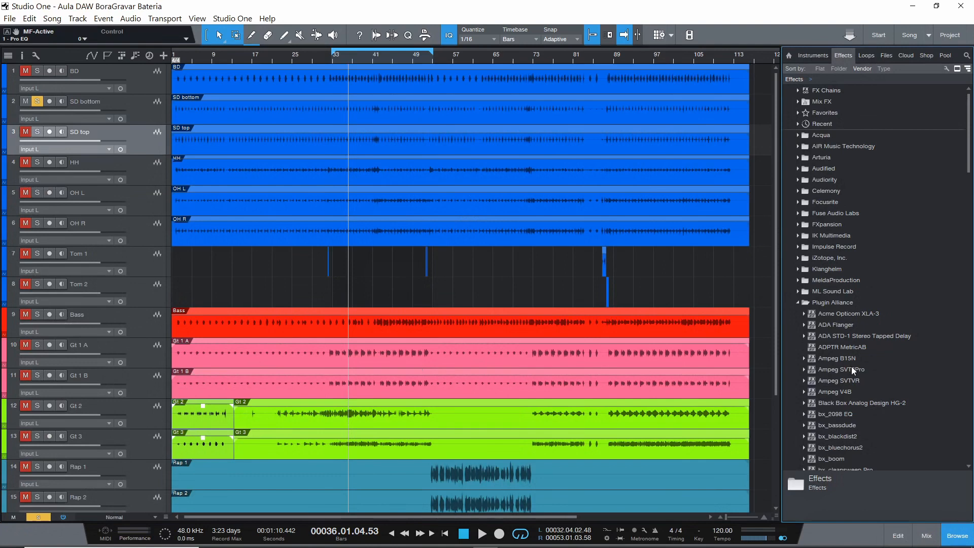
- Find the RC500 channel strip among the PreSonus effects, insert it on the OH R track, and close its window
{"action": "left_click", "coordinate": [807, 303]}
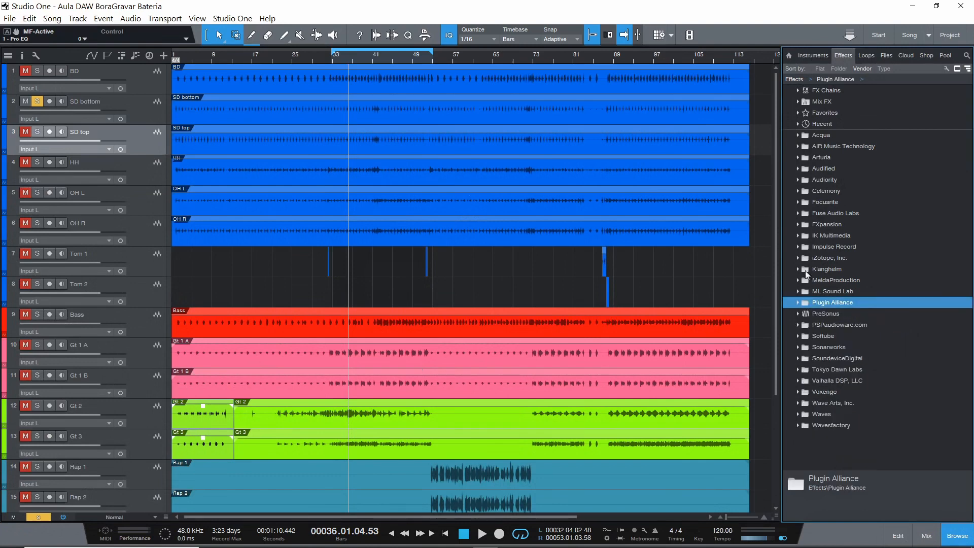
{"action": "left_click", "coordinate": [799, 313]}
{"action": "scroll", "coordinate": [814, 332], "scroll_direction": "down", "scroll_amount": 3}
{"action": "scroll", "coordinate": [818, 334], "scroll_direction": "down", "scroll_amount": 10}
{"action": "scroll", "coordinate": [826, 337], "scroll_direction": "down", "scroll_amount": 8}
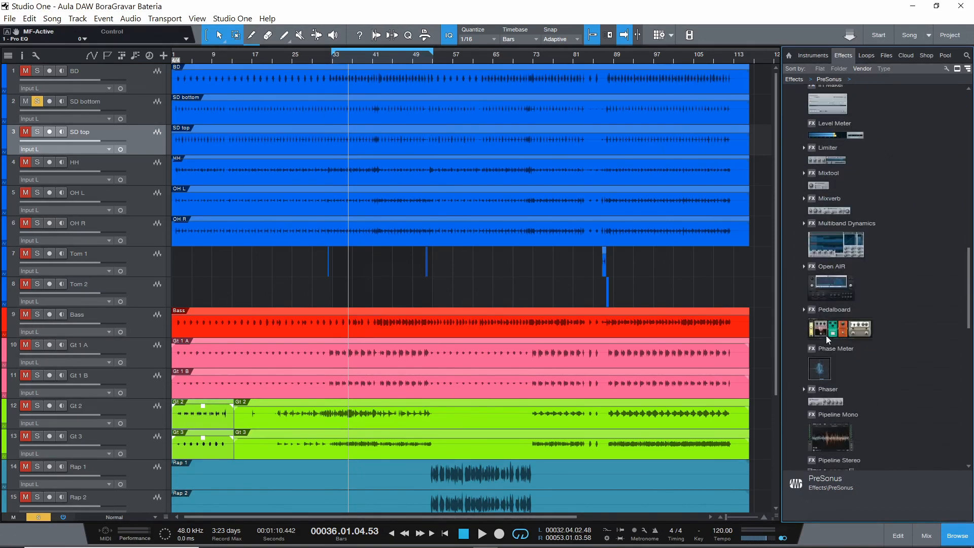
{"action": "scroll", "coordinate": [826, 336], "scroll_direction": "down", "scroll_amount": 5}
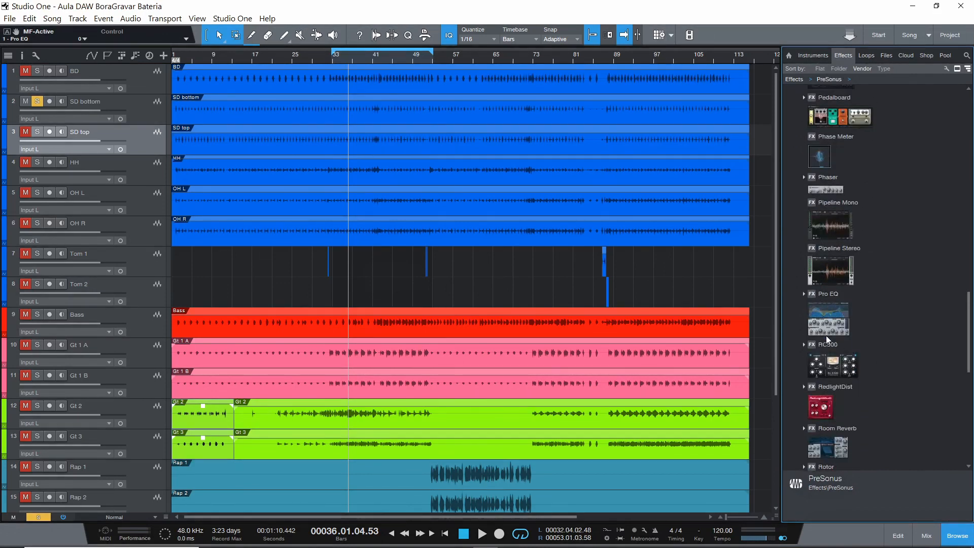
{"action": "scroll", "coordinate": [842, 340], "scroll_direction": "down", "scroll_amount": 2}
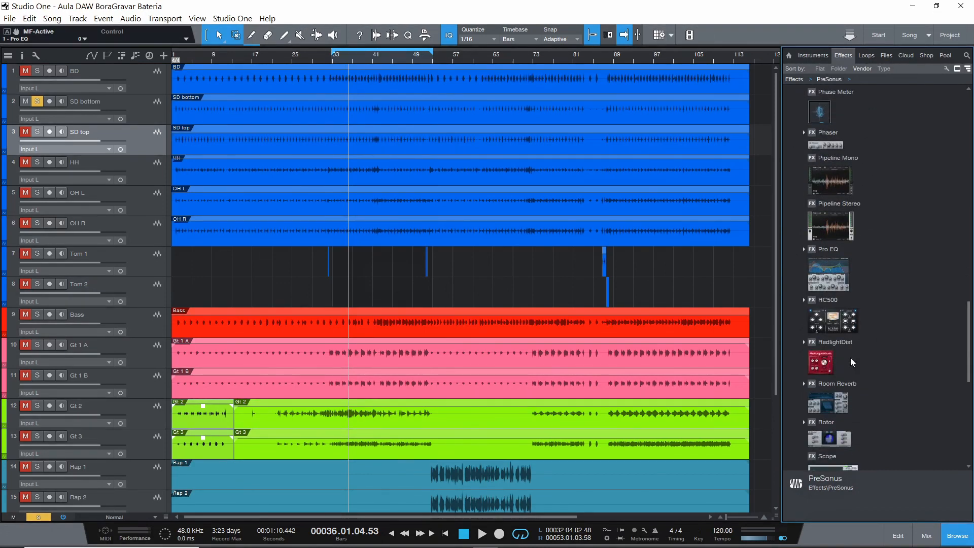
{"action": "scroll", "coordinate": [835, 376], "scroll_direction": "down", "scroll_amount": 4}
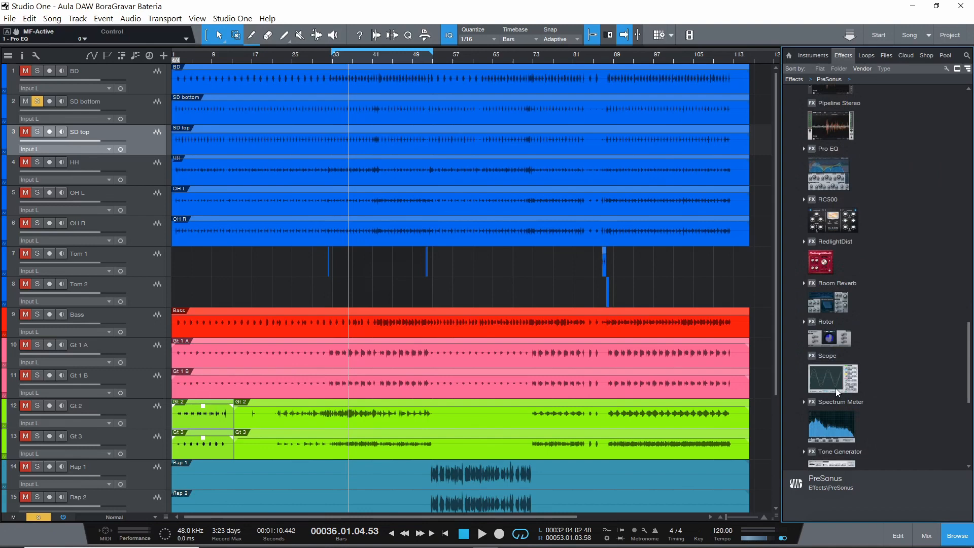
{"action": "scroll", "coordinate": [836, 388], "scroll_direction": "up", "scroll_amount": 4}
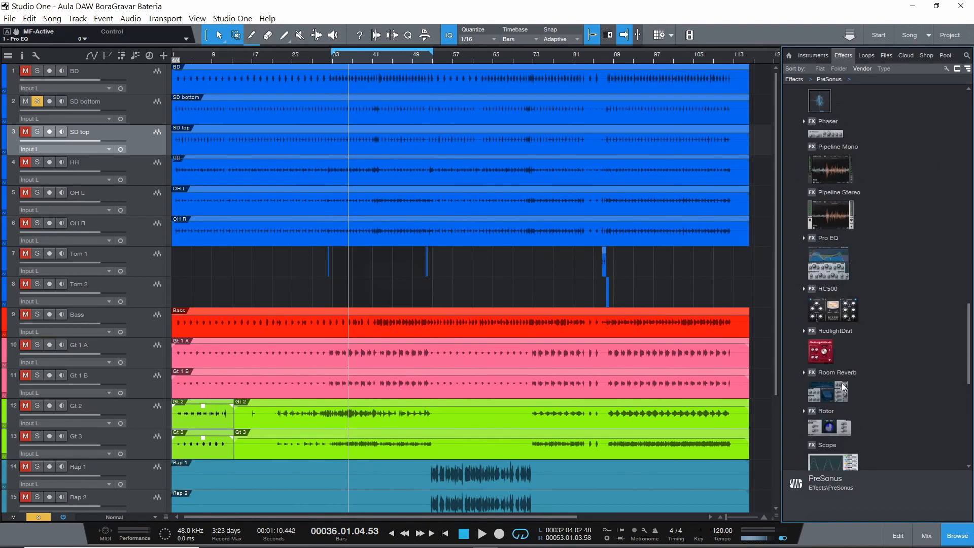
{"action": "scroll", "coordinate": [836, 392], "scroll_direction": "up", "scroll_amount": 2}
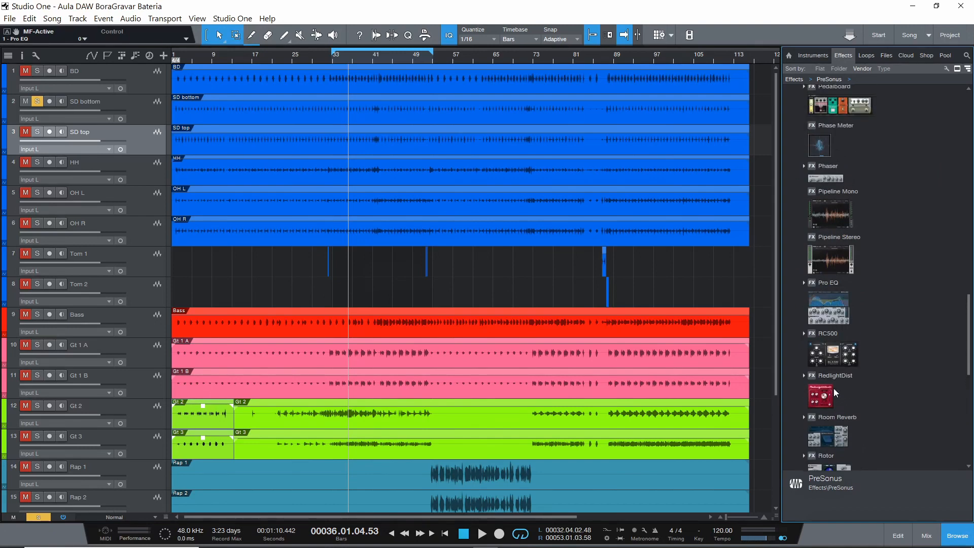
{"action": "left_click_drag", "start_coordinate": [836, 372], "coordinate": [487, 236]}
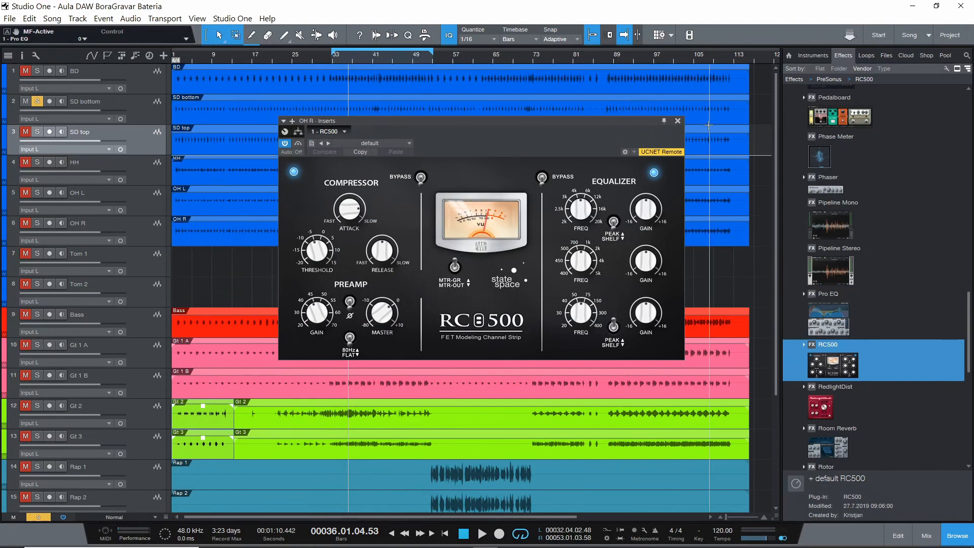
{"action": "left_click", "coordinate": [678, 121]}
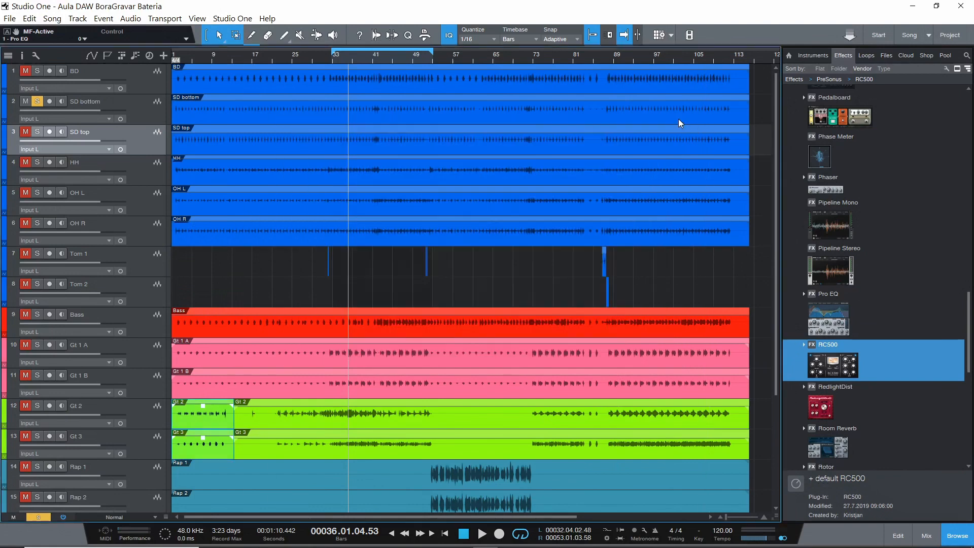
- Show the mixer again and remove the RC500 insert from the OH R channel
{"action": "key", "text": "F3"}
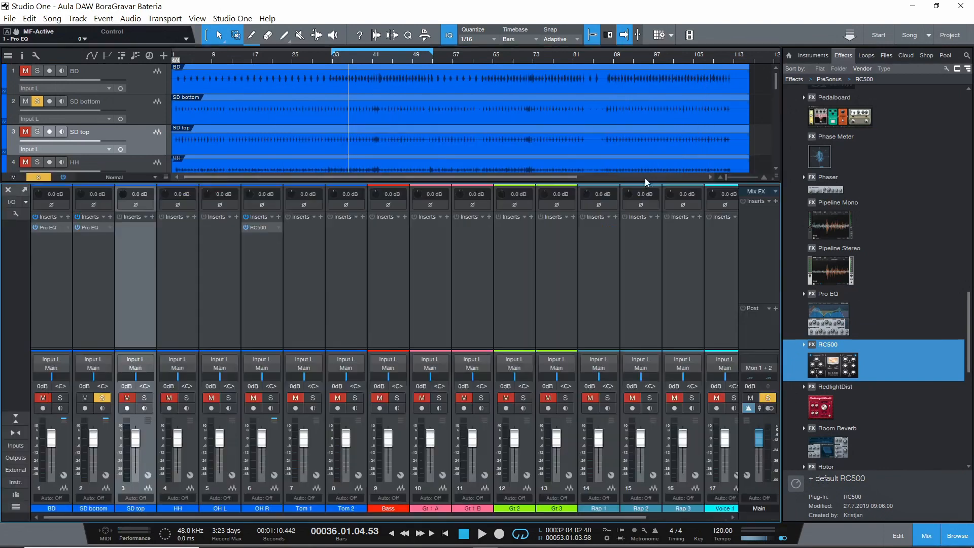
{"action": "right_click", "coordinate": [278, 228]}
{"action": "left_click", "coordinate": [300, 334]}
- Clear the active solo, and detach the mixer as a full-screen console with the effects browser closed
{"action": "left_click", "coordinate": [38, 177]}
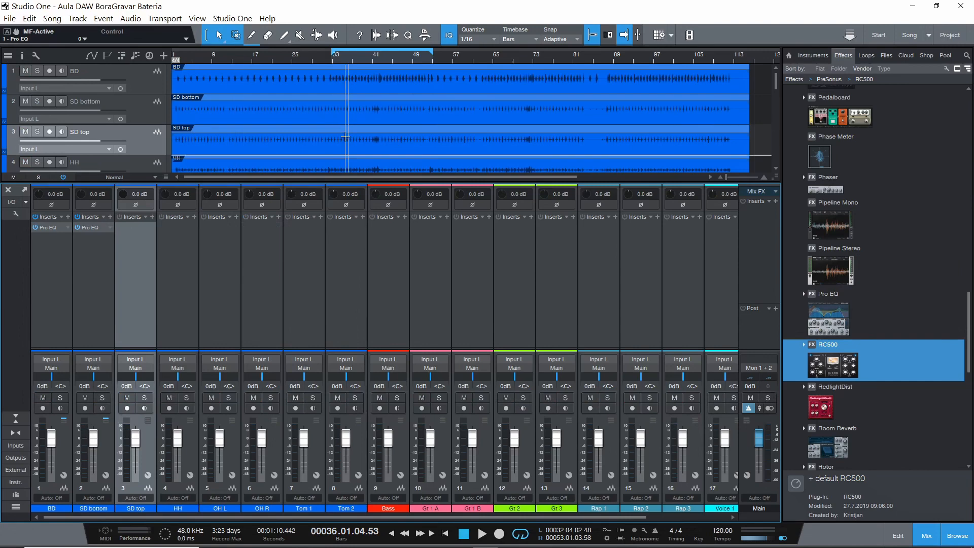
{"action": "left_click", "coordinate": [959, 537]}
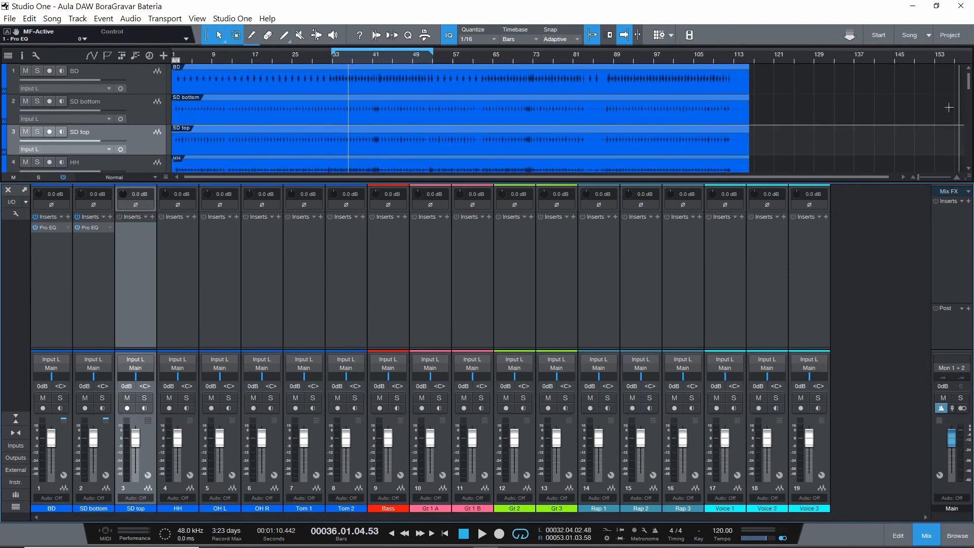
{"action": "left_click", "coordinate": [24, 191]}
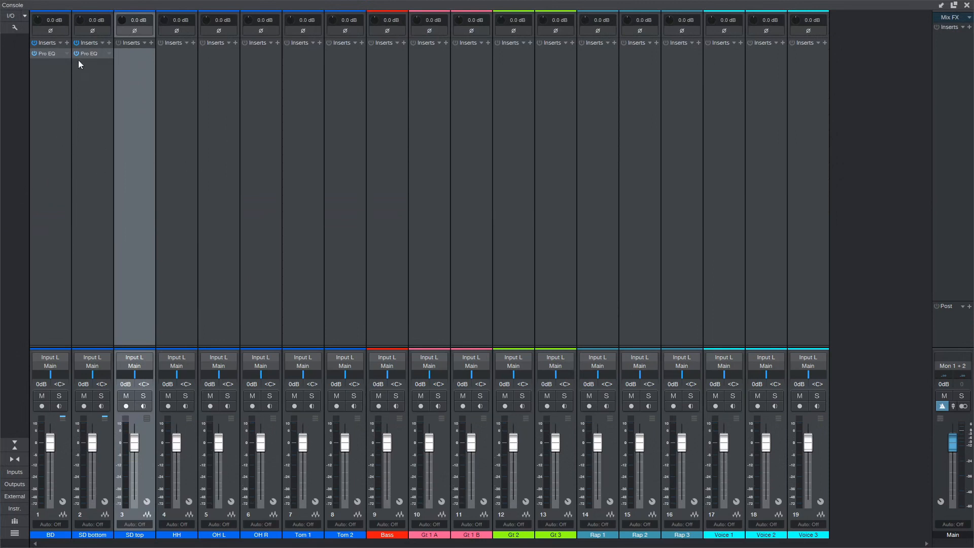
- Open SD bottom's Pro EQ and move its window beside the SD bottom channel
{"action": "right_click", "coordinate": [105, 55]}
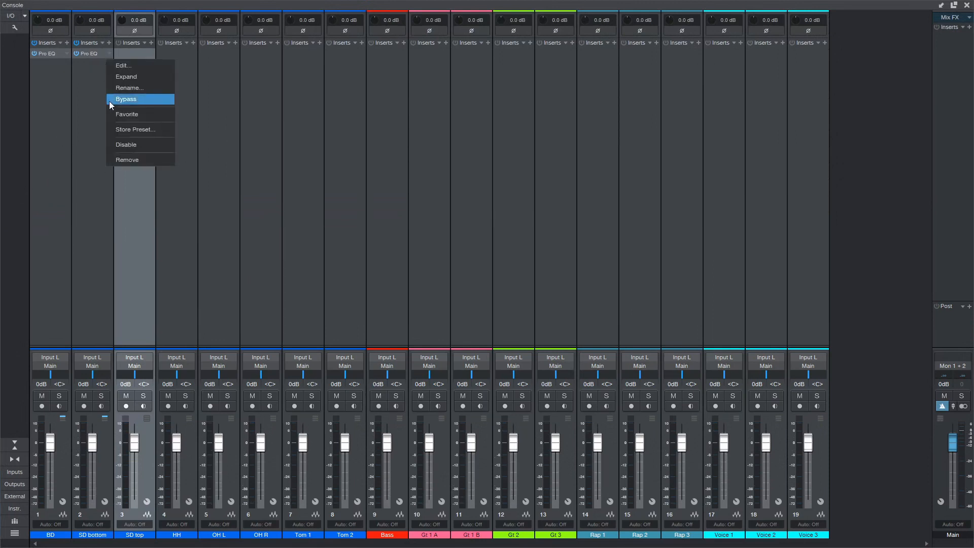
{"action": "left_click", "coordinate": [96, 53]}
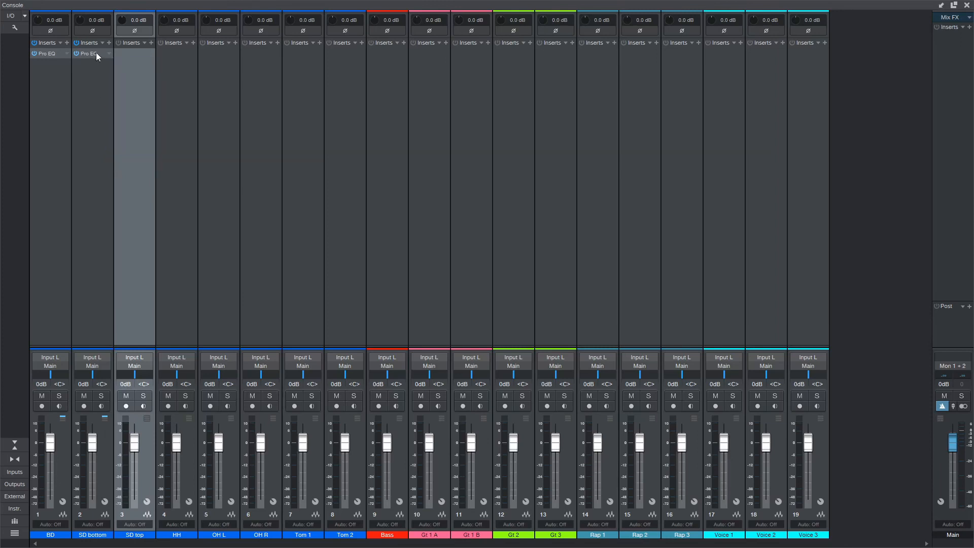
{"action": "left_click_drag", "start_coordinate": [460, 120], "coordinate": [298, 82]}
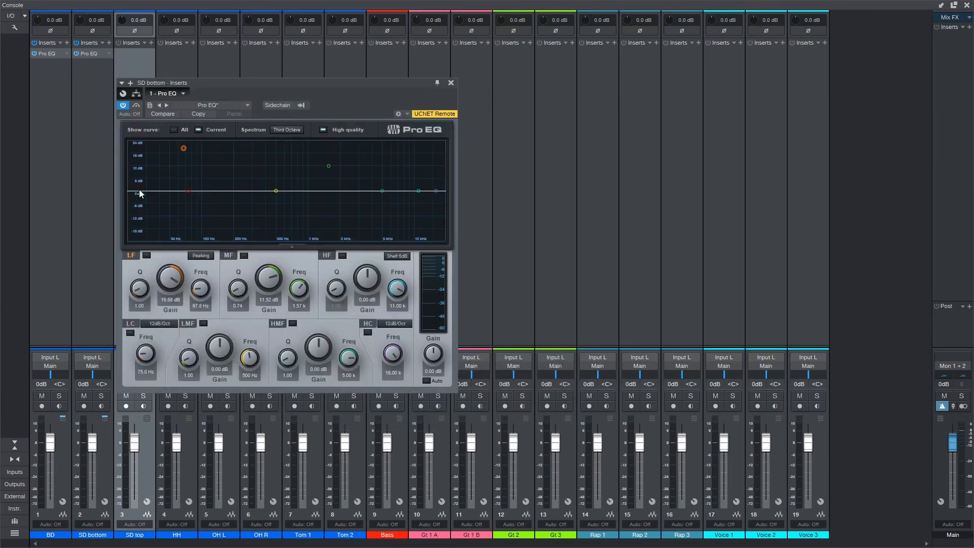
- Add Plugin Alliance's Acme Opticom XLA-3 as SD bottom's second insert from within the inserts window
{"action": "left_click", "coordinate": [130, 82]}
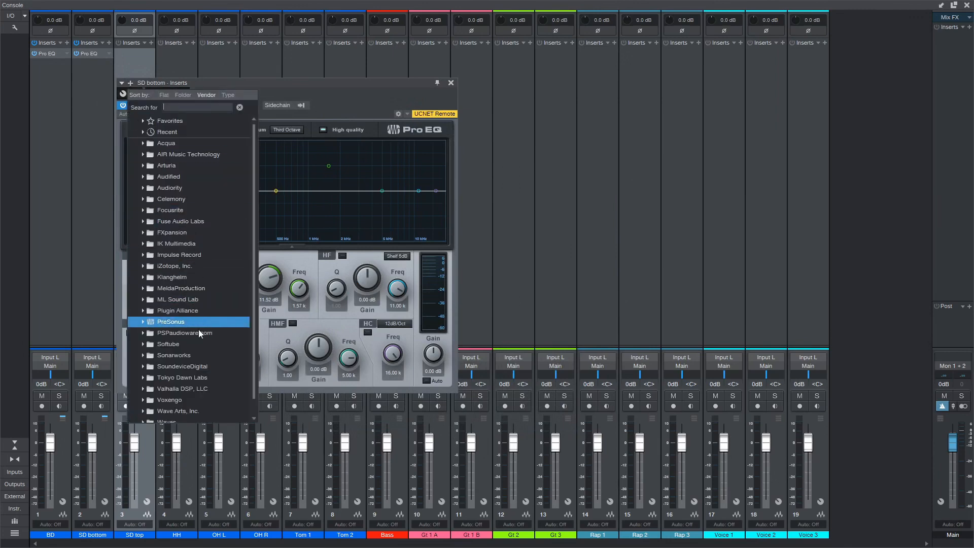
{"action": "left_click", "coordinate": [195, 344]}
{"action": "left_click", "coordinate": [195, 345]}
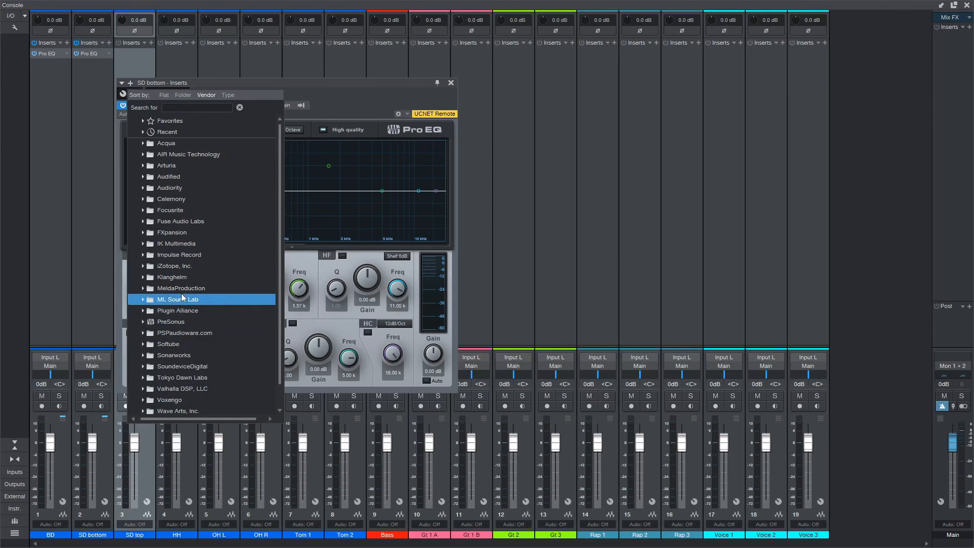
{"action": "scroll", "coordinate": [175, 278], "scroll_direction": "down", "scroll_amount": 1}
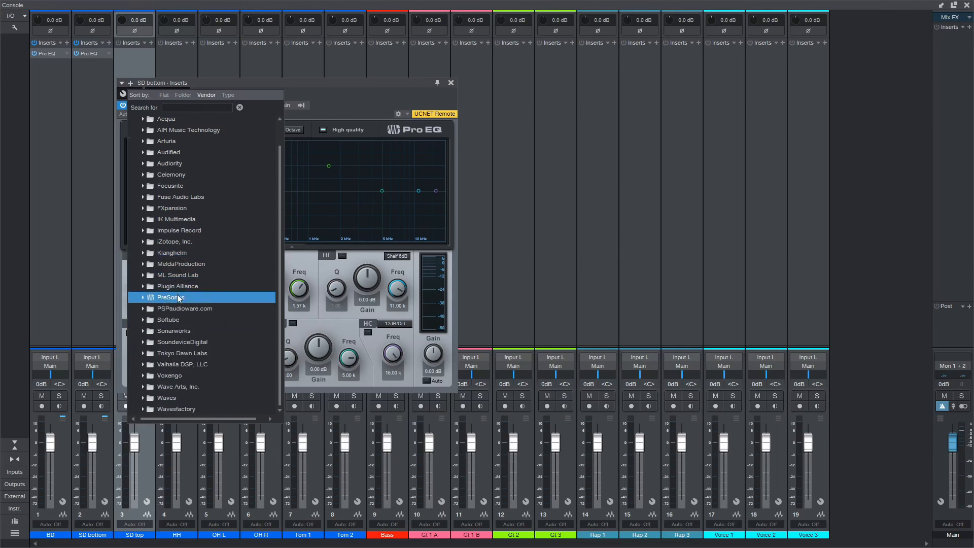
{"action": "left_click", "coordinate": [180, 287]}
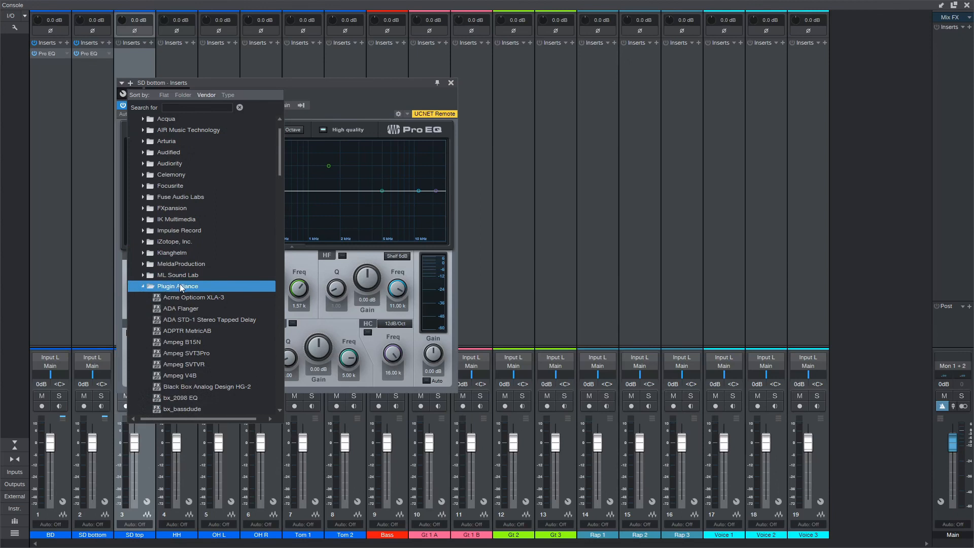
{"action": "left_click", "coordinate": [184, 297]}
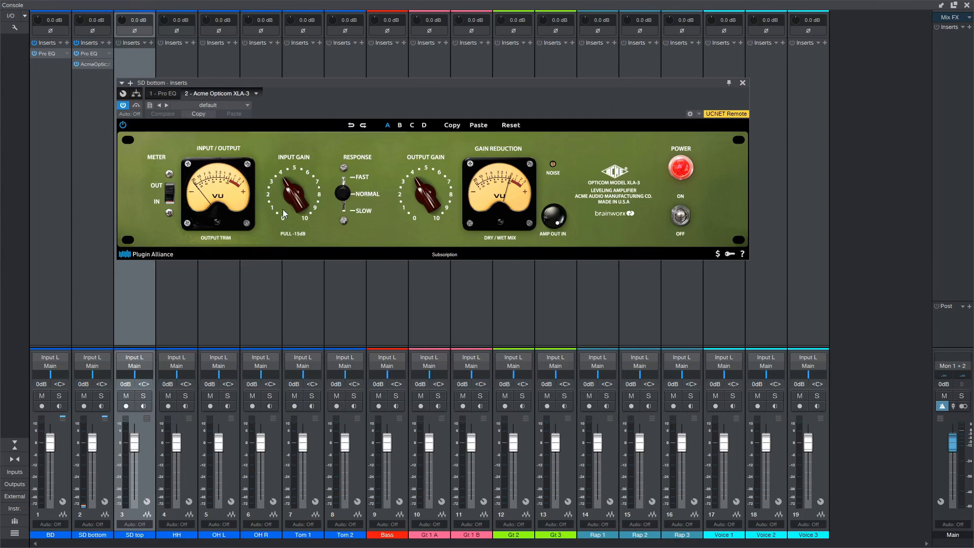
- Adjust the Acme Opticom XLA-3's input and output gain, and set its response to Fast
{"action": "left_click_drag", "start_coordinate": [285, 94], "coordinate": [287, 123]}
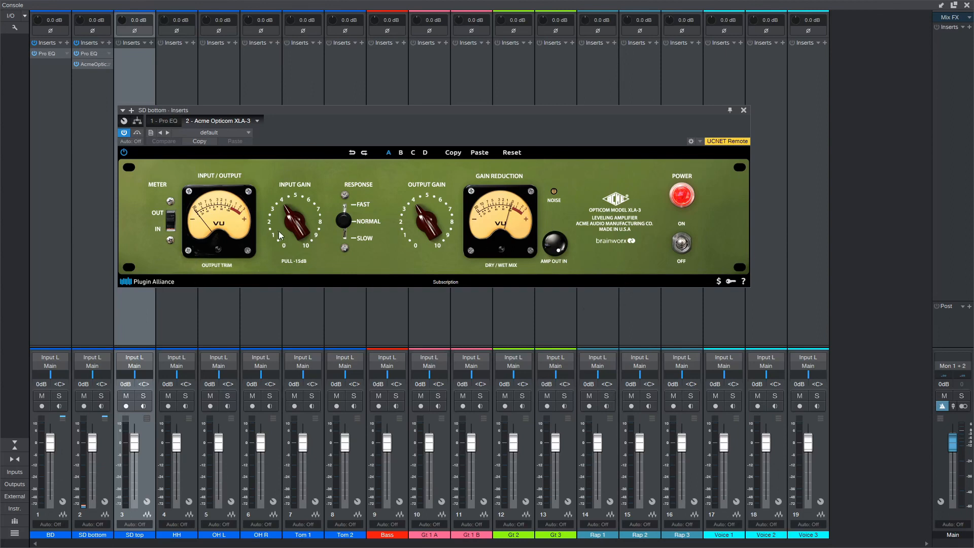
{"action": "left_click_drag", "start_coordinate": [288, 227], "coordinate": [296, 194]}
{"action": "left_click", "coordinate": [345, 221]}
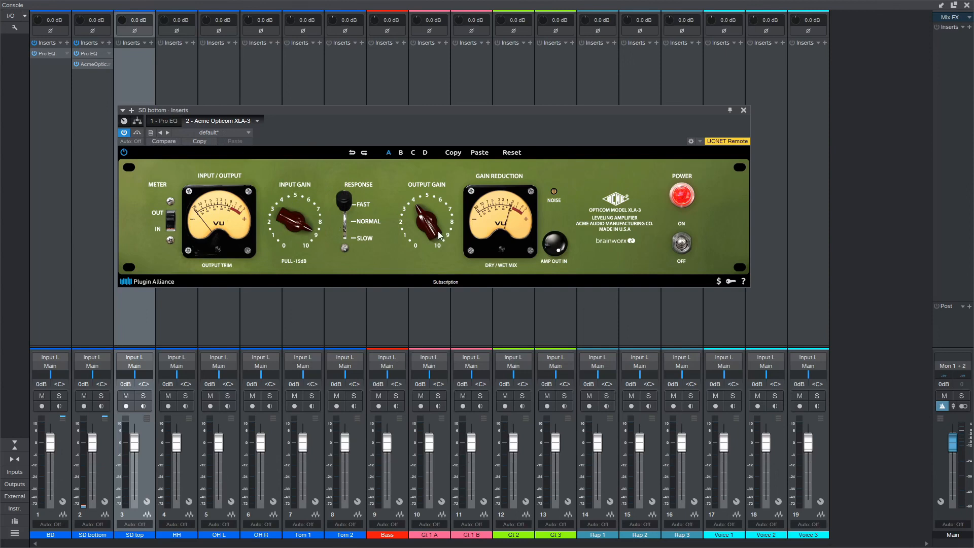
{"action": "left_click_drag", "start_coordinate": [438, 232], "coordinate": [430, 255]}
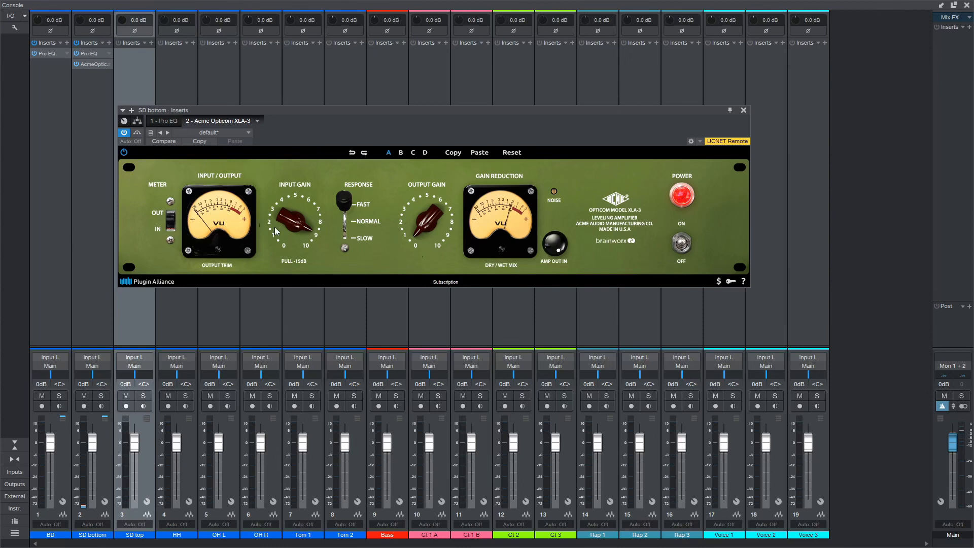
- Select the SD bottom channel, view its Pro EQ, and return to the Acme Opticom XLA-3
{"action": "left_click", "coordinate": [99, 181]}
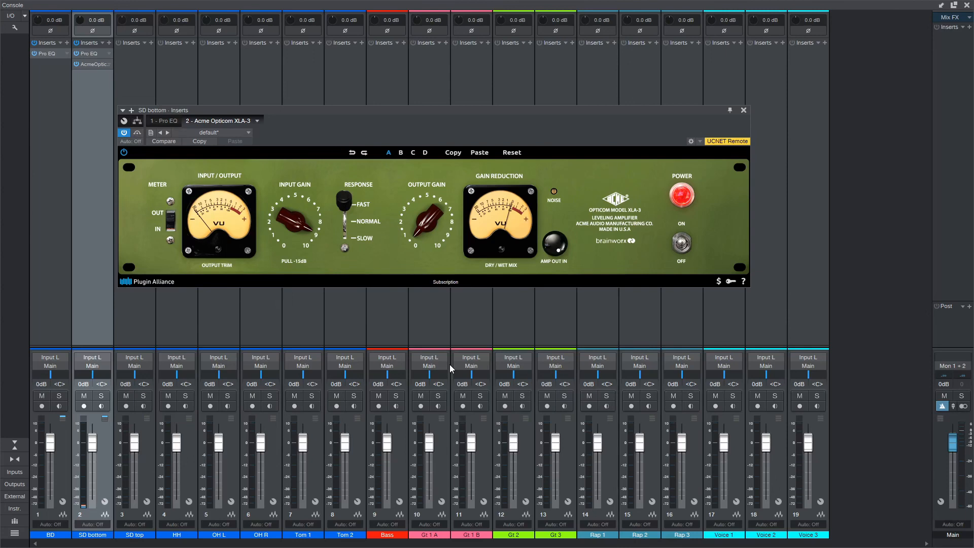
{"action": "left_click", "coordinate": [172, 122]}
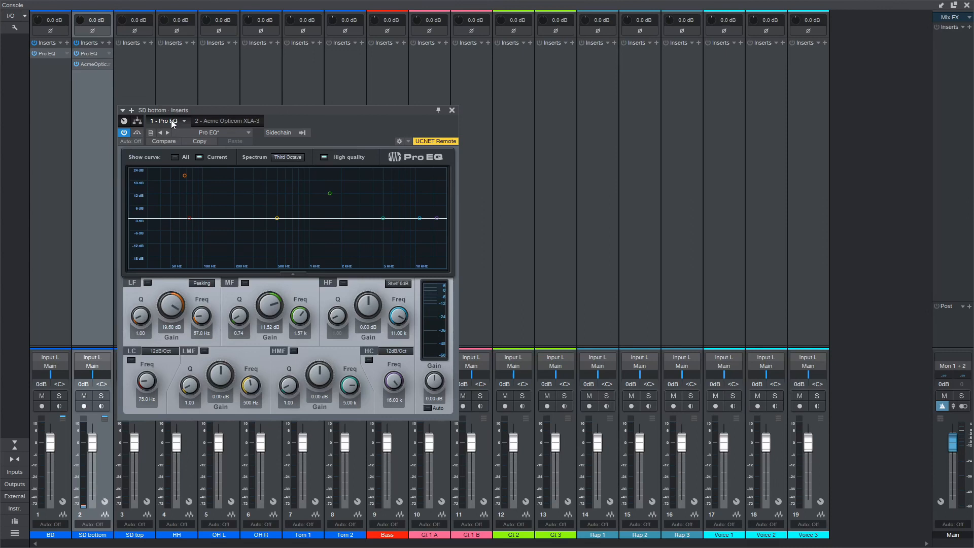
{"action": "left_click", "coordinate": [215, 121]}
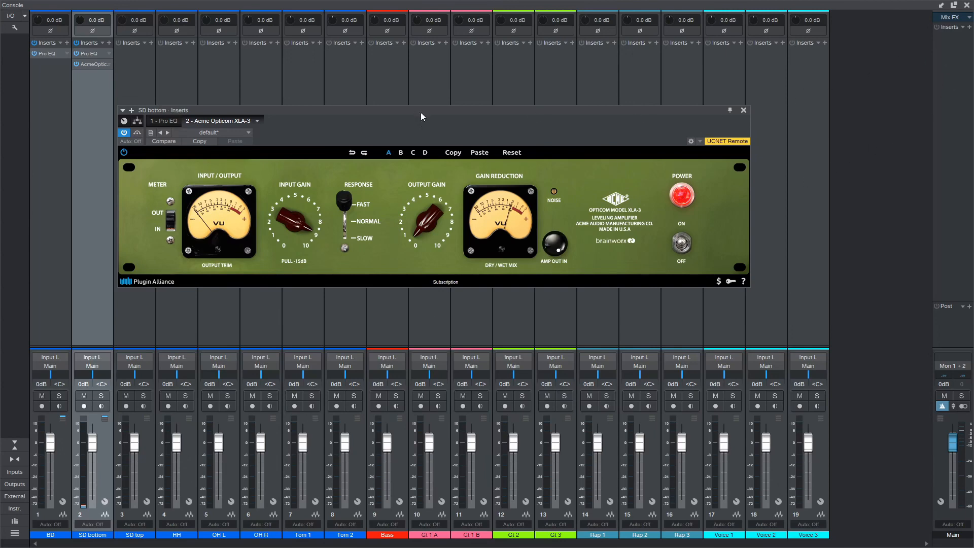
- Examine the iZotope and IK Multimedia effects available for a further SD bottom insert, and dismiss the list
{"action": "left_click", "coordinate": [132, 114]}
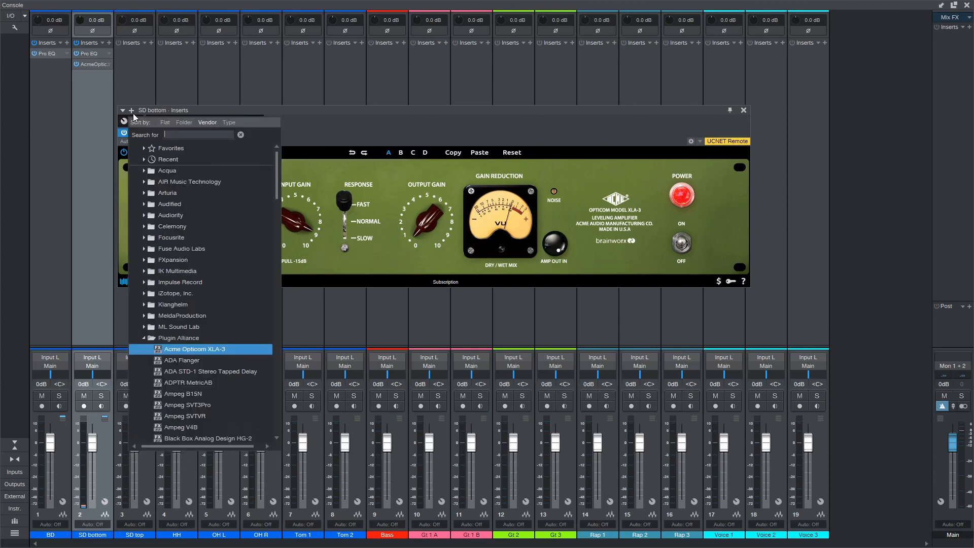
{"action": "scroll", "coordinate": [195, 312], "scroll_direction": "down", "scroll_amount": 1}
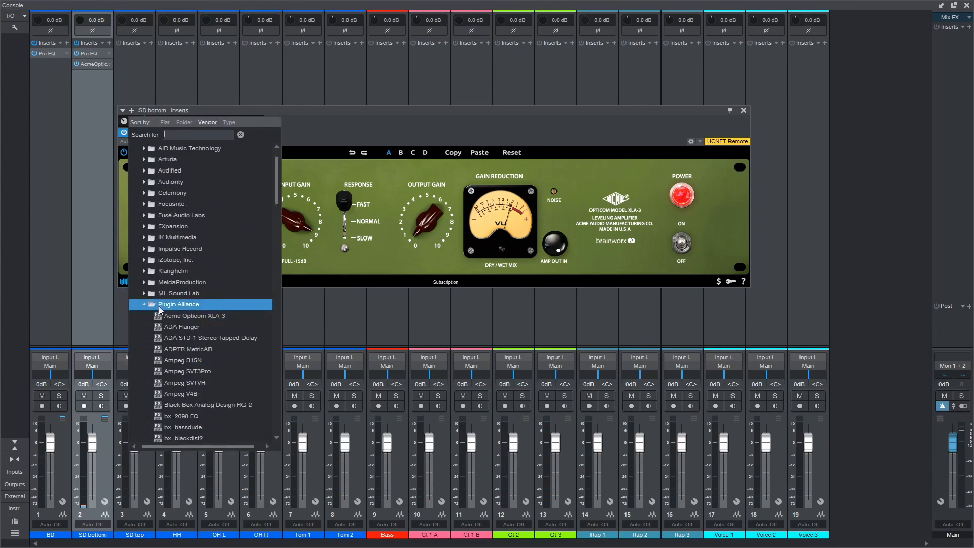
{"action": "left_click", "coordinate": [145, 282]}
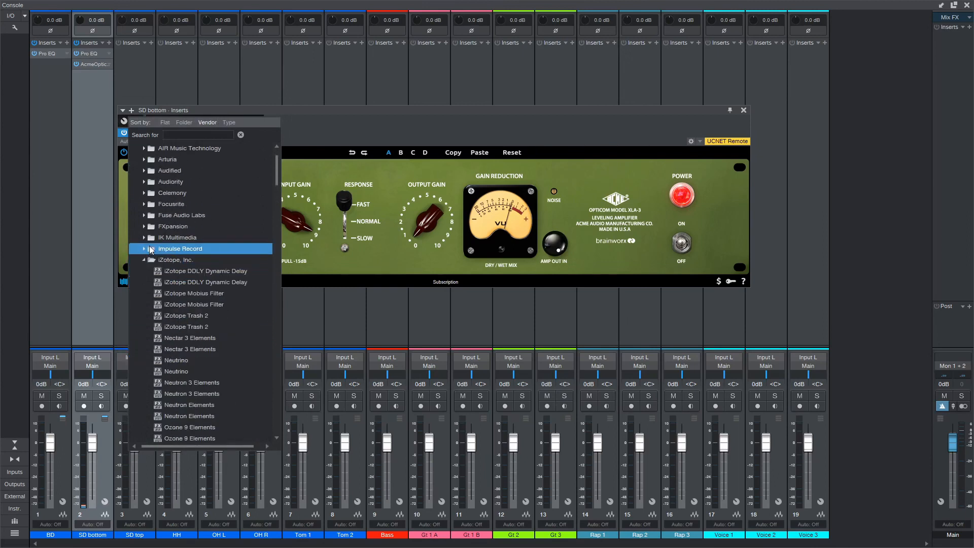
{"action": "scroll", "coordinate": [213, 309], "scroll_direction": "down", "scroll_amount": 5}
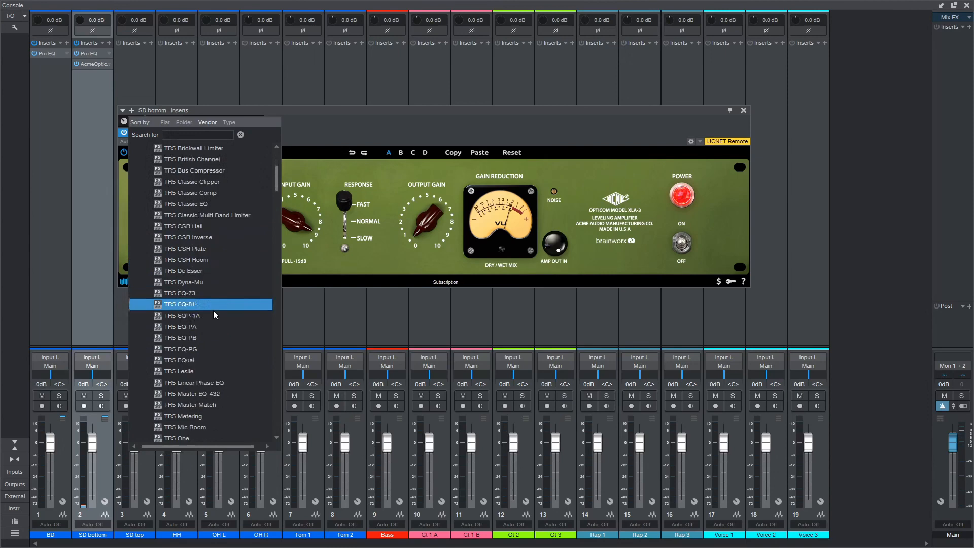
{"action": "left_click_drag", "start_coordinate": [277, 185], "coordinate": [266, 446]}
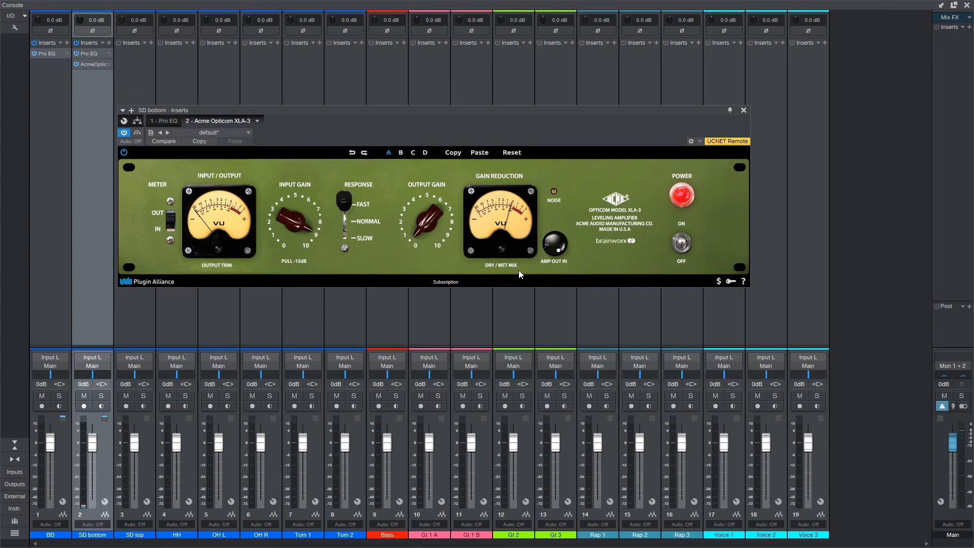
- Add ValhallaPlate_x64 as SD bottom's third insert from within the inserts window, and reposition that window
{"action": "left_click", "coordinate": [131, 111]}
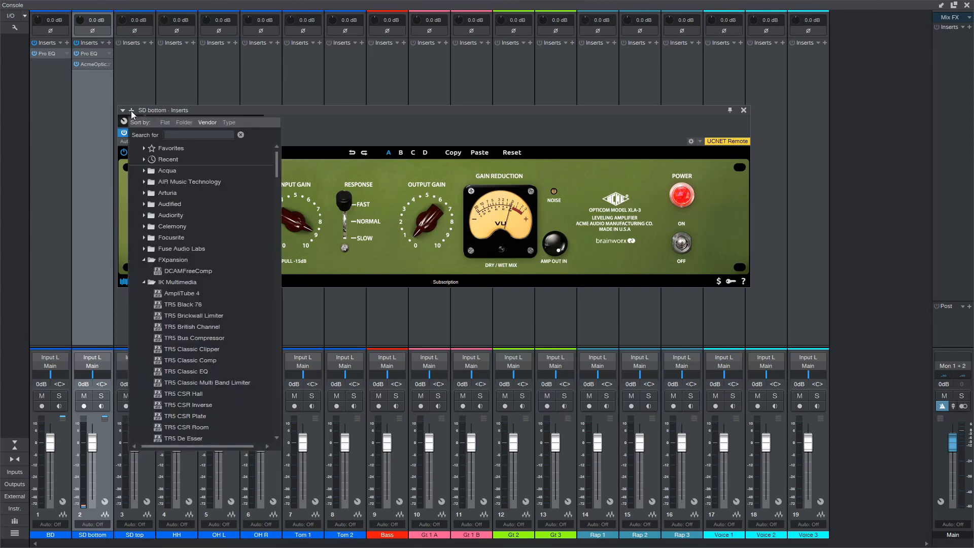
{"action": "type", "text": "va"}
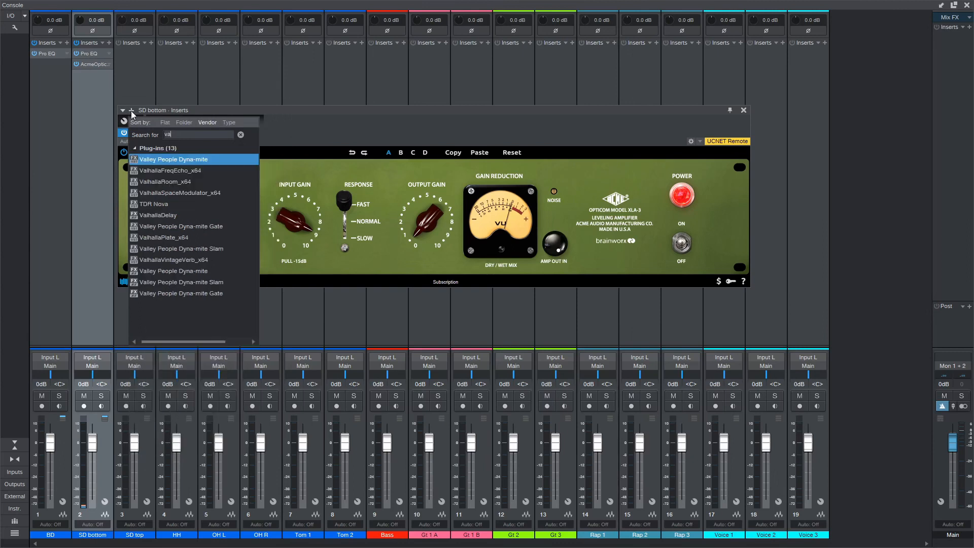
{"action": "type", "text": "l"}
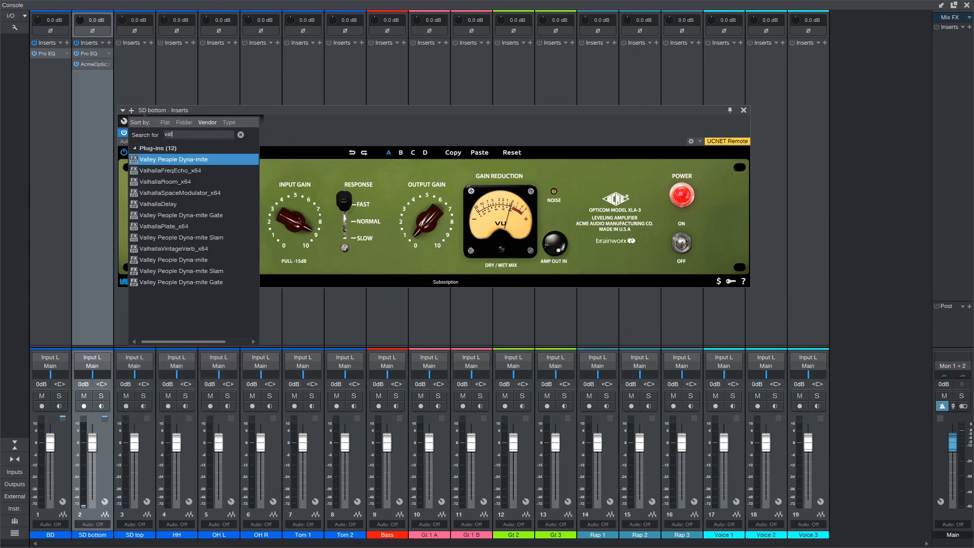
{"action": "left_click", "coordinate": [197, 225]}
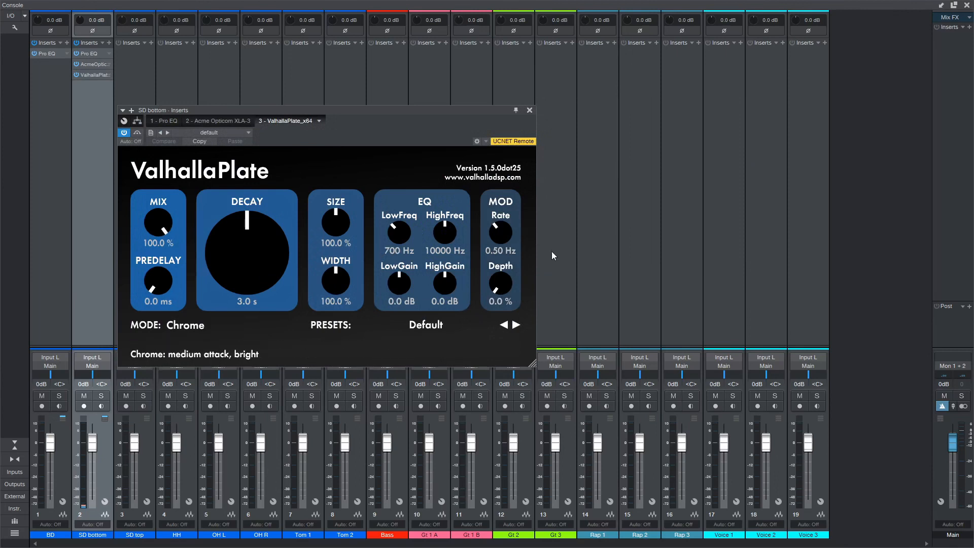
{"action": "left_click_drag", "start_coordinate": [328, 118], "coordinate": [367, 81]}
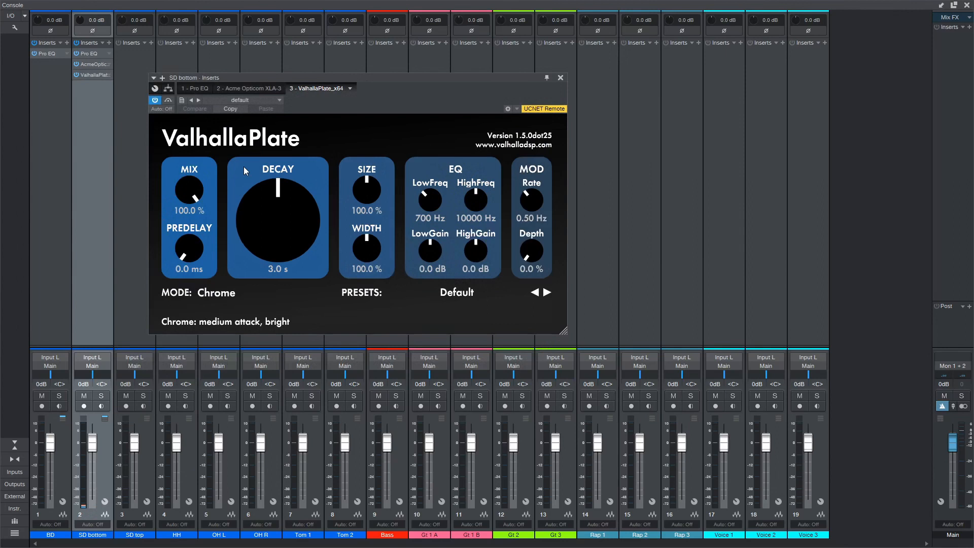
- Examine ValhallaPlate's medium factory presets and dismiss the preset list without choosing one
{"action": "left_click", "coordinate": [472, 298]}
{"action": "mouse_move", "coordinate": [447, 403]}
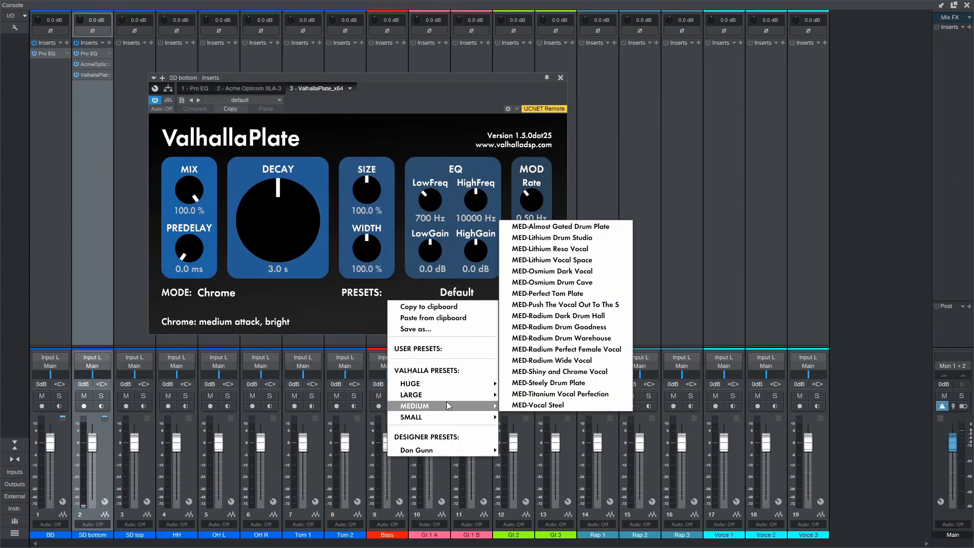
{"action": "left_click", "coordinate": [310, 304]}
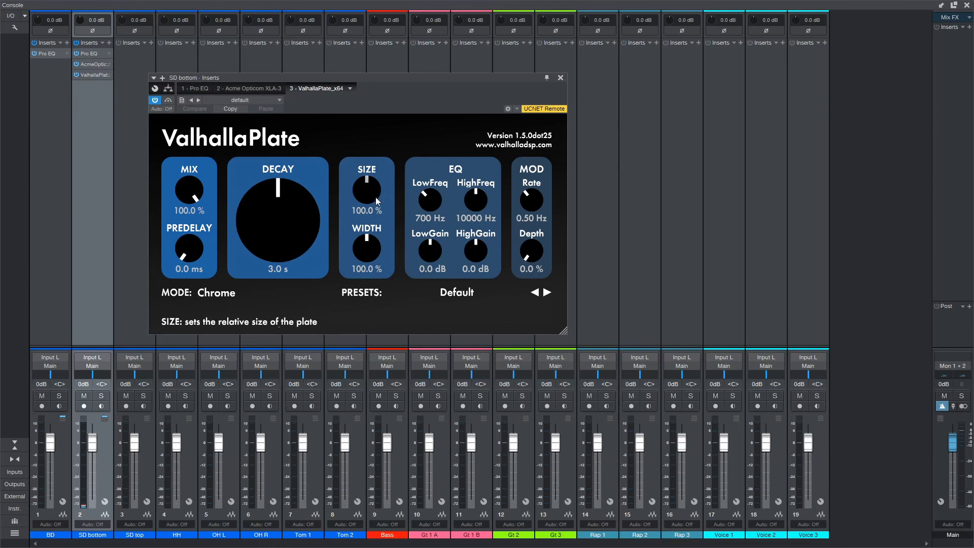
- Switch among SD bottom's Acme Opticom XLA-3, ValhallaPlate and Pro EQ within the inserts window, ending on ValhallaPlate
{"action": "left_click", "coordinate": [250, 88]}
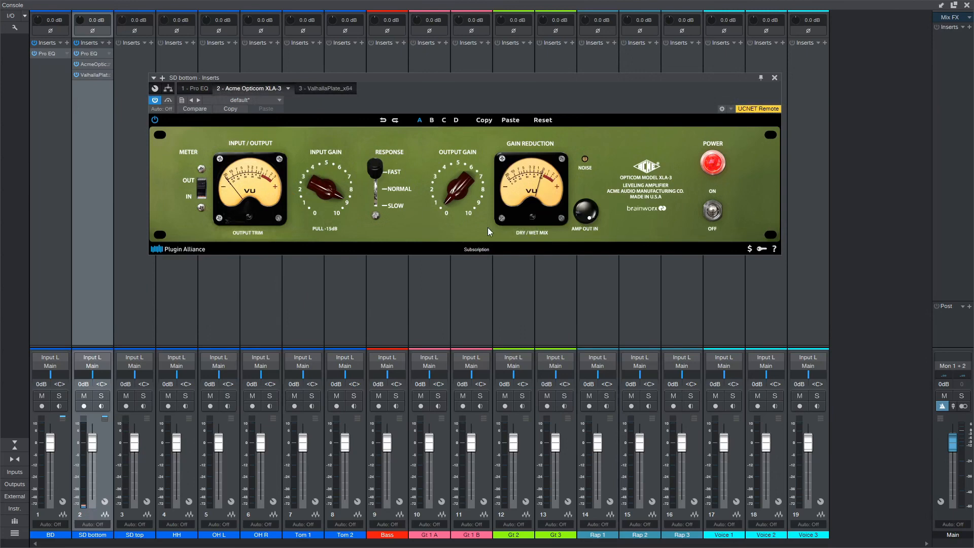
{"action": "left_click_drag", "start_coordinate": [410, 78], "coordinate": [358, 91]}
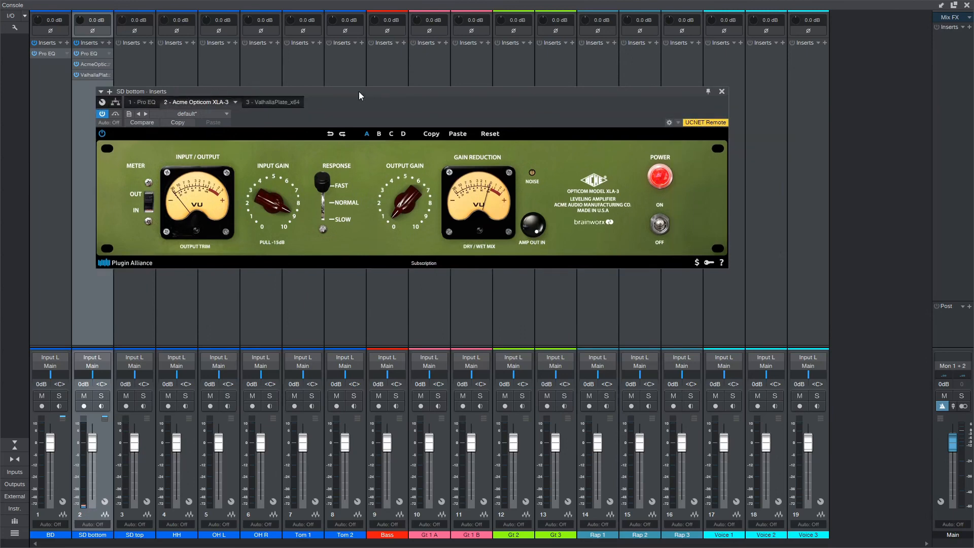
{"action": "left_click", "coordinate": [275, 101]}
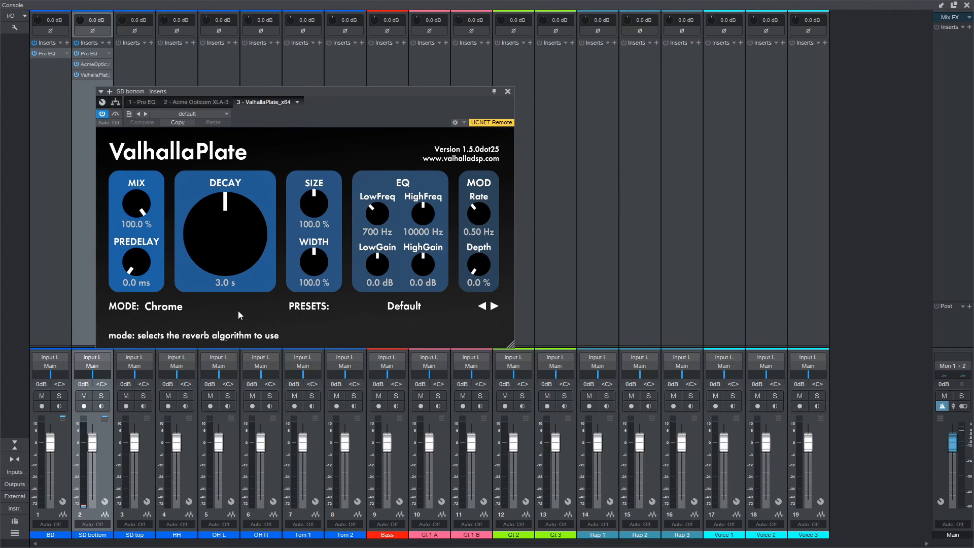
{"action": "left_click", "coordinate": [140, 102]}
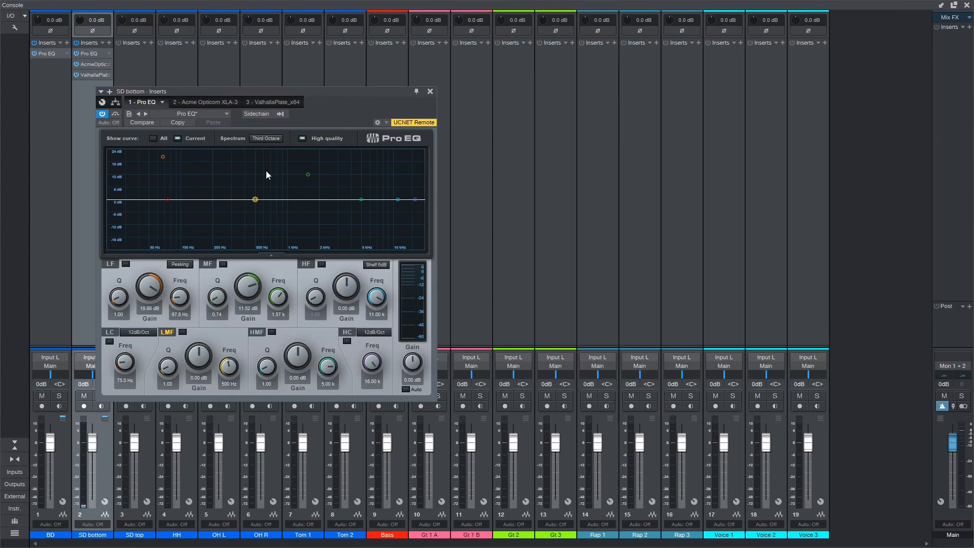
{"action": "left_click", "coordinate": [212, 101]}
{"action": "left_click", "coordinate": [279, 102]}
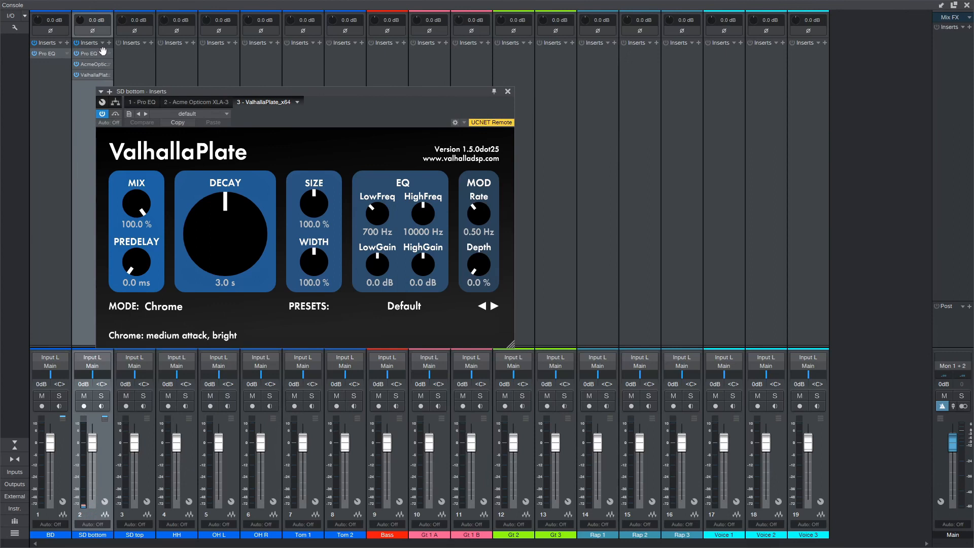
- Close the SD bottom inserts window, reopen it on Pro EQ from the channel, and close it again
{"action": "left_click", "coordinate": [508, 92]}
{"action": "left_click", "coordinate": [97, 52]}
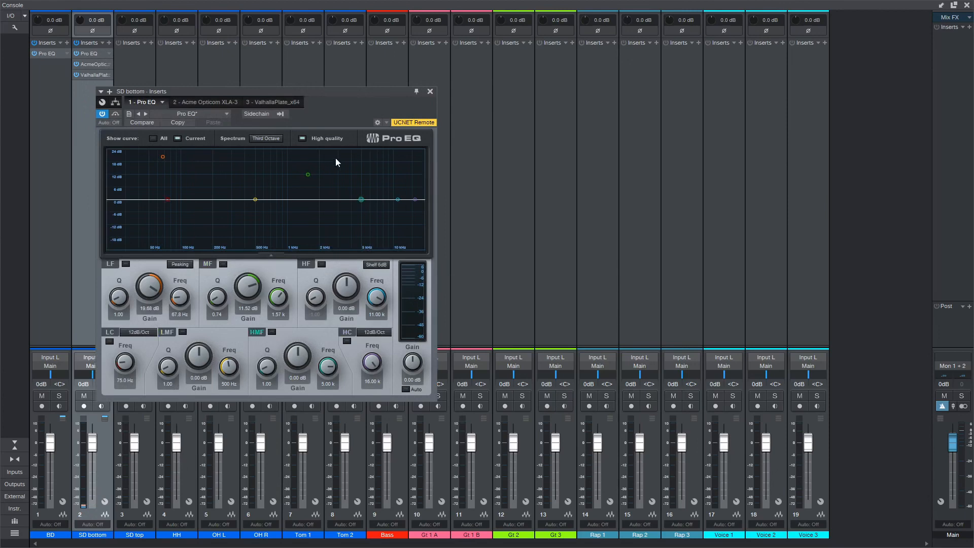
{"action": "left_click", "coordinate": [429, 92]}
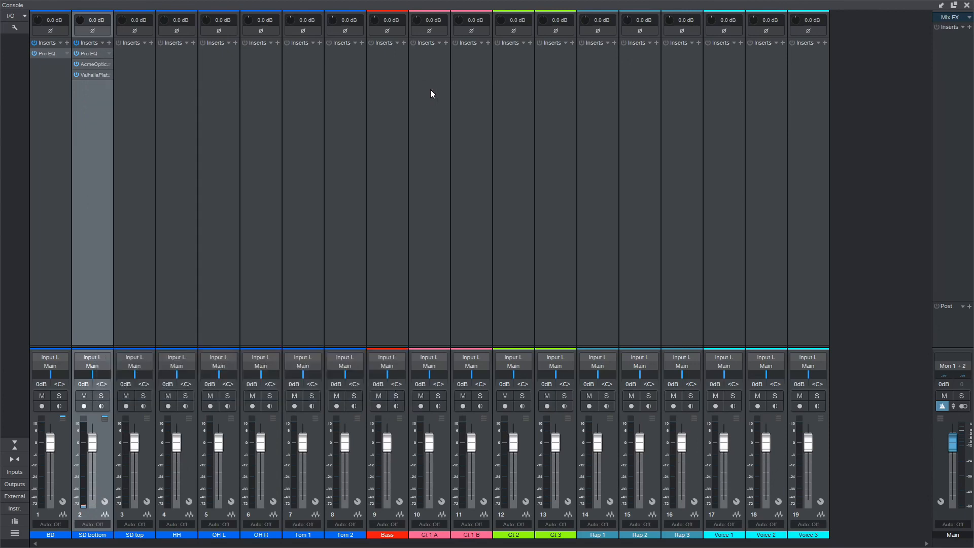
- Remove all insert effects from the SD bottom channel at once
{"action": "left_click", "coordinate": [102, 42]}
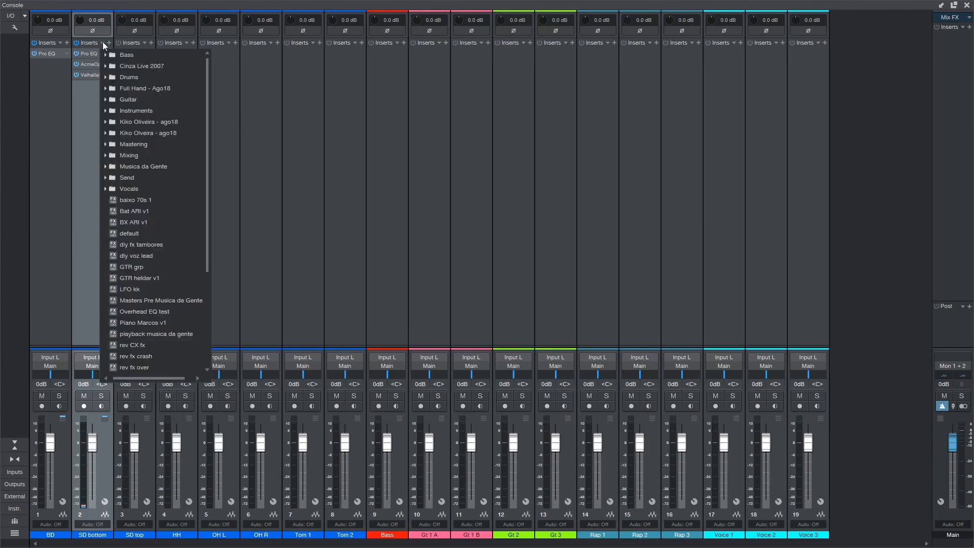
{"action": "scroll", "coordinate": [148, 248], "scroll_direction": "down", "scroll_amount": 3}
{"action": "scroll", "coordinate": [150, 246], "scroll_direction": "down", "scroll_amount": 2}
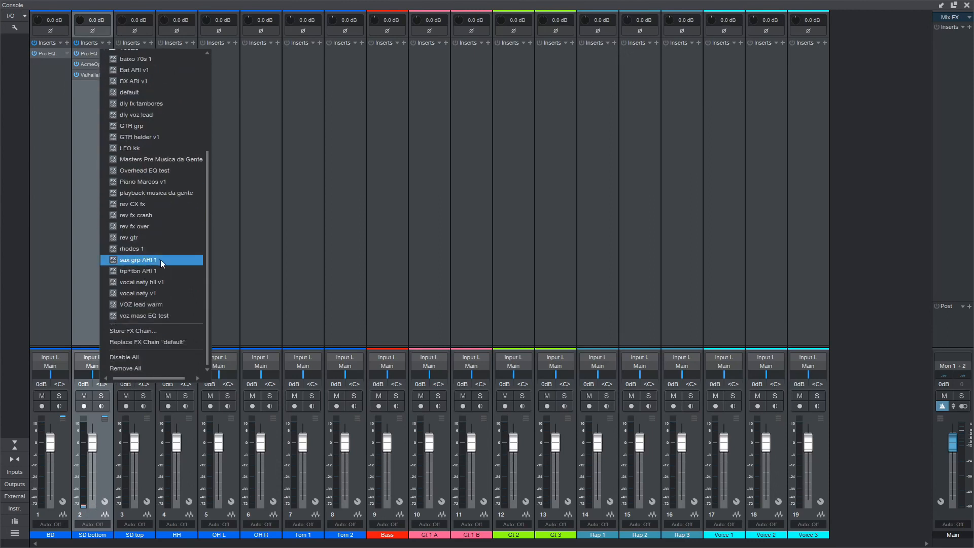
{"action": "left_click", "coordinate": [147, 364]}
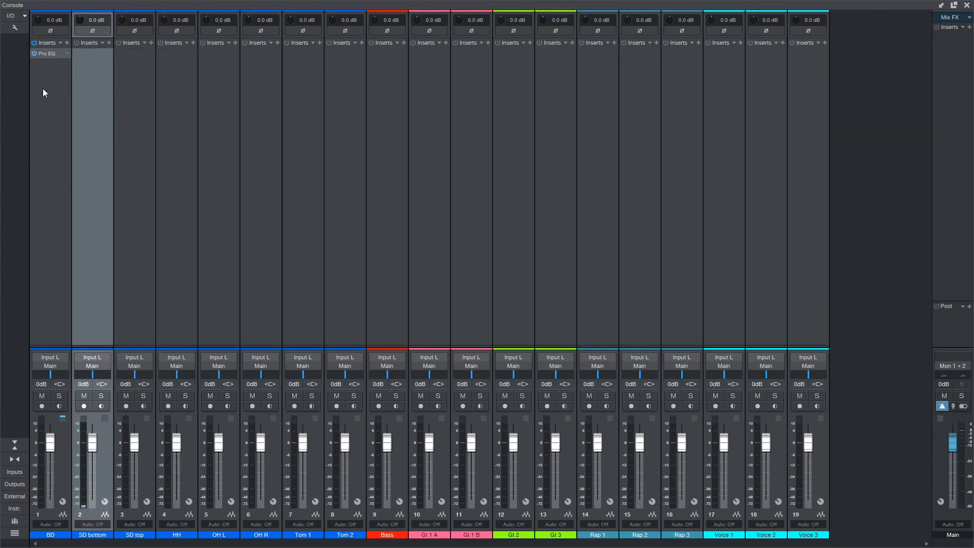
- Remove all insert effects from the BD channel
{"action": "left_click", "coordinate": [61, 43]}
{"action": "scroll", "coordinate": [93, 260], "scroll_direction": "down", "scroll_amount": 2}
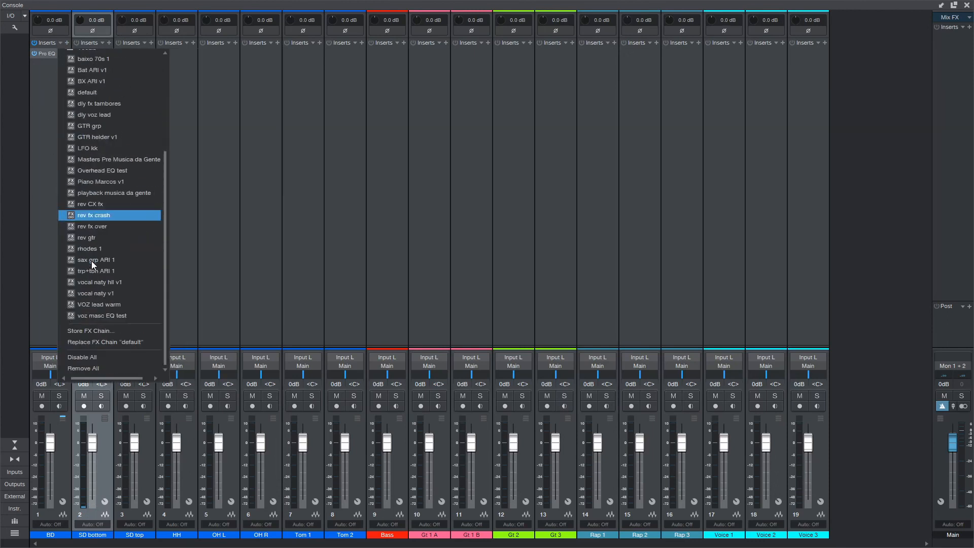
{"action": "left_click", "coordinate": [120, 366]}
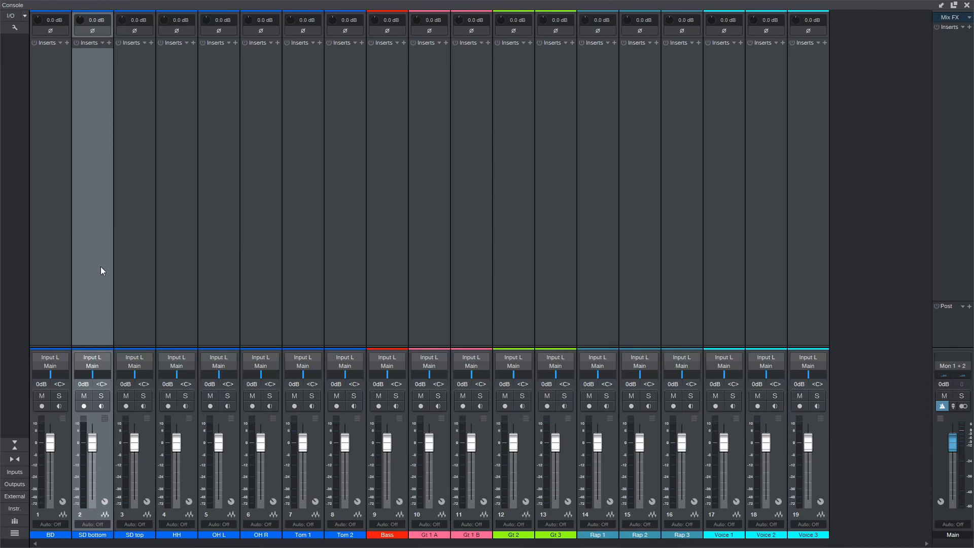
- Find Pro EQ by searching for "pro" and add it as BD's first insert
{"action": "left_click", "coordinate": [66, 43]}
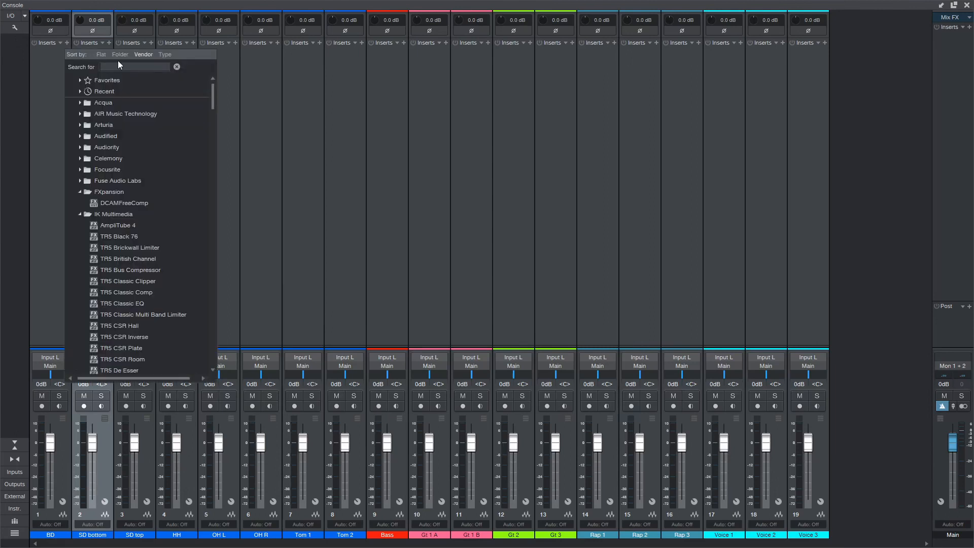
{"action": "type", "text": "pro"}
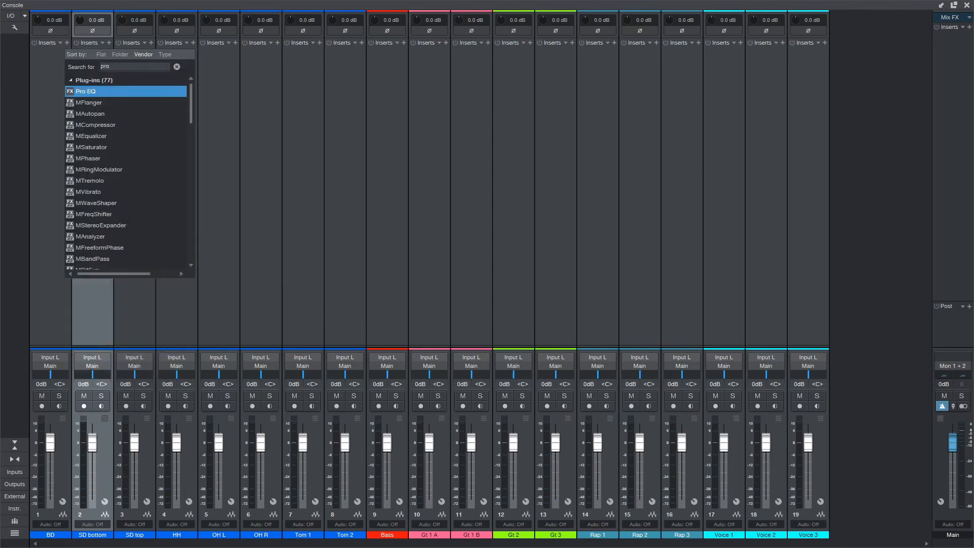
{"action": "key", "text": "Return"}
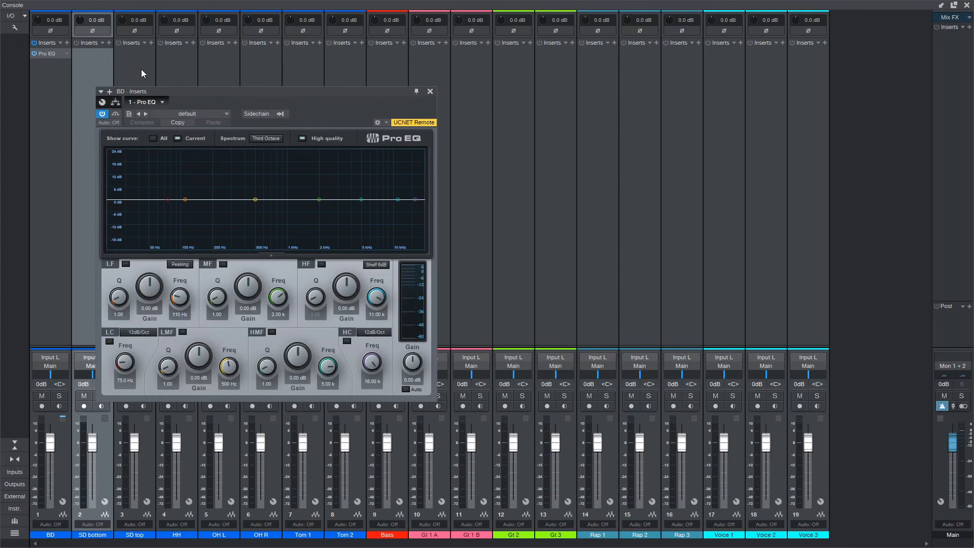
- Add Fat Channel as BD's second insert from within the inserts window, searching for "fat"
{"action": "left_click", "coordinate": [108, 92]}
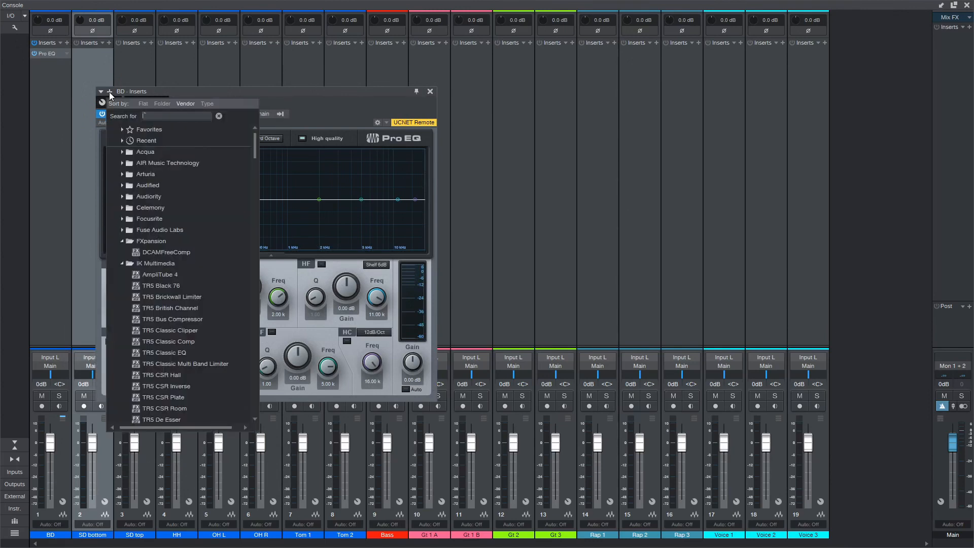
{"action": "type", "text": "fat"}
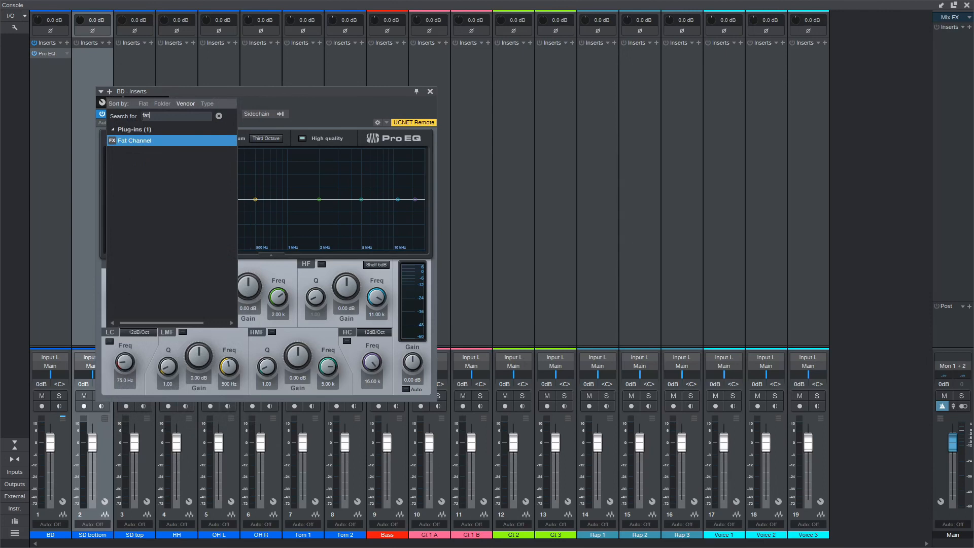
{"action": "key", "text": "Return"}
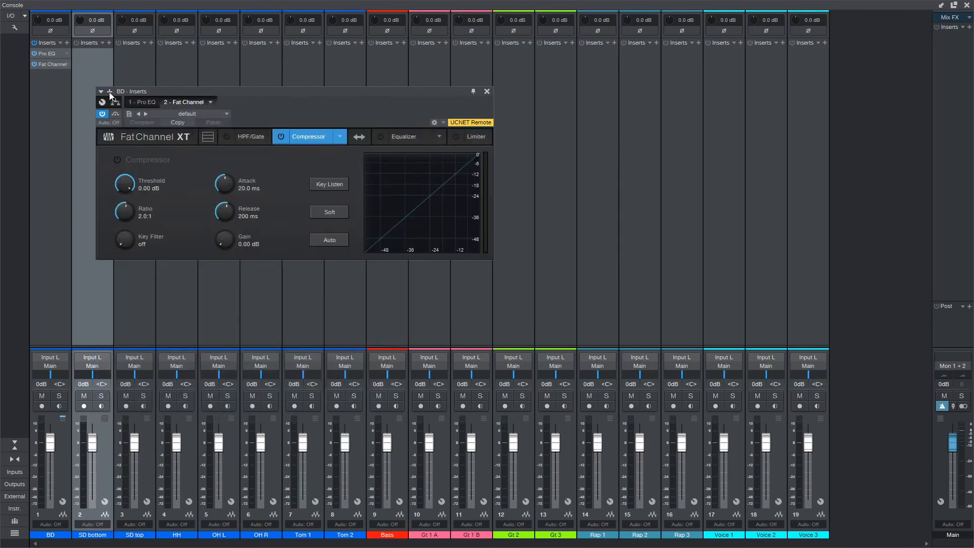
- Place Fat Channel's equalizer ahead of its compressor and choose the Passive EQ model
{"action": "left_click", "coordinate": [360, 136]}
{"action": "left_click", "coordinate": [340, 137]}
{"action": "left_click", "coordinate": [318, 165]}
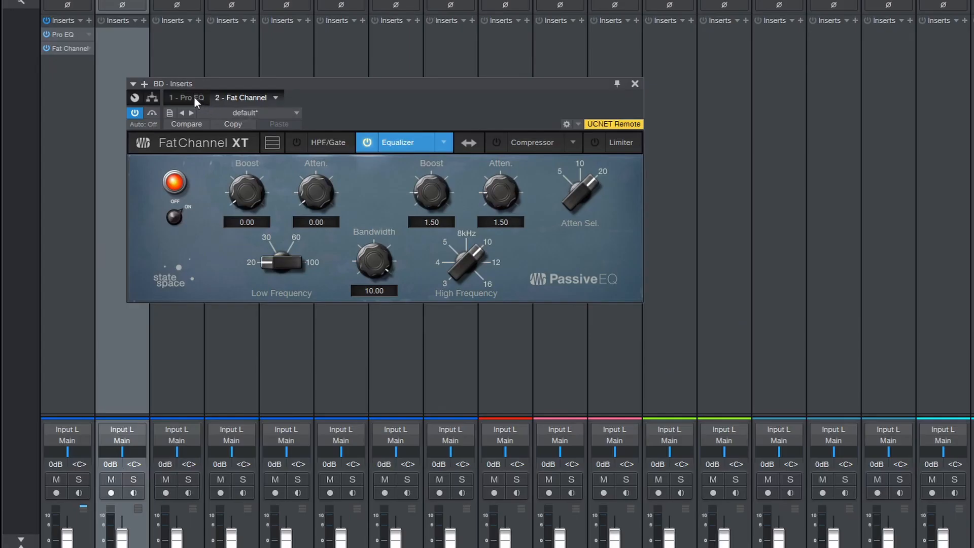
- Return to BD's Pro EQ and play the channel soloed with its Fat Channel disabled
{"action": "left_click", "coordinate": [155, 102]}
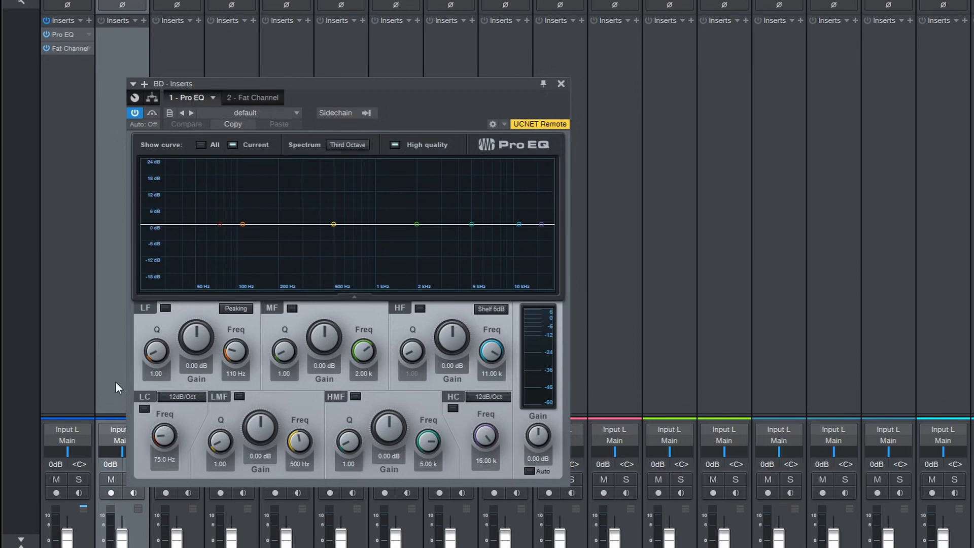
{"action": "left_click", "coordinate": [79, 480]}
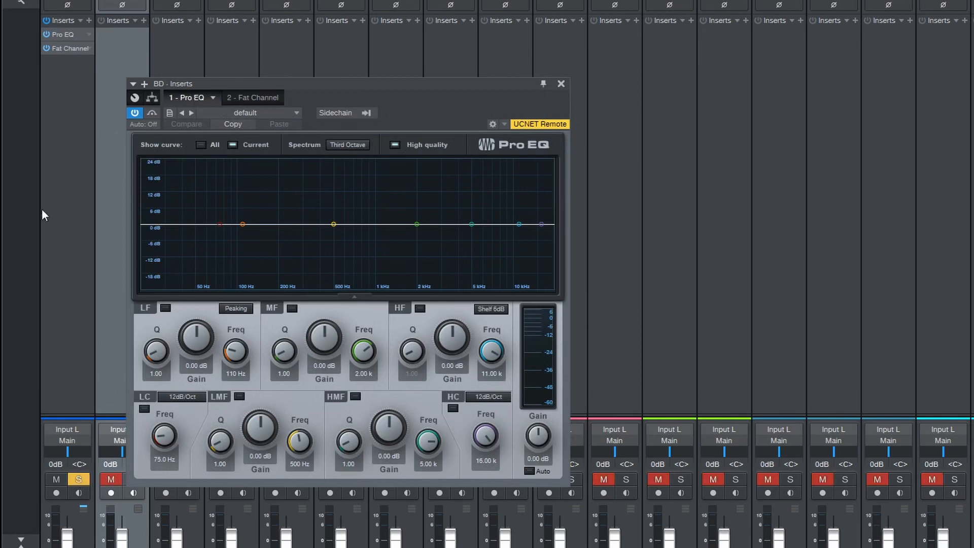
{"action": "left_click", "coordinate": [46, 48]}
{"action": "key", "text": "space"}
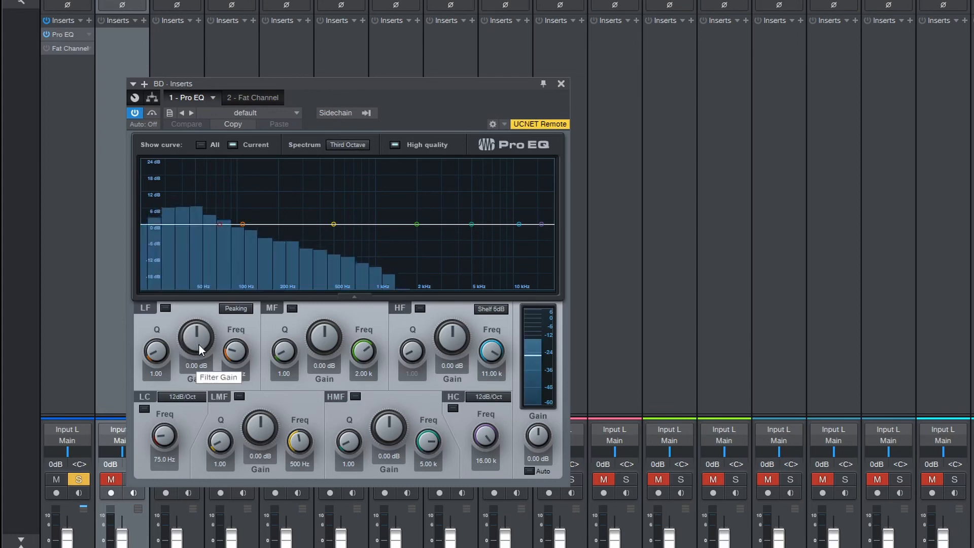
- Try gain boosts on Pro EQ's LF and MF bands, leaving them at 83.4 Hz and 597 Hz with 0 dB gain
{"action": "left_click_drag", "start_coordinate": [199, 343], "coordinate": [246, 315]}
{"action": "left_click_drag", "start_coordinate": [237, 348], "coordinate": [192, 380]}
{"action": "left_click_drag", "start_coordinate": [322, 340], "coordinate": [321, 313]}
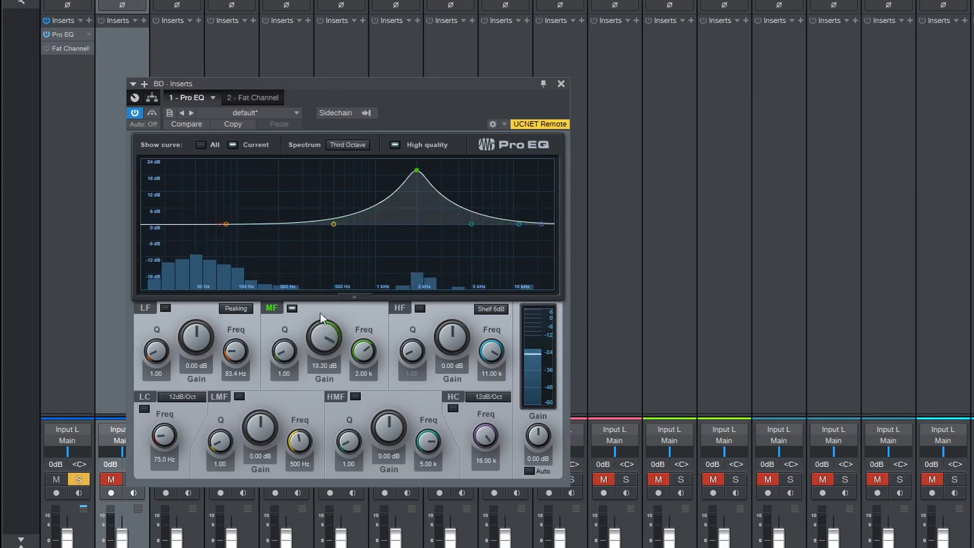
{"action": "left_click_drag", "start_coordinate": [363, 350], "coordinate": [362, 369]}
{"action": "left_click_drag", "start_coordinate": [336, 335], "coordinate": [324, 382]}
- Boost Pro EQ's HMF band by 24 dB with a Q of 1.91, and switch the band off and stop playback
{"action": "left_click_drag", "start_coordinate": [398, 423], "coordinate": [398, 353]}
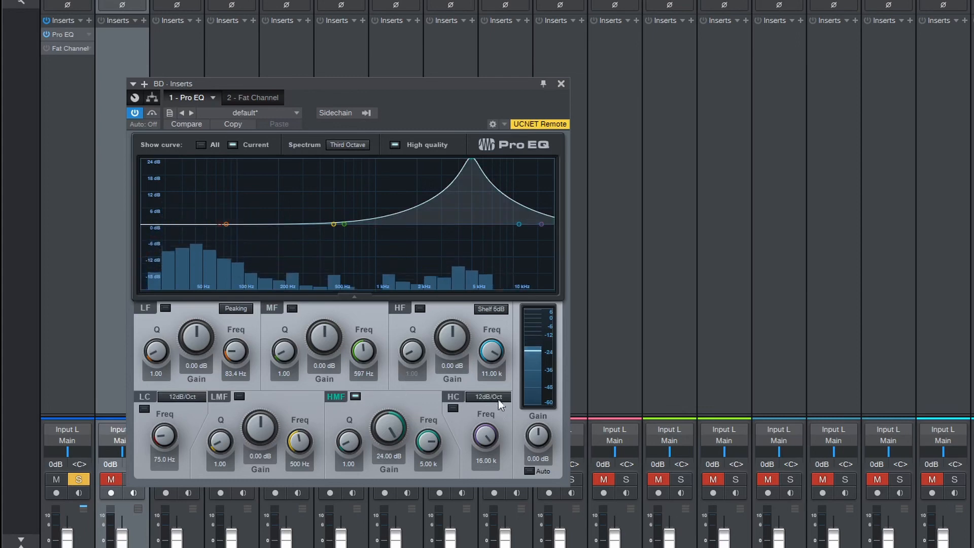
{"action": "left_click_drag", "start_coordinate": [350, 443], "coordinate": [350, 434]}
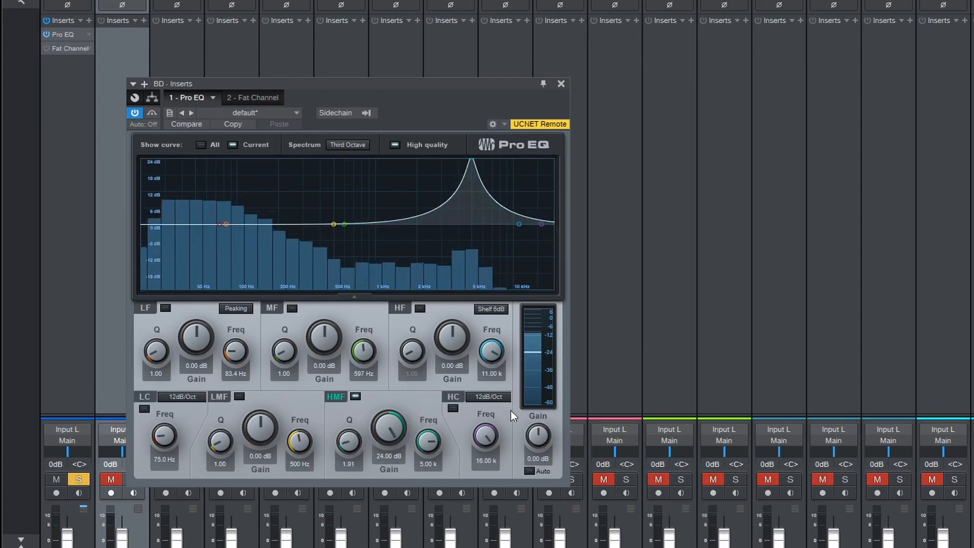
{"action": "left_click", "coordinate": [355, 396]}
{"action": "key", "text": "space"}
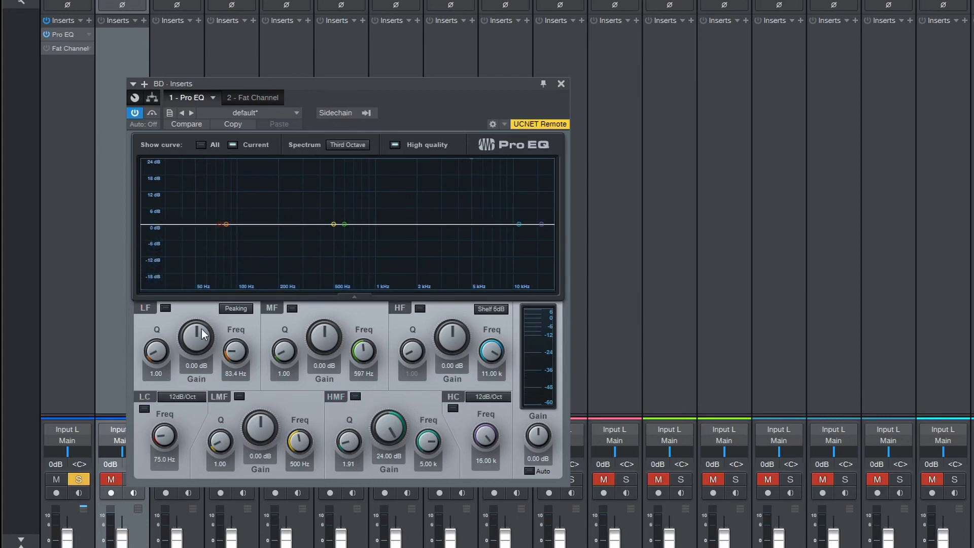
- Enable Pro EQ's LF band and set its gain to about 15.6 dB
{"action": "left_click", "coordinate": [165, 308]}
{"action": "left_click_drag", "start_coordinate": [196, 337], "coordinate": [211, 246]}
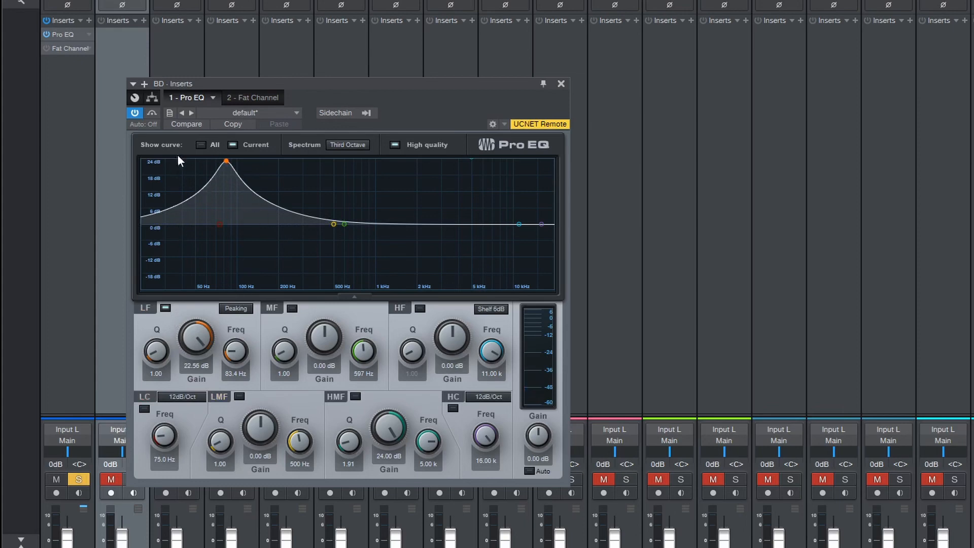
{"action": "left_click_drag", "start_coordinate": [196, 337], "coordinate": [206, 363]}
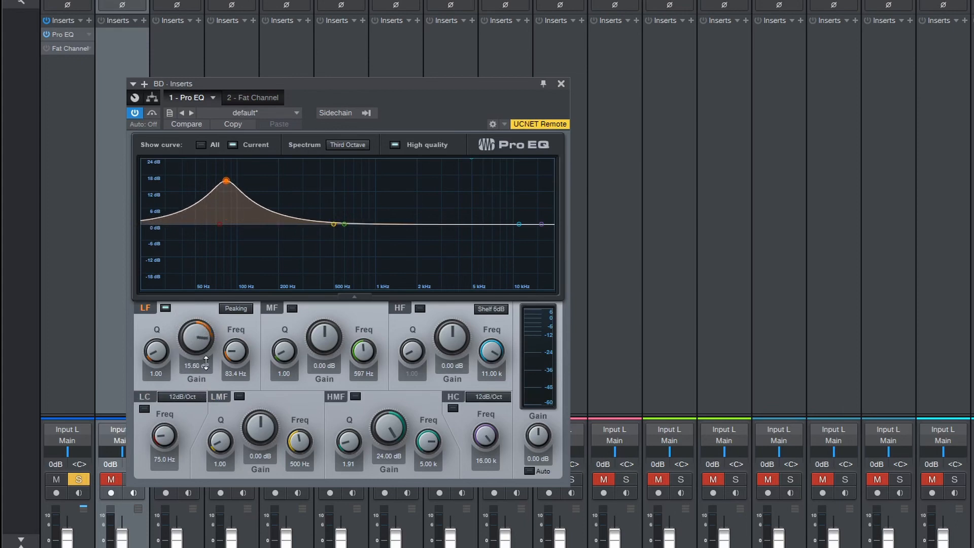
- Try boosting Pro EQ's LF gain to about 18.2 dB and cutting it to about -21.4 dB, resetting it to 0 dB after each
{"action": "left_click_drag", "start_coordinate": [206, 363], "coordinate": [206, 364]}
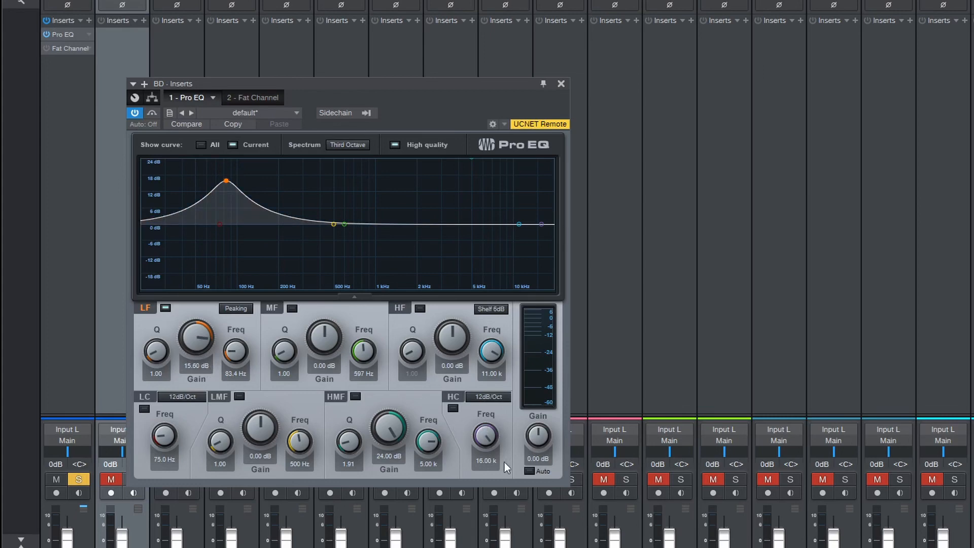
{"action": "left_click", "coordinate": [193, 347], "text": "ctrl"}
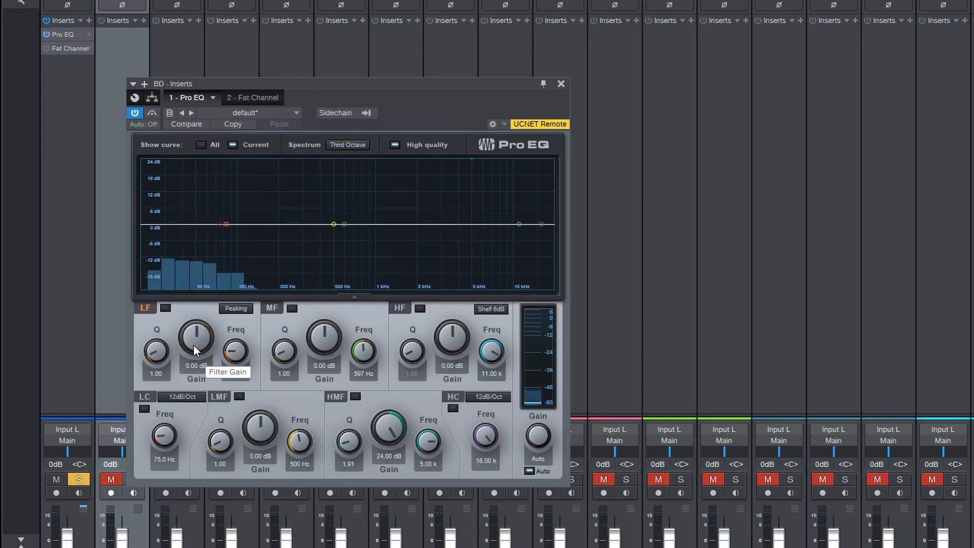
{"action": "left_click_drag", "start_coordinate": [194, 339], "coordinate": [211, 306]}
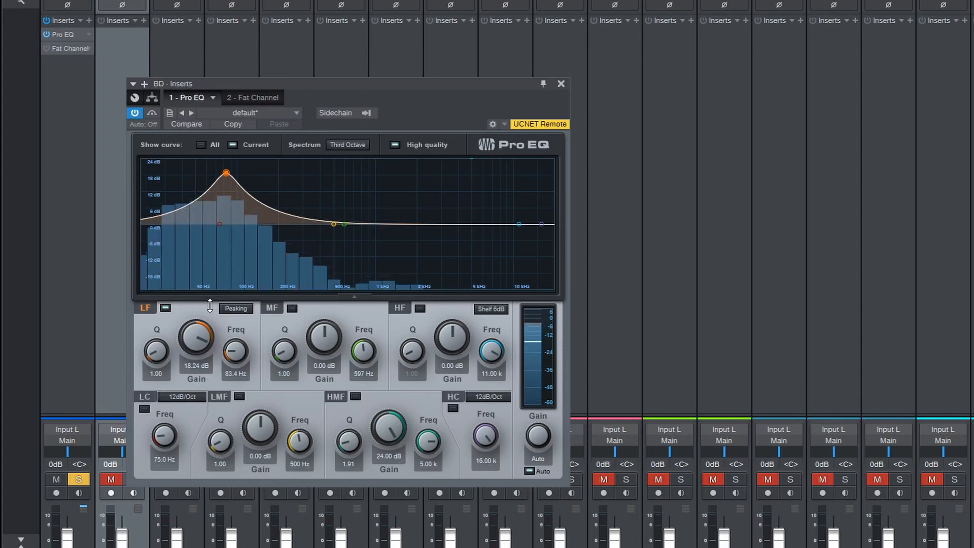
{"action": "left_click", "coordinate": [206, 344], "text": "ctrl"}
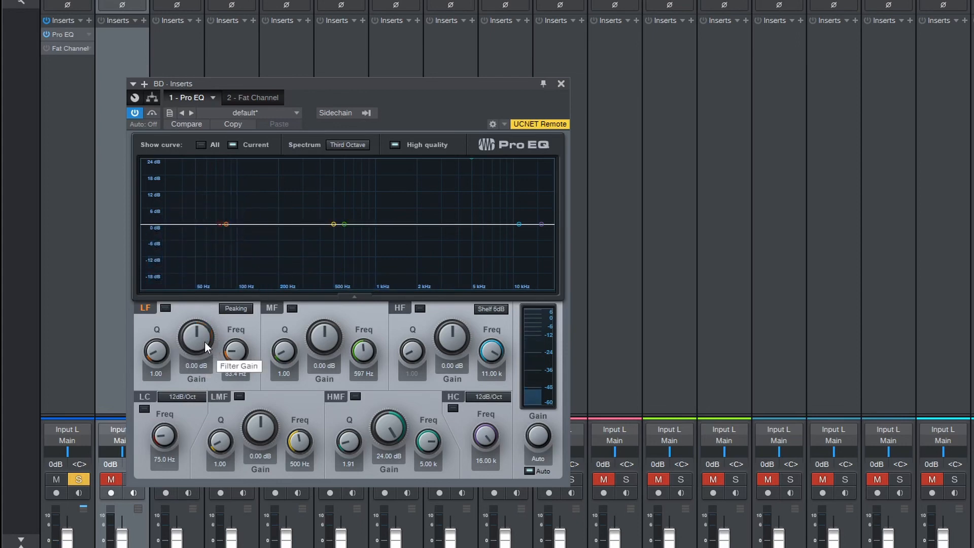
{"action": "left_click_drag", "start_coordinate": [205, 341], "coordinate": [194, 390]}
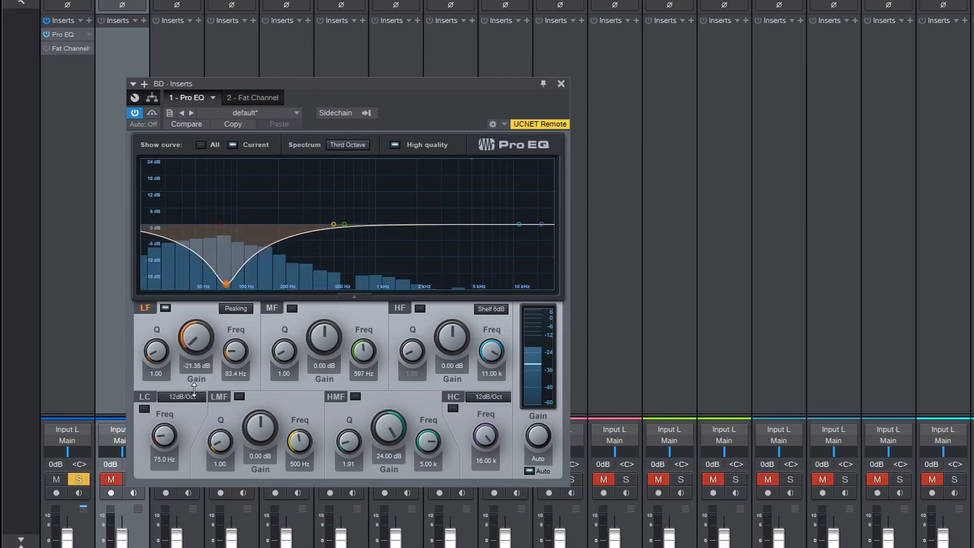
{"action": "left_click", "coordinate": [200, 345], "text": "ctrl"}
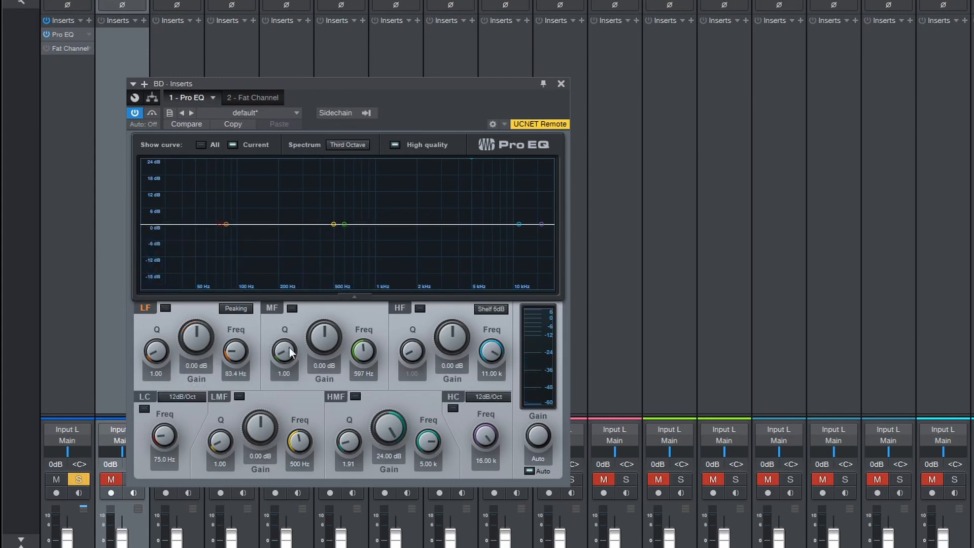
- Try a cut of about -22.3 dB on Pro EQ's MF band at 904 Hz during playback, and reset its gain to 0 dB
{"action": "key", "text": "space"}
{"action": "left_click_drag", "start_coordinate": [323, 340], "coordinate": [328, 310]}
{"action": "left_click_drag", "start_coordinate": [364, 354], "coordinate": [308, 440]}
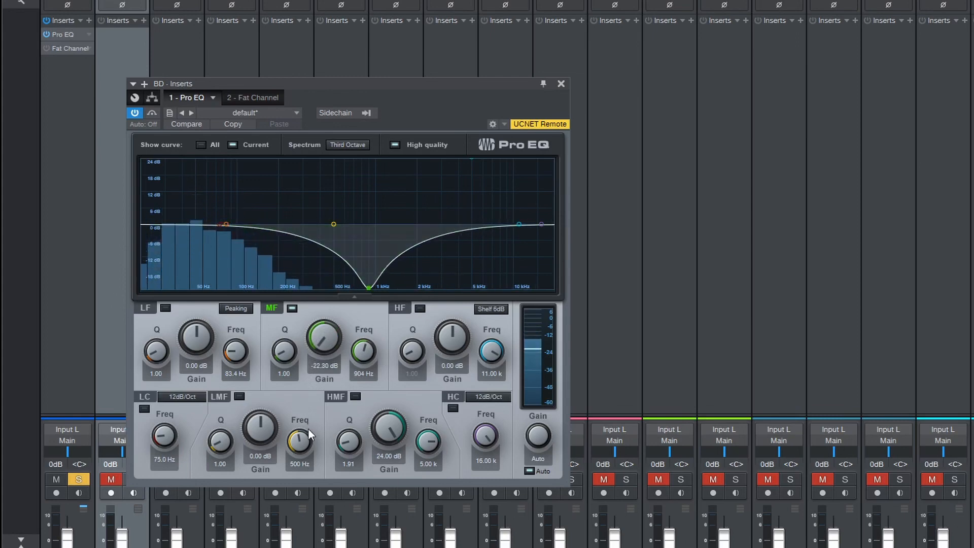
{"action": "double_click", "coordinate": [325, 346]}
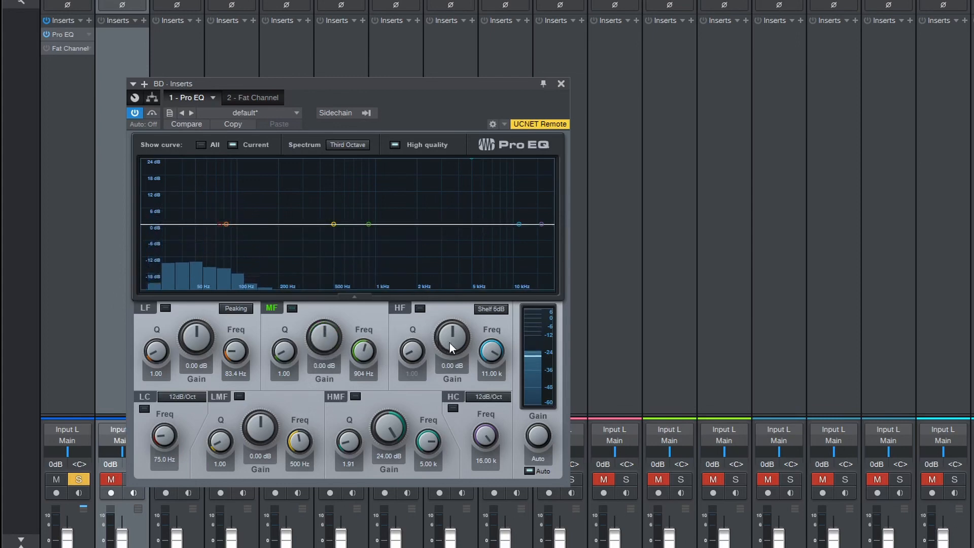
- Try an HMF cut of about -15.8 dB in Pro EQ, reset its gain to 0 dB, and disable automatic output gain
{"action": "left_click", "coordinate": [359, 396]}
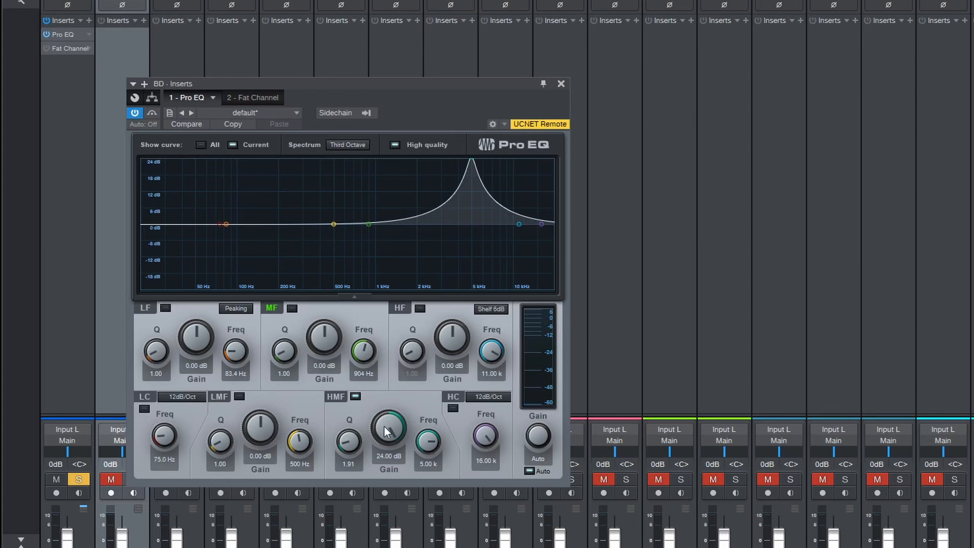
{"action": "left_click_drag", "start_coordinate": [390, 413], "coordinate": [380, 533]}
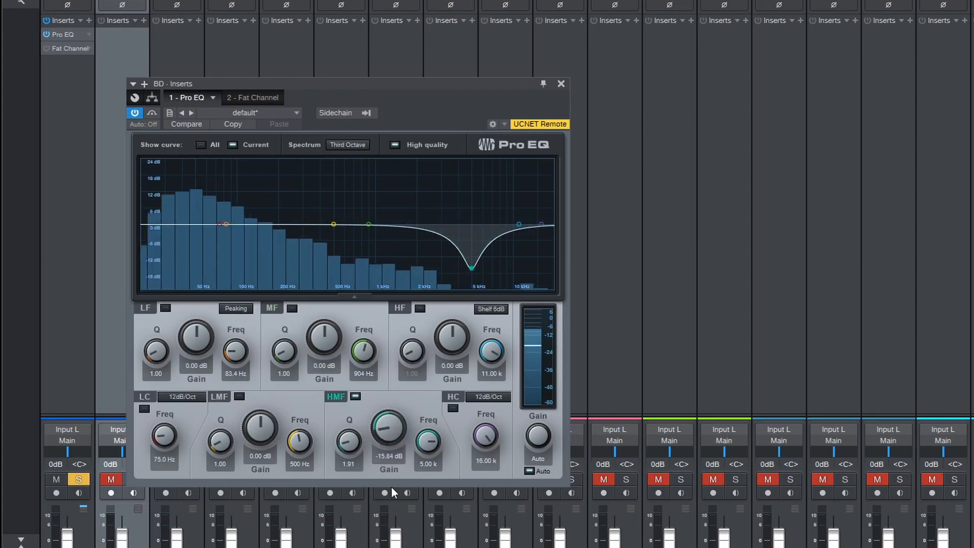
{"action": "double_click", "coordinate": [390, 430]}
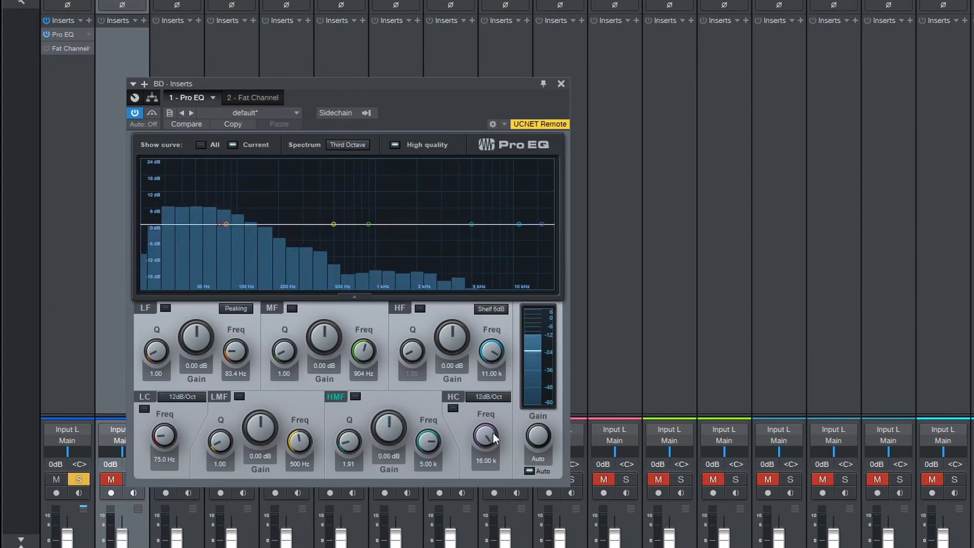
{"action": "left_click", "coordinate": [529, 470]}
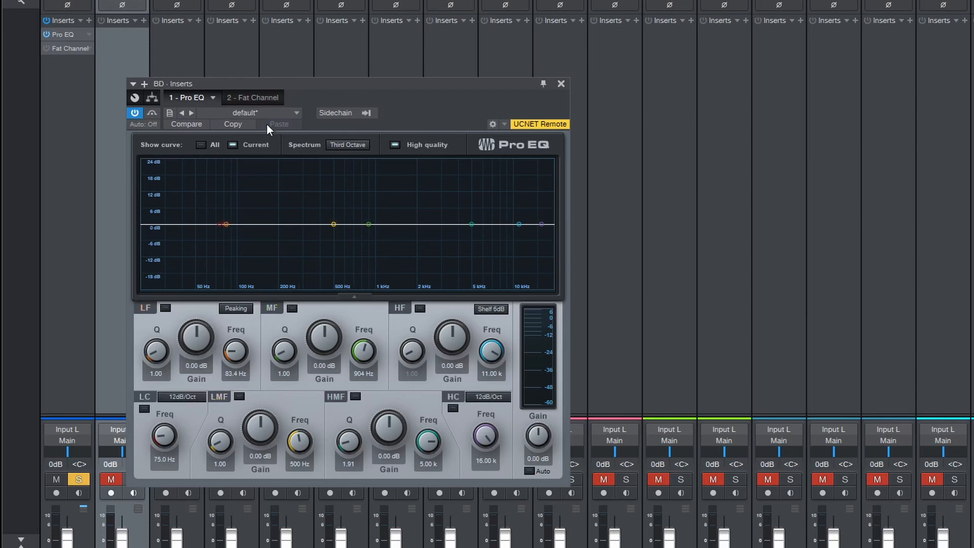
- Enable BD's Fat Channel and browse its equalizer models, keeping the Passive model
{"action": "left_click", "coordinate": [262, 99]}
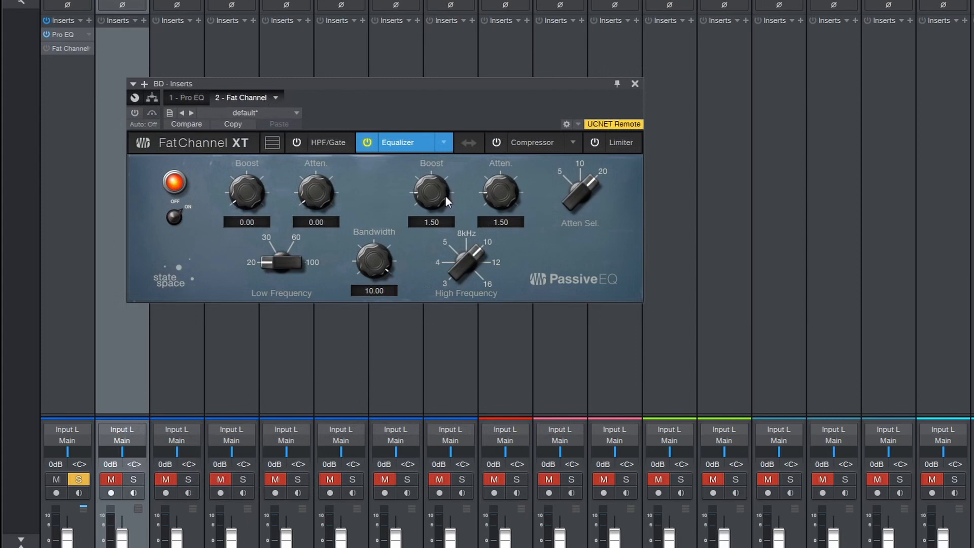
{"action": "left_click", "coordinate": [135, 113]}
{"action": "left_click", "coordinate": [444, 142]}
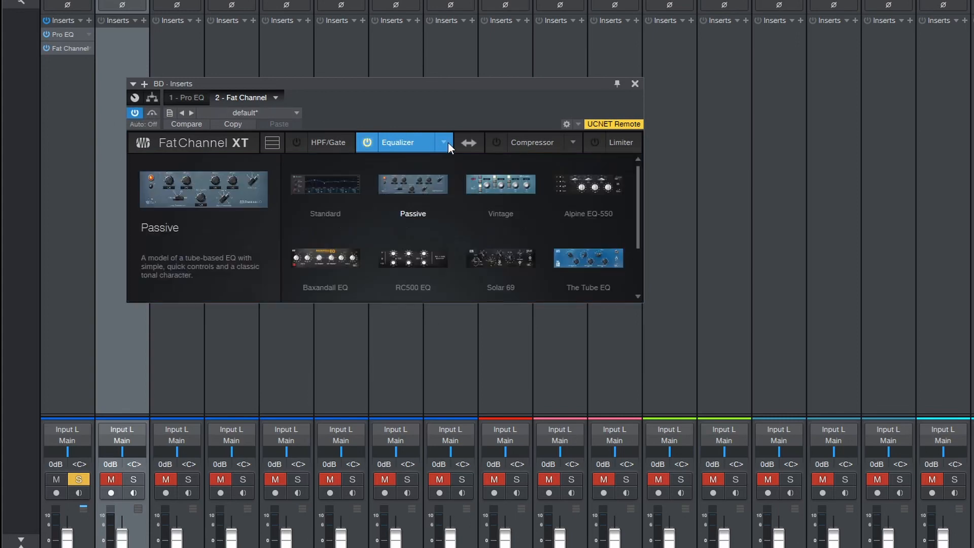
{"action": "left_click", "coordinate": [418, 121]}
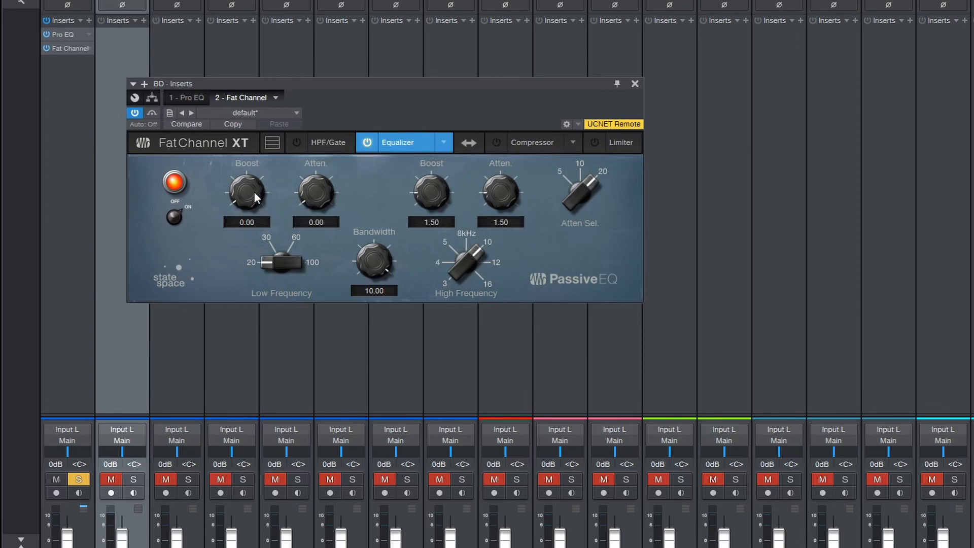
- Set the Passive EQ's low frequency to 100 with a low boost of about 8.8 and attenuation at 0
{"action": "left_click_drag", "start_coordinate": [254, 191], "coordinate": [253, 152]}
{"action": "left_click_drag", "start_coordinate": [265, 237], "coordinate": [278, 168]}
{"action": "left_click_drag", "start_coordinate": [313, 203], "coordinate": [313, 170]}
{"action": "mouse_move", "coordinate": [253, 187]}
{"action": "left_mouse_down"}
{"action": "mouse_move", "coordinate": [254, 168]}
{"action": "mouse_move", "coordinate": [249, 204]}
{"action": "left_mouse_up"}
{"action": "left_click_drag", "start_coordinate": [314, 201], "coordinate": [295, 280]}
- Try a high boost of 10 on the Passive EQ with high attenuation at 0.15, and return the boost to 0
{"action": "mouse_move", "coordinate": [462, 250]}
{"action": "left_mouse_down"}
{"action": "mouse_move", "coordinate": [460, 271]}
{"action": "mouse_move", "coordinate": [467, 231]}
{"action": "left_mouse_up"}
{"action": "left_click_drag", "start_coordinate": [438, 194], "coordinate": [441, 119]}
{"action": "left_click_drag", "start_coordinate": [499, 199], "coordinate": [495, 217]}
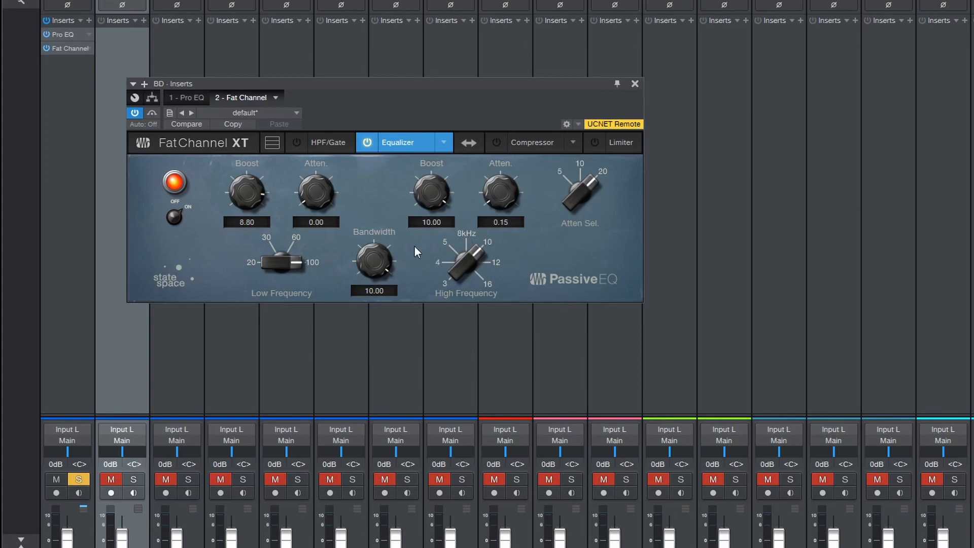
{"action": "double_click", "coordinate": [446, 190]}
{"action": "left_click_drag", "start_coordinate": [433, 197], "coordinate": [424, 254]}
- Set BD's Pro EQ frequencies to 100 Hz for the LF band and 10 kHz for the HMF band
{"action": "left_click", "coordinate": [195, 98]}
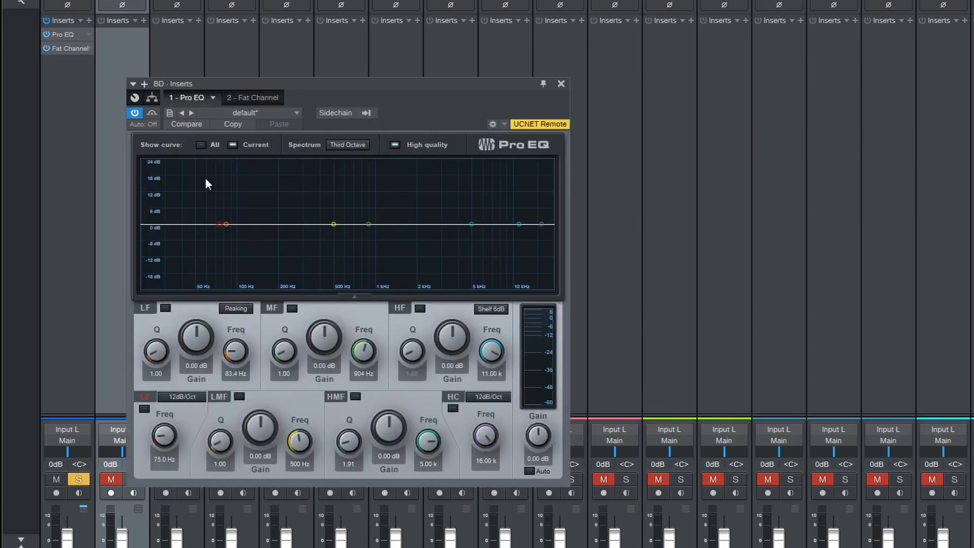
{"action": "double_click", "coordinate": [235, 375]}
{"action": "type", "text": "100"}
{"action": "double_click", "coordinate": [427, 464]}
{"action": "type", "text": "1000"}
{"action": "key", "text": "Return"}
- Set Fat Channel's low boost to about 8.35 and low attenuation to 0.15 with Pro EQ disabled, and toggle the Passive EQ to compare
{"action": "left_click", "coordinate": [247, 100]}
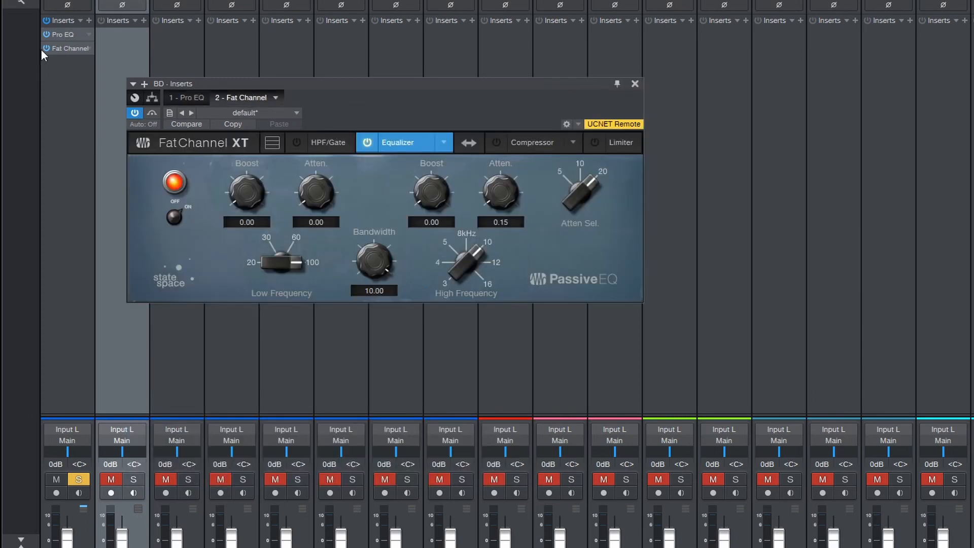
{"action": "left_click_drag", "start_coordinate": [252, 196], "coordinate": [220, 56]}
{"action": "left_click_drag", "start_coordinate": [319, 188], "coordinate": [319, 185]}
{"action": "left_click", "coordinate": [175, 217]}
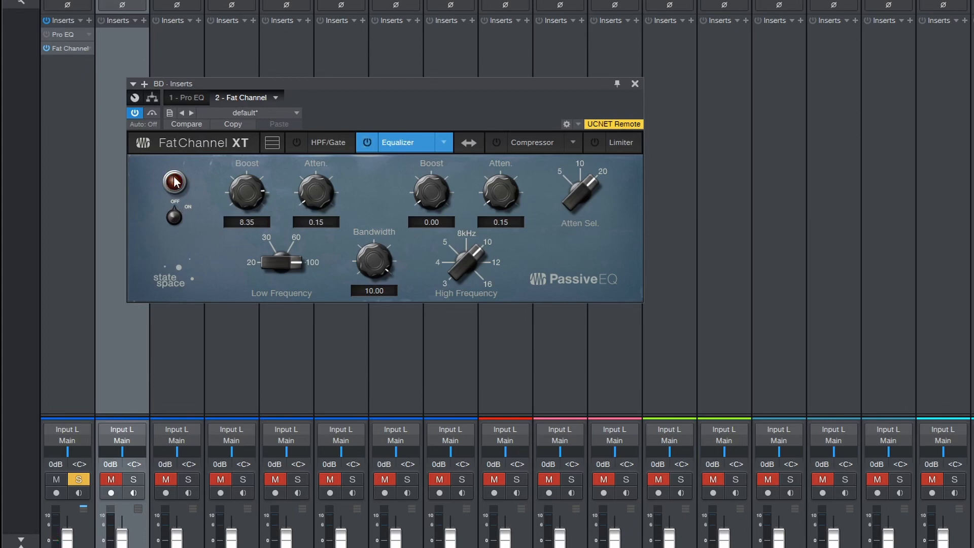
{"action": "left_click", "coordinate": [174, 181]}
{"action": "left_click", "coordinate": [174, 182]}
- Re-enable Pro EQ, boost its LF band at 100 Hz by about 21.8 dB, and toggle the band off and on to compare
{"action": "left_click", "coordinate": [188, 98]}
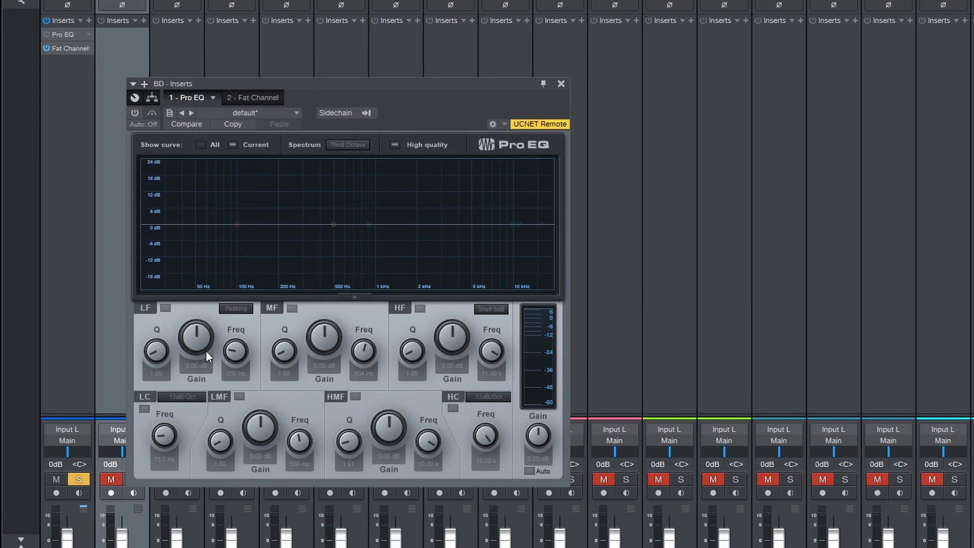
{"action": "left_click", "coordinate": [136, 113]}
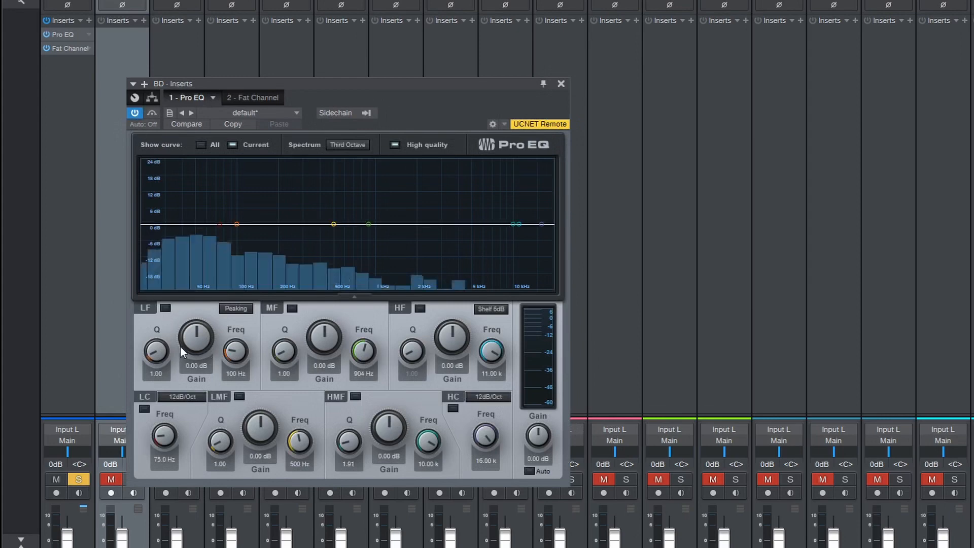
{"action": "left_click", "coordinate": [165, 308]}
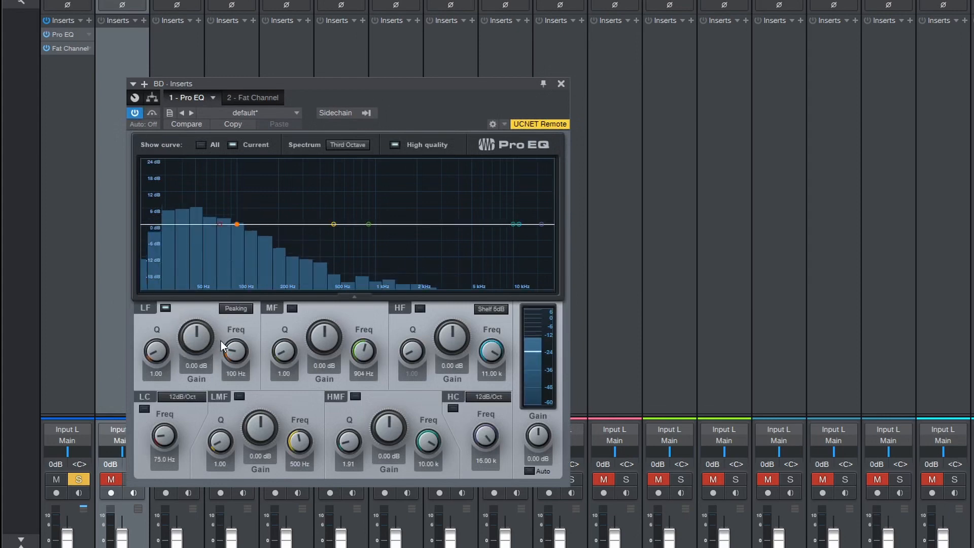
{"action": "left_click_drag", "start_coordinate": [196, 338], "coordinate": [199, 281]}
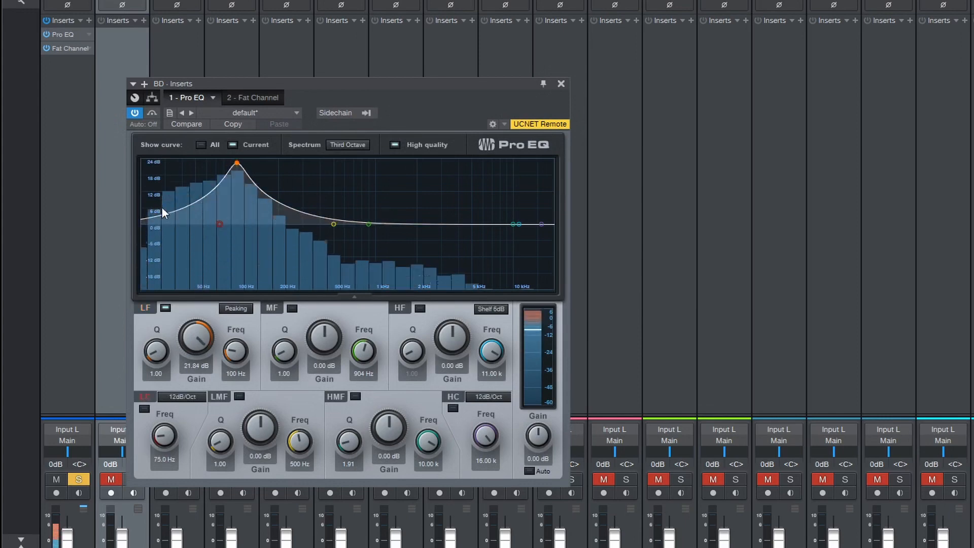
{"action": "left_click", "coordinate": [166, 308]}
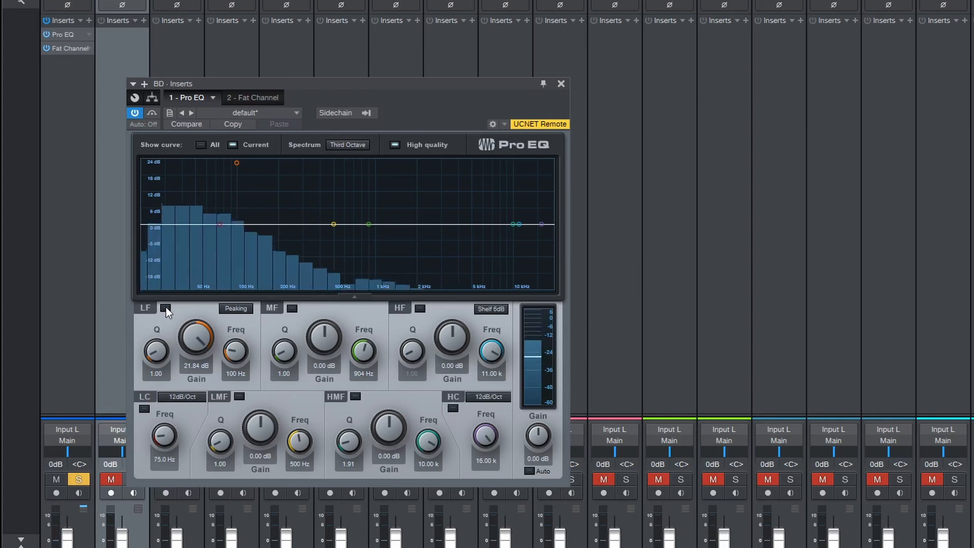
{"action": "left_click", "coordinate": [165, 308]}
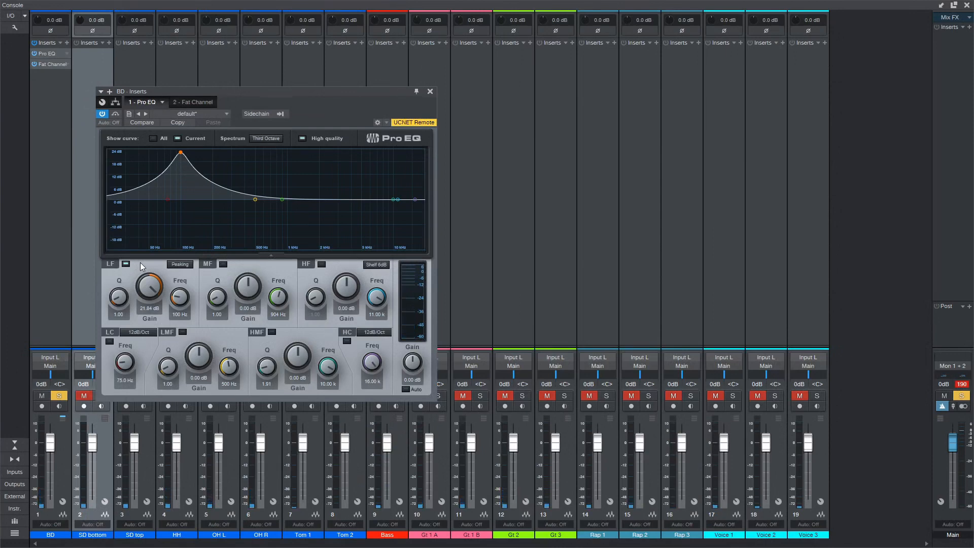
- Pin BD's Pro EQ window, open Fat Channel in a separate window beside it, and switch the Passive EQ on
{"action": "left_click", "coordinate": [417, 92]}
{"action": "left_click", "coordinate": [55, 65]}
{"action": "left_click_drag", "start_coordinate": [252, 98], "coordinate": [587, 164]}
{"action": "left_click", "coordinate": [504, 220]}
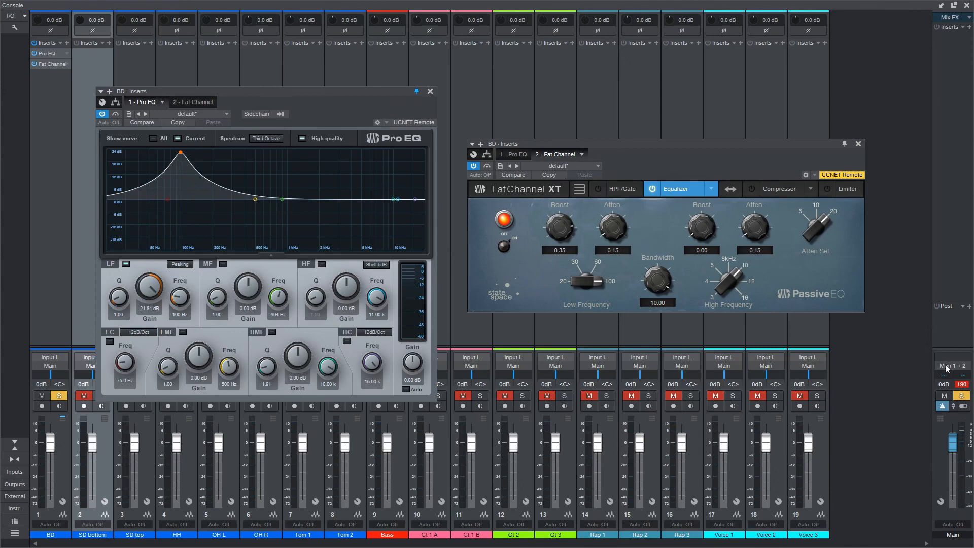
- Clear the Main channel's clip indicator and play the mix with BD's Fat Channel disabled
{"action": "left_click", "coordinate": [963, 385]}
{"action": "left_click", "coordinate": [34, 64]}
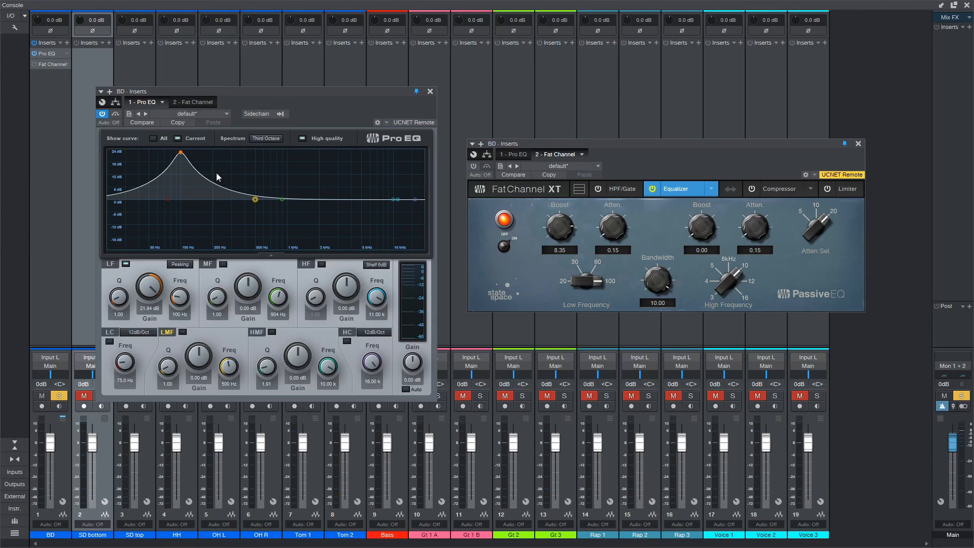
{"action": "key", "text": "space"}
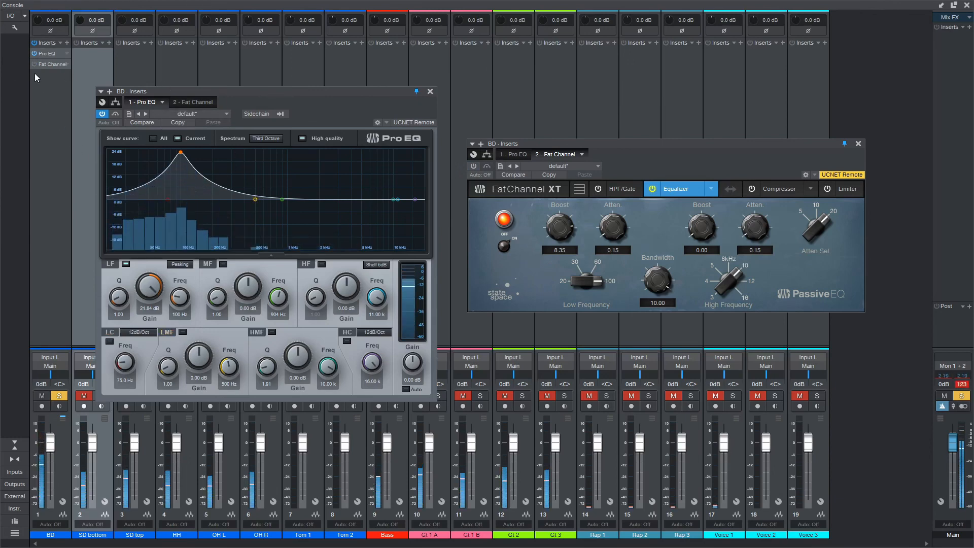
- Compare BD's sound with Pro EQ and Fat Channel by switching each effect off and on during playback
{"action": "left_click", "coordinate": [102, 114]}
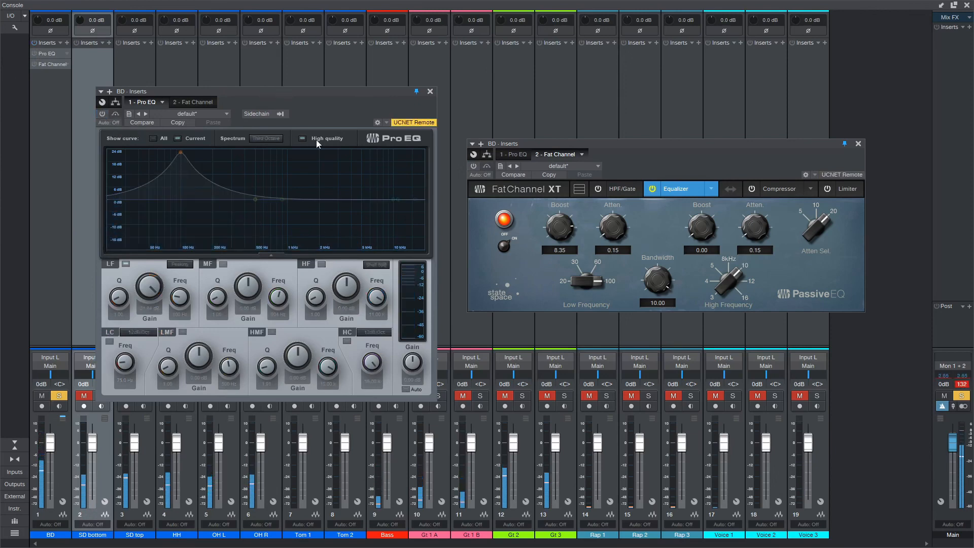
{"action": "left_click", "coordinate": [474, 166]}
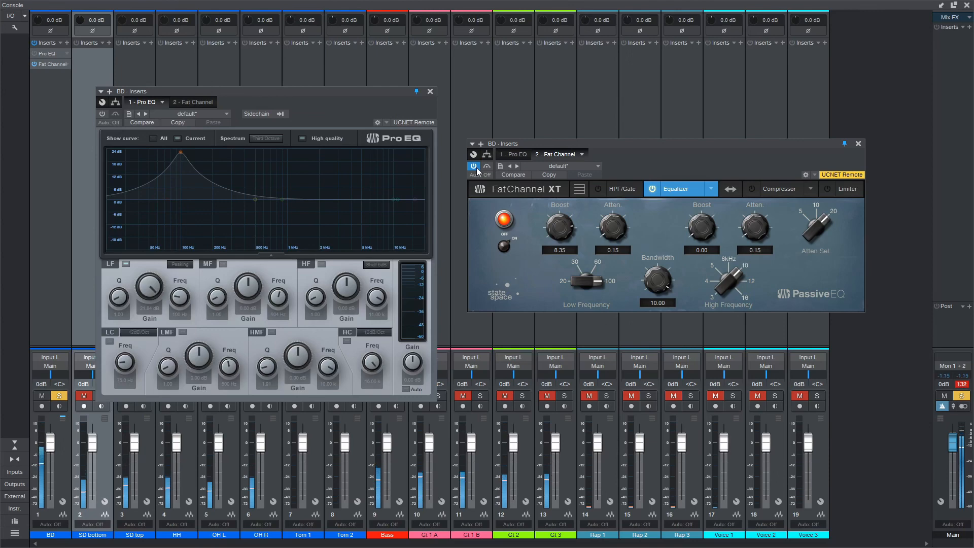
{"action": "left_click", "coordinate": [474, 166]}
{"action": "left_click", "coordinate": [102, 114]}
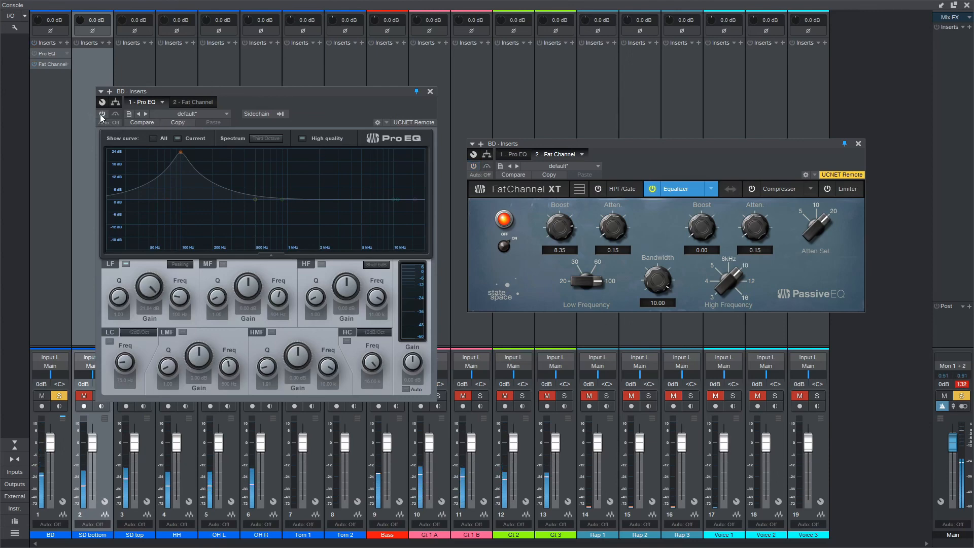
{"action": "left_click", "coordinate": [562, 226]}
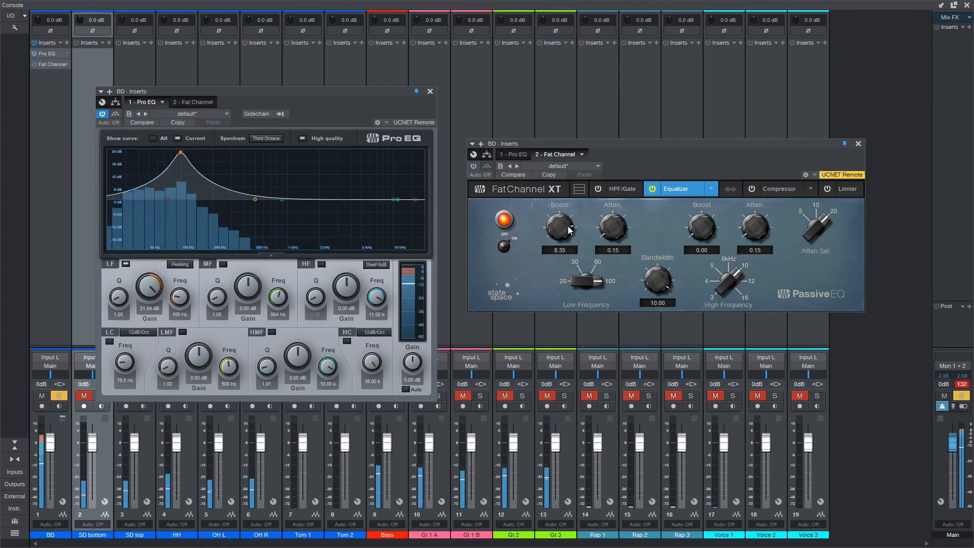
{"action": "left_click", "coordinate": [102, 114]}
{"action": "left_click", "coordinate": [102, 114]}
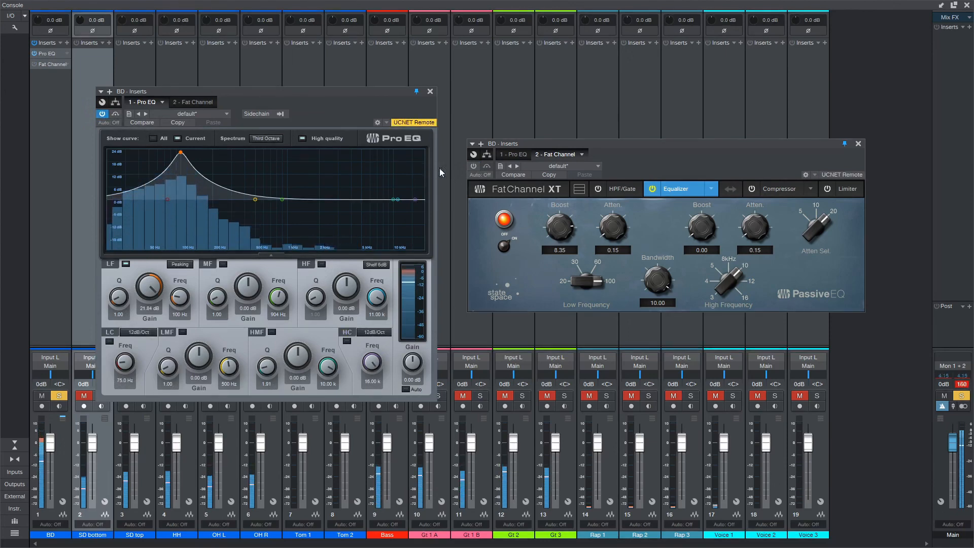
- Disable Pro EQ, enable Fat Channel instead, and raise the Passive EQ's low boost to 10
{"action": "left_click", "coordinate": [102, 114]}
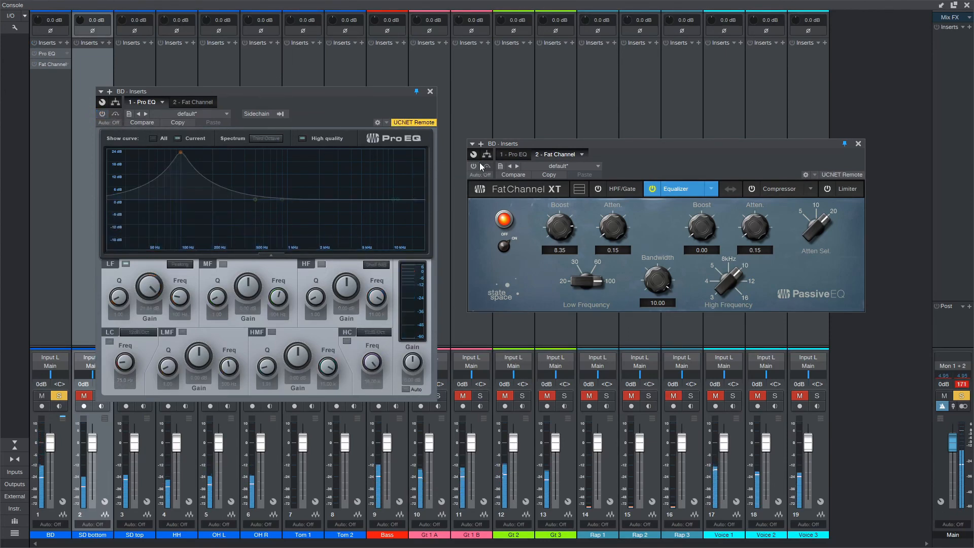
{"action": "left_click", "coordinate": [504, 194]}
{"action": "left_click_drag", "start_coordinate": [561, 230], "coordinate": [580, 159]}
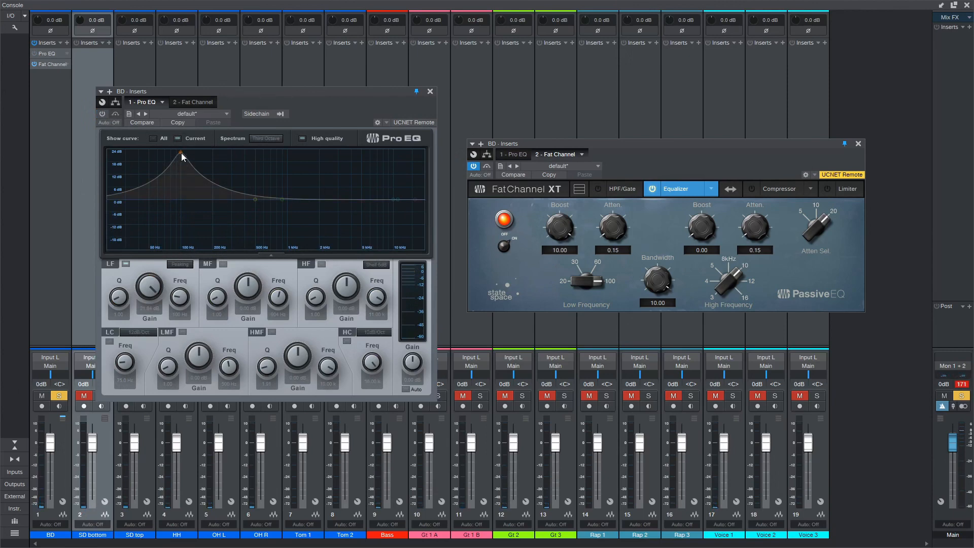
- Reset the Main channel's clip indicator and disable BD's Fat Channel
{"action": "left_click", "coordinate": [962, 385]}
{"action": "left_click", "coordinate": [474, 167]}
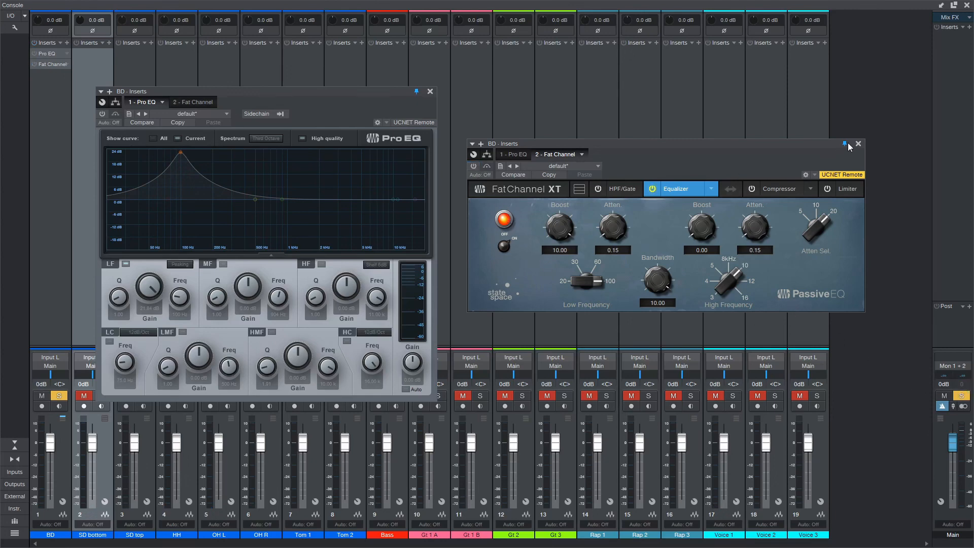
- Unpin and close both BD insert windows, and take the BD channel out of solo
{"action": "left_click", "coordinate": [420, 92]}
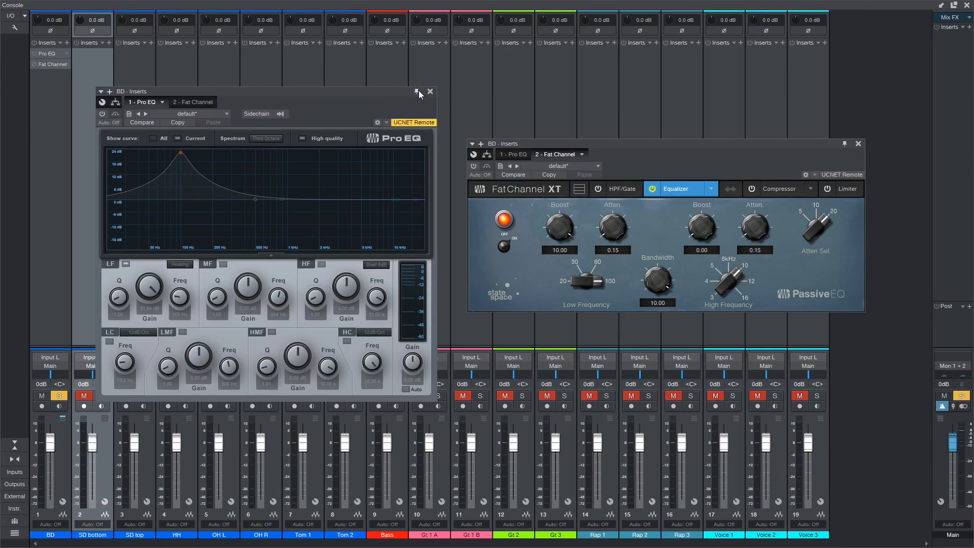
{"action": "left_click", "coordinate": [863, 143]}
{"action": "left_click", "coordinate": [859, 144]}
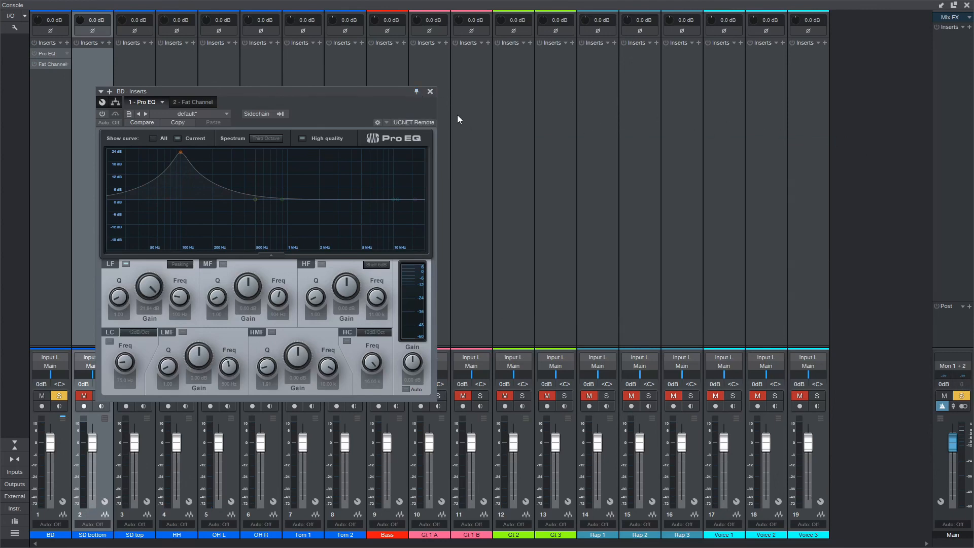
{"action": "left_click", "coordinate": [431, 92]}
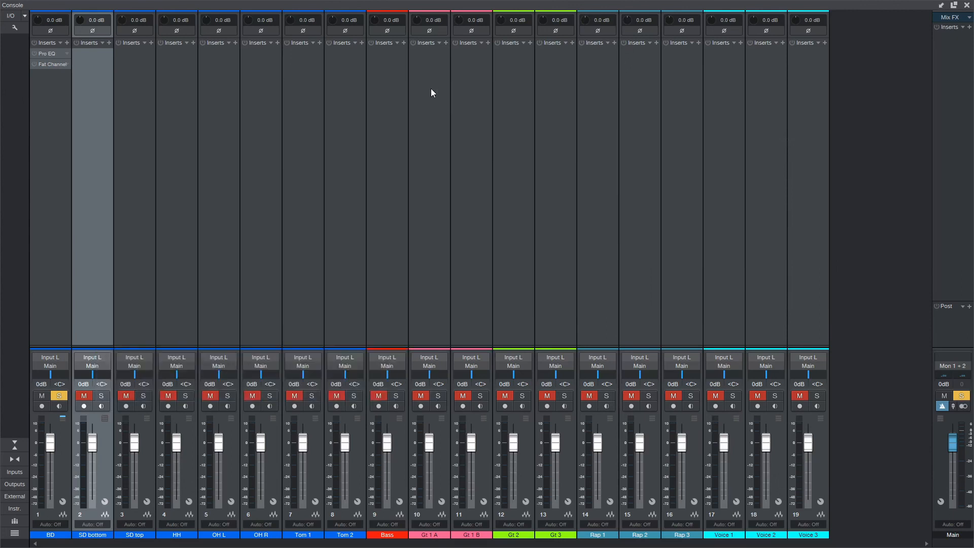
{"action": "left_click", "coordinate": [55, 395]}
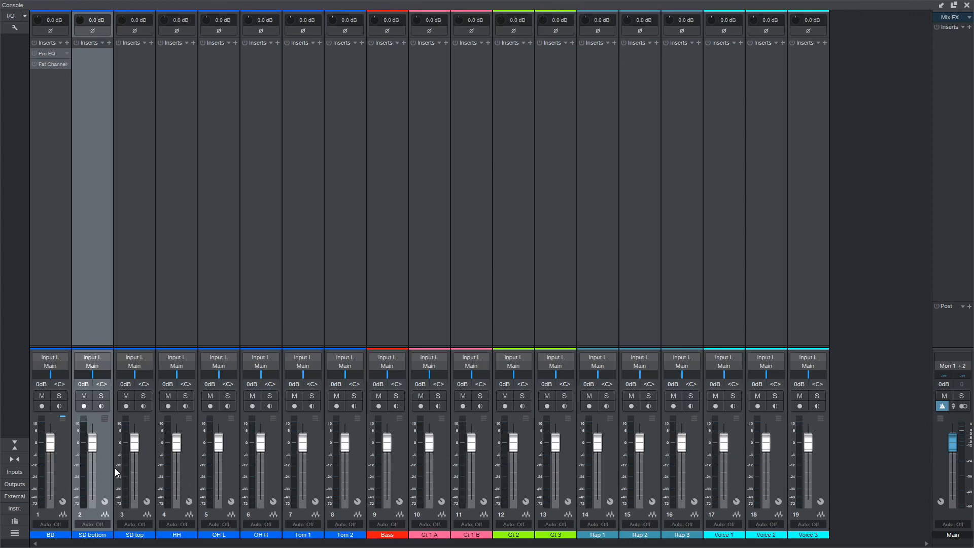
- Insert Red 3 Compressor on SD bottom, narrow the console channels, and play SD bottom soloed with the compressor off
{"action": "key", "text": "alt+c"}
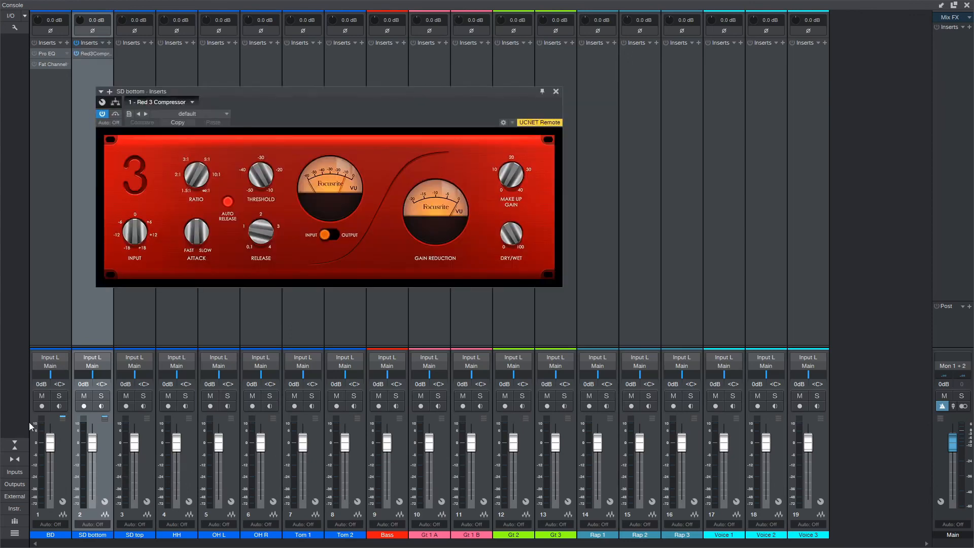
{"action": "left_click", "coordinate": [14, 458]}
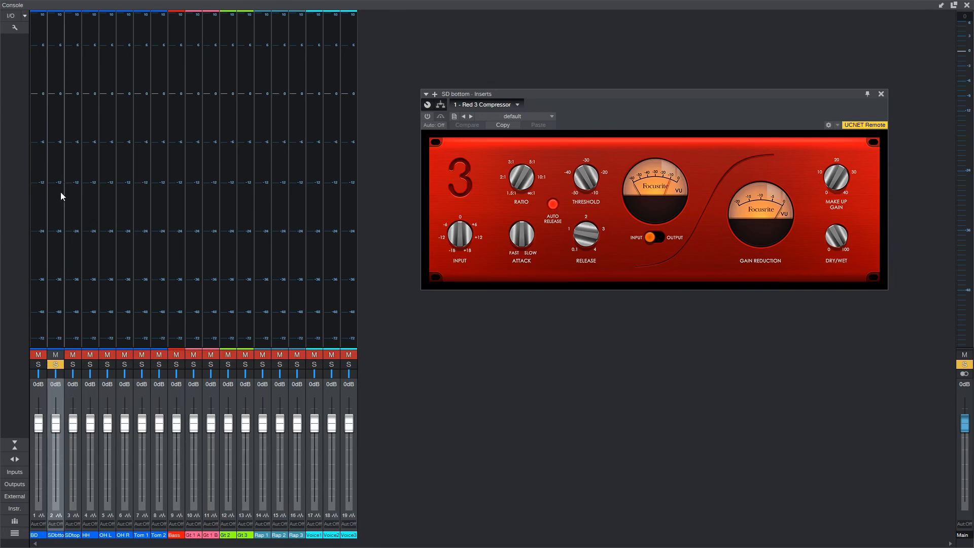
{"action": "key", "text": "space"}
- Adjust the Red 3 Compressor's ratio and threshold, and set its release to about 2 with auto release off
{"action": "left_click_drag", "start_coordinate": [518, 178], "coordinate": [526, 146]}
{"action": "left_click_drag", "start_coordinate": [579, 177], "coordinate": [580, 202]}
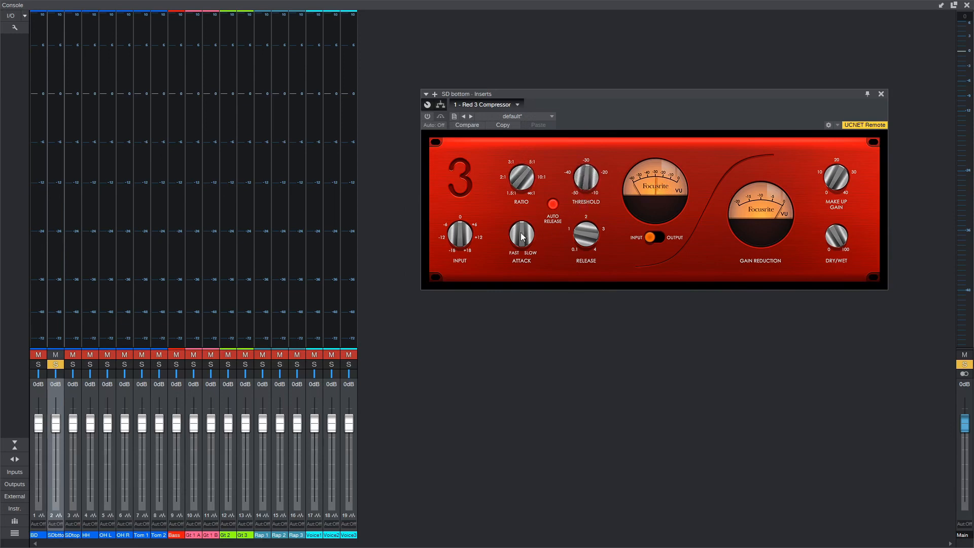
{"action": "mouse_move", "coordinate": [577, 242]}
{"action": "left_mouse_down"}
{"action": "mouse_move", "coordinate": [585, 207]}
{"action": "mouse_move", "coordinate": [586, 244]}
{"action": "left_mouse_up"}
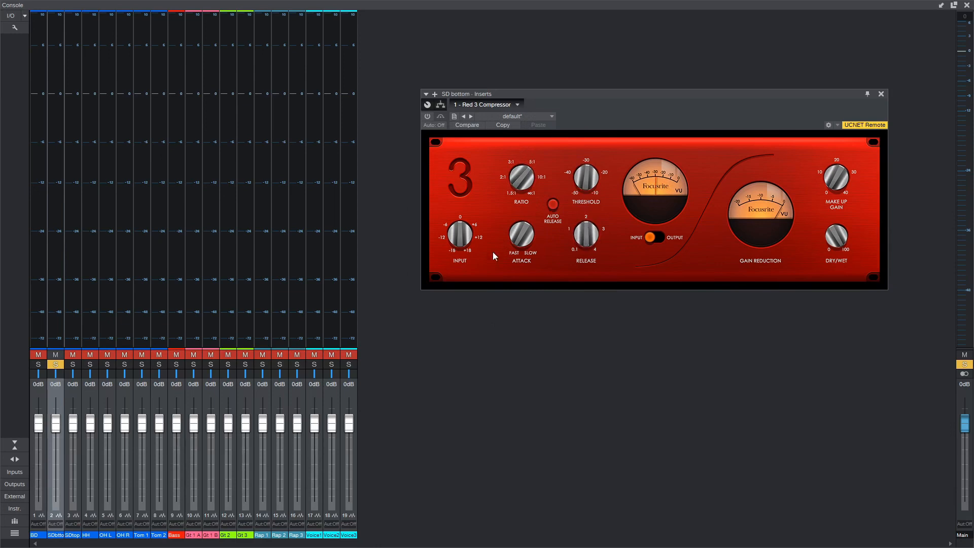
- Enable the compressor, check SD bottom's level meter during playback, and readjust the release
{"action": "left_click", "coordinate": [428, 116]}
{"action": "key", "text": "space"}
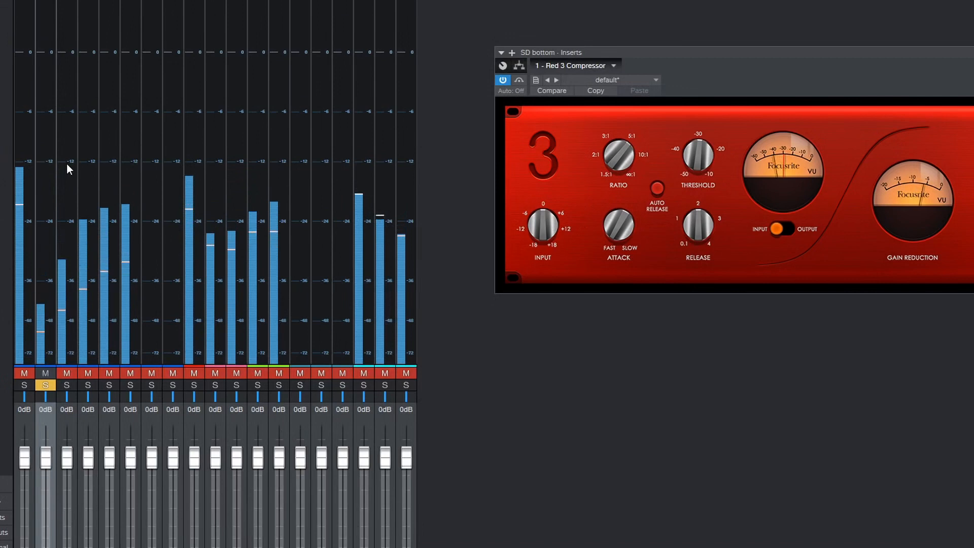
{"action": "mouse_move", "coordinate": [65, 233]}
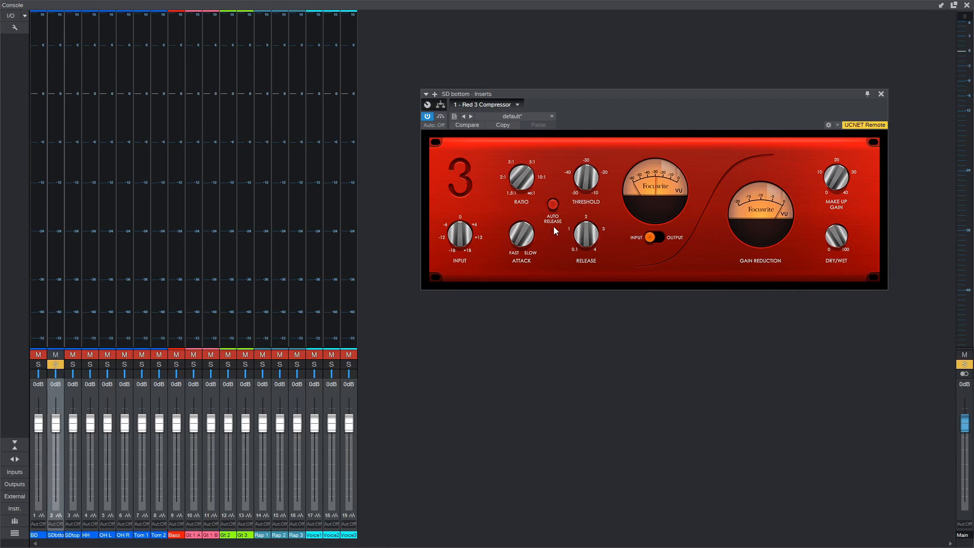
{"action": "left_click_drag", "start_coordinate": [582, 234], "coordinate": [574, 254]}
- Take SD bottom out of solo, restore the wide console channels, and close the compressor window
{"action": "left_click", "coordinate": [58, 364]}
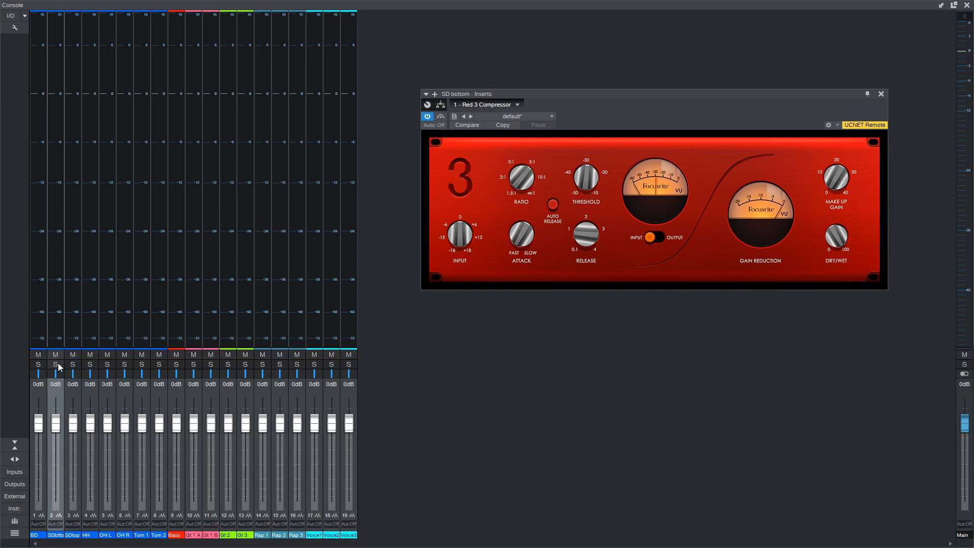
{"action": "left_click", "coordinate": [15, 459]}
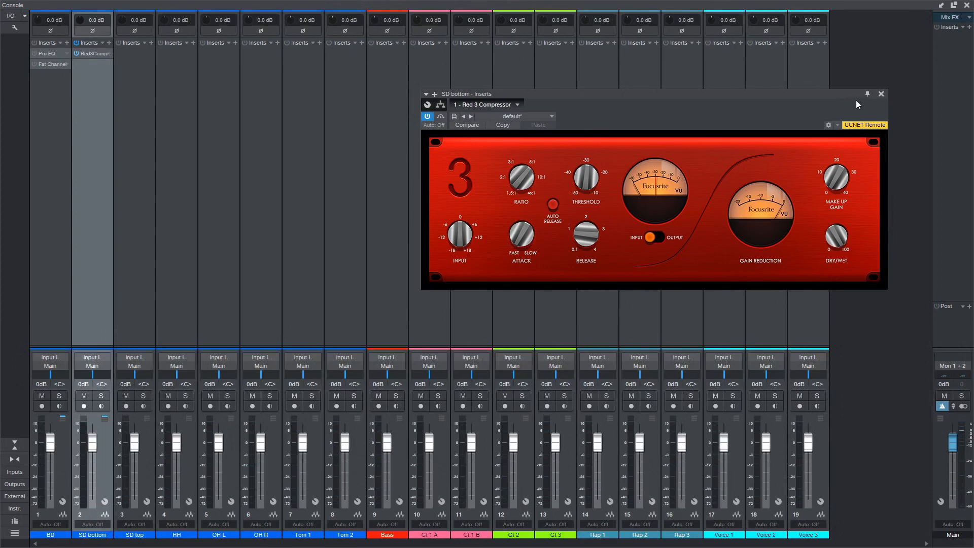
{"action": "left_click", "coordinate": [881, 93]}
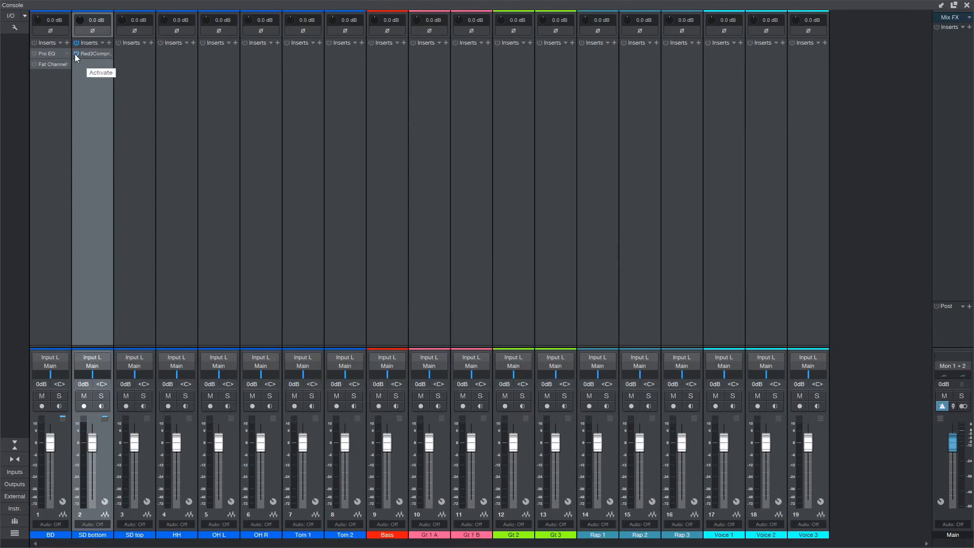
- Reopen SD bottom's Red 3 Compressor, move its window over the drum channels, and try lowering and raising the make-up gain
{"action": "left_click", "coordinate": [95, 53]}
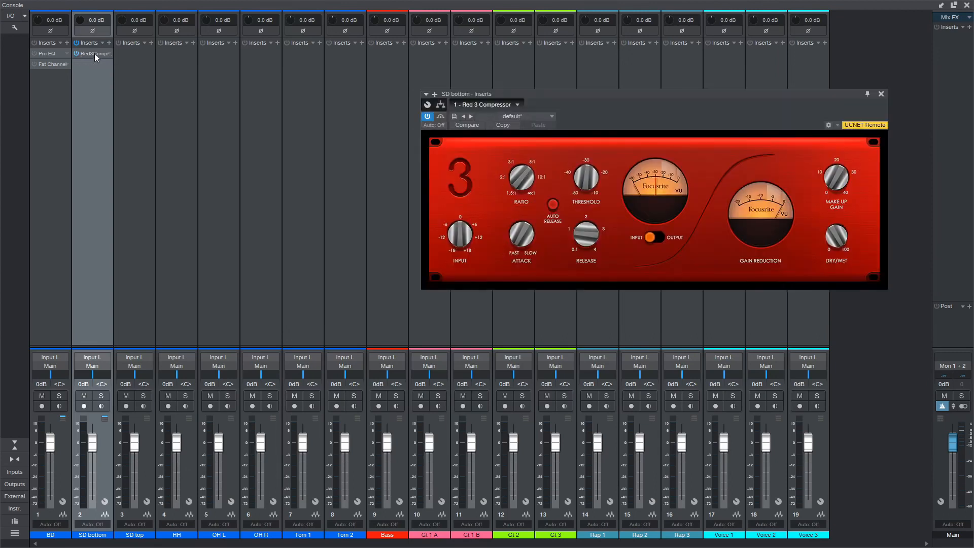
{"action": "left_click_drag", "start_coordinate": [472, 92], "coordinate": [240, 119]}
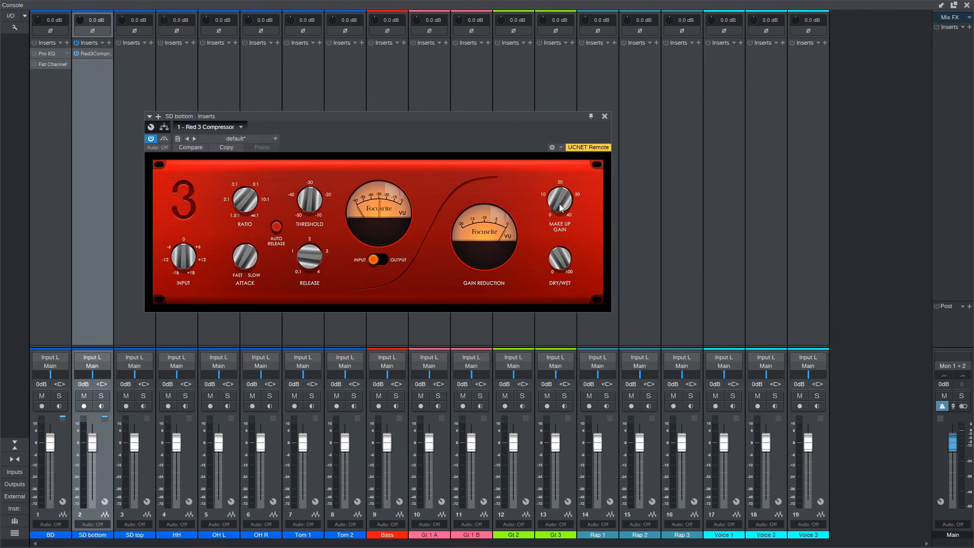
{"action": "left_click_drag", "start_coordinate": [553, 193], "coordinate": [549, 237]}
{"action": "left_click_drag", "start_coordinate": [557, 210], "coordinate": [556, 186]}
- Switch SD bottom's Red 3 Compressor off and on repeatedly to demonstrate the bypass comparison
{"action": "left_click", "coordinate": [151, 139]}
{"action": "left_click", "coordinate": [151, 141]}
{"action": "left_click", "coordinate": [151, 142]}
{"action": "left_click", "coordinate": [152, 139]}
{"action": "left_click", "coordinate": [151, 139]}
{"action": "left_click", "coordinate": [152, 138]}
- Solo SD bottom, play the track with the compressor bypassed, and enable the compressor
{"action": "left_click", "coordinate": [102, 395]}
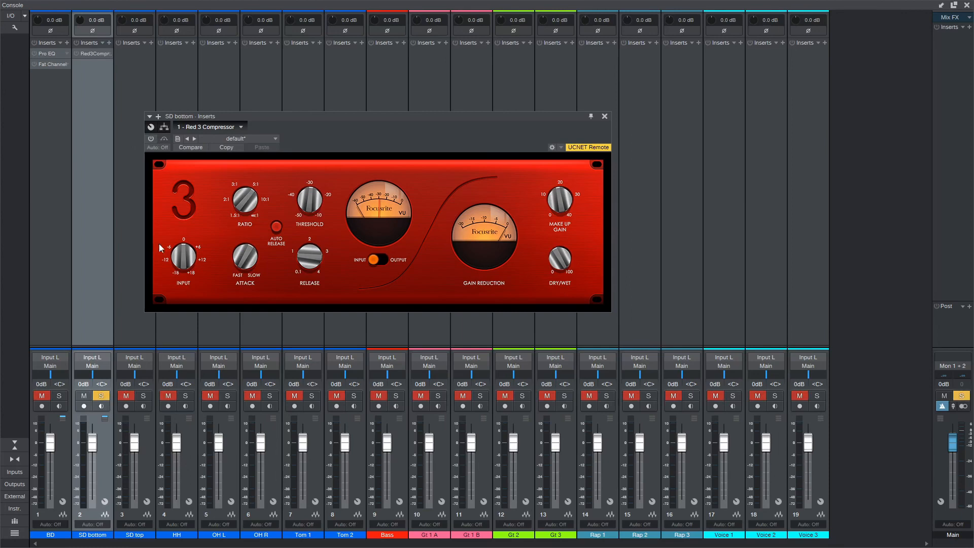
{"action": "key", "text": "space"}
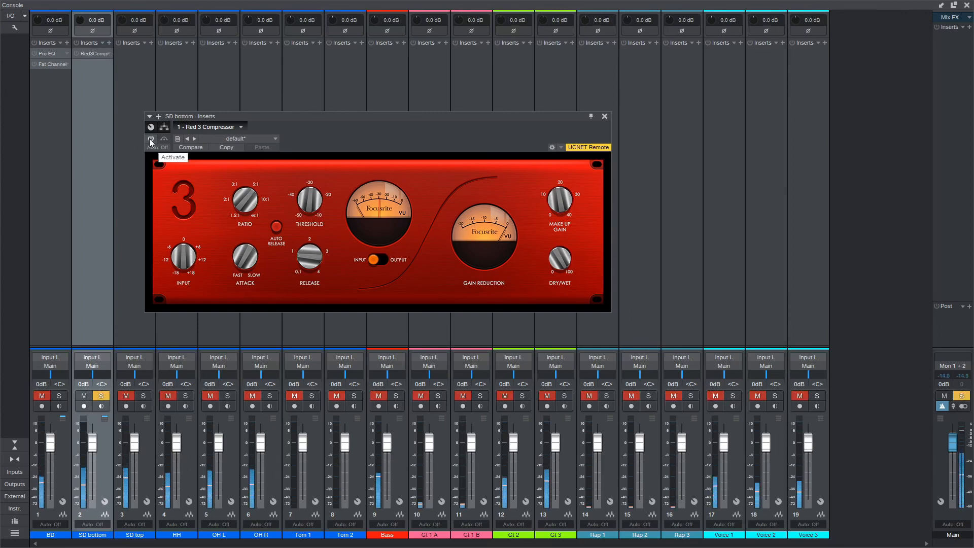
{"action": "left_click", "coordinate": [150, 138]}
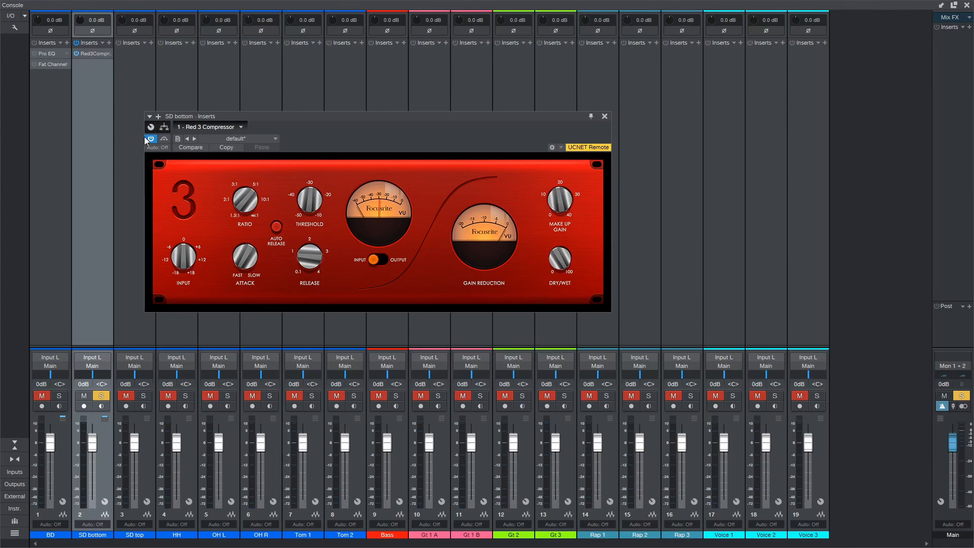
- Raise the compressor's make-up gain during playback, matching SD bottom's level with the compressor off and on
{"action": "key", "text": "space"}
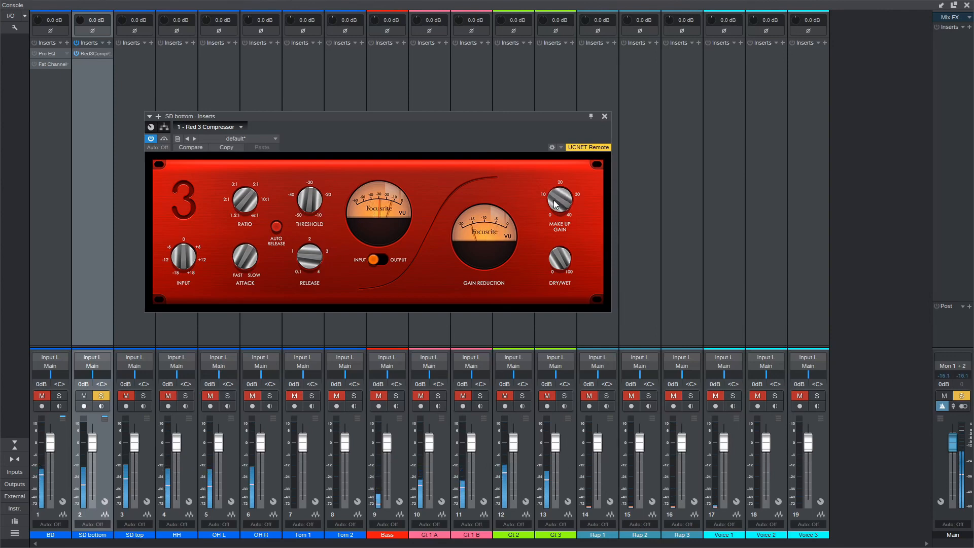
{"action": "left_click", "coordinate": [153, 139]}
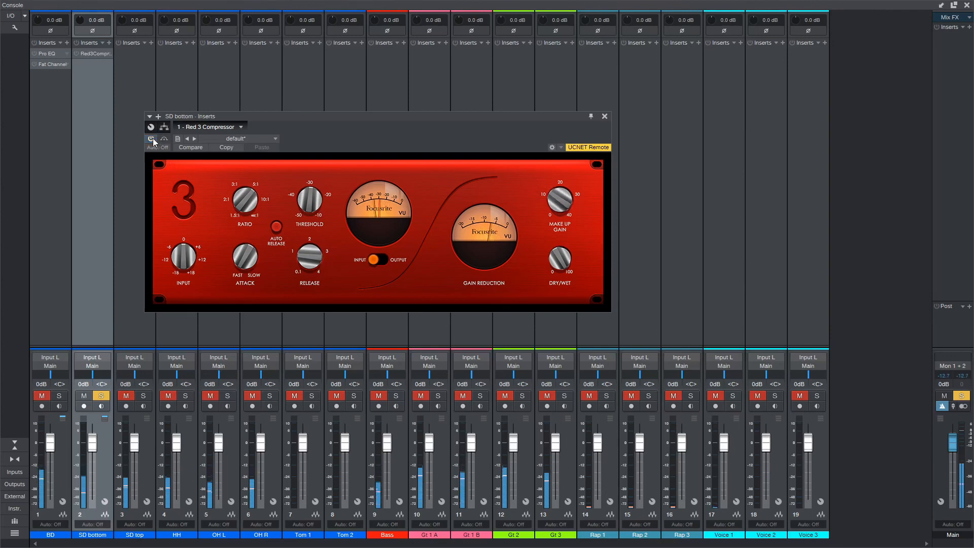
{"action": "left_click", "coordinate": [152, 140]}
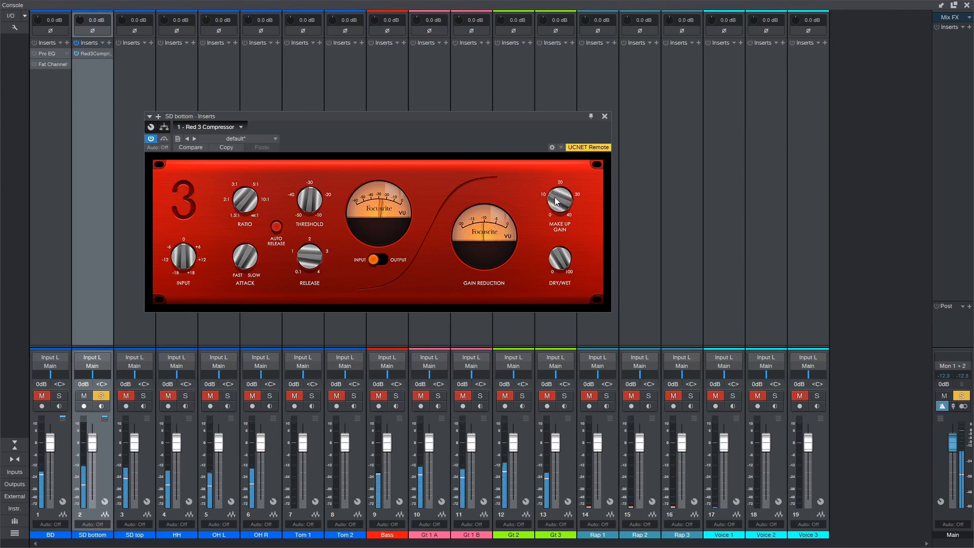
{"action": "left_click", "coordinate": [151, 140]}
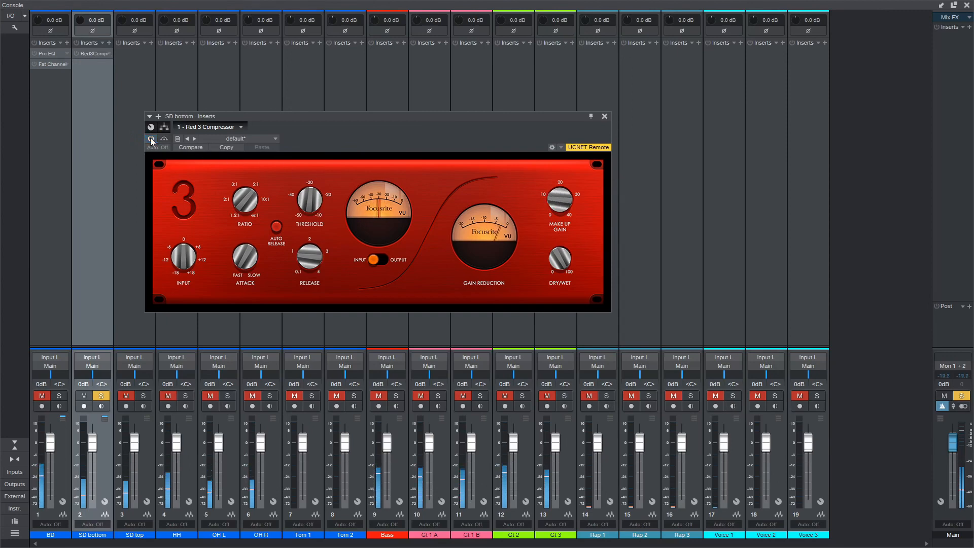
{"action": "left_click", "coordinate": [151, 140]}
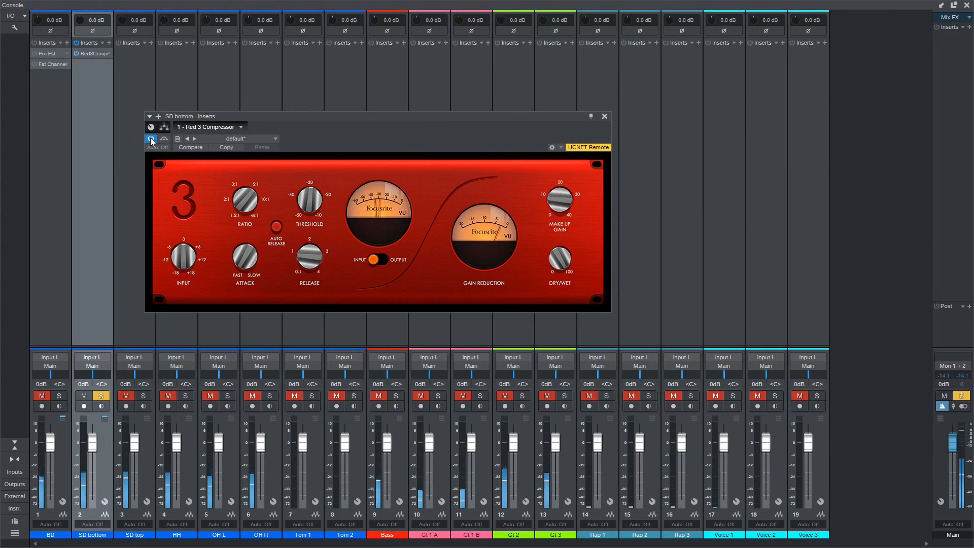
- Switch the compressor's VU meter between input and output to compare levels, leaving it on output
{"action": "left_click", "coordinate": [382, 261]}
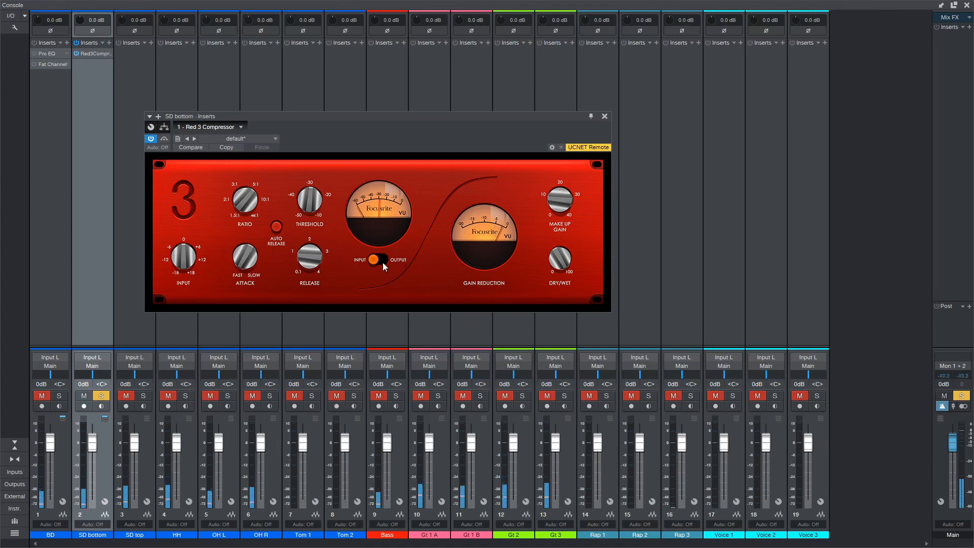
{"action": "left_click", "coordinate": [370, 260]}
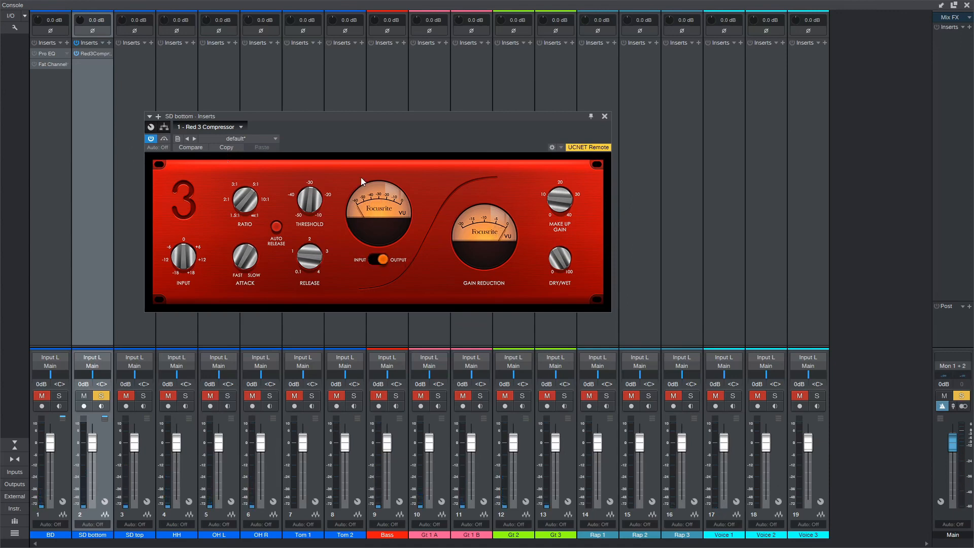
{"action": "left_click", "coordinate": [371, 260]}
{"action": "left_click", "coordinate": [373, 260]}
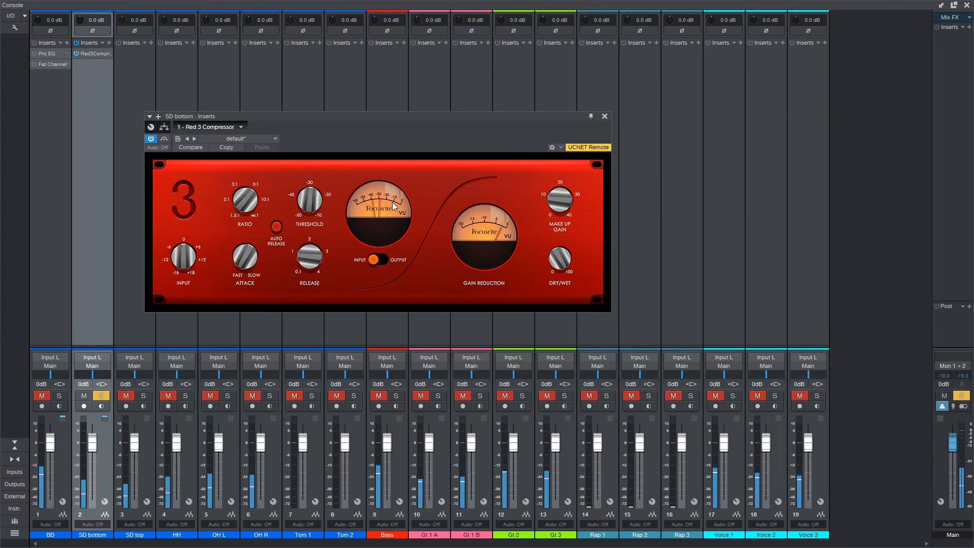
{"action": "left_click", "coordinate": [382, 259]}
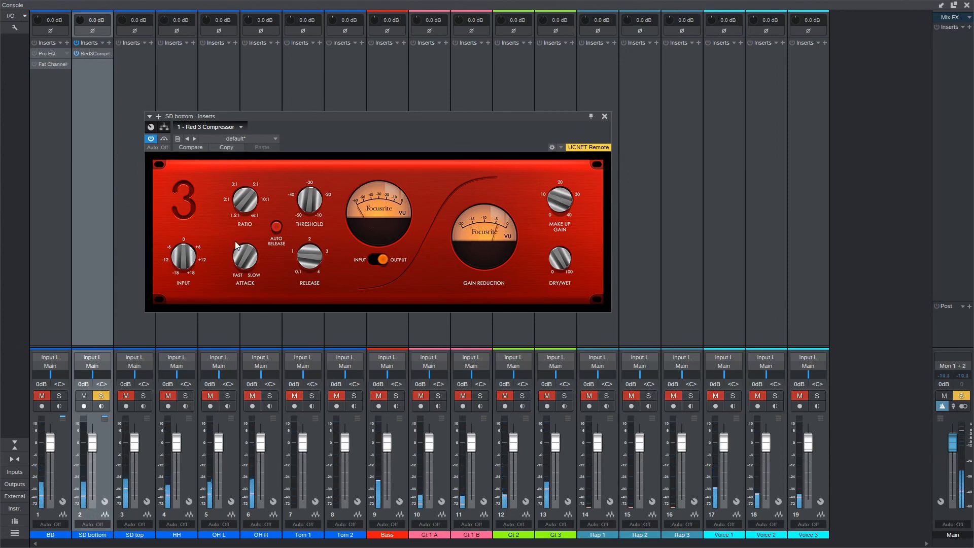
- Turn SD bottom's solo off and on again, and toggle the compressor, leaving it bypassed
{"action": "left_click", "coordinate": [102, 397]}
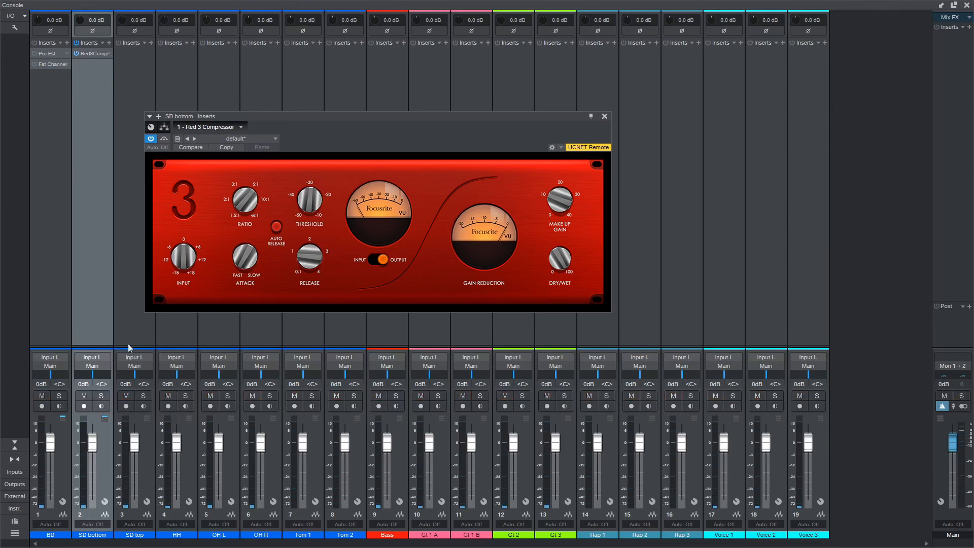
{"action": "left_click", "coordinate": [101, 396]}
{"action": "left_click", "coordinate": [152, 138]}
{"action": "left_click", "coordinate": [152, 138]}
{"action": "left_click", "coordinate": [153, 139]}
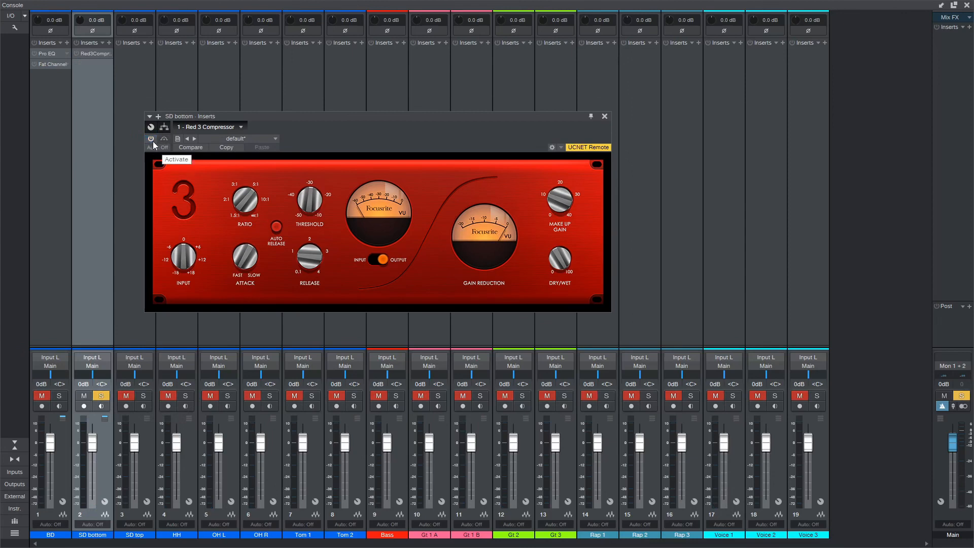
- Raise SD bottom's fader to +7.7 dB and compare the sound with the compressor on and bypassed during playback
{"action": "left_click_drag", "start_coordinate": [93, 445], "coordinate": [92, 432]}
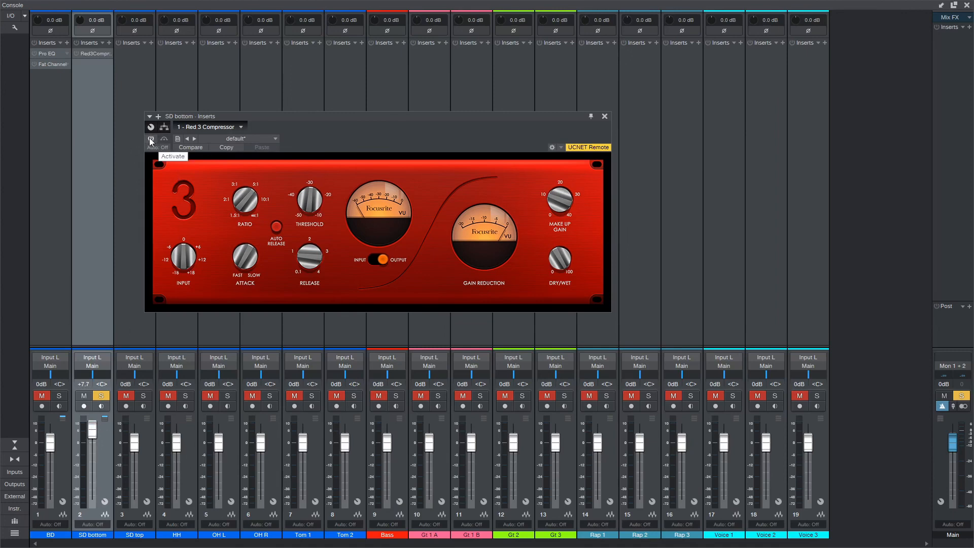
{"action": "key", "text": "space"}
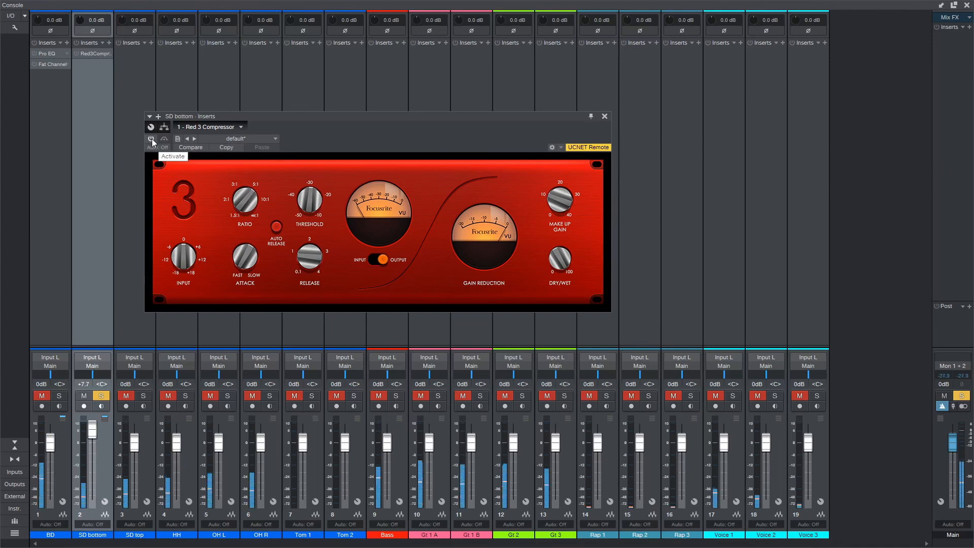
{"action": "left_click", "coordinate": [152, 139]}
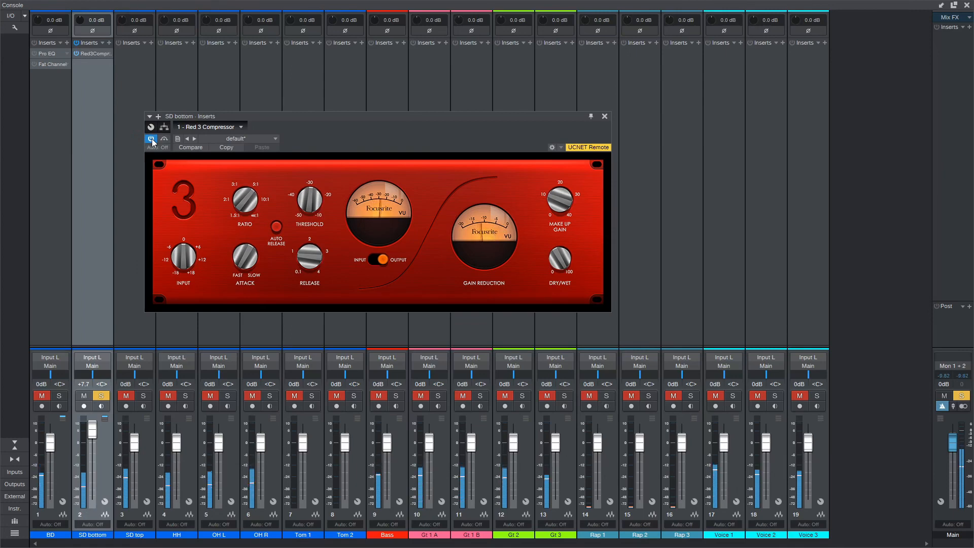
{"action": "left_click", "coordinate": [152, 138]}
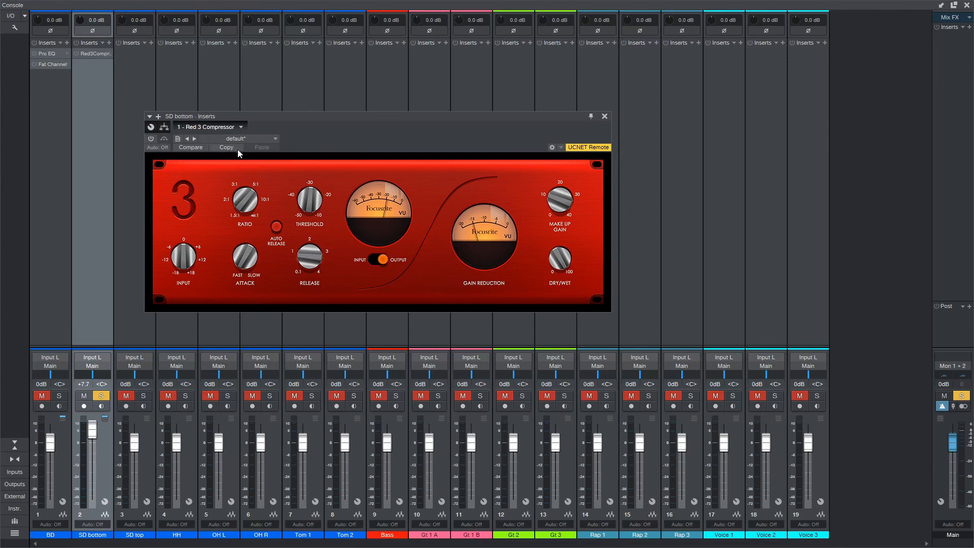
{"action": "key", "text": "space"}
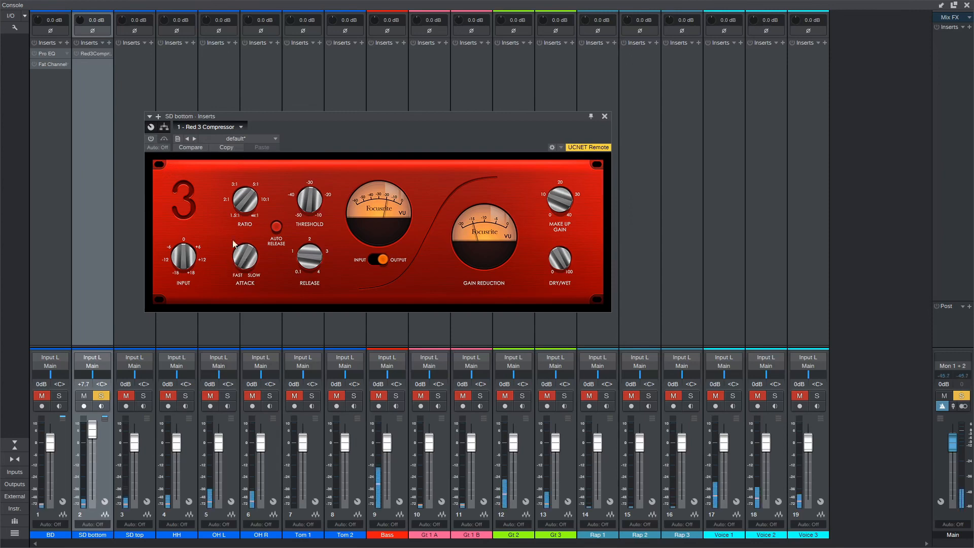
- Adjust the attack, release and make-up gain of SD bottom's compressor during playback, comparing it bypassed and on and leaving it on
{"action": "left_click", "coordinate": [150, 138]}
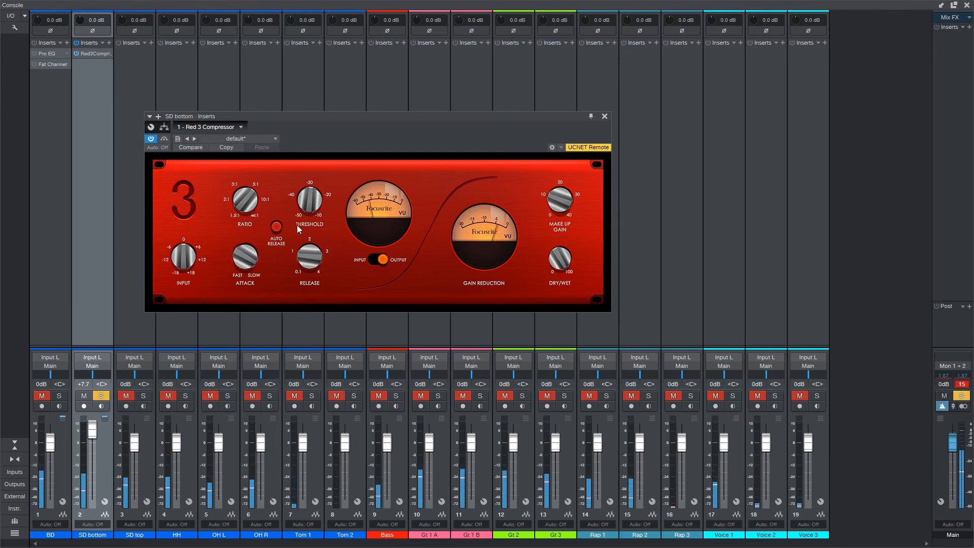
{"action": "left_click_drag", "start_coordinate": [308, 255], "coordinate": [310, 260]}
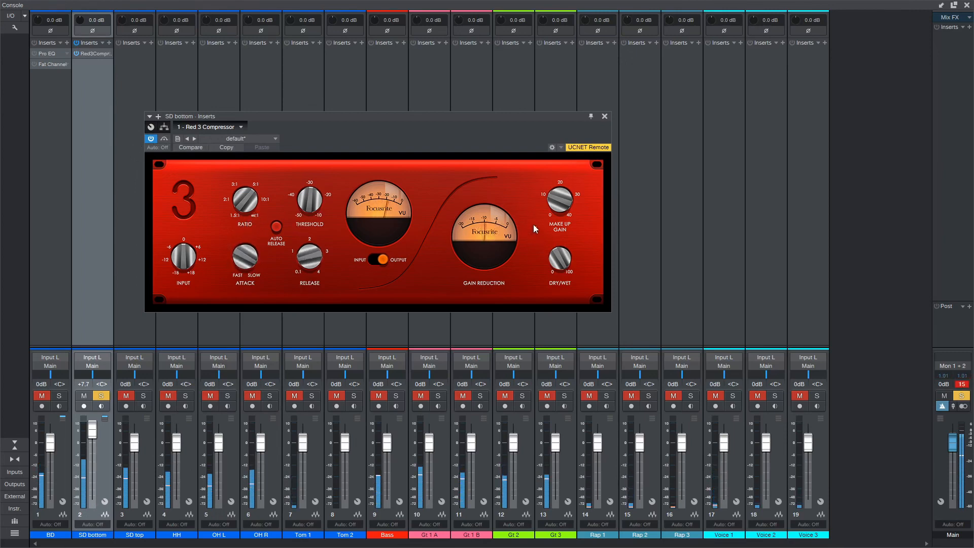
{"action": "left_click", "coordinate": [152, 139]}
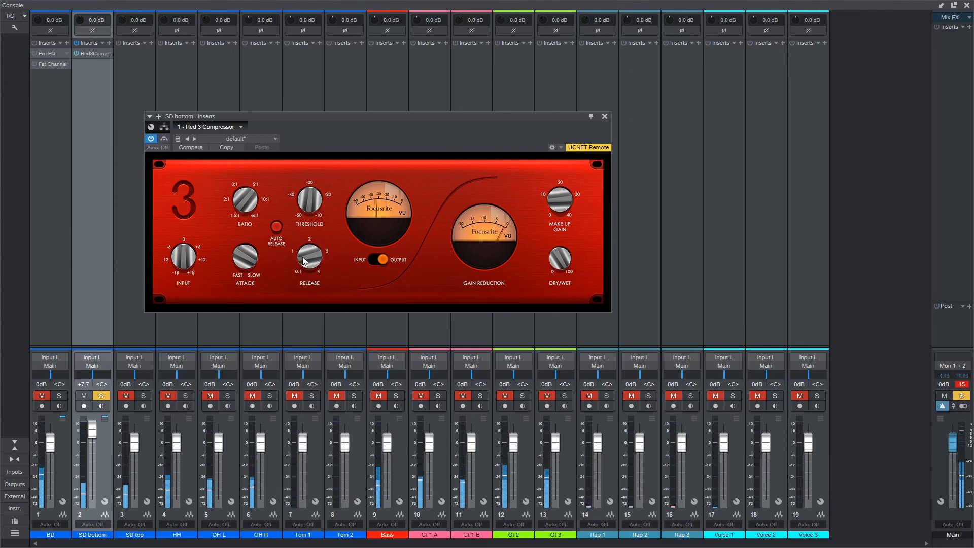
{"action": "left_click", "coordinate": [150, 141]}
{"action": "left_click", "coordinate": [150, 139]}
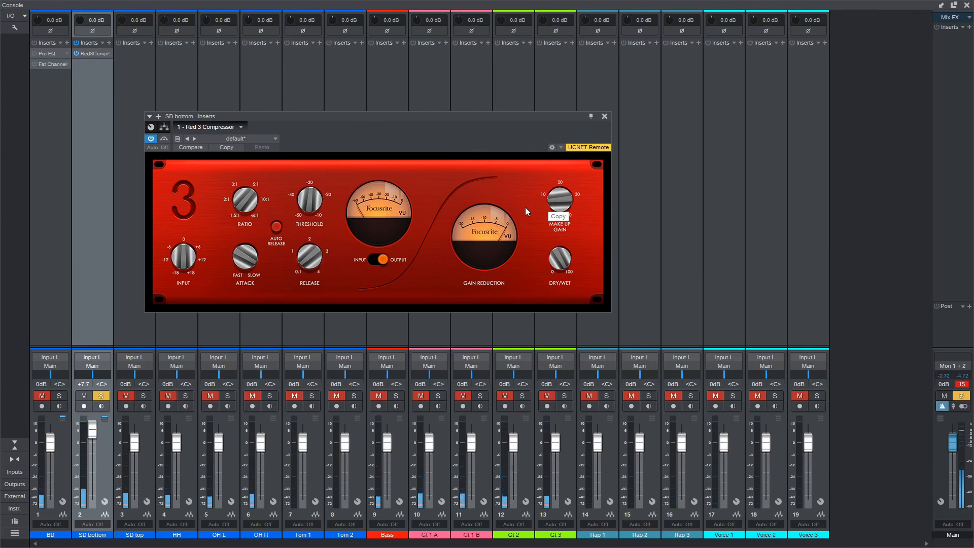
- Clear the main output's clip indicator, then close SD bottom's compressor and solo Bass instead of SD bottom
{"action": "left_click", "coordinate": [963, 384]}
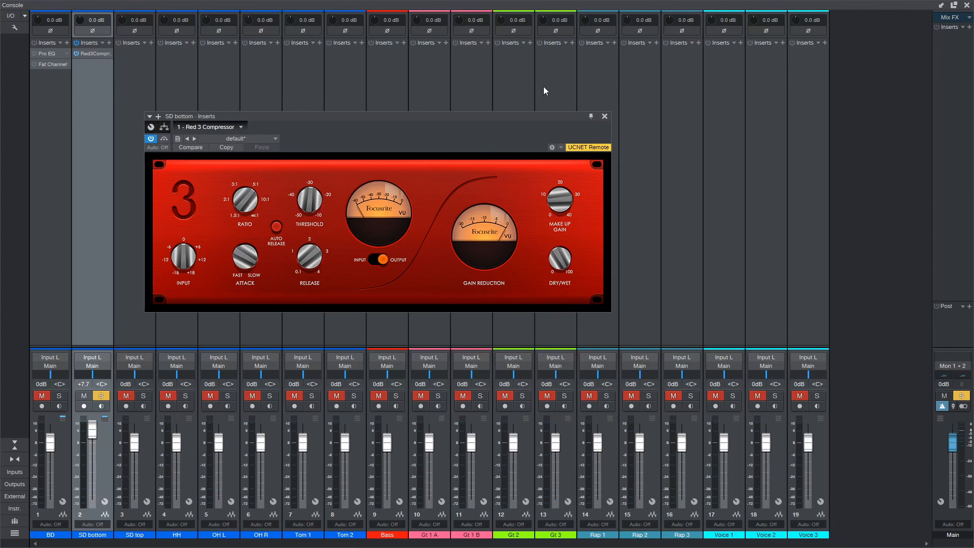
{"action": "left_click", "coordinate": [604, 116]}
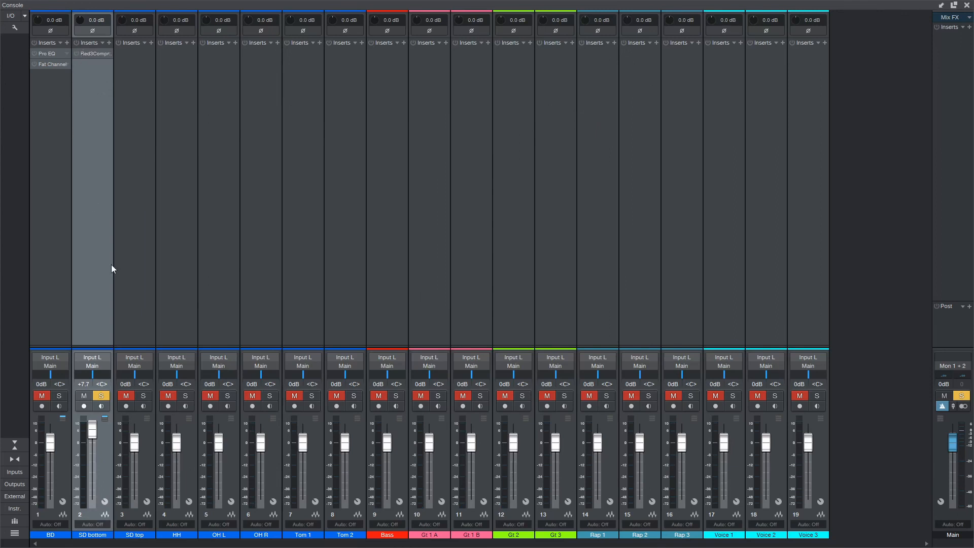
{"action": "left_click", "coordinate": [105, 400]}
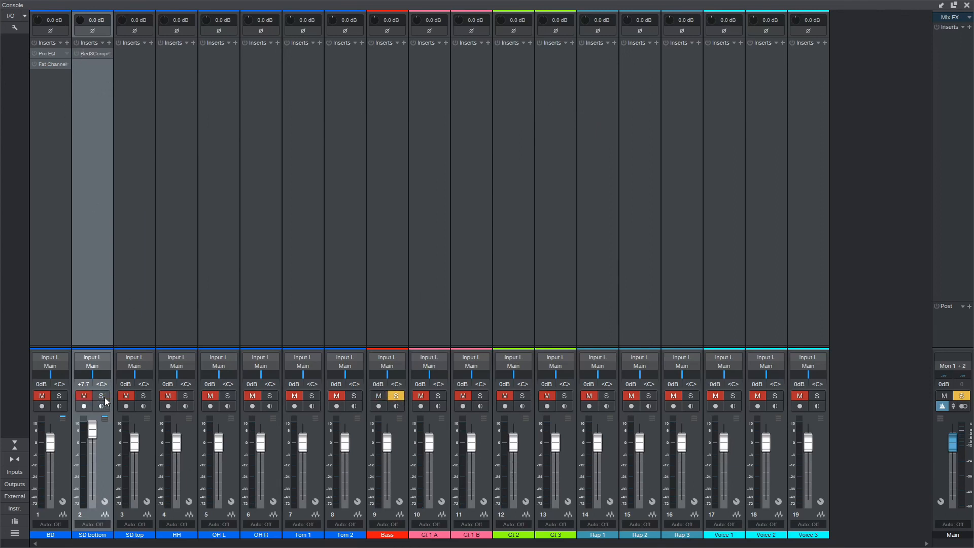
- Copy SD bottom's Red 3 Compressor onto the Bass channel and adjust the copy's attack and release
{"action": "left_click_drag", "start_coordinate": [88, 52], "coordinate": [389, 58]}
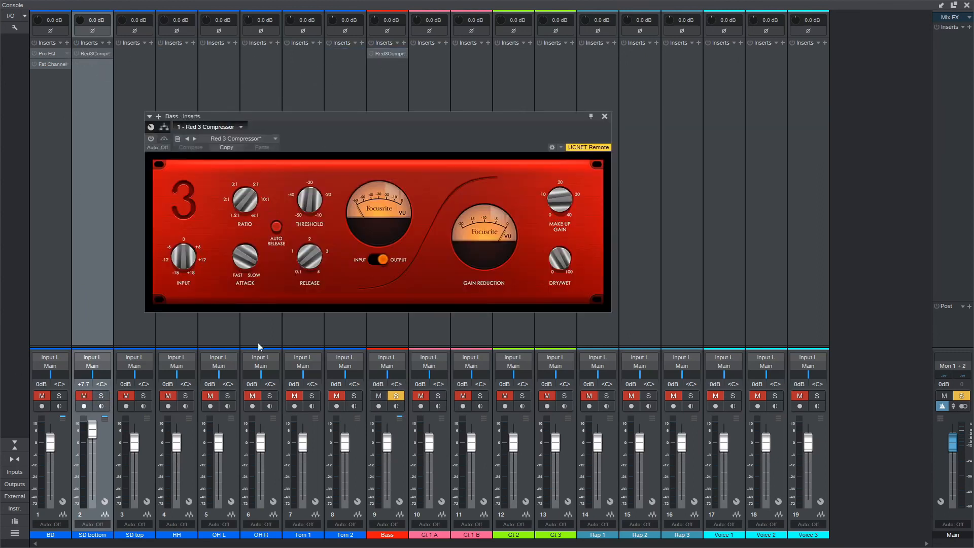
{"action": "left_click_drag", "start_coordinate": [239, 256], "coordinate": [250, 369]}
{"action": "left_click_drag", "start_coordinate": [315, 261], "coordinate": [316, 216]}
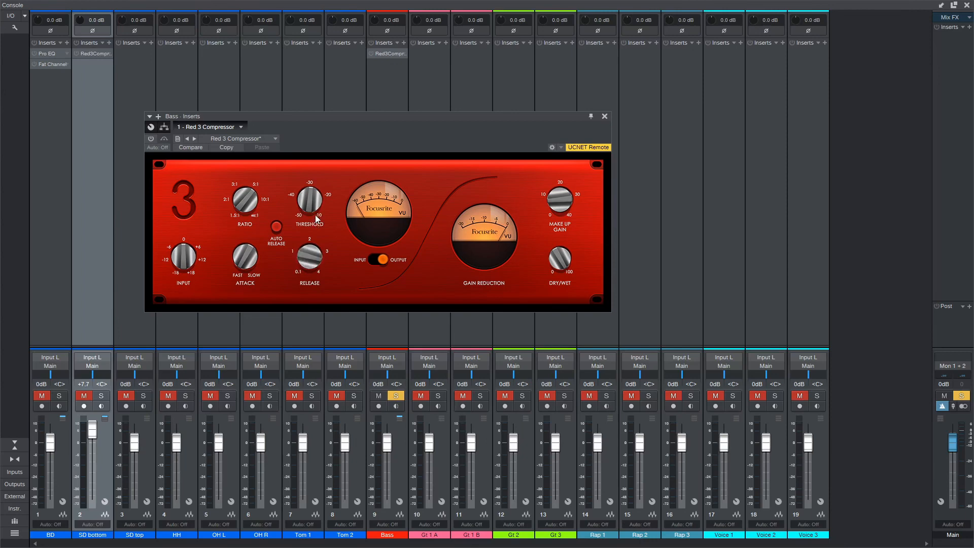
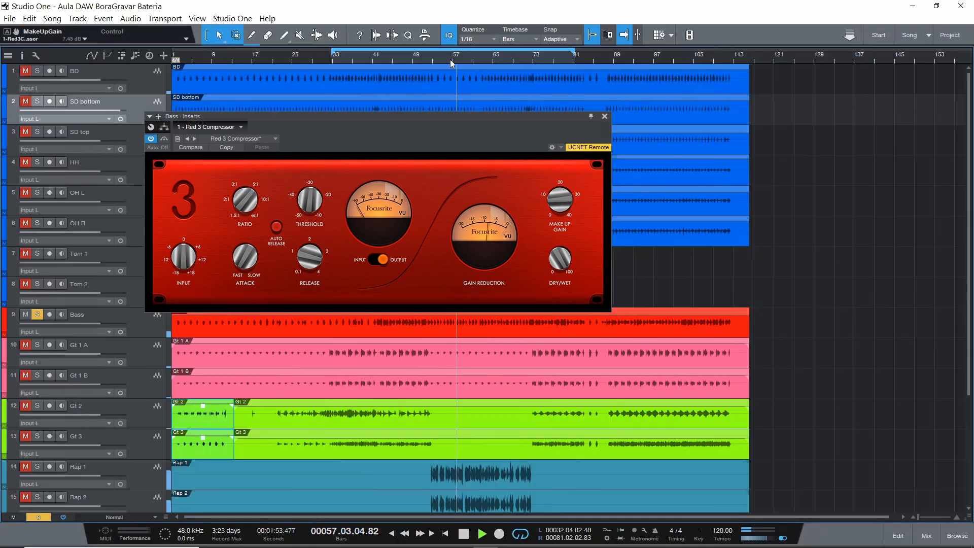
- Set the playback loop to about bars 55 to 75 and compare the Bass compressor's input and output levels, leaving its VU meter on output
{"action": "left_click", "coordinate": [447, 58], "text": "ctrl"}
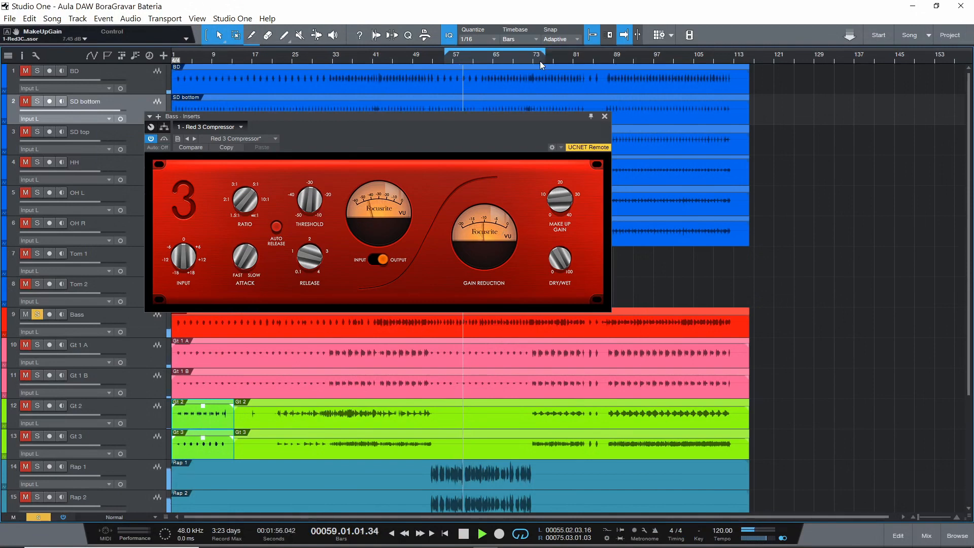
{"action": "key", "text": "F3"}
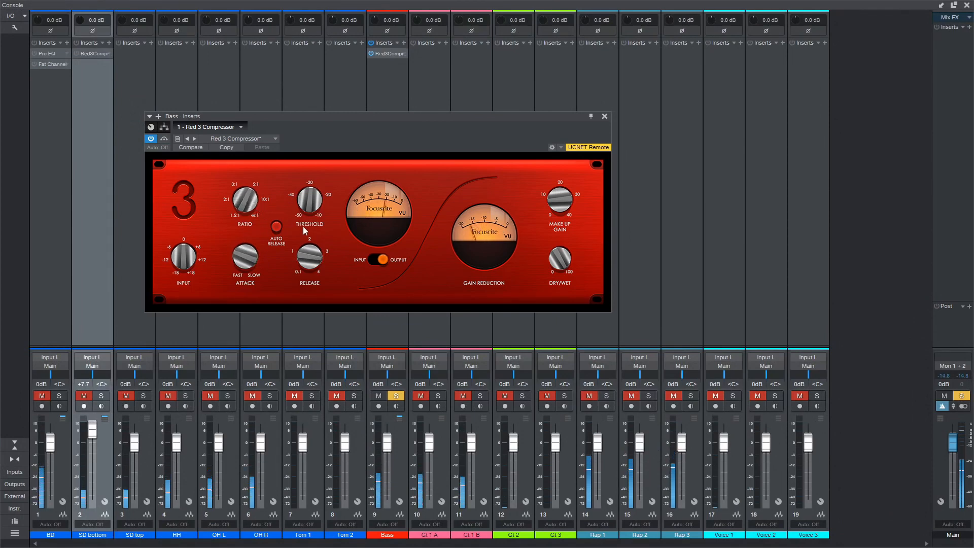
{"action": "left_click", "coordinate": [375, 262]}
{"action": "left_click", "coordinate": [384, 261]}
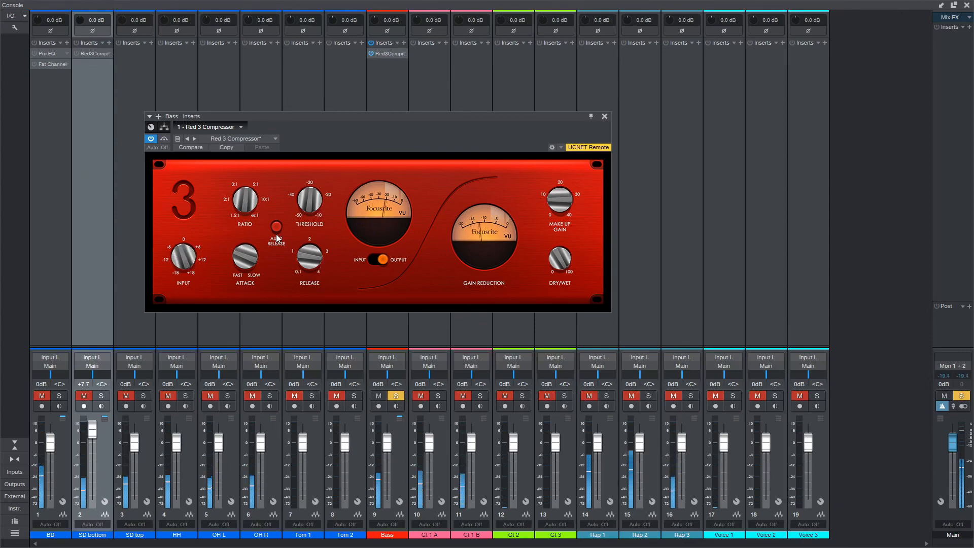
- Adjust the Bass compressor's attack, make-up gain and threshold during playback, with auto release turned on
{"action": "mouse_move", "coordinate": [247, 255]}
{"action": "left_mouse_down"}
{"action": "mouse_move", "coordinate": [248, 240]}
{"action": "mouse_move", "coordinate": [251, 269]}
{"action": "left_mouse_up"}
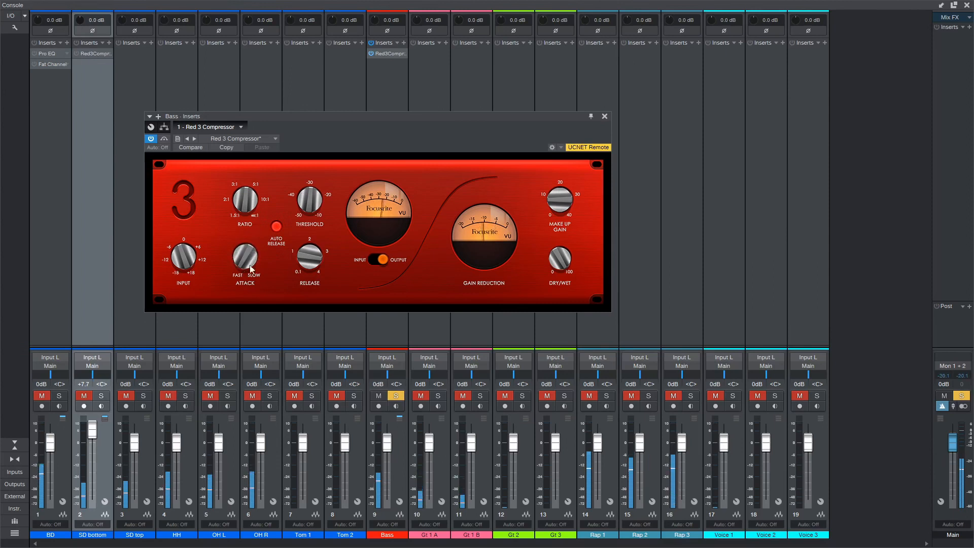
{"action": "left_click_drag", "start_coordinate": [560, 202], "coordinate": [559, 197]}
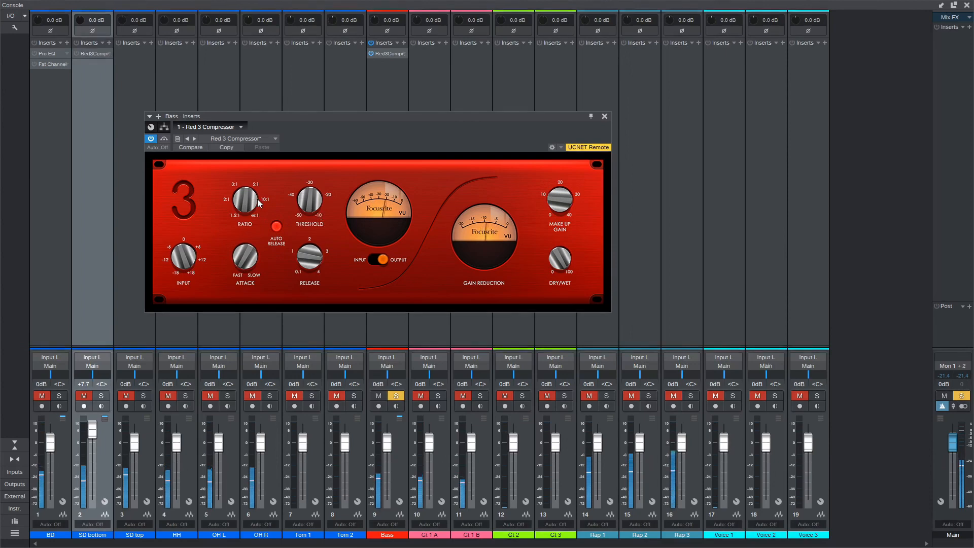
{"action": "left_click_drag", "start_coordinate": [315, 203], "coordinate": [317, 194]}
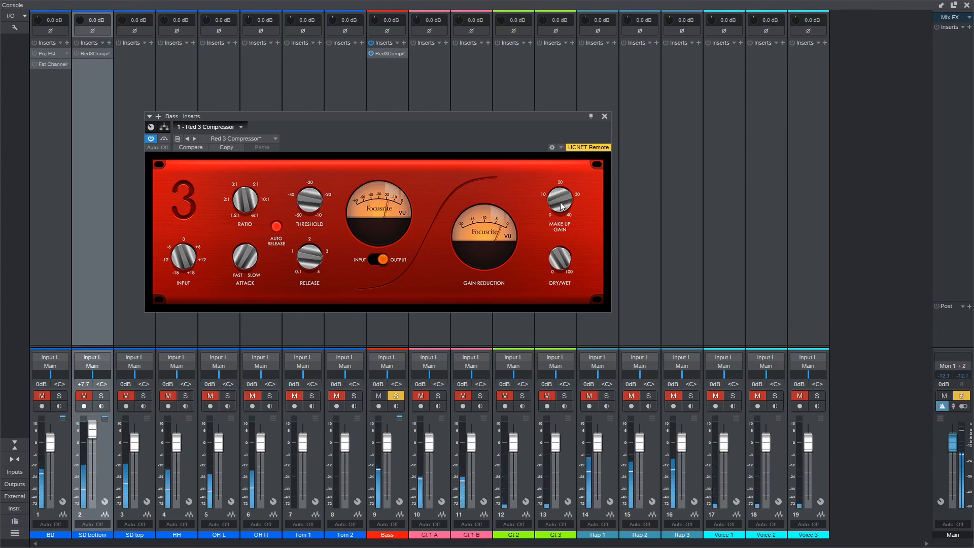
- Compare the Bass sound with Red 3 Compressor bypassed and on during playback, leaving it on
{"action": "left_click", "coordinate": [152, 139]}
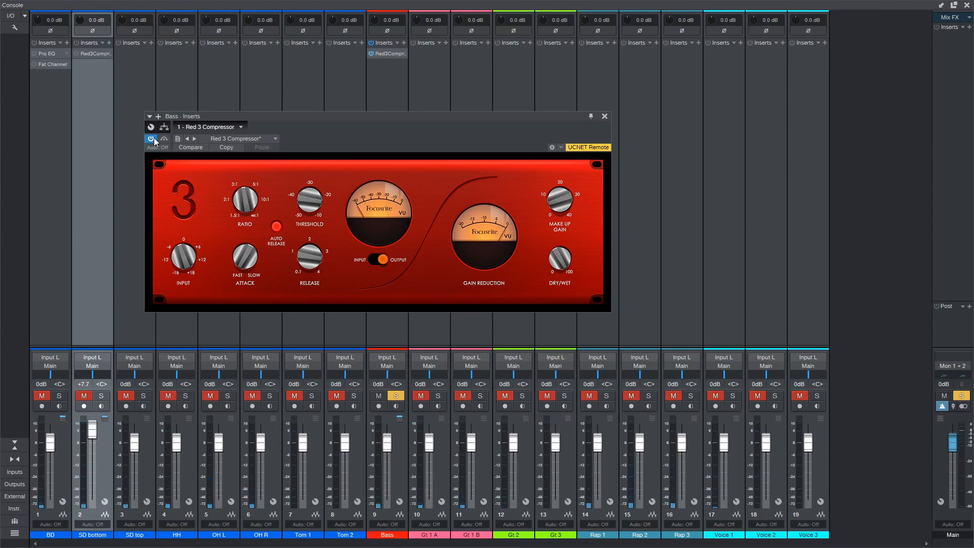
{"action": "left_click", "coordinate": [151, 139]}
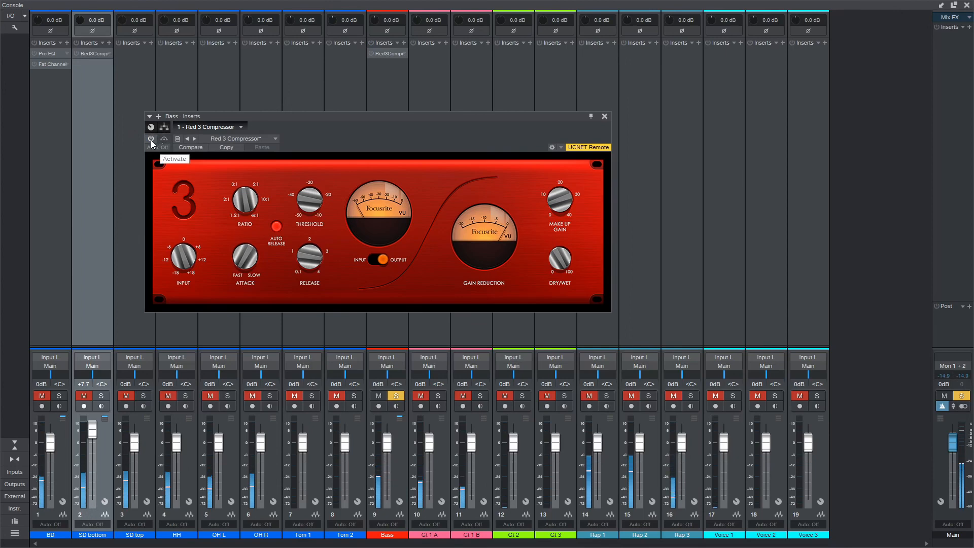
{"action": "left_click", "coordinate": [151, 139]}
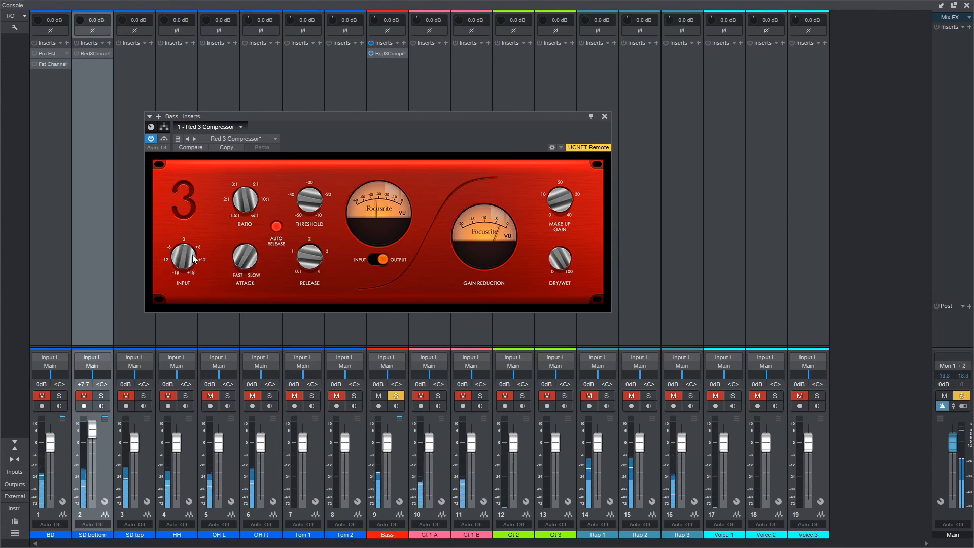
{"action": "left_click", "coordinate": [151, 139]}
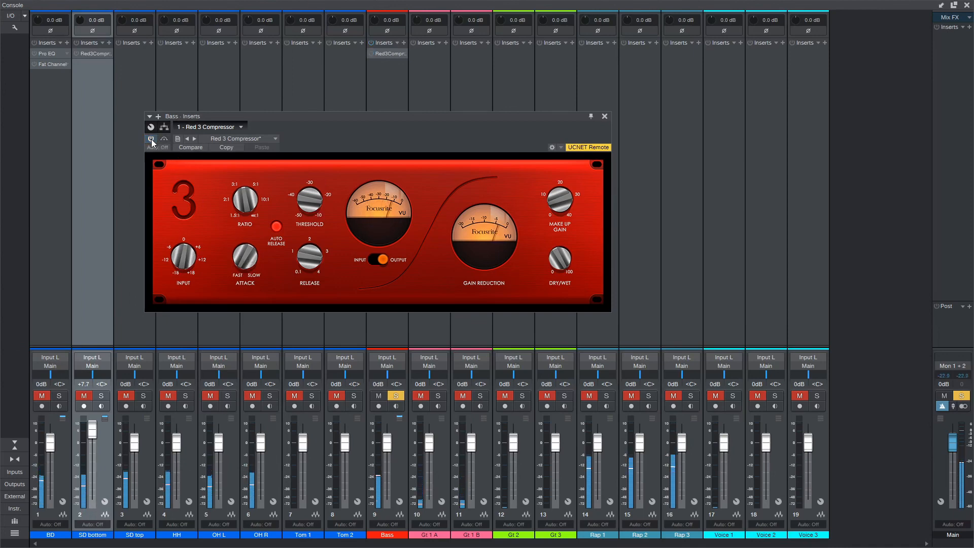
{"action": "left_click", "coordinate": [151, 139]}
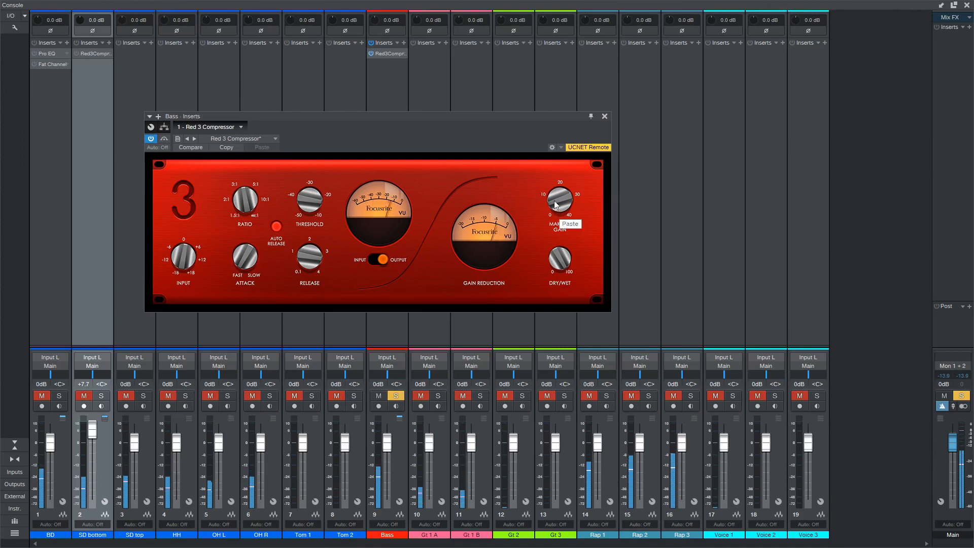
- Insert TR5 White 2A on Bass after Red 3 Compressor, searching the plug-ins for "white", and leave Red 3 Compressor bypassed
{"action": "left_click", "coordinate": [159, 117]}
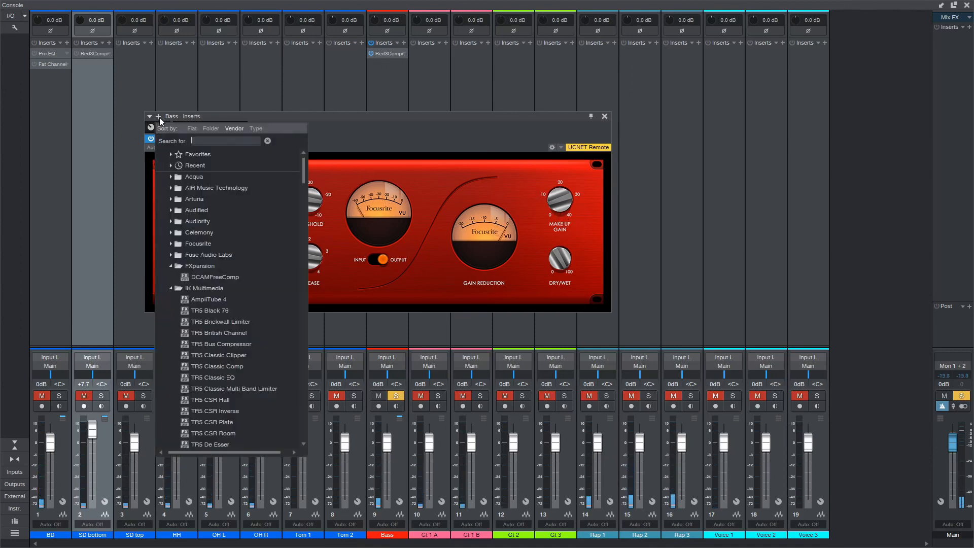
{"action": "type", "text": "white"}
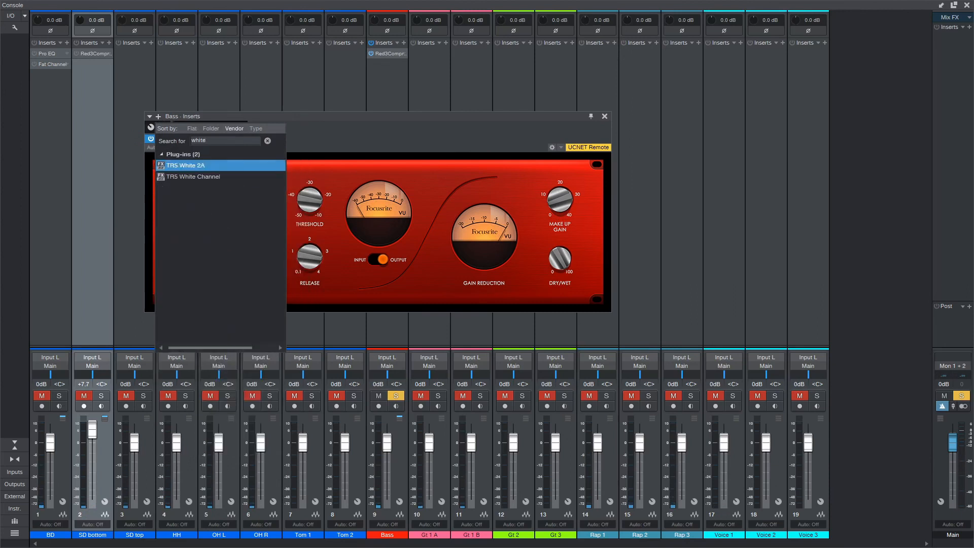
{"action": "key", "text": "Return"}
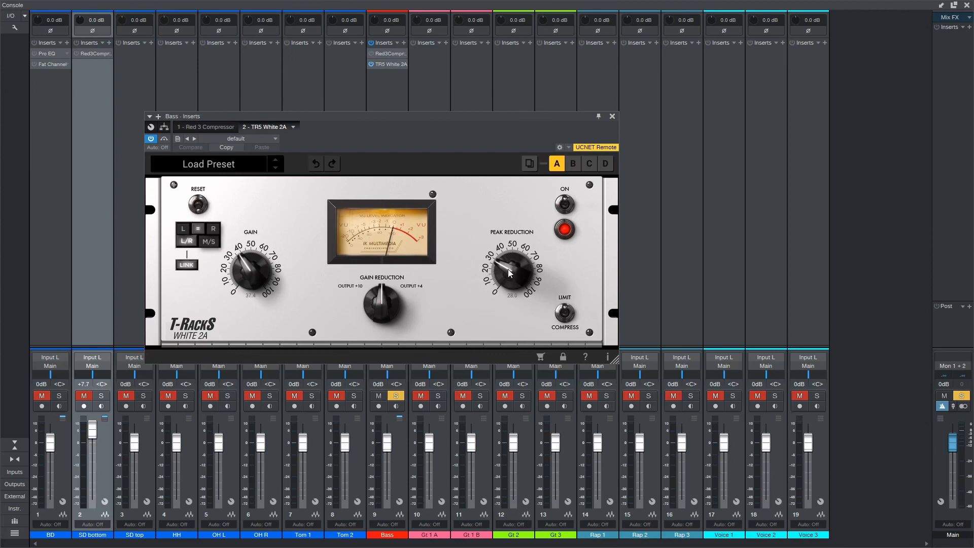
- Set White 2A's peak reduction to about 39 and its gain to about 26.5 during playback
{"action": "left_click_drag", "start_coordinate": [509, 272], "coordinate": [511, 262]}
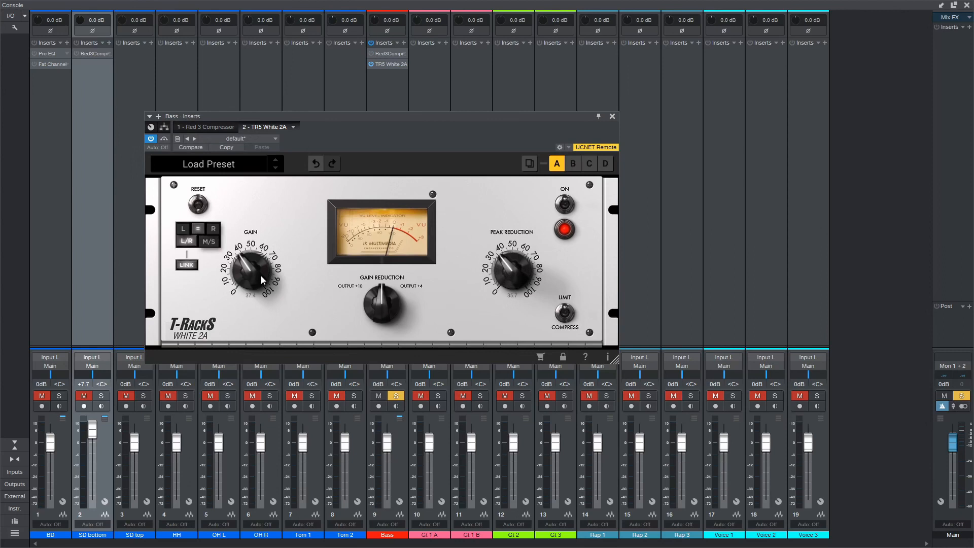
{"action": "left_click_drag", "start_coordinate": [256, 286], "coordinate": [255, 293]}
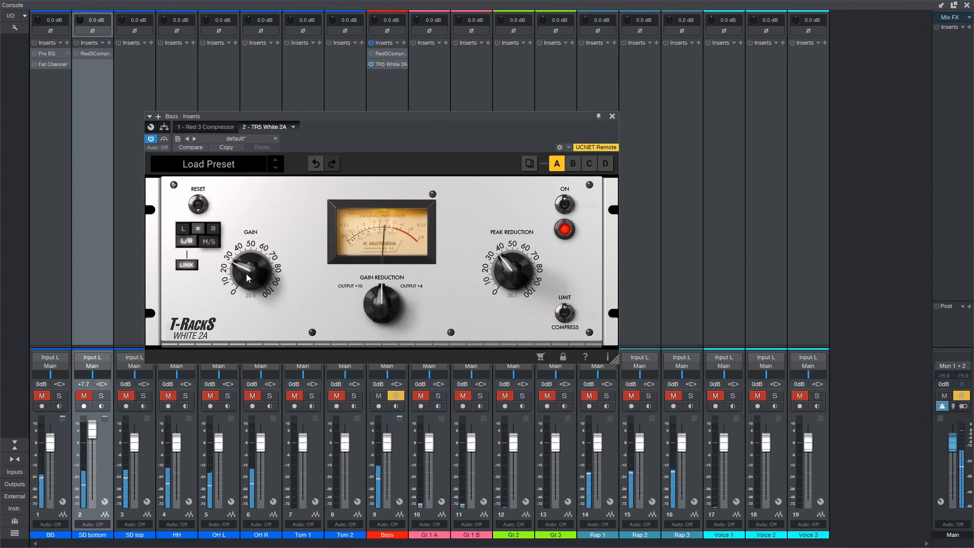
{"action": "left_click_drag", "start_coordinate": [524, 266], "coordinate": [524, 262]}
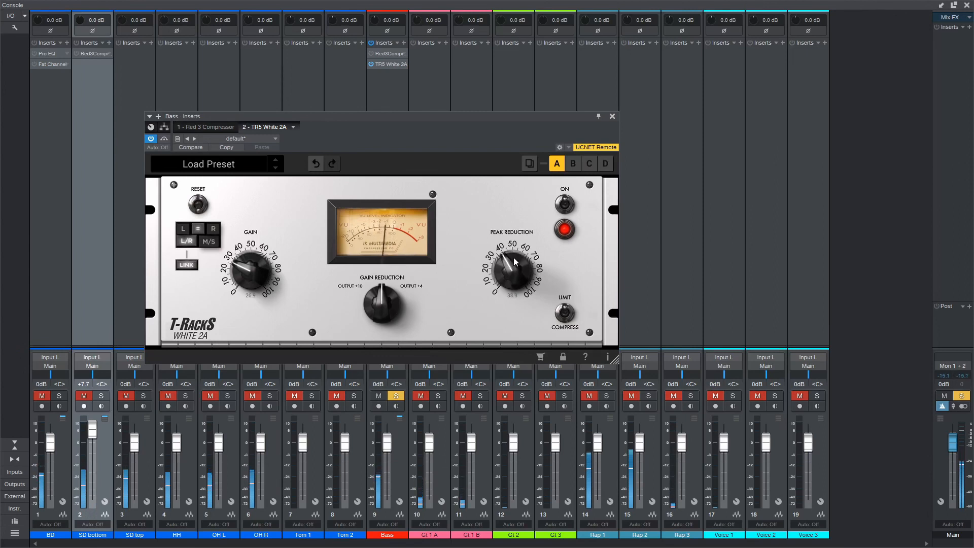
- Compare the Bass sound with White 2A on and bypassed during playback, leaving it bypassed
{"action": "left_click", "coordinate": [150, 139]}
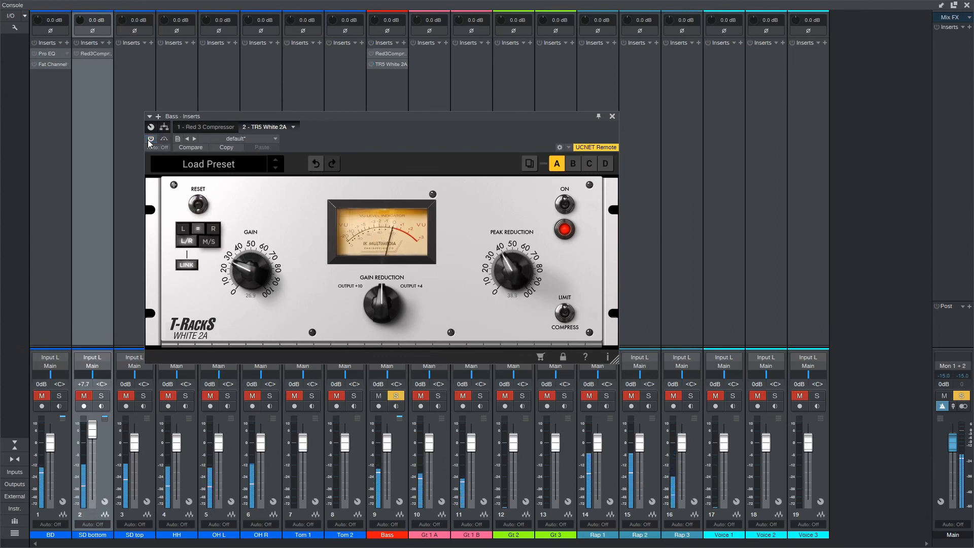
{"action": "left_click", "coordinate": [150, 139]}
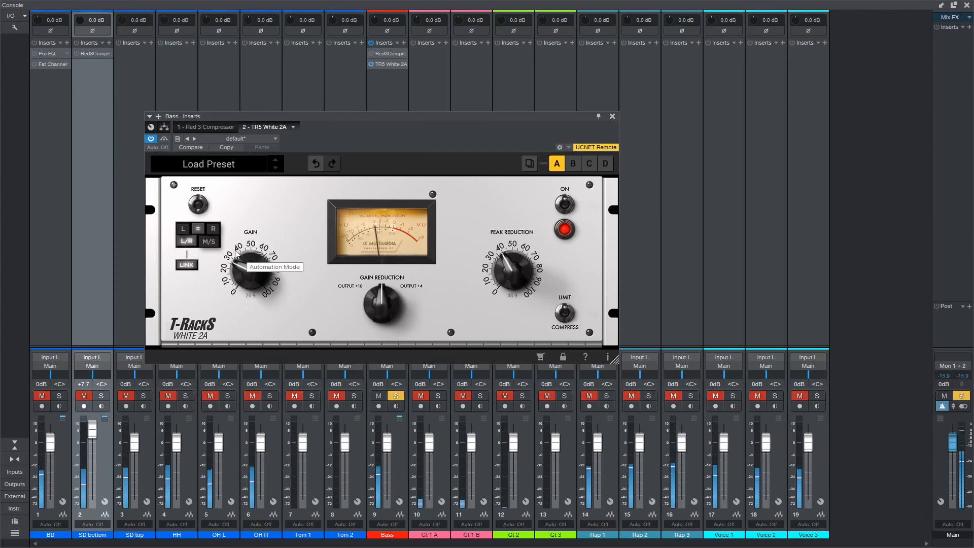
{"action": "left_click", "coordinate": [151, 139]}
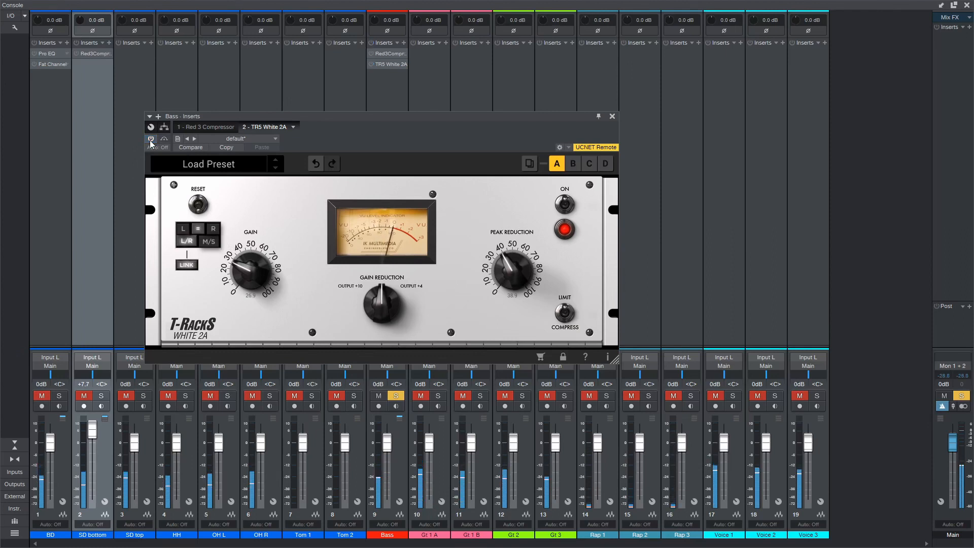
{"action": "left_click", "coordinate": [150, 140]}
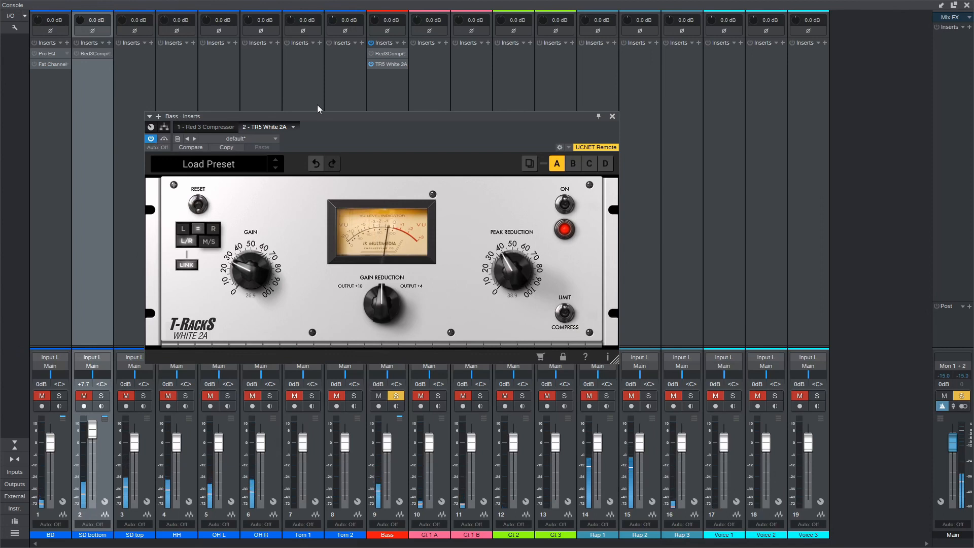
{"action": "left_click", "coordinate": [151, 139]}
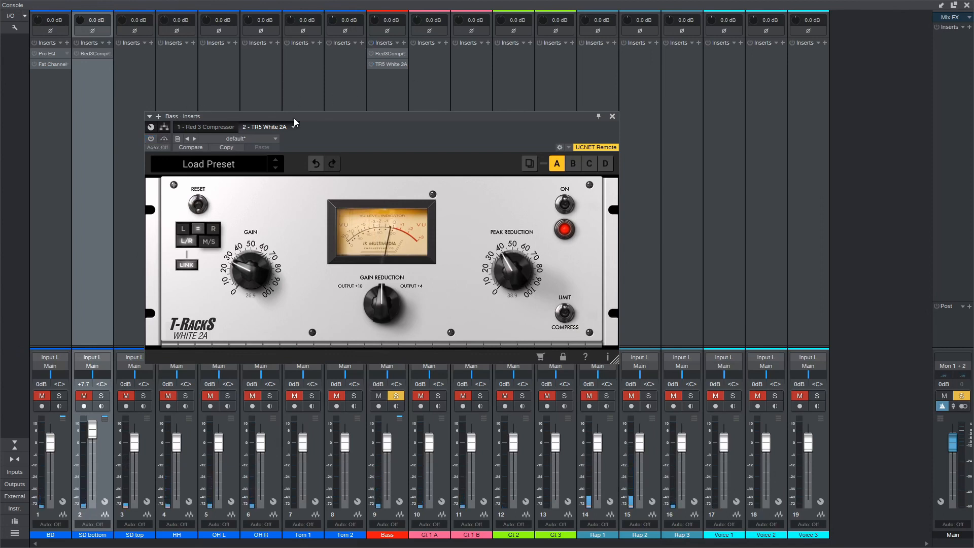
- Close White 2A, turn off Bass's solo and reopen the Red 3 Compressor on Bass
{"action": "left_click", "coordinate": [612, 117]}
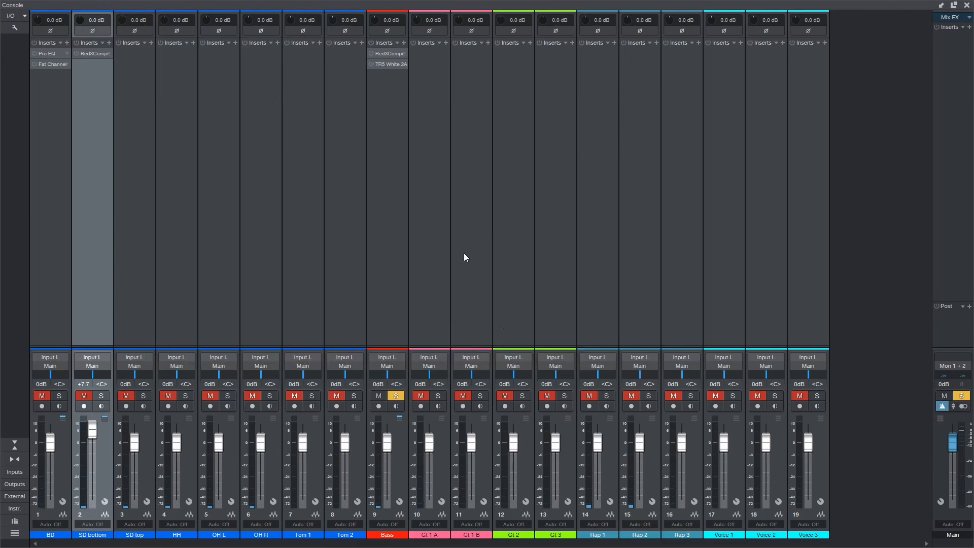
{"action": "left_click", "coordinate": [401, 397]}
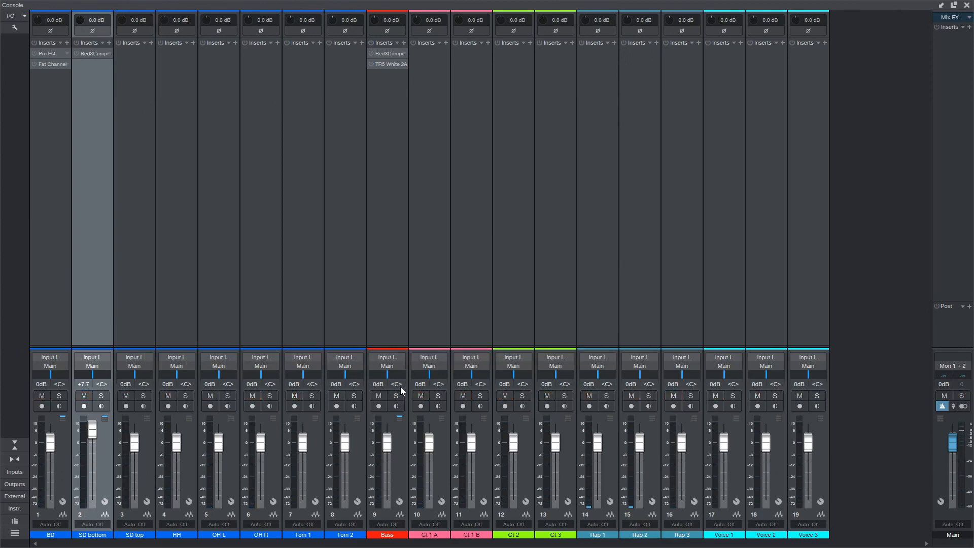
{"action": "double_click", "coordinate": [396, 54]}
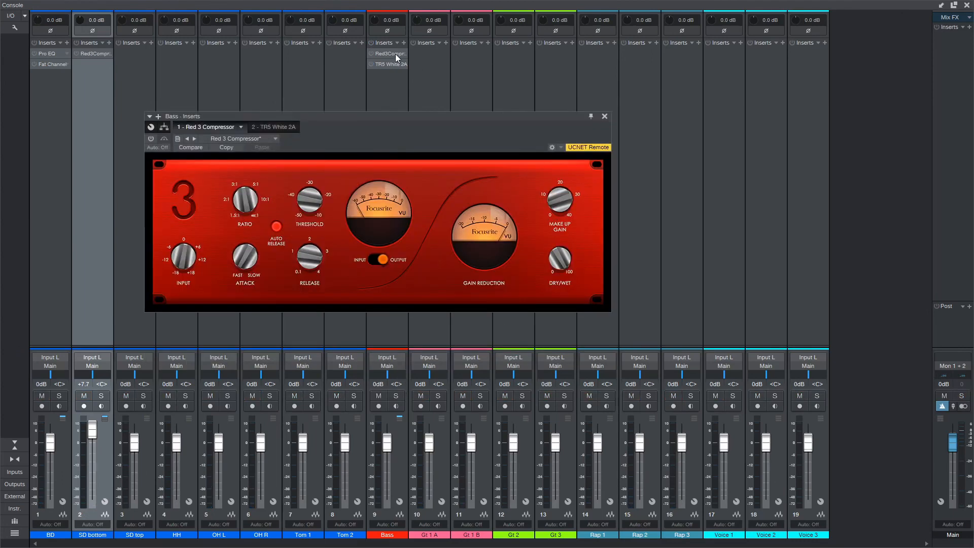
- Close the Bass insert window and set the arrangement's loop range from about bar 17 to bar 45
{"action": "left_click", "coordinate": [265, 125]}
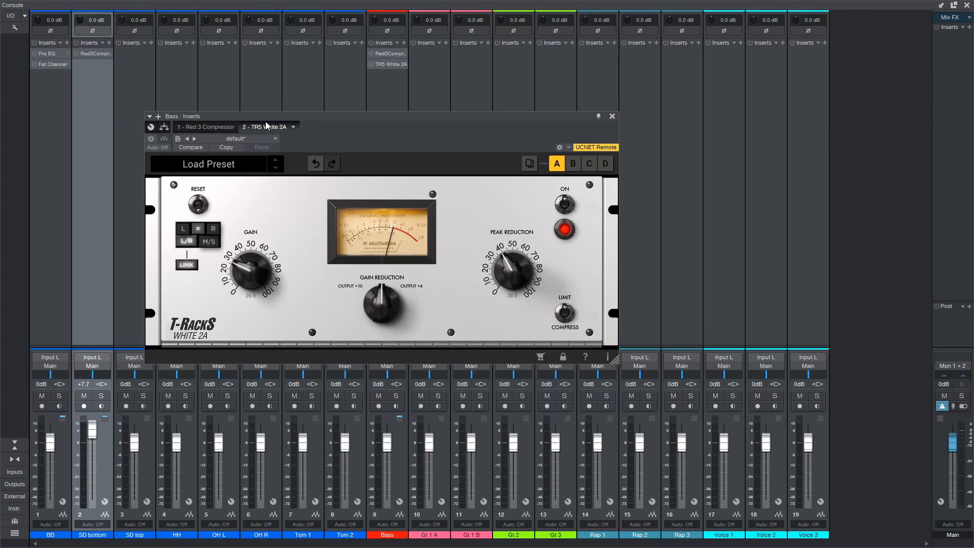
{"action": "left_click", "coordinate": [612, 116]}
{"action": "key", "text": "F3"}
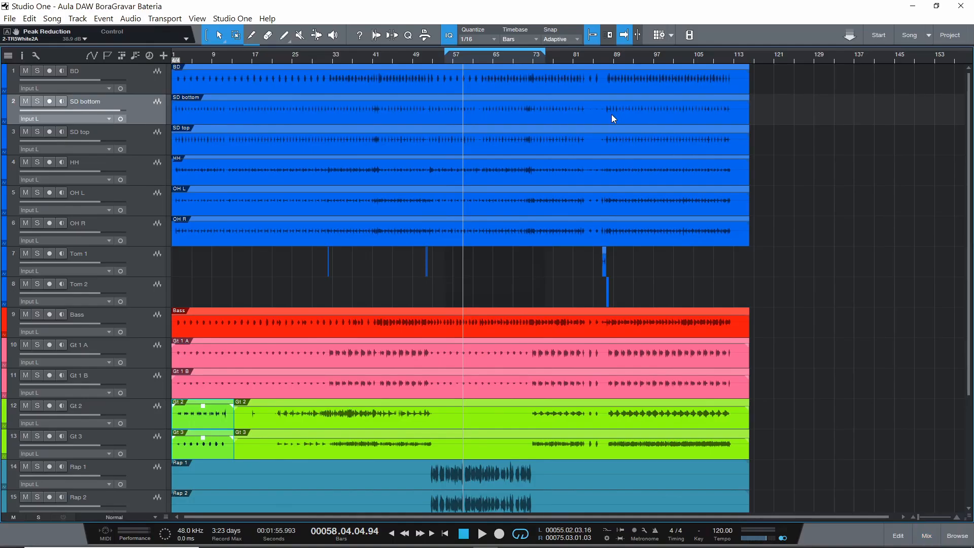
{"action": "left_click", "coordinate": [253, 53]}
{"action": "left_click", "coordinate": [253, 52], "text": "ctrl"}
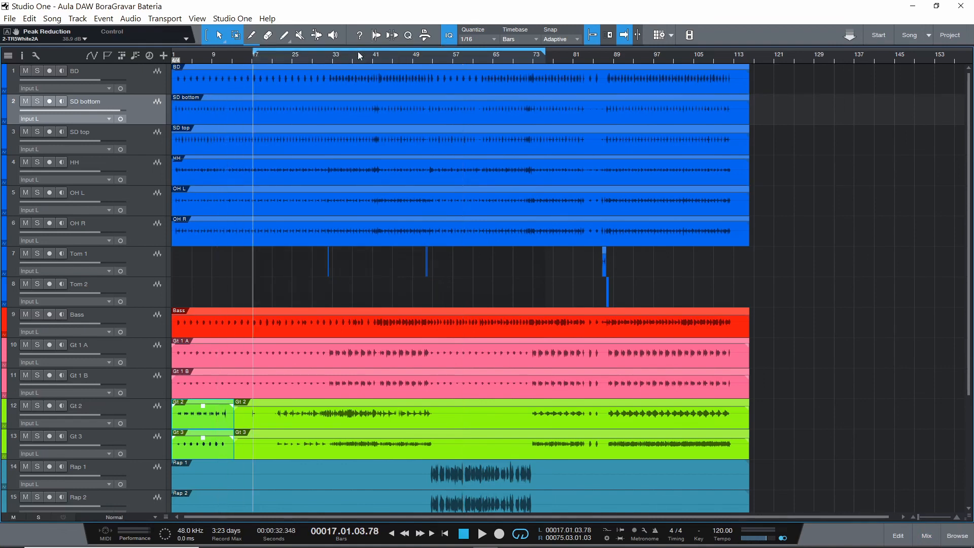
{"action": "left_click", "coordinate": [396, 55], "text": "alt"}
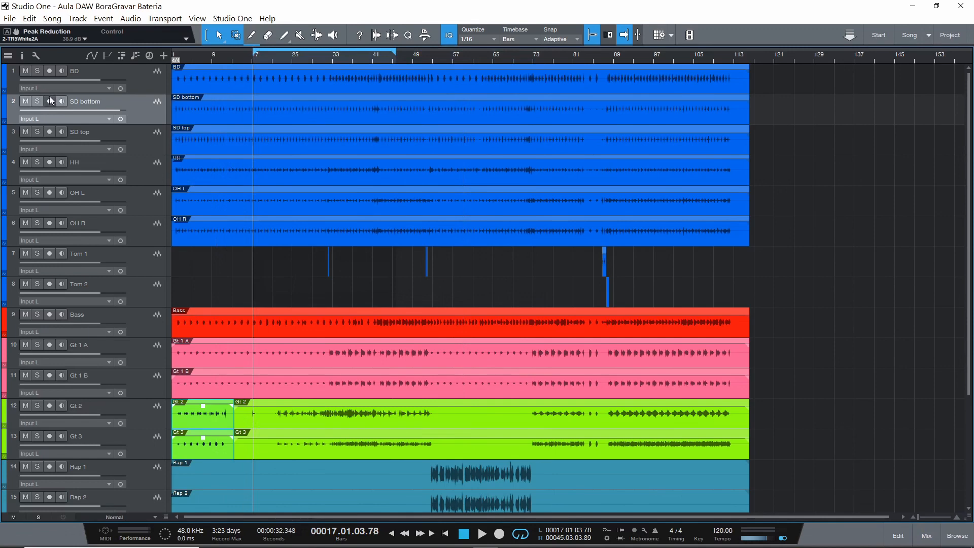
- Solo SD top and insert the Gate effect on it, searching the plug-ins for "gate"
{"action": "left_click", "coordinate": [37, 132]}
{"action": "key", "text": "F3"}
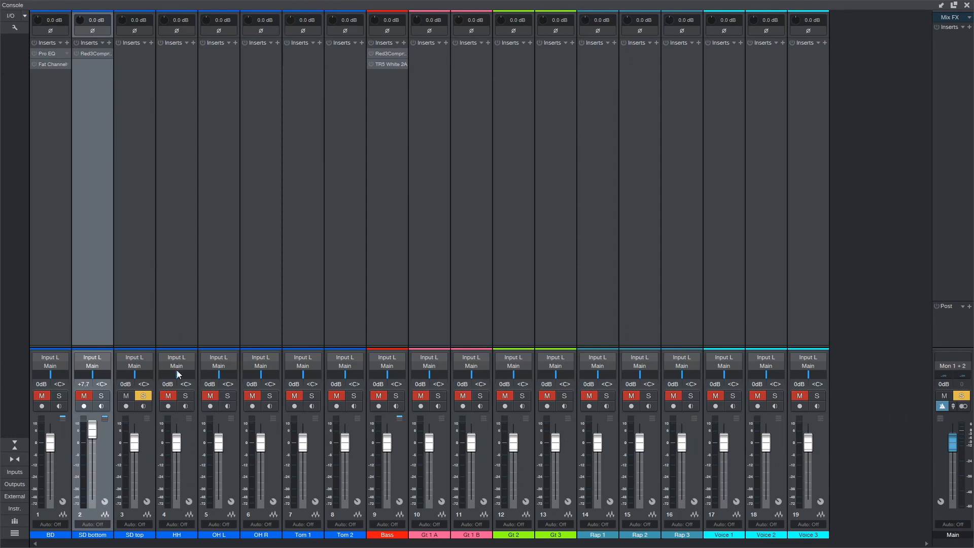
{"action": "left_click", "coordinate": [151, 42]}
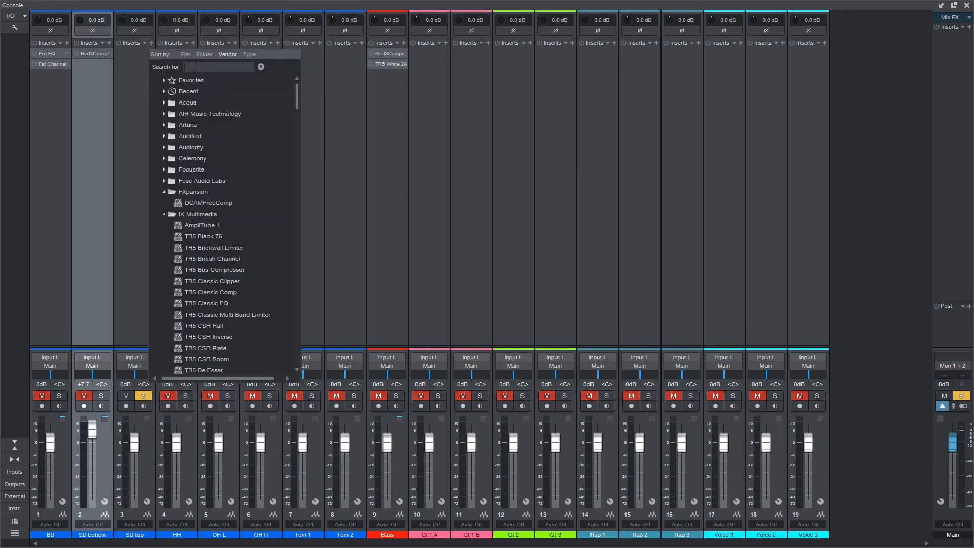
{"action": "type", "text": "gate"}
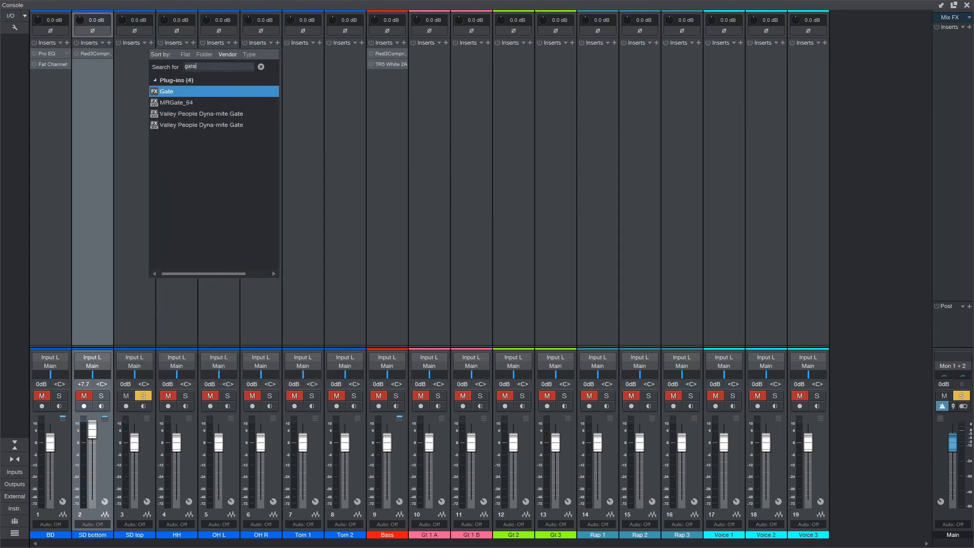
{"action": "key", "text": "Return"}
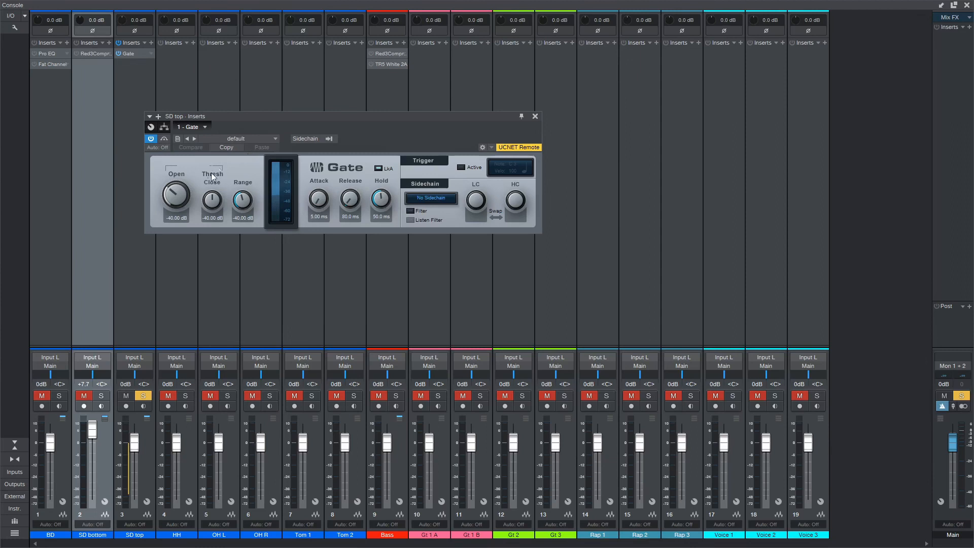
- Set the Gate's opening and closing thresholds to -17.80 dB and compare SD top soloed and in the mix, leaving it soloed
{"action": "left_click_drag", "start_coordinate": [170, 199], "coordinate": [180, 177]}
{"action": "left_click", "coordinate": [127, 397]}
{"action": "left_click", "coordinate": [127, 397]}
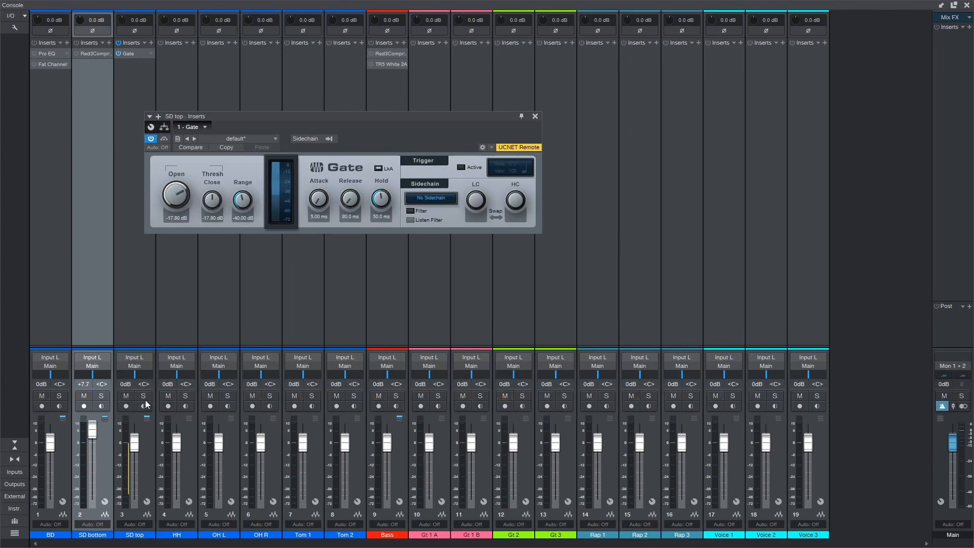
{"action": "left_click", "coordinate": [143, 397]}
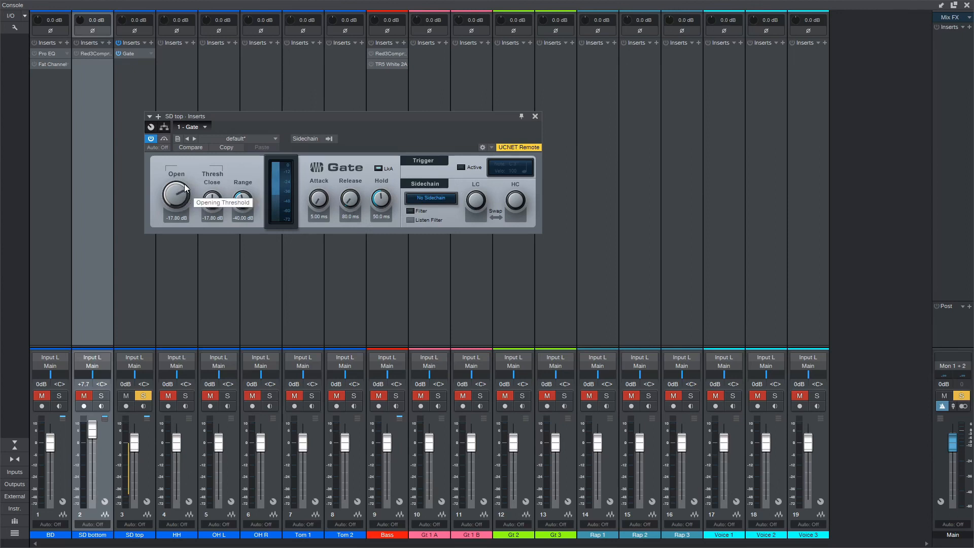
{"action": "left_click_drag", "start_coordinate": [212, 207], "coordinate": [214, 203]}
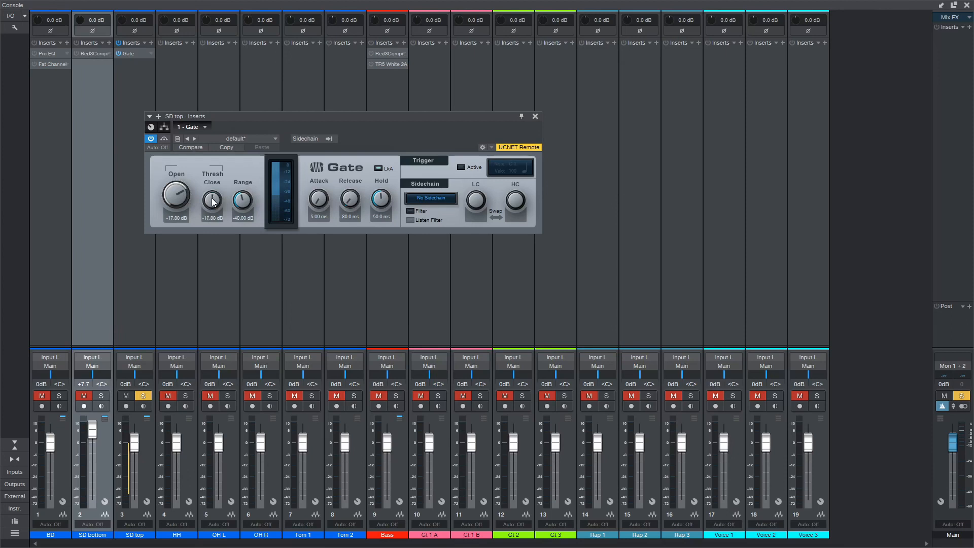
- Reset the SD bottom fader to 0 dB and raise SD top to +10 dB with its gate bypassed, and reactivate the gate
{"action": "left_click", "coordinate": [150, 139]}
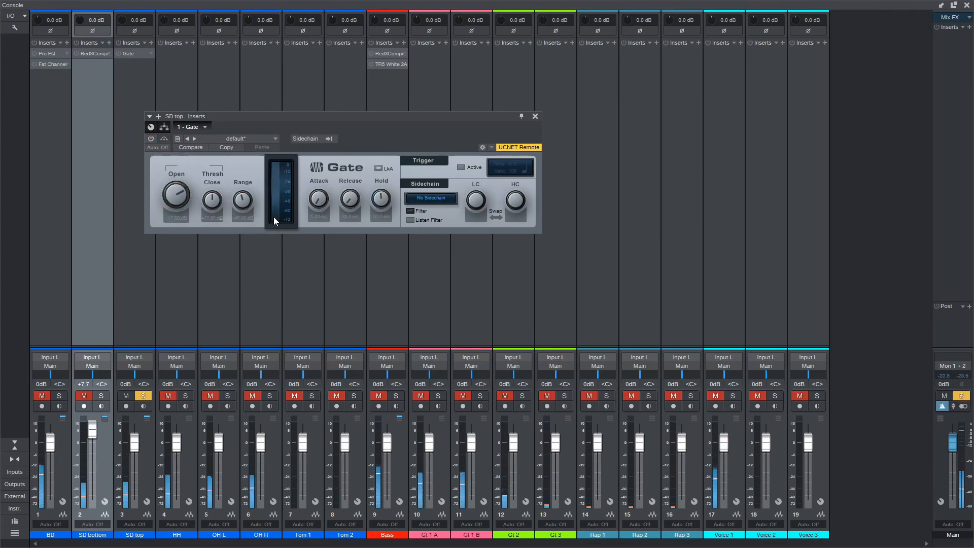
{"action": "left_click_drag", "start_coordinate": [92, 429], "coordinate": [138, 389]}
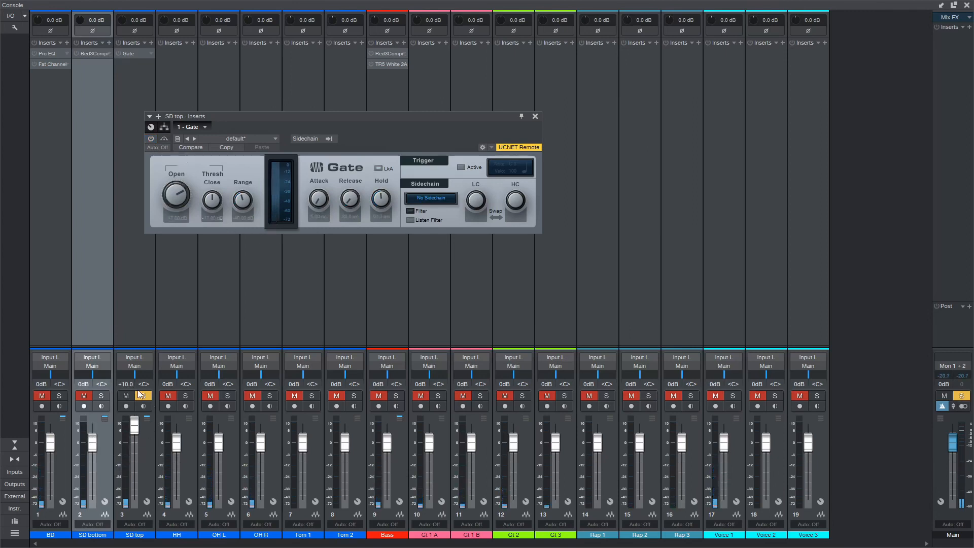
{"action": "left_click", "coordinate": [151, 139]}
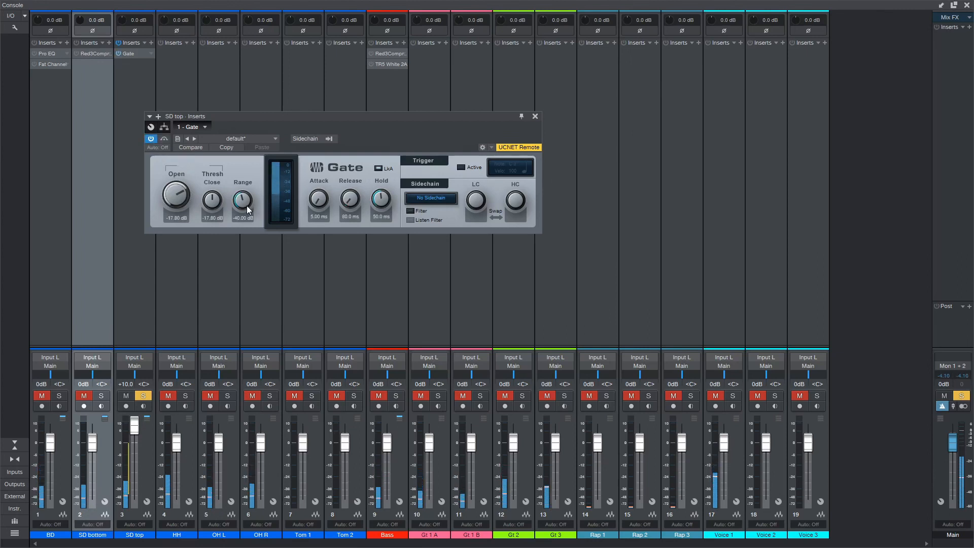
- Set the SD top gate's release to about 428 ms and hold to about 18 ms, and bypass the gate
{"action": "left_click_drag", "start_coordinate": [349, 207], "coordinate": [380, 200]}
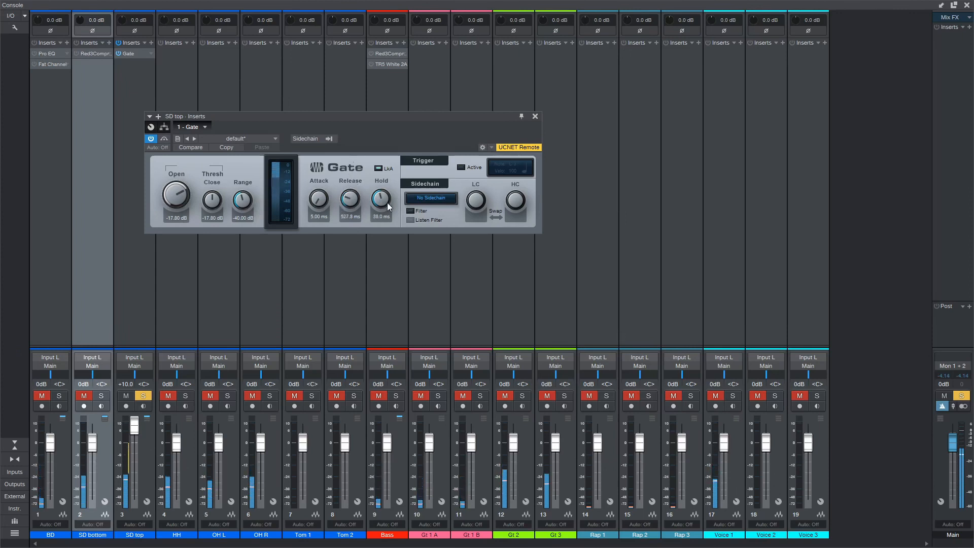
{"action": "left_click_drag", "start_coordinate": [380, 200], "coordinate": [370, 224]}
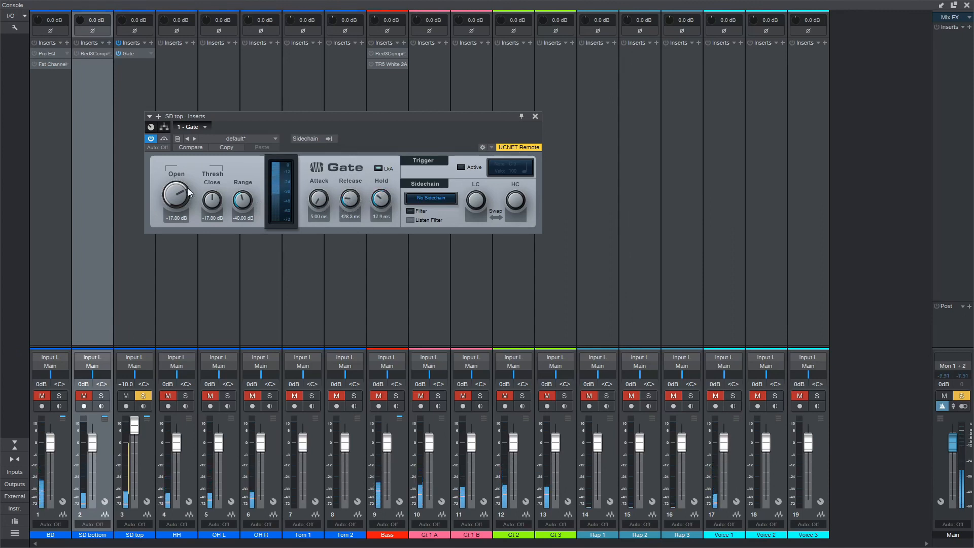
{"action": "left_click", "coordinate": [151, 139]}
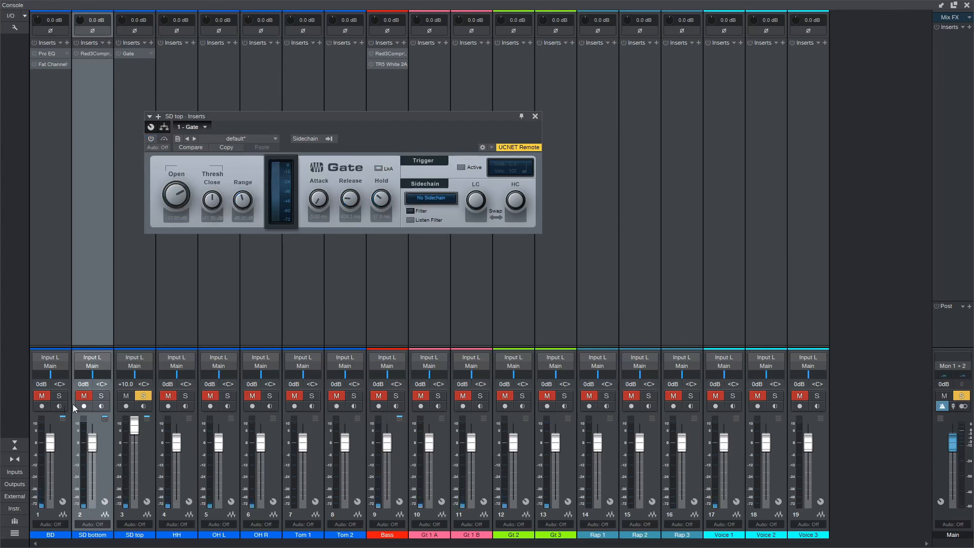
- Solo the BD, OH L and OH R channels, and pan OH L fully left and OH R fully right
{"action": "left_click", "coordinate": [60, 397]}
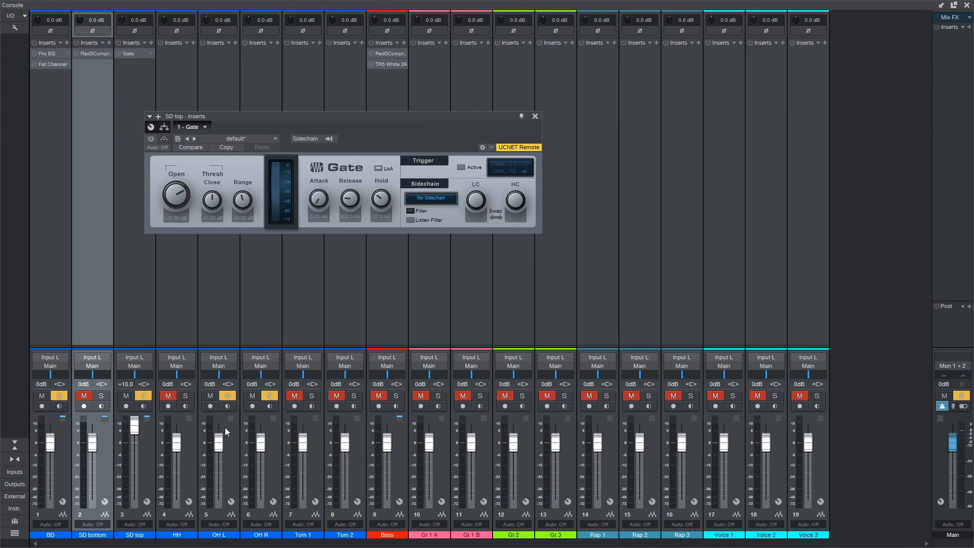
{"action": "left_click_drag", "start_coordinate": [216, 374], "coordinate": [200, 376]}
{"action": "left_click_drag", "start_coordinate": [260, 373], "coordinate": [322, 369]}
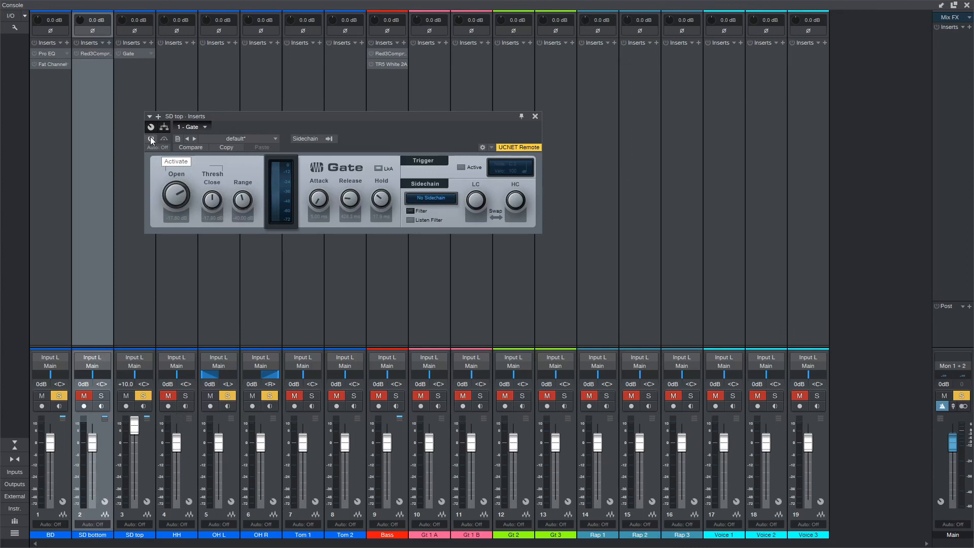
- Play the soloed drums and compare the SD top sound with the gate active and bypassed
{"action": "key", "text": "space"}
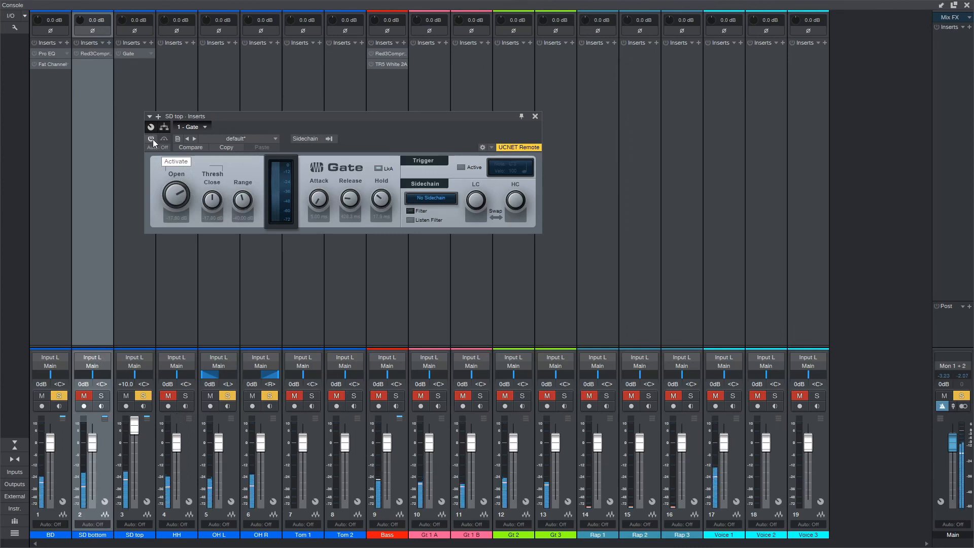
{"action": "left_click", "coordinate": [152, 138]}
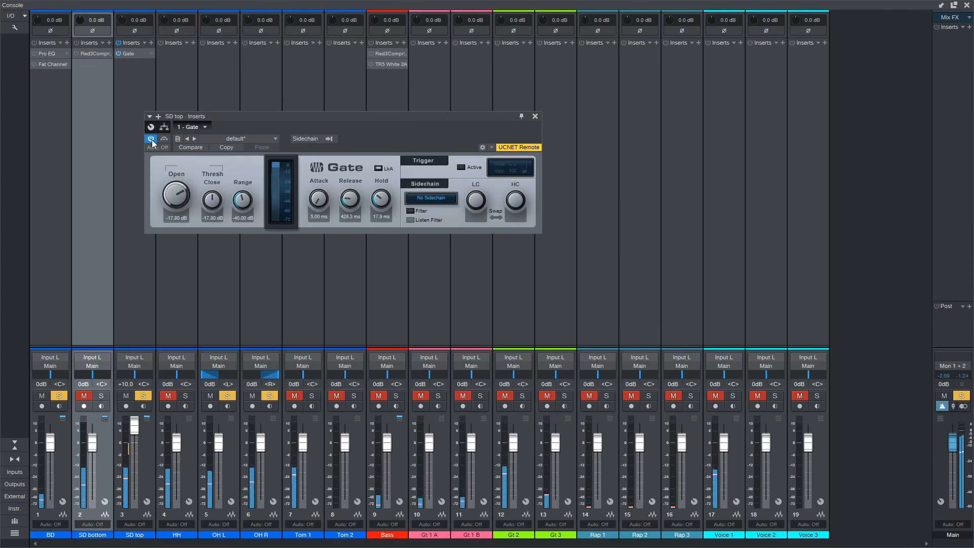
{"action": "left_click", "coordinate": [151, 139]}
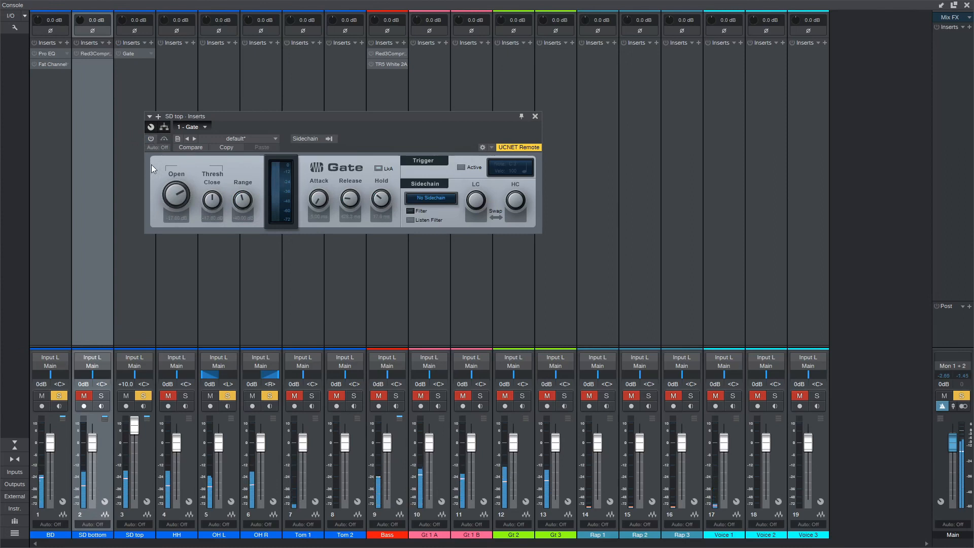
- Copy the Red 3 Compressor from SD bottom to below the gate on SD top, and activate both SD top inserts
{"action": "left_click_drag", "start_coordinate": [99, 53], "coordinate": [131, 71]}
{"action": "left_click", "coordinate": [604, 116]}
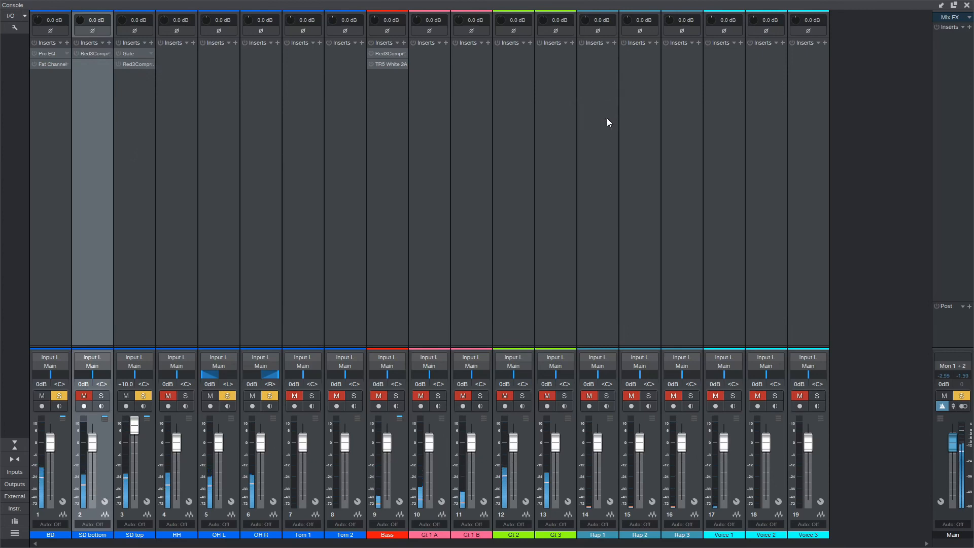
{"action": "left_click", "coordinate": [120, 53]}
{"action": "left_click", "coordinate": [120, 65]}
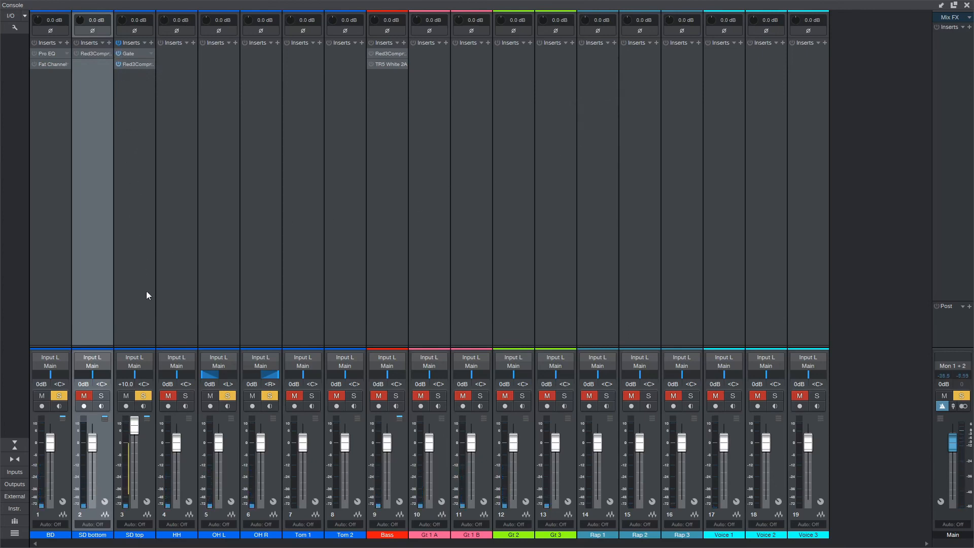
- Open the SD top gate and compare the channel with all its inserts bypassed and active
{"action": "left_click", "coordinate": [136, 54]}
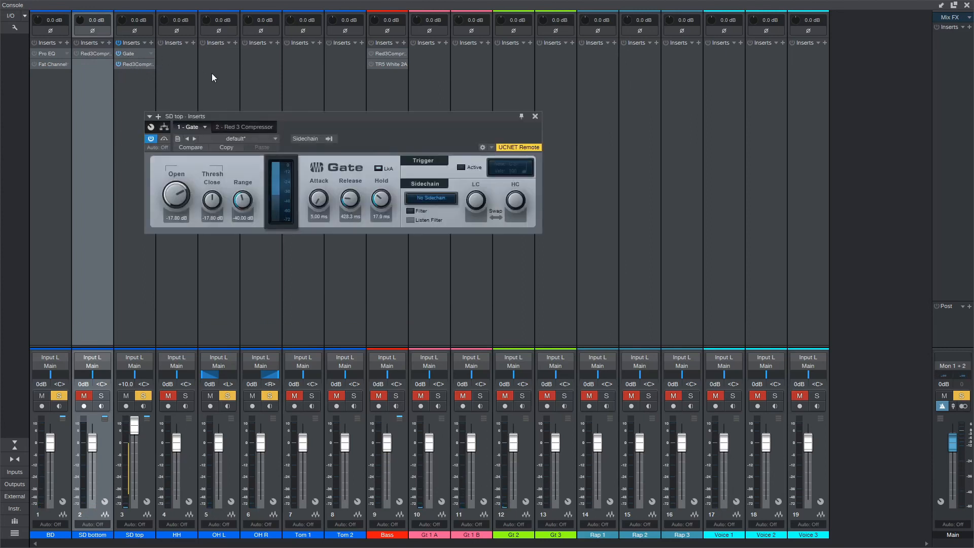
{"action": "left_click", "coordinate": [118, 43]}
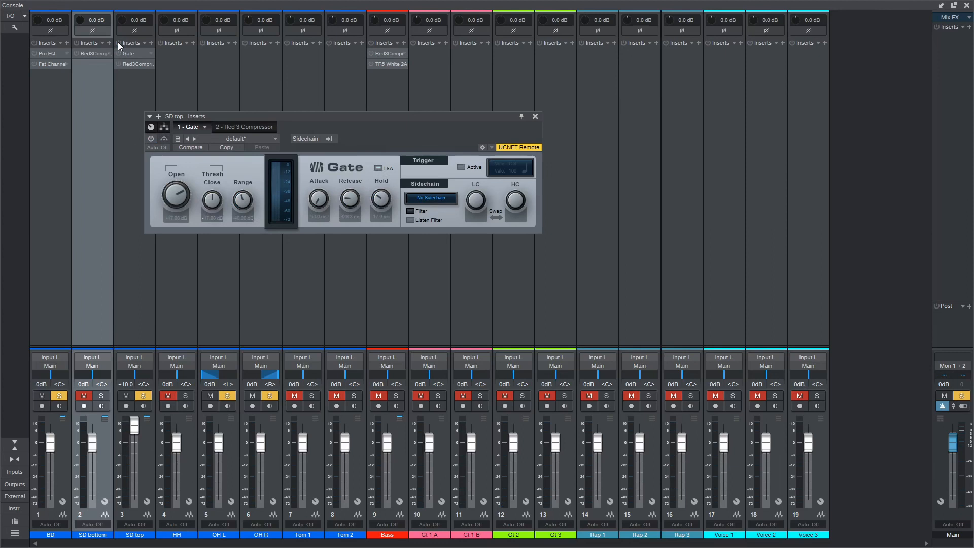
{"action": "left_click", "coordinate": [120, 42]}
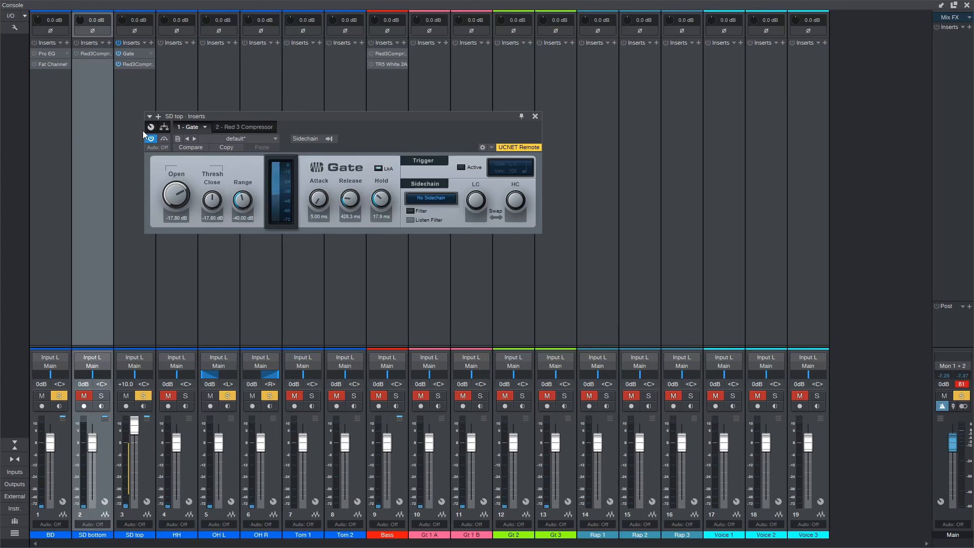
- Activate the Fat Channel on BD and set the Passive EQ's low boost to 5.70 and low attenuation to 3.60
{"action": "left_click", "coordinate": [42, 66]}
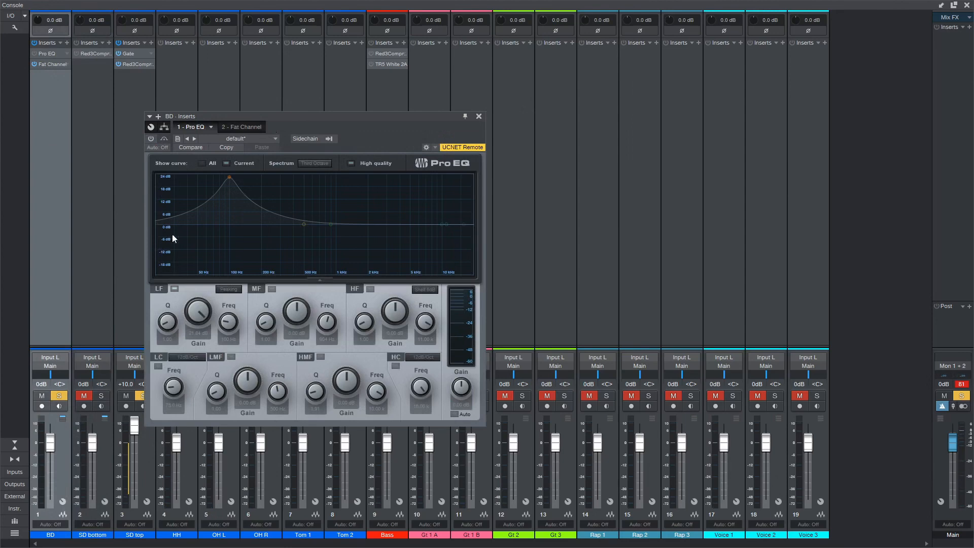
{"action": "left_click", "coordinate": [242, 127]}
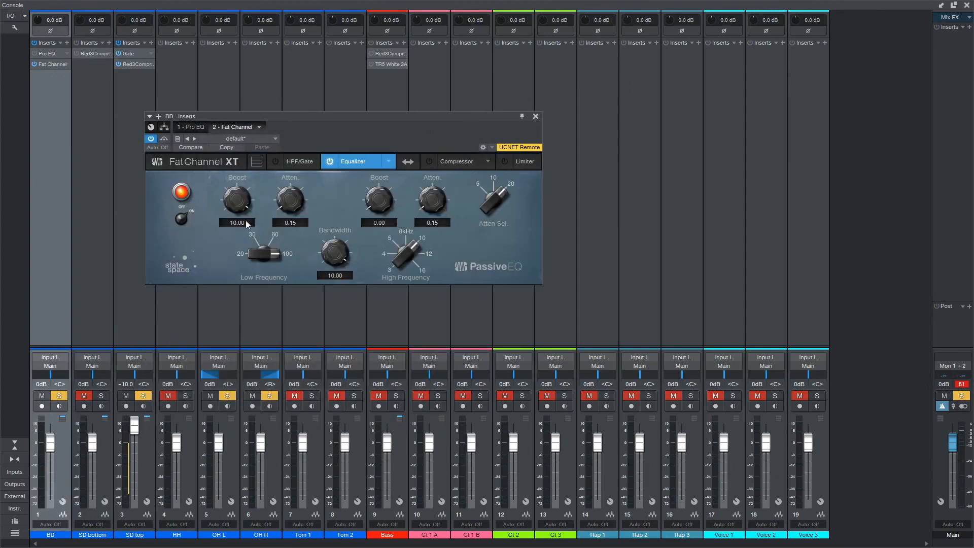
{"action": "left_click_drag", "start_coordinate": [241, 200], "coordinate": [242, 244]}
{"action": "left_click_drag", "start_coordinate": [286, 199], "coordinate": [302, 166]}
- Set the BD Passive EQ's high boost to 6.15 and bandwidth to 0.70, and change its high frequency selection
{"action": "left_click_drag", "start_coordinate": [379, 200], "coordinate": [380, 147]}
{"action": "left_click_drag", "start_coordinate": [325, 250], "coordinate": [341, 359]}
{"action": "left_click_drag", "start_coordinate": [414, 248], "coordinate": [411, 264]}
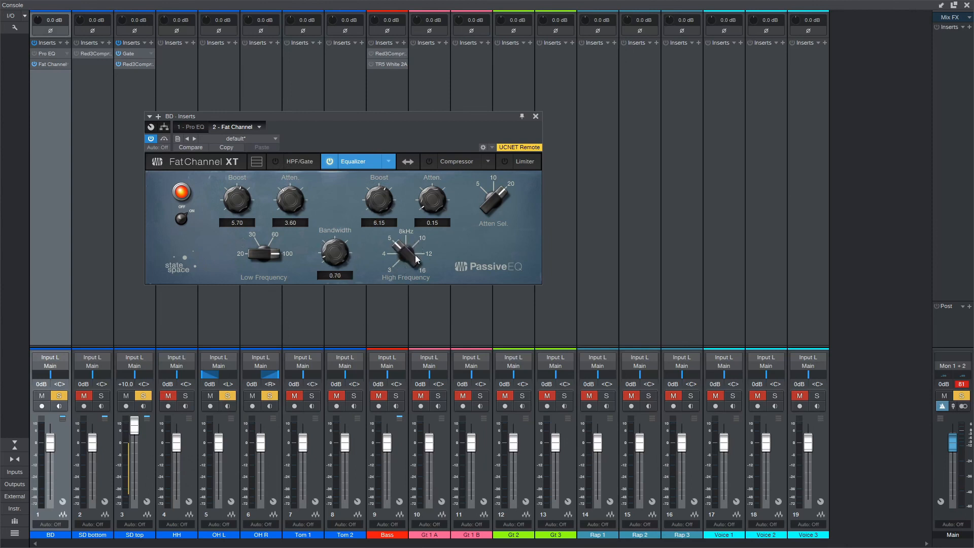
- Set the BD Passive EQ's low boost to 6.70 and close the Fat Channel window
{"action": "left_click_drag", "start_coordinate": [233, 210], "coordinate": [232, 197]}
{"action": "left_click", "coordinate": [535, 117]}
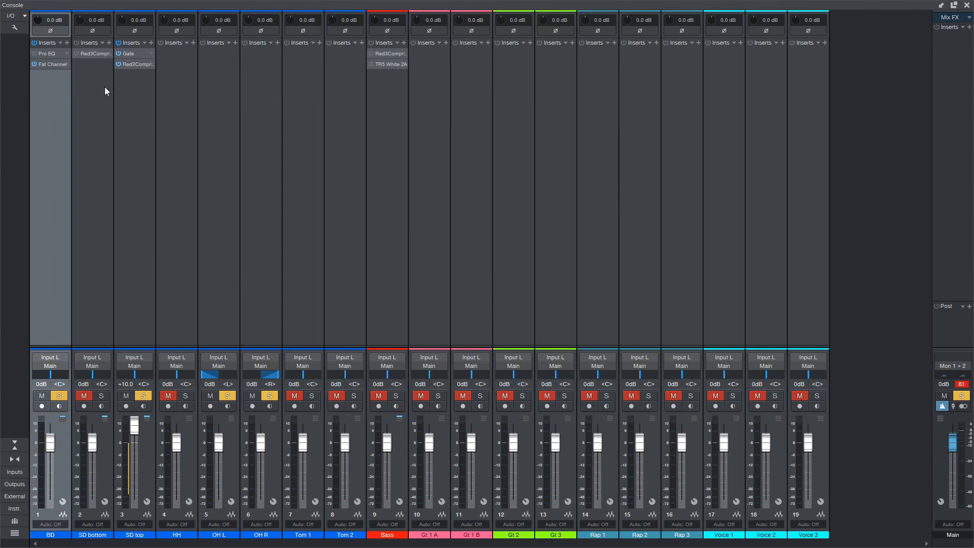
{"action": "left_click", "coordinate": [47, 66]}
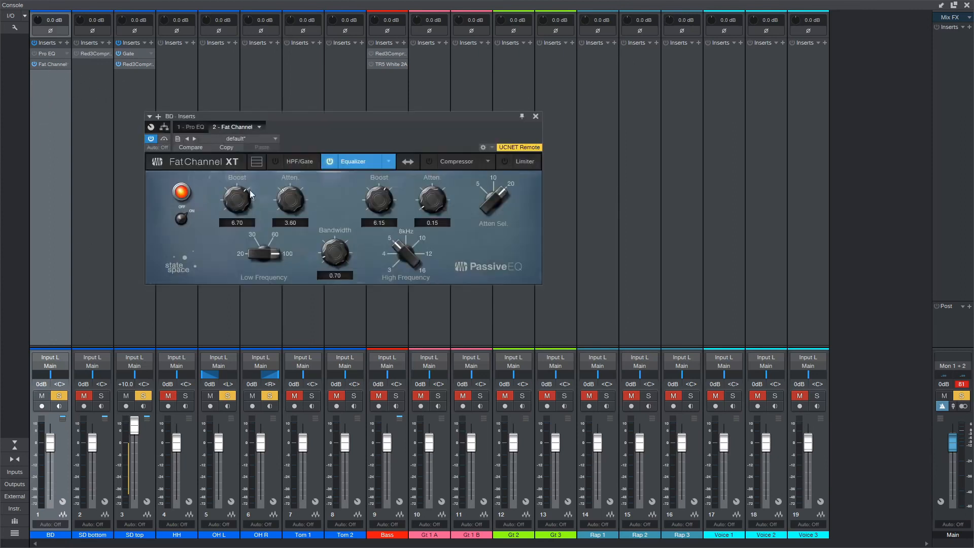
{"action": "left_click", "coordinate": [535, 117]}
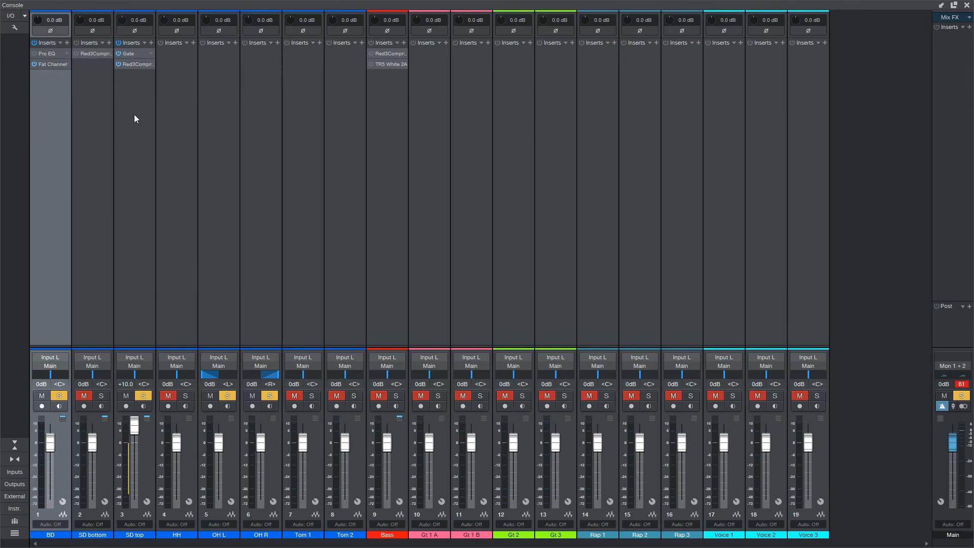
- Reset the SD top fader to 0 dB and remove the Red 3 Compressor from SD bottom
{"action": "left_click", "coordinate": [135, 430], "text": "alt"}
{"action": "left_click", "coordinate": [127, 96], "text": "shift"}
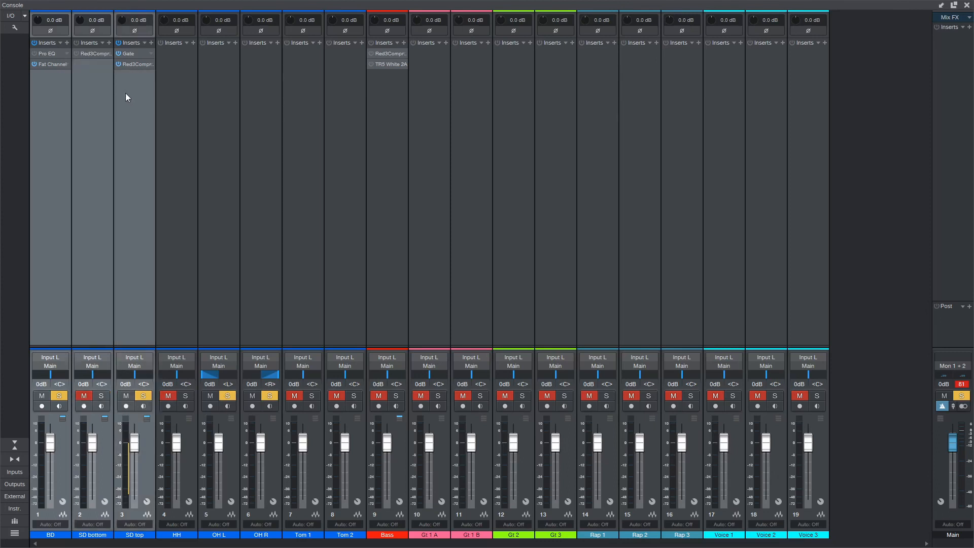
{"action": "left_click", "coordinate": [103, 107]}
{"action": "left_click", "coordinate": [106, 54]}
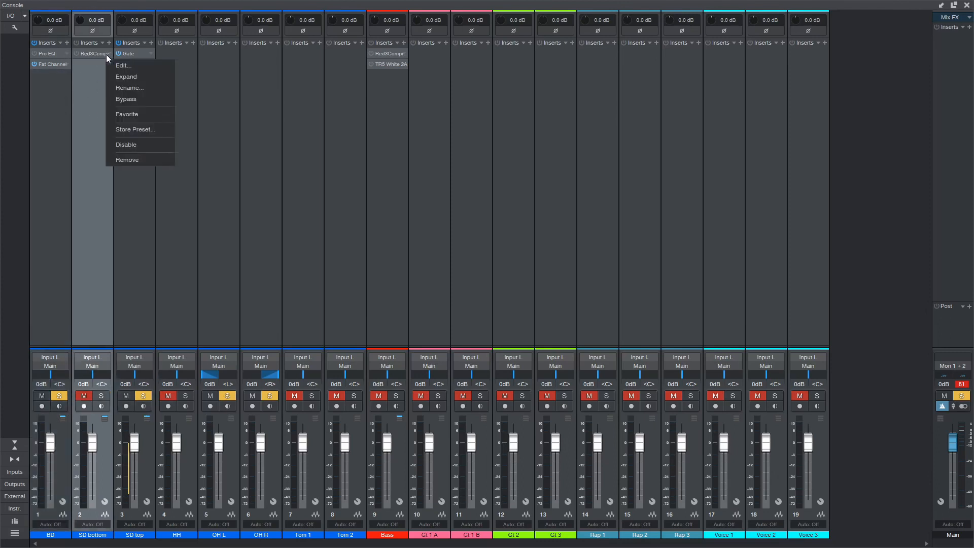
{"action": "left_click", "coordinate": [136, 161]}
- Select the BD and SD top channels together and clear the clip indicator on the Main channel
{"action": "left_click", "coordinate": [46, 109]}
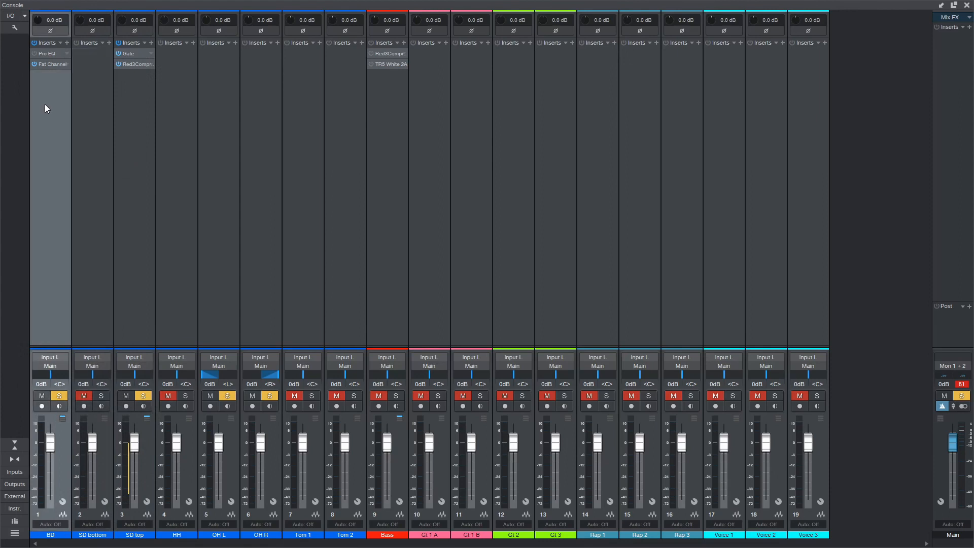
{"action": "left_click", "coordinate": [138, 121], "text": "ctrl"}
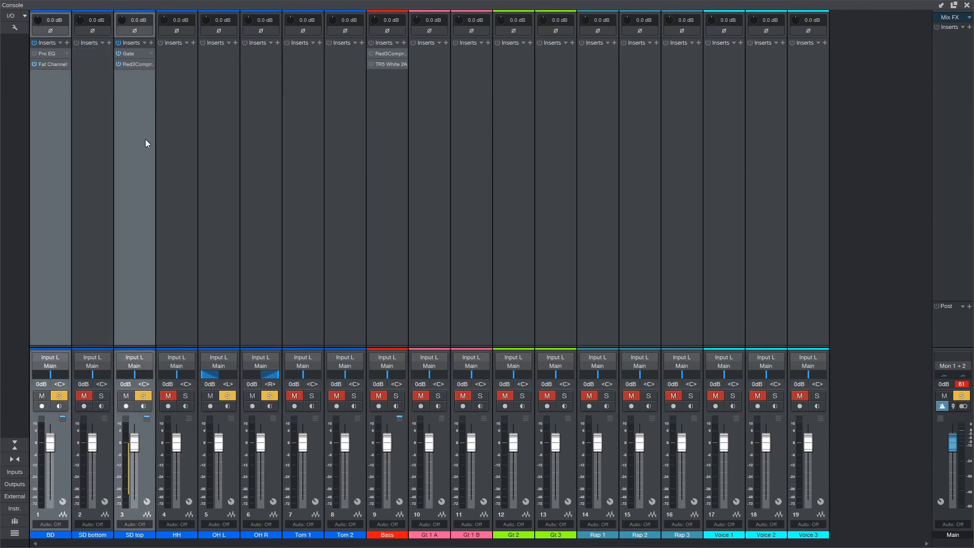
{"action": "left_click", "coordinate": [962, 385]}
- Open the SD top Red 3 Compressor and compare the drums with the BD and SD top inserts bypassed and active
{"action": "left_click", "coordinate": [132, 63]}
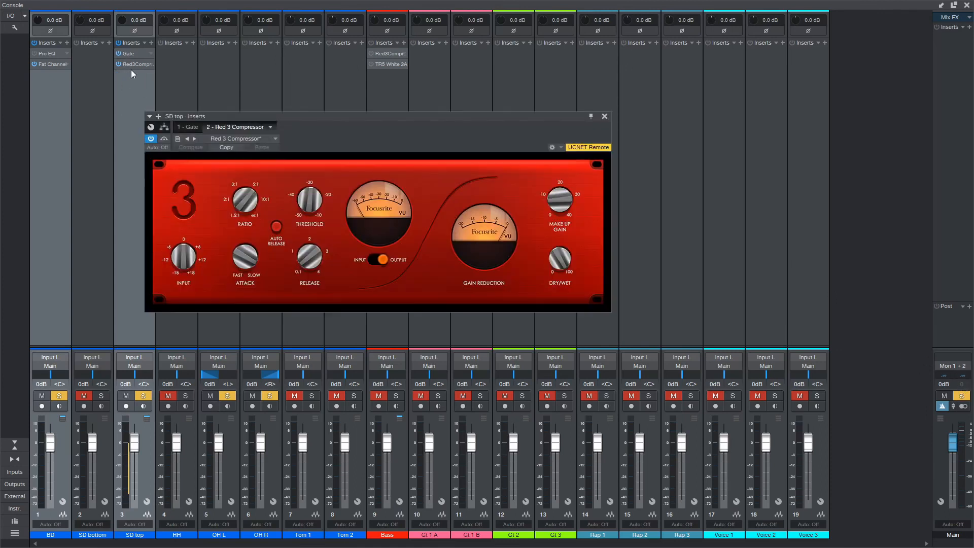
{"action": "left_click", "coordinate": [118, 44]}
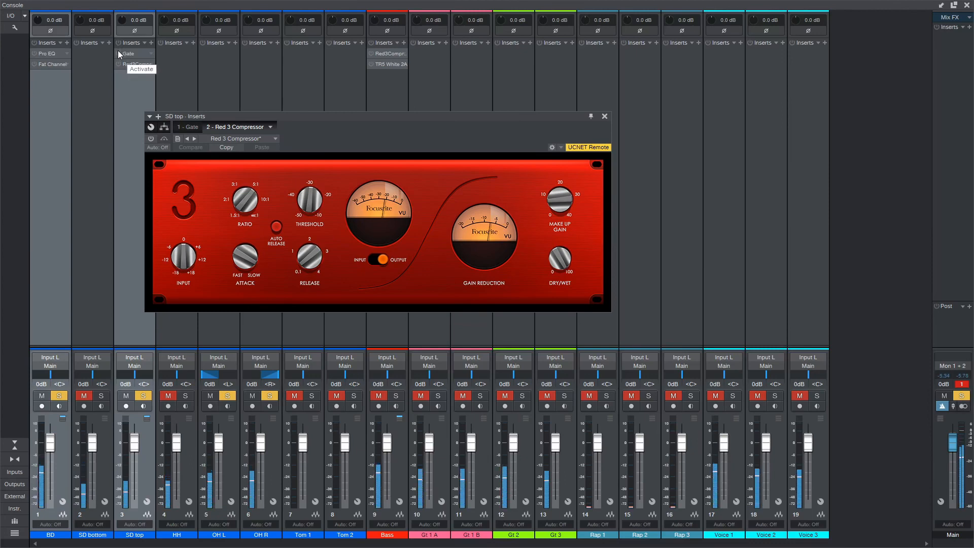
{"action": "left_click", "coordinate": [119, 42]}
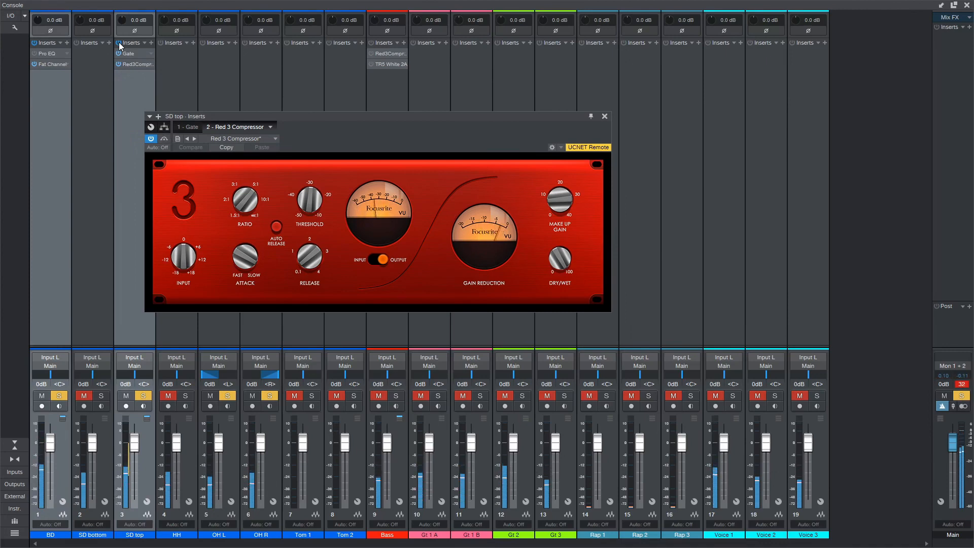
{"action": "left_click", "coordinate": [118, 42]}
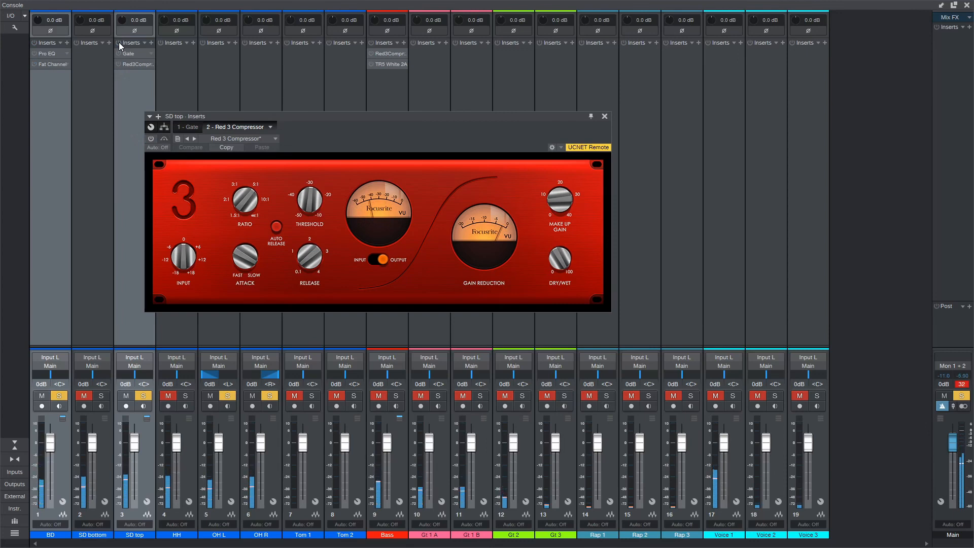
{"action": "left_click", "coordinate": [119, 43]}
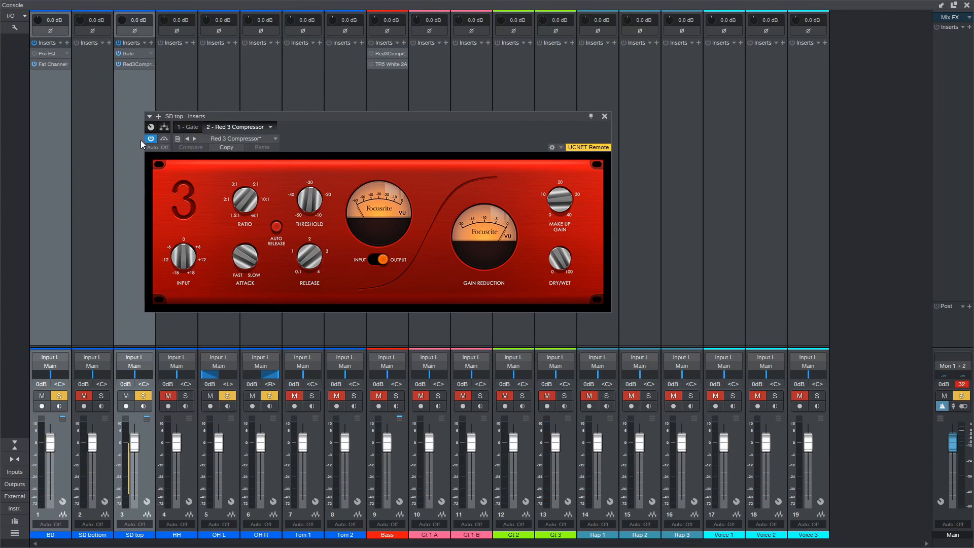
- Bypass the existing SD top inserts and add an Expander plug-in to the SD top channel
{"action": "left_click", "coordinate": [118, 43]}
{"action": "left_click", "coordinate": [136, 86]}
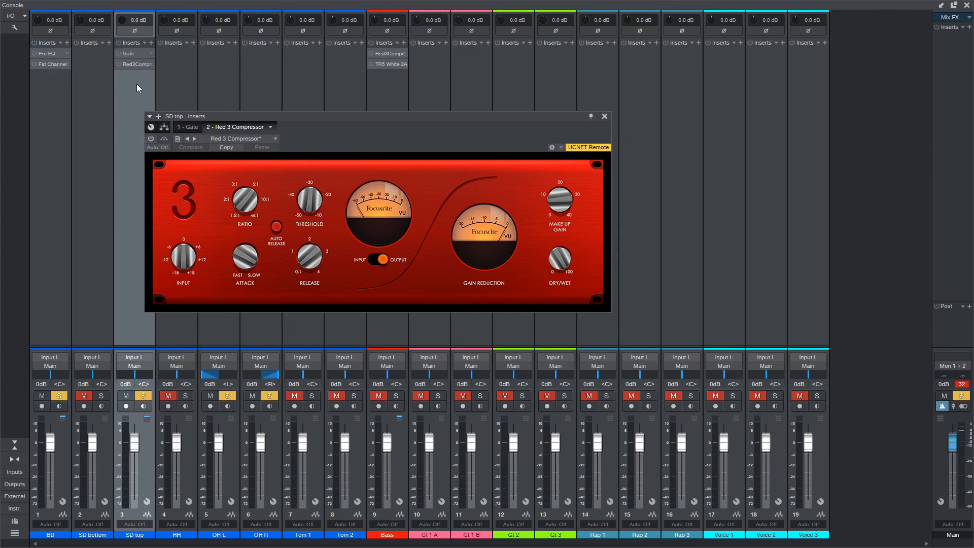
{"action": "left_click", "coordinate": [151, 43]}
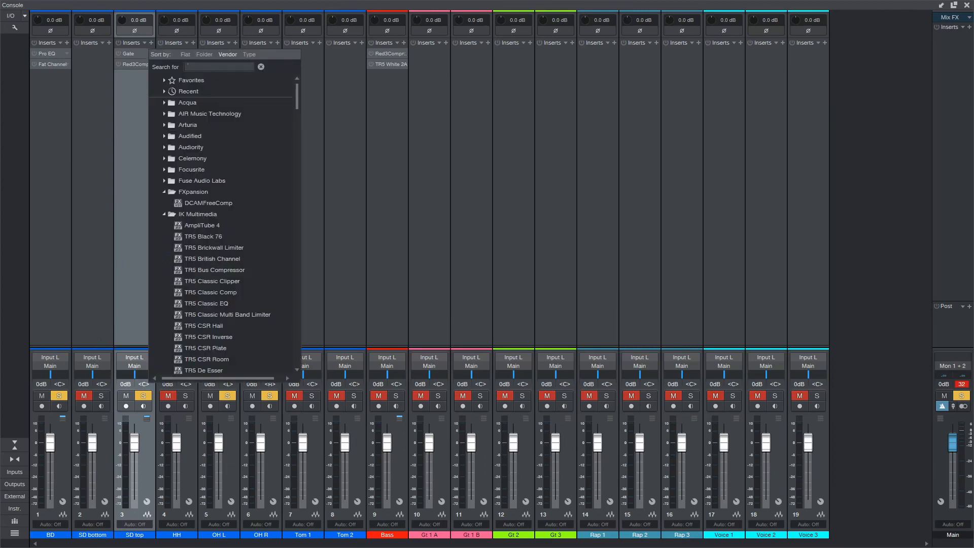
{"action": "type", "text": "expander"}
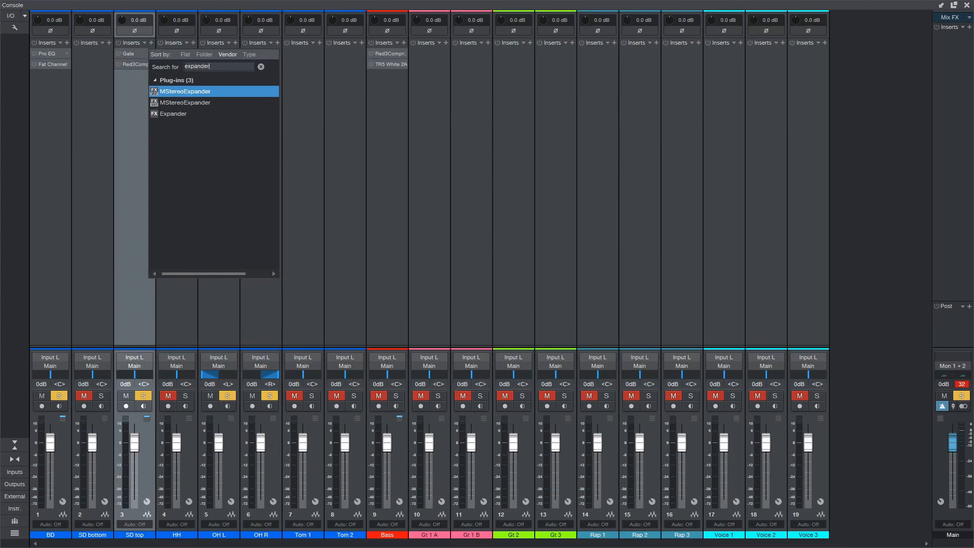
{"action": "key", "text": "Down"}
{"action": "key", "text": "Down"}
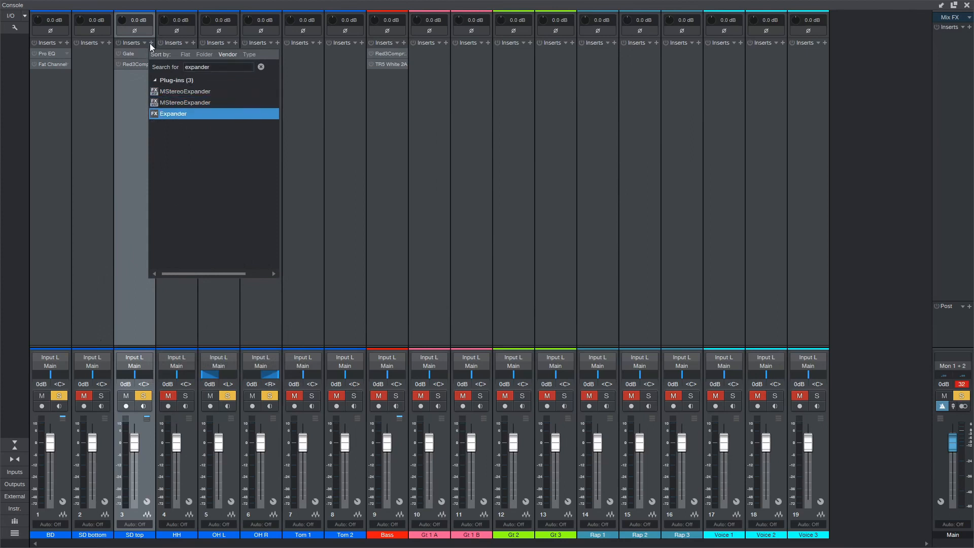
{"action": "key", "text": "Return"}
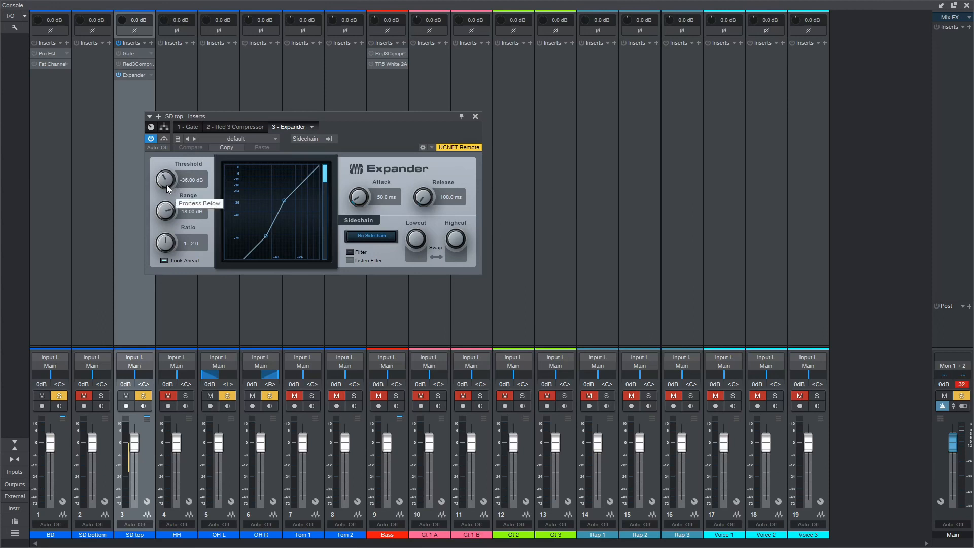
- Set the Expander threshold to -19.20 dB and unsolo BD, OH L and OH R to leave SD top soloed
{"action": "scroll", "coordinate": [167, 184], "scroll_direction": "up", "scroll_amount": 2}
{"action": "left_click_drag", "start_coordinate": [167, 185], "coordinate": [171, 161]}
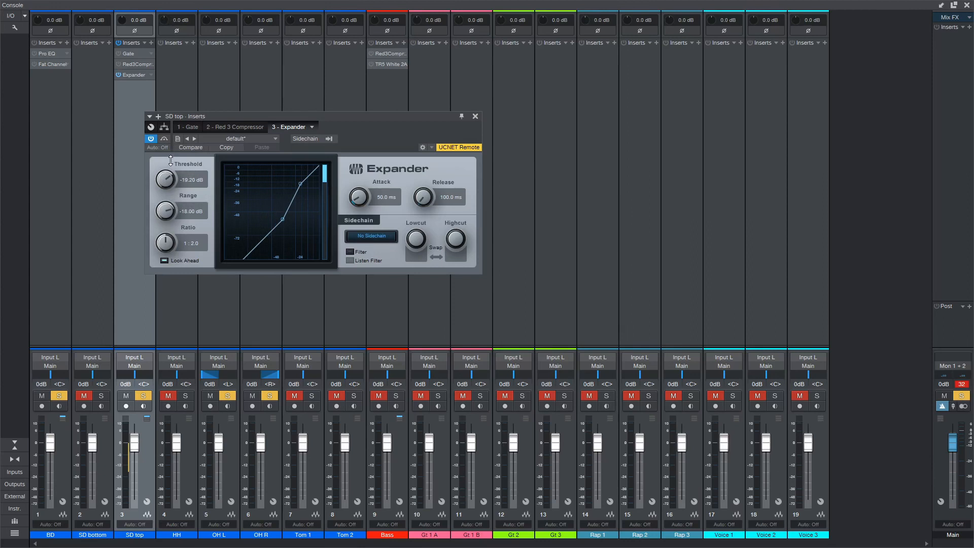
{"action": "left_click", "coordinate": [58, 396]}
{"action": "left_click", "coordinate": [233, 397]}
{"action": "left_click", "coordinate": [270, 397]}
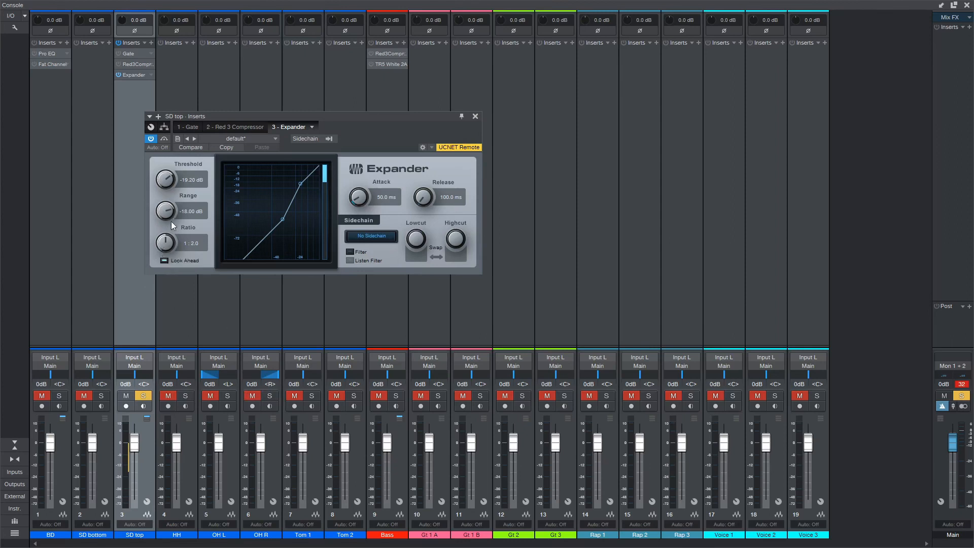
- Set the Expander range to -10.44 dB and clear the clip indicator on the Main channel
{"action": "left_click_drag", "start_coordinate": [168, 215], "coordinate": [161, 194]}
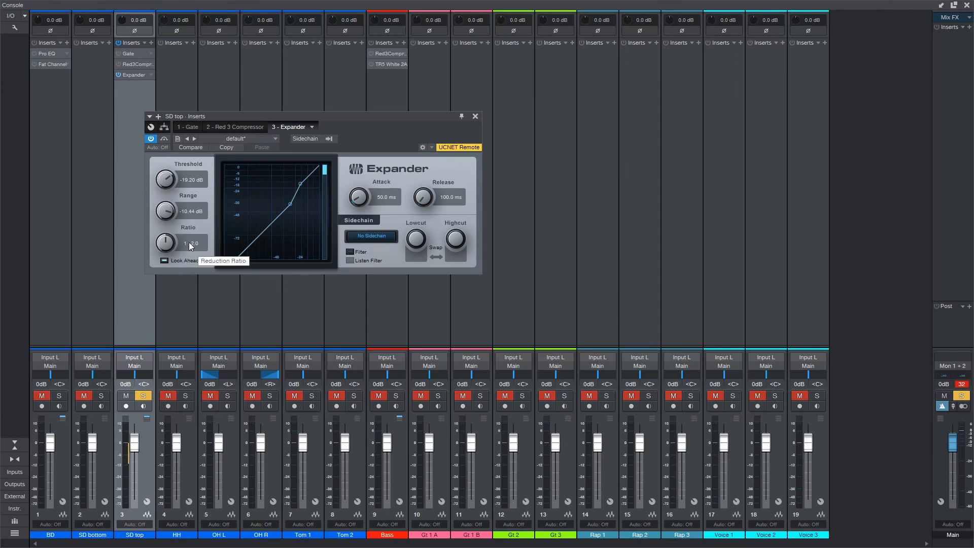
{"action": "left_click", "coordinate": [968, 384]}
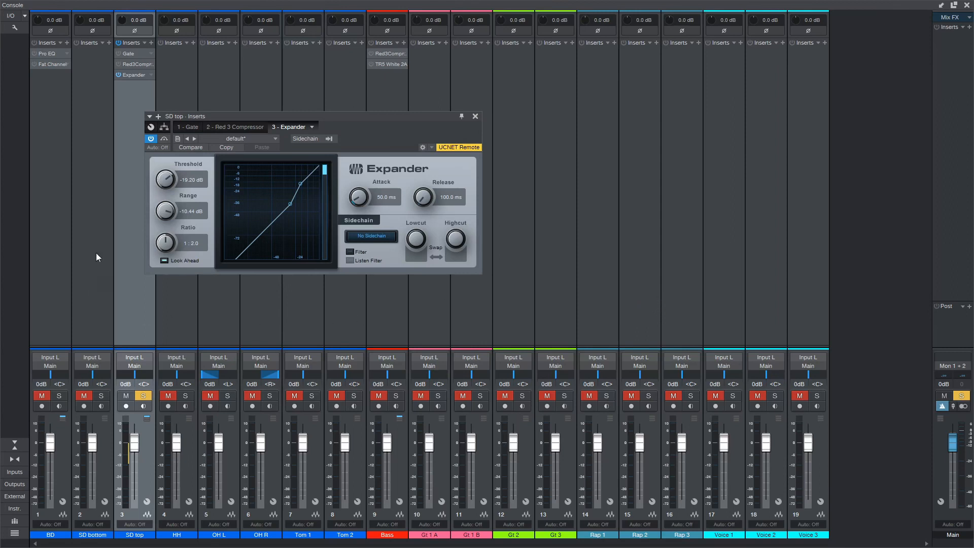
- Compare the soloed SD top with the Expander bypassed and active
{"action": "left_click", "coordinate": [151, 139]}
{"action": "left_click", "coordinate": [152, 138]}
{"action": "left_click", "coordinate": [151, 139]}
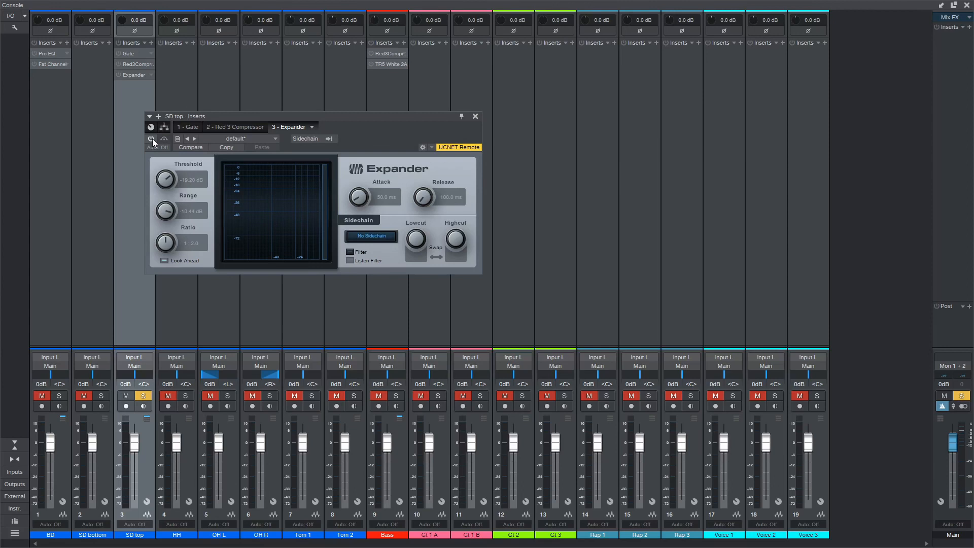
{"action": "left_click", "coordinate": [152, 138]}
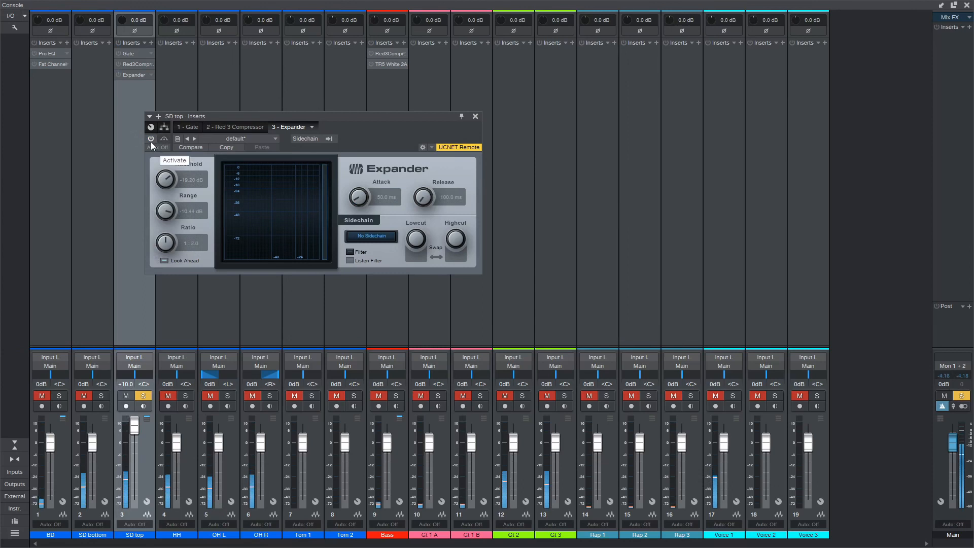
{"action": "left_click", "coordinate": [151, 140]}
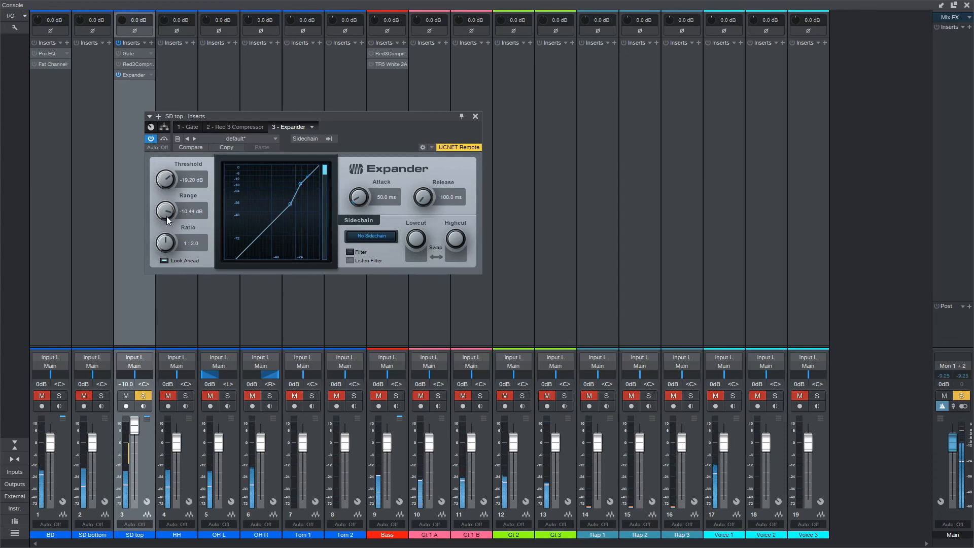
- Set the Expander range to -29.16 dB and its threshold to -19.50 dB
{"action": "left_click_drag", "start_coordinate": [166, 213], "coordinate": [175, 252]}
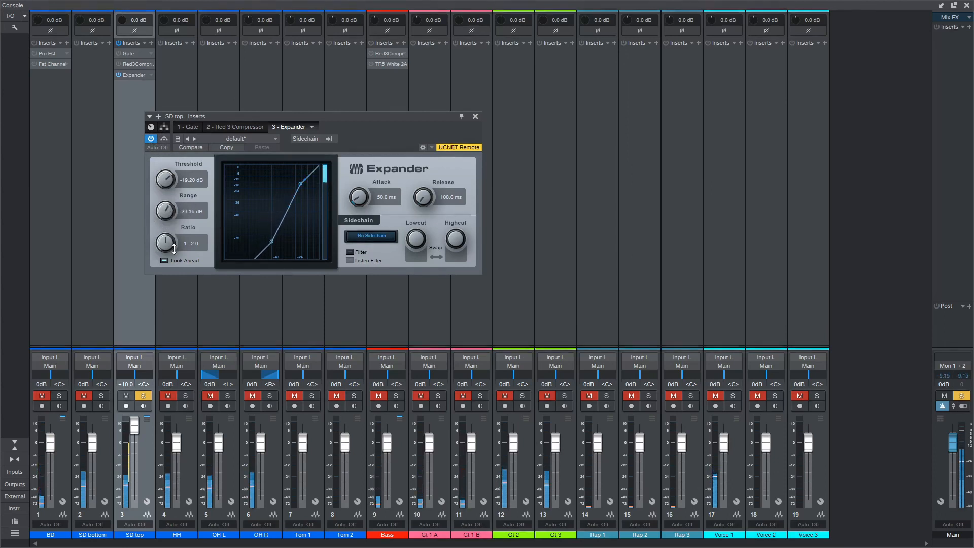
{"action": "left_click_drag", "start_coordinate": [171, 186], "coordinate": [171, 185]}
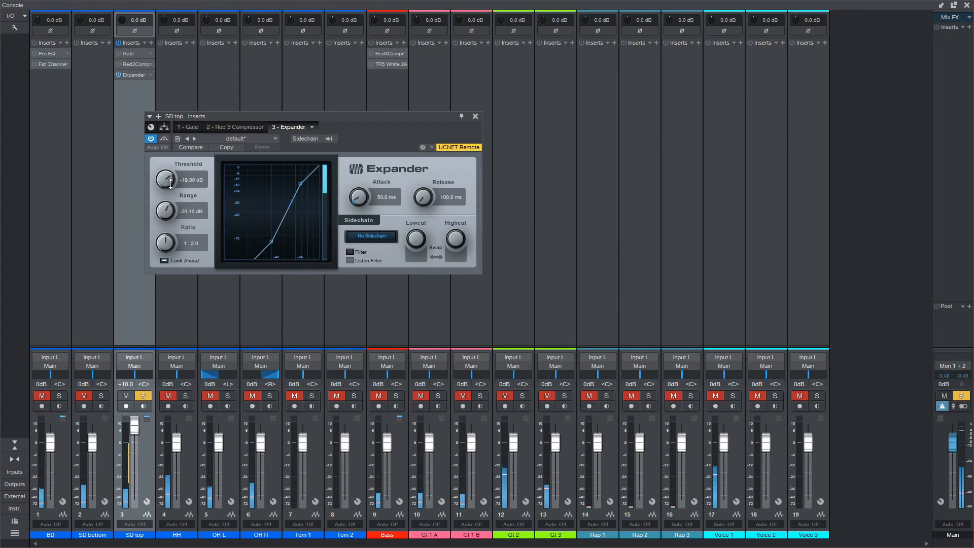
- Bypass the Expander, pin its window and open the SD top Gate in a separate window beneath it
{"action": "left_click", "coordinate": [152, 139]}
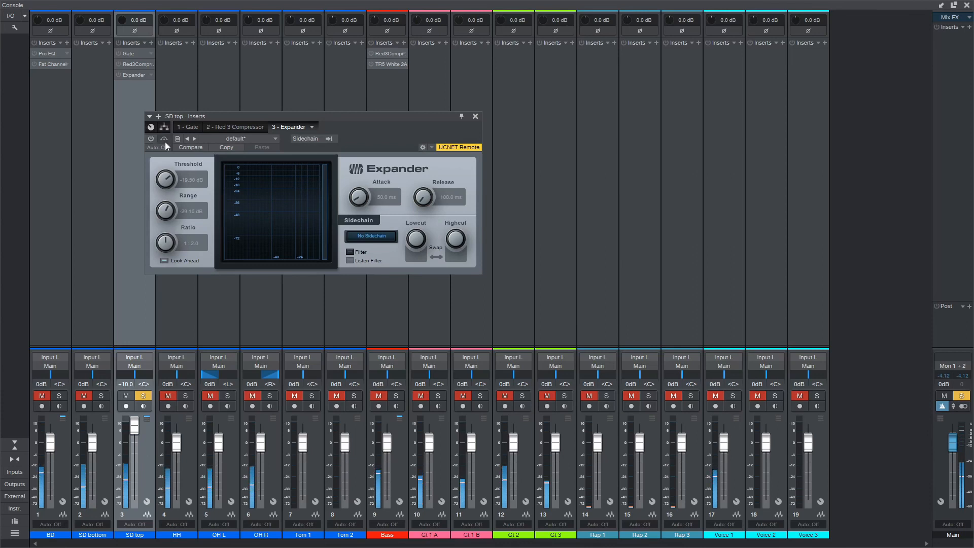
{"action": "left_click", "coordinate": [461, 118]}
{"action": "left_click", "coordinate": [136, 54]}
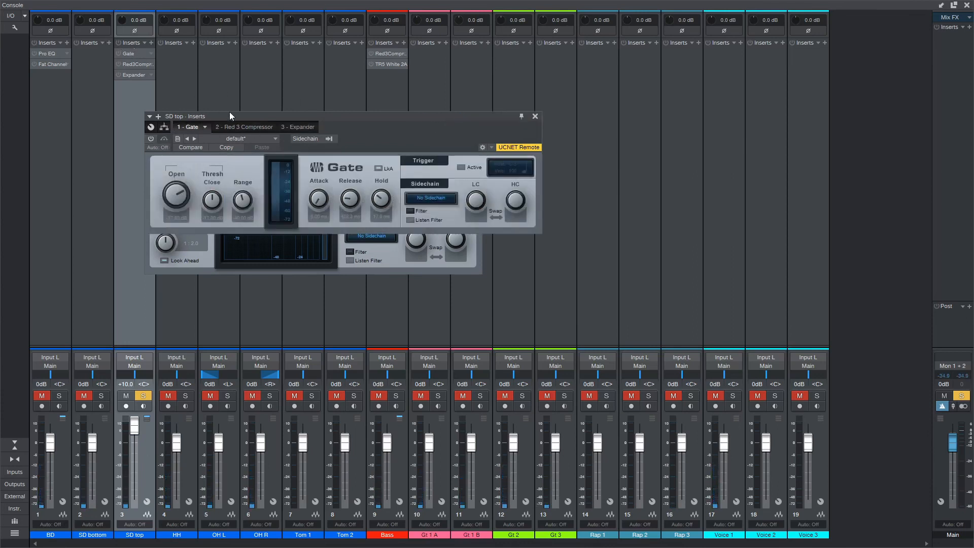
{"action": "left_click_drag", "start_coordinate": [474, 125], "coordinate": [506, 315]}
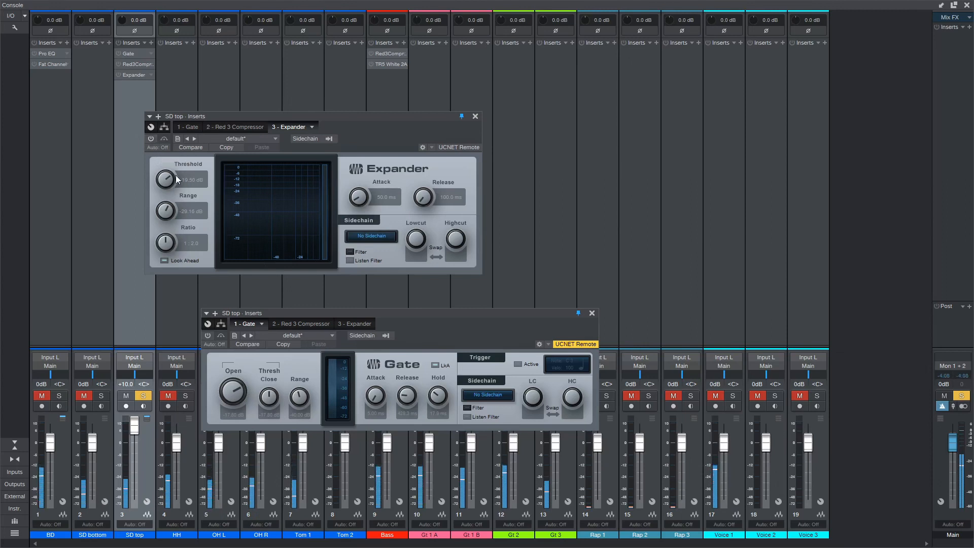
- Audition the Gate alone, switch over to the Expander and set the Expander ratio to 1:2.4
{"action": "left_click", "coordinate": [207, 335]}
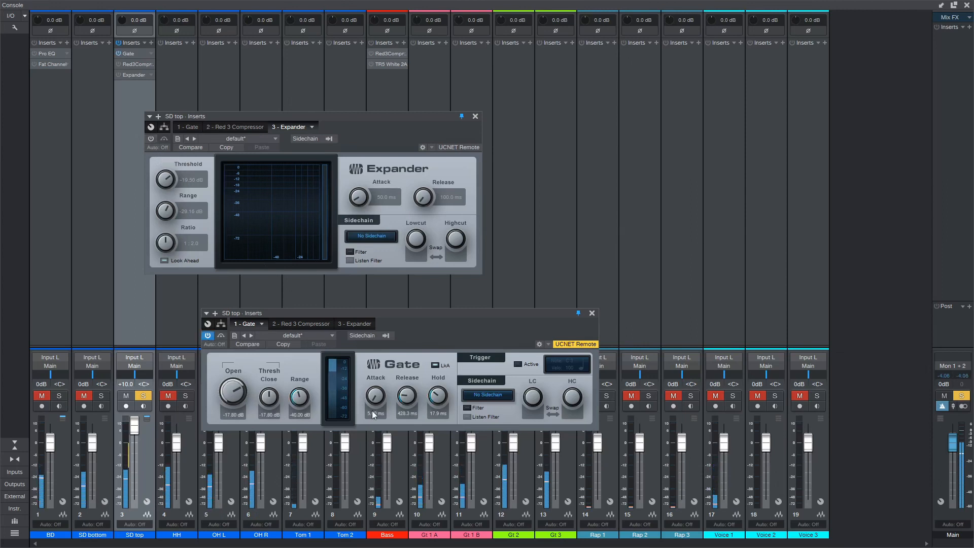
{"action": "left_click", "coordinate": [208, 335]}
{"action": "left_click", "coordinate": [151, 139]}
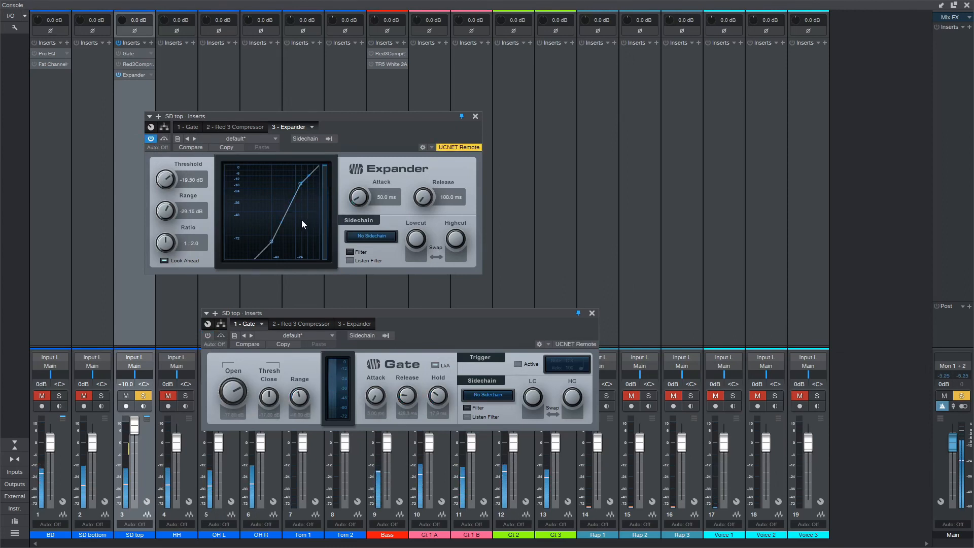
{"action": "left_click_drag", "start_coordinate": [174, 240], "coordinate": [174, 234]}
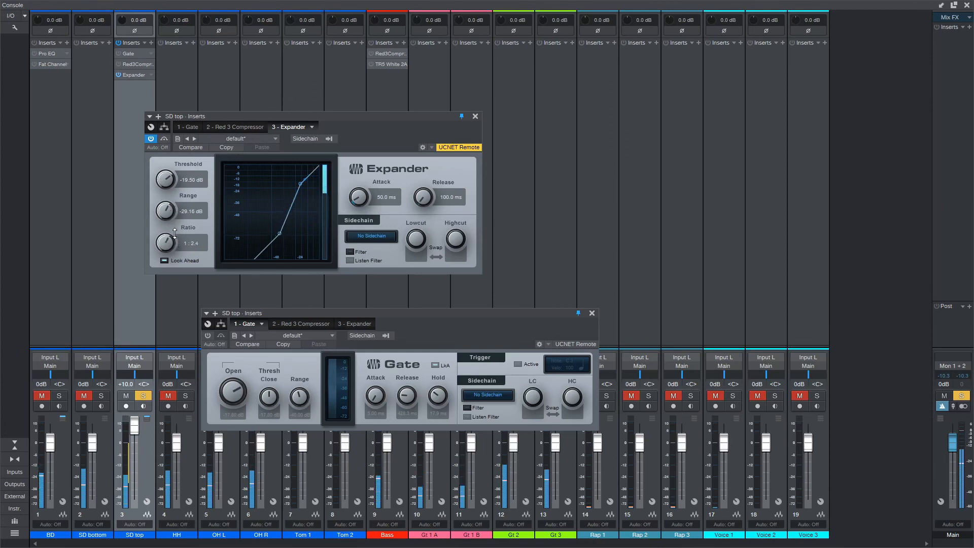
- Compare the Gate with the adjusted Expander on SD top, ending on the Expander, and close both plug-in windows
{"action": "left_click", "coordinate": [151, 139]}
{"action": "left_click", "coordinate": [207, 336]}
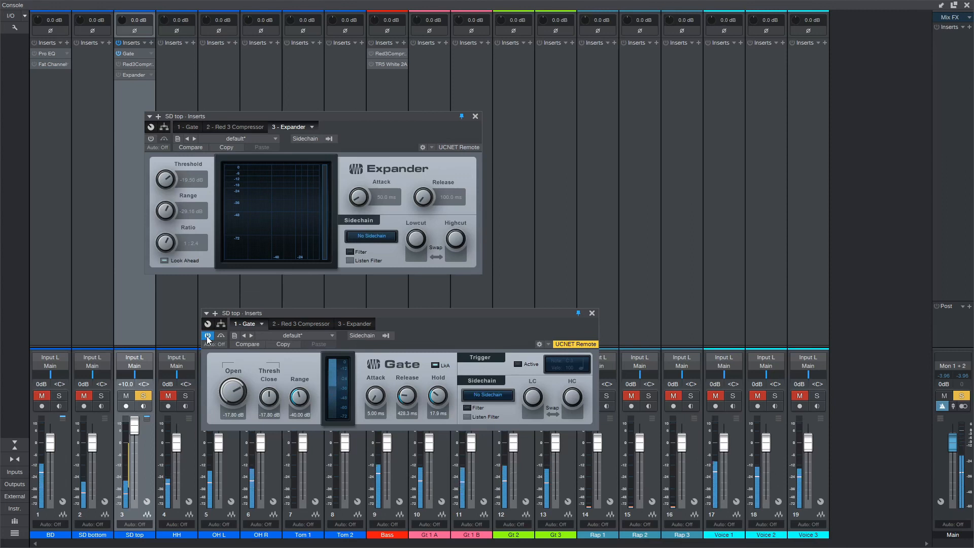
{"action": "left_click", "coordinate": [208, 336]}
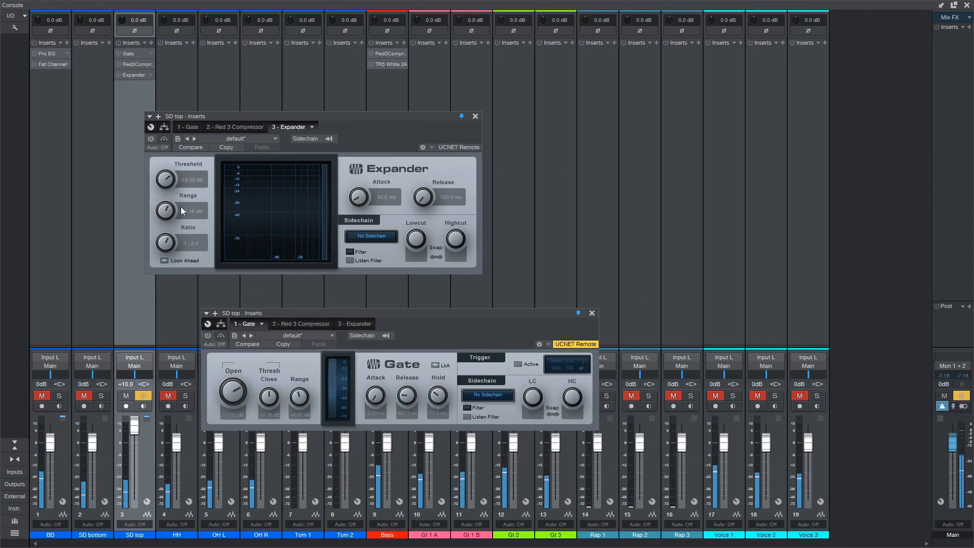
{"action": "left_click", "coordinate": [152, 140]}
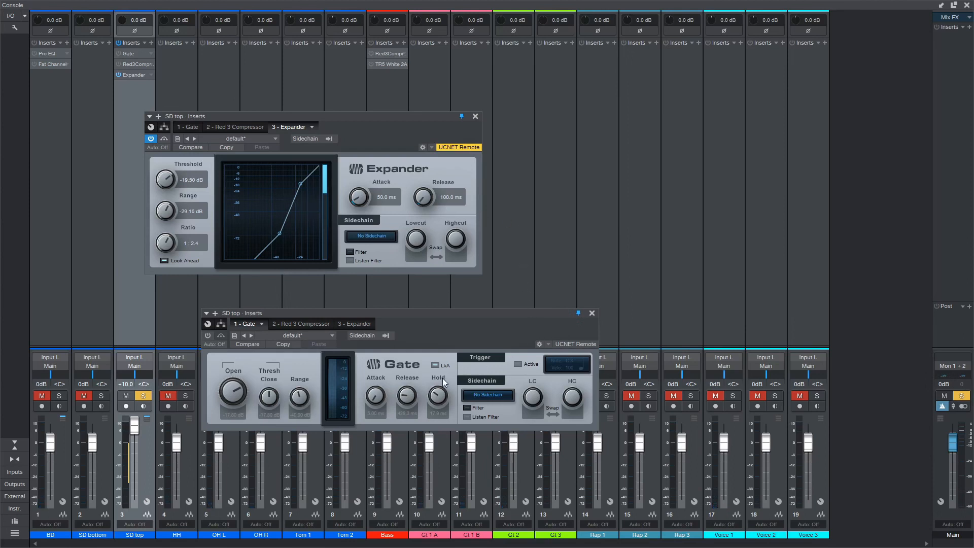
{"action": "left_click", "coordinate": [475, 117]}
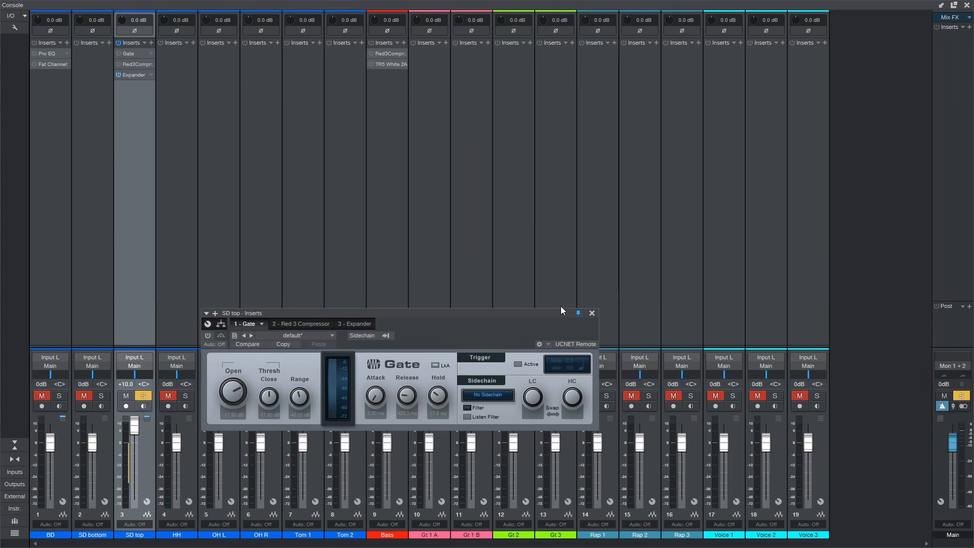
{"action": "left_click", "coordinate": [592, 313]}
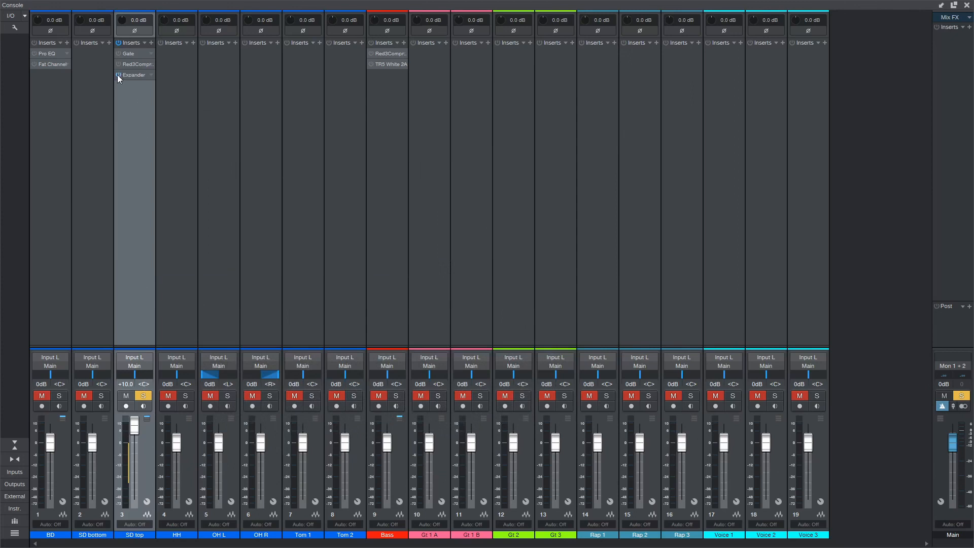
- Add ValhallaPlate_x64 to the SD top inserts with the other inserts bypassed, and move its window clear of the faders
{"action": "left_click", "coordinate": [150, 43]}
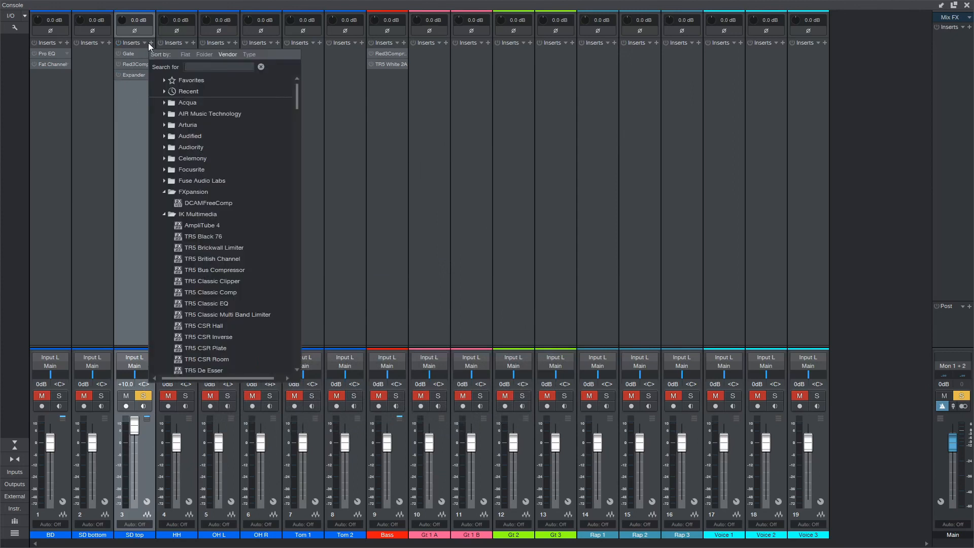
{"action": "type", "text": "val"}
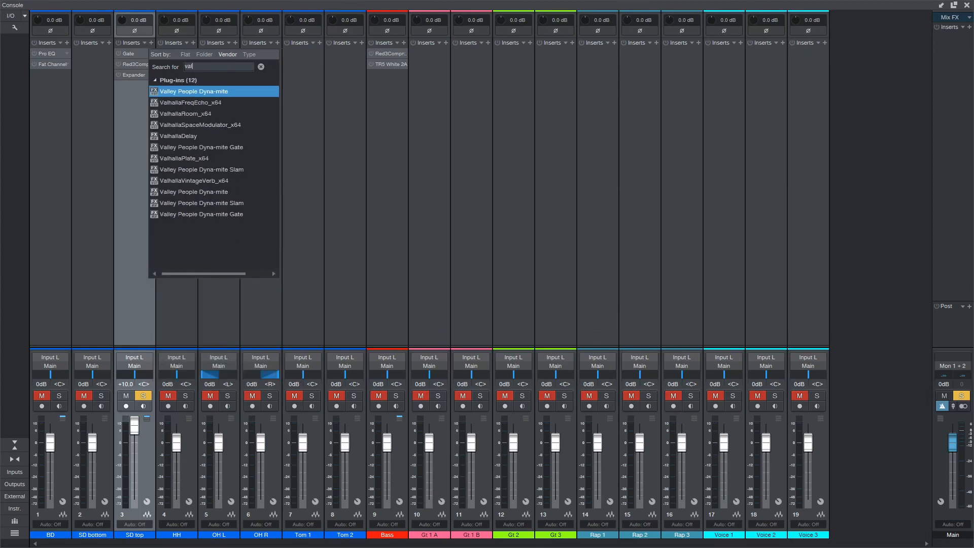
{"action": "key", "text": "Down"}
{"action": "key", "text": "Down"}
{"action": "key", "text": "Down"}
{"action": "key", "text": "Down"}
{"action": "key", "text": "Down"}
{"action": "key", "text": "Down"}
{"action": "key", "text": "Return"}
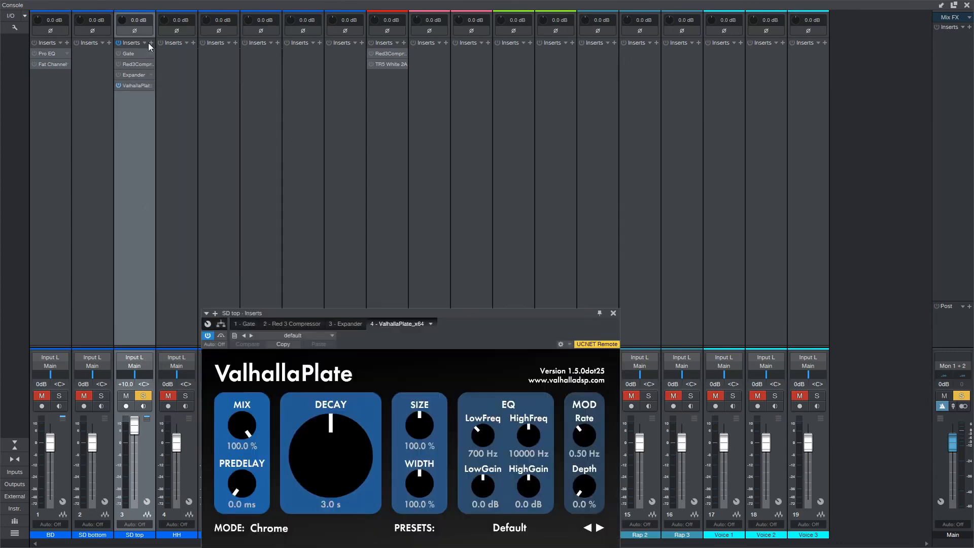
{"action": "left_click_drag", "start_coordinate": [429, 313], "coordinate": [446, 106]}
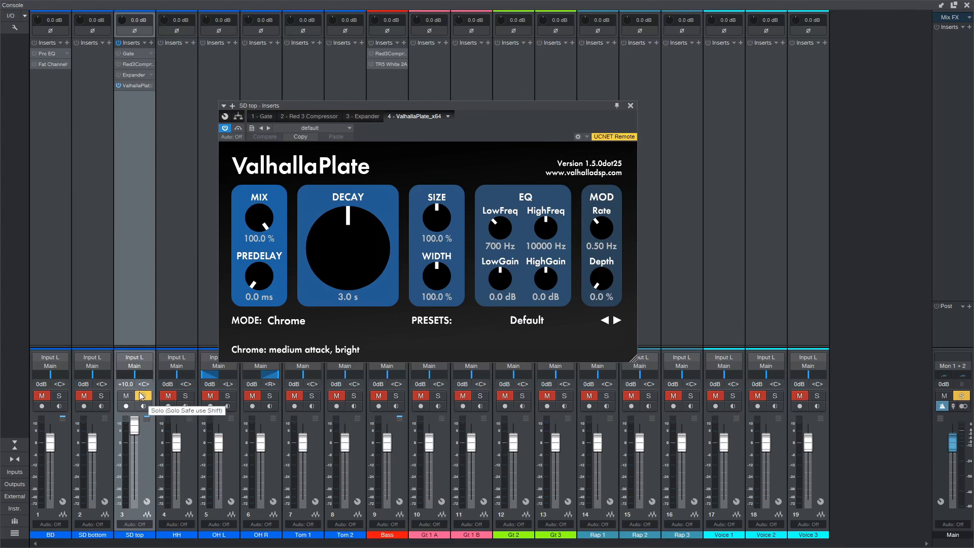
- Reset the SD top fader to 0 dB and load ValhallaPlate's large preset LG-Osmium Drums in a Hanger
{"action": "left_click", "coordinate": [131, 431], "text": "ctrl"}
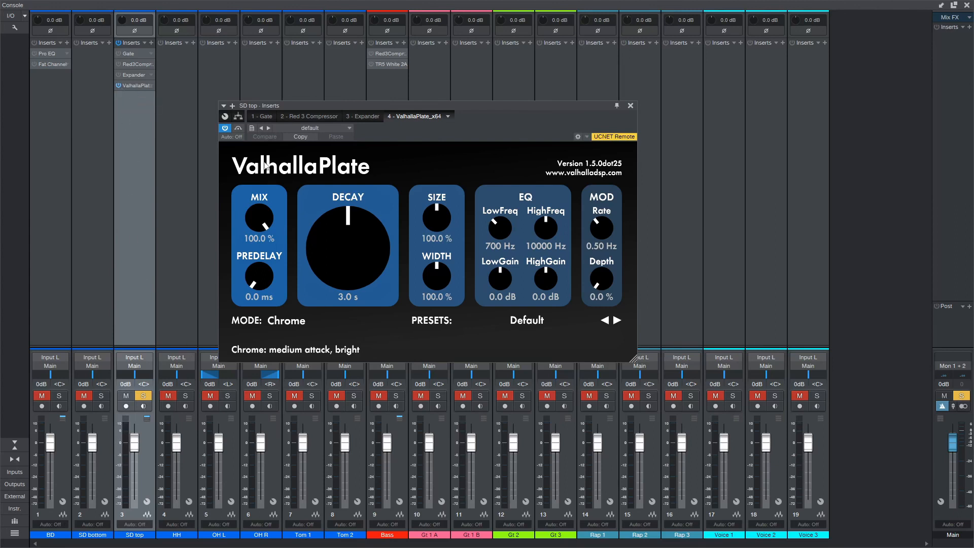
{"action": "left_click", "coordinate": [550, 321]}
{"action": "mouse_move", "coordinate": [545, 424]}
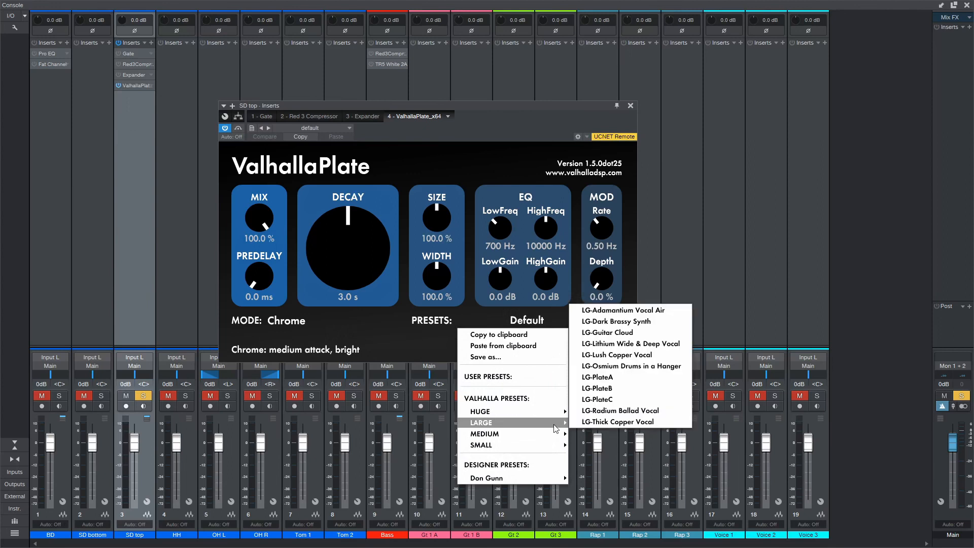
{"action": "left_click", "coordinate": [615, 365]}
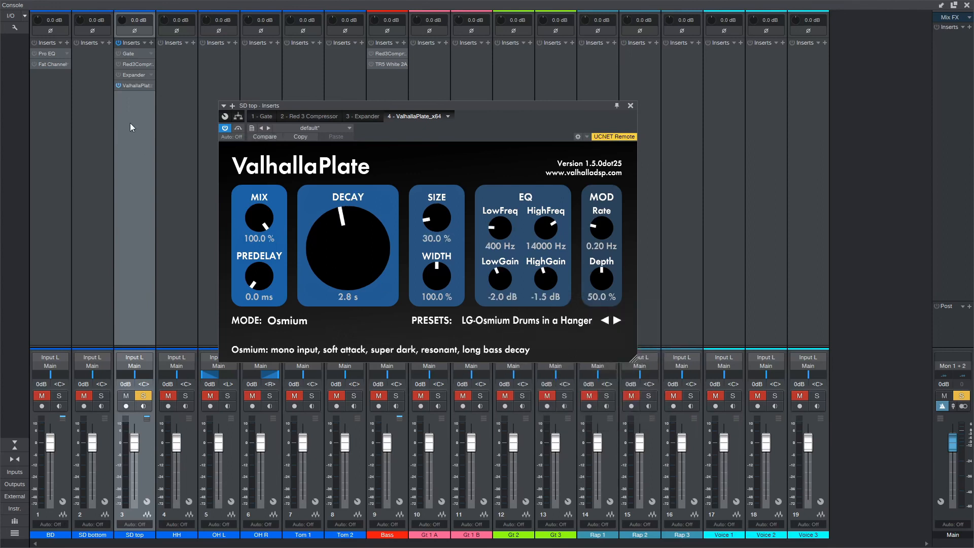
- Play the soloed SD top and compare it with ValhallaPlate bypassed and active
{"action": "left_click", "coordinate": [118, 86]}
{"action": "left_click", "coordinate": [119, 86]}
{"action": "left_click", "coordinate": [219, 130]}
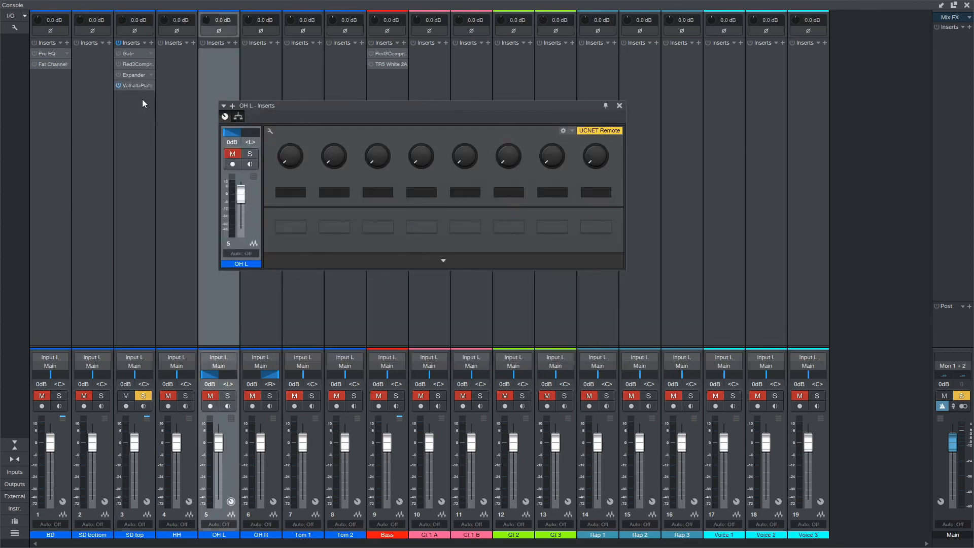
{"action": "left_click", "coordinate": [125, 85]}
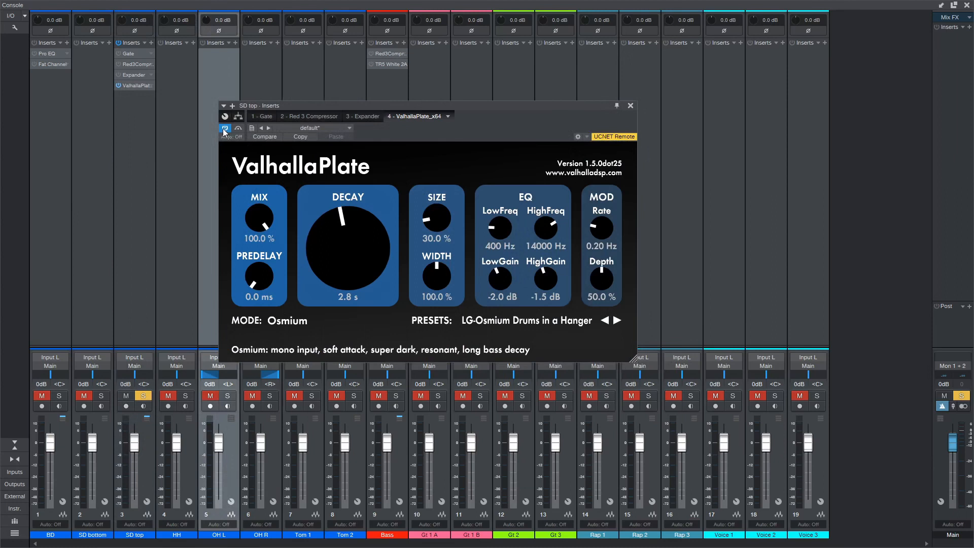
{"action": "left_click", "coordinate": [224, 130]}
{"action": "left_click", "coordinate": [224, 129]}
{"action": "key", "text": "space"}
{"action": "left_click", "coordinate": [224, 130]}
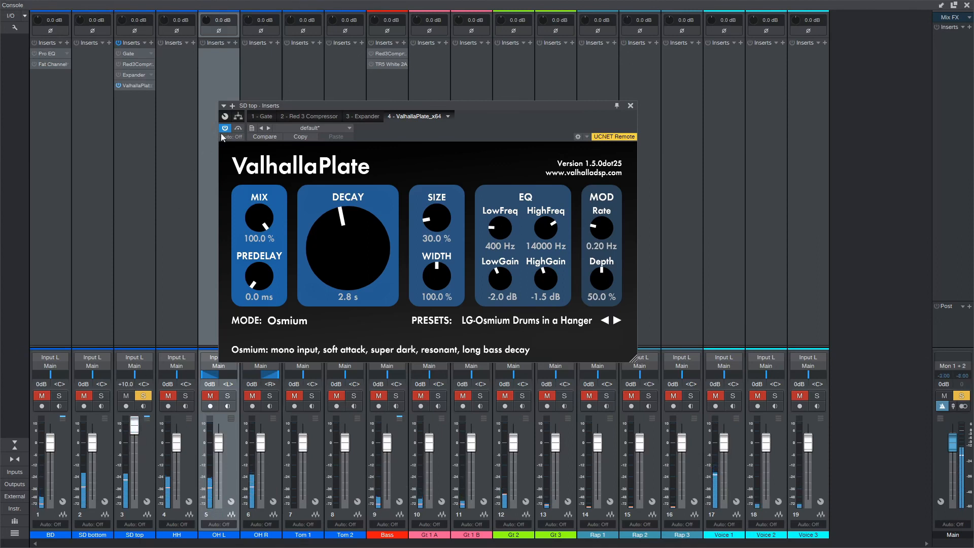
- Repeatedly compare the soloed SD top with and without ValhallaPlate at 100 % Mix, and select the SD top channel
{"action": "left_click", "coordinate": [224, 126]}
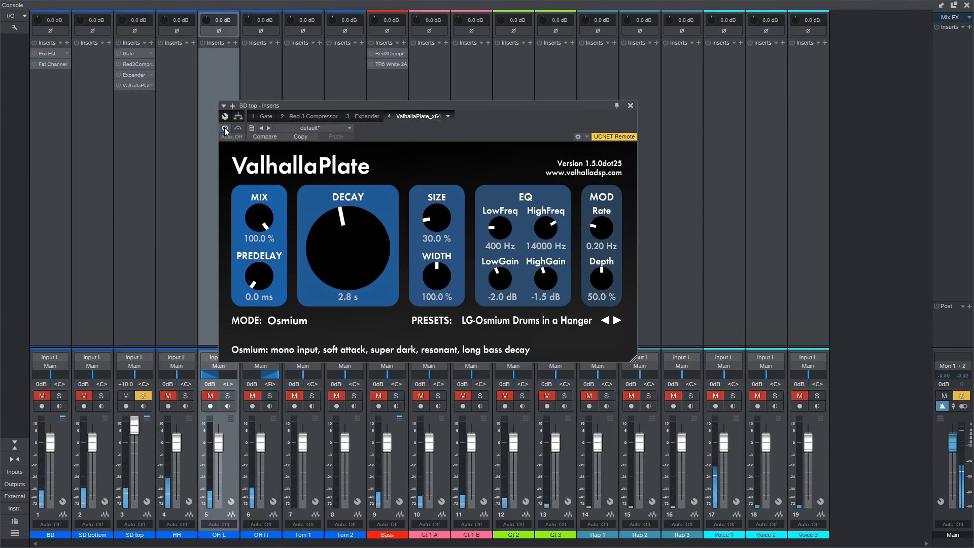
{"action": "left_click", "coordinate": [224, 128]}
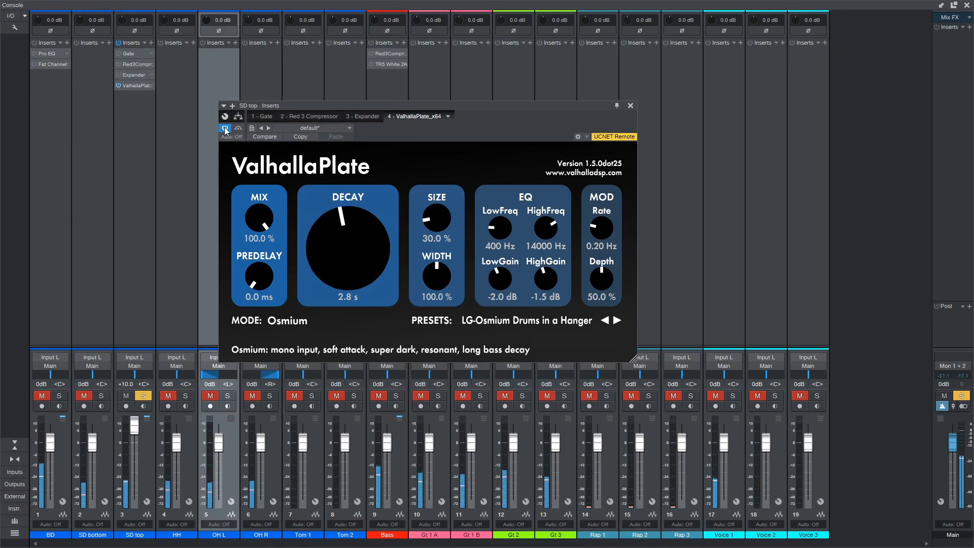
{"action": "left_click", "coordinate": [225, 128]}
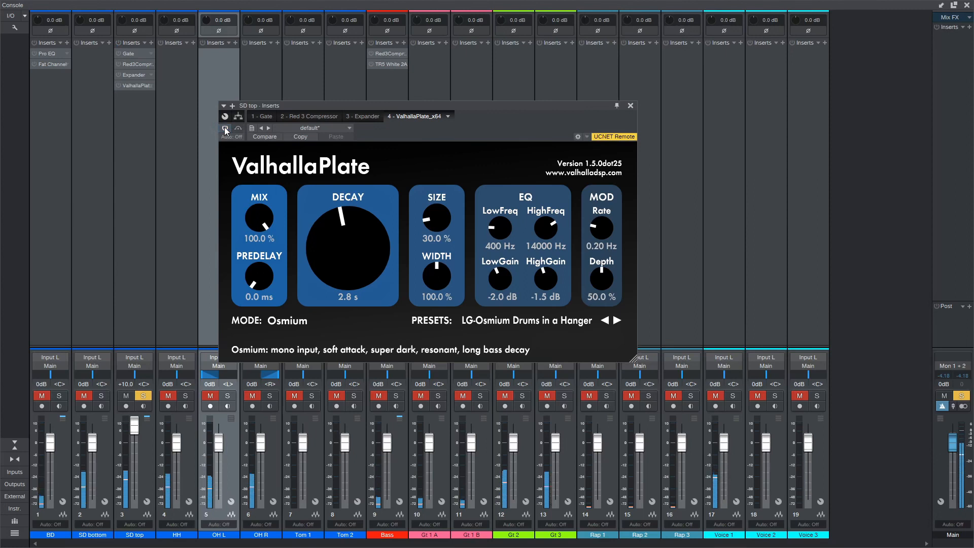
{"action": "left_click", "coordinate": [225, 128]}
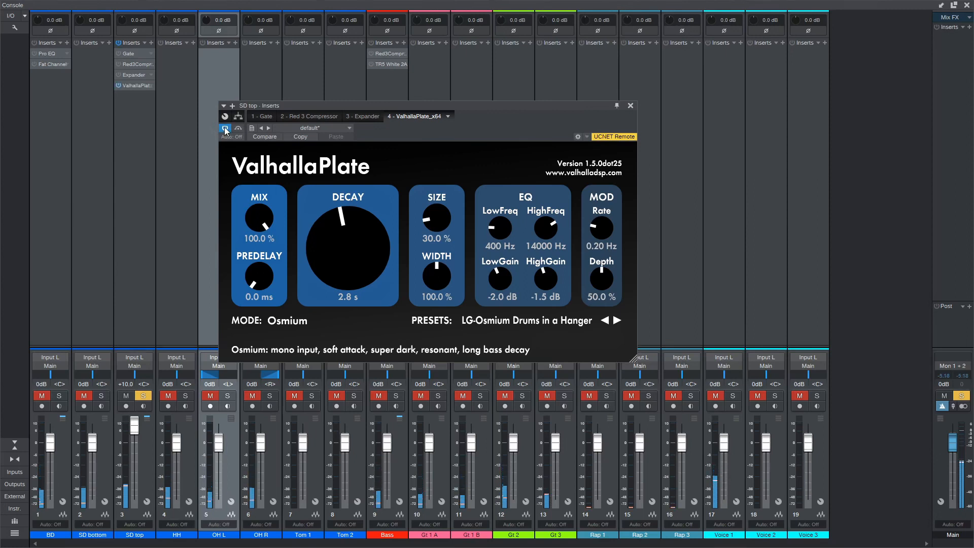
{"action": "left_click", "coordinate": [225, 129]}
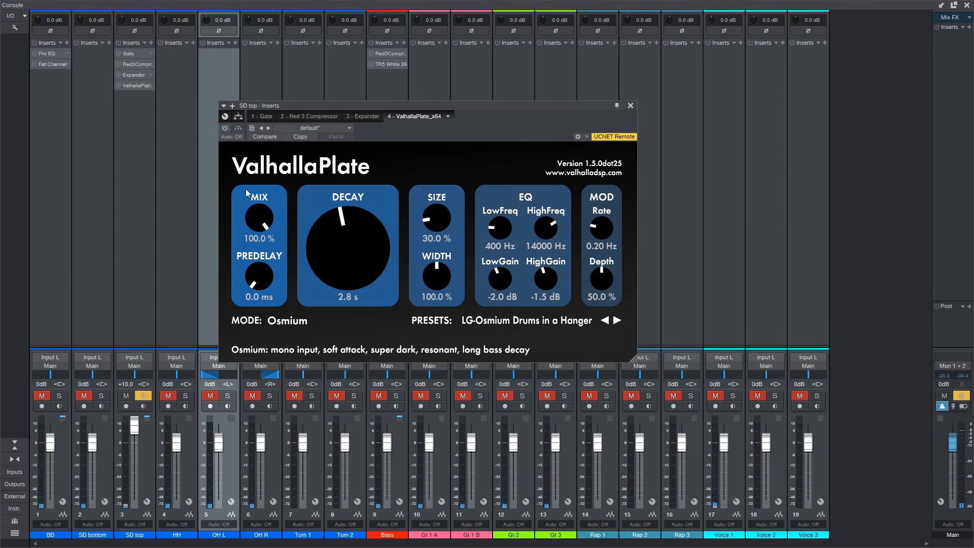
{"action": "left_click", "coordinate": [134, 174]}
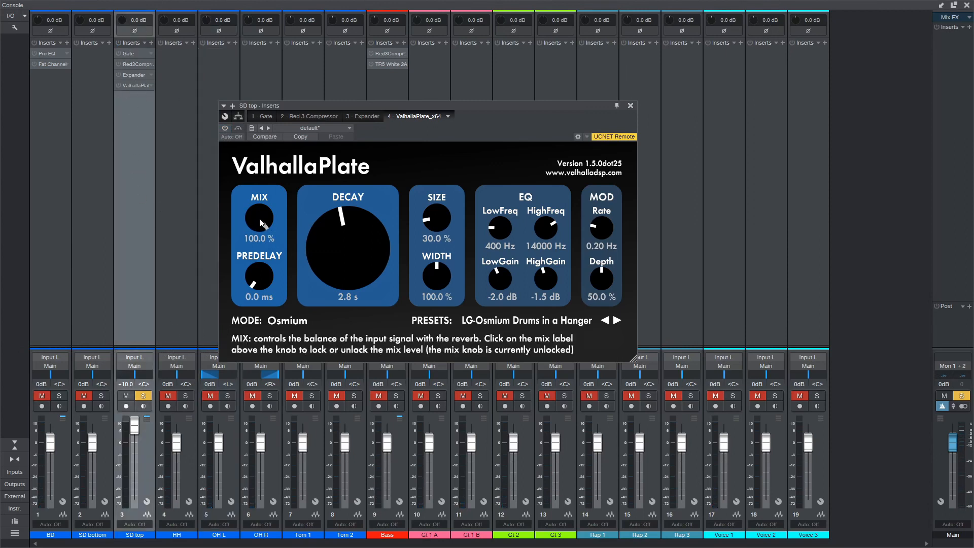
- Reactivate ValhallaPlate on SD top, reduce its Mix to 12.4 %, and compare it with the bypassed sound
{"action": "left_click_drag", "start_coordinate": [261, 221], "coordinate": [244, 169]}
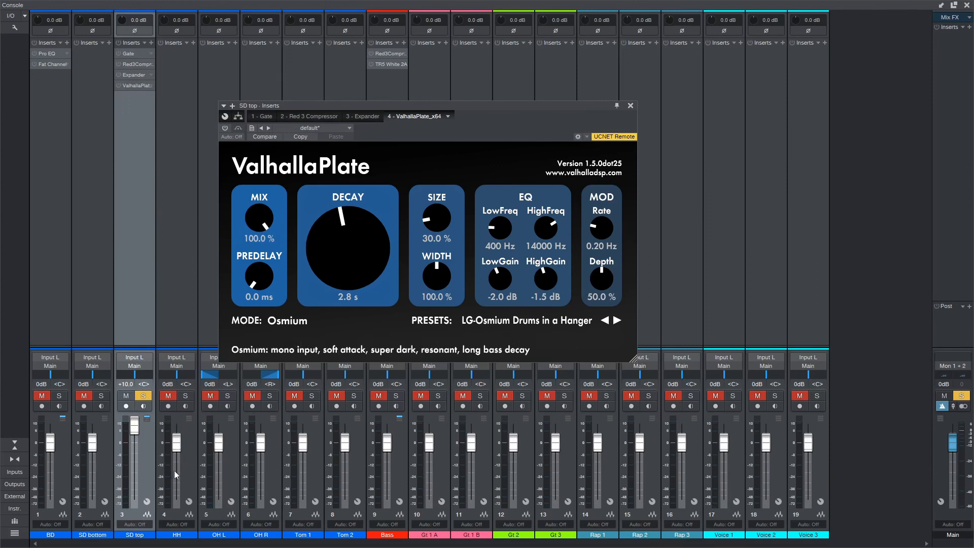
{"action": "left_click", "coordinate": [117, 86]}
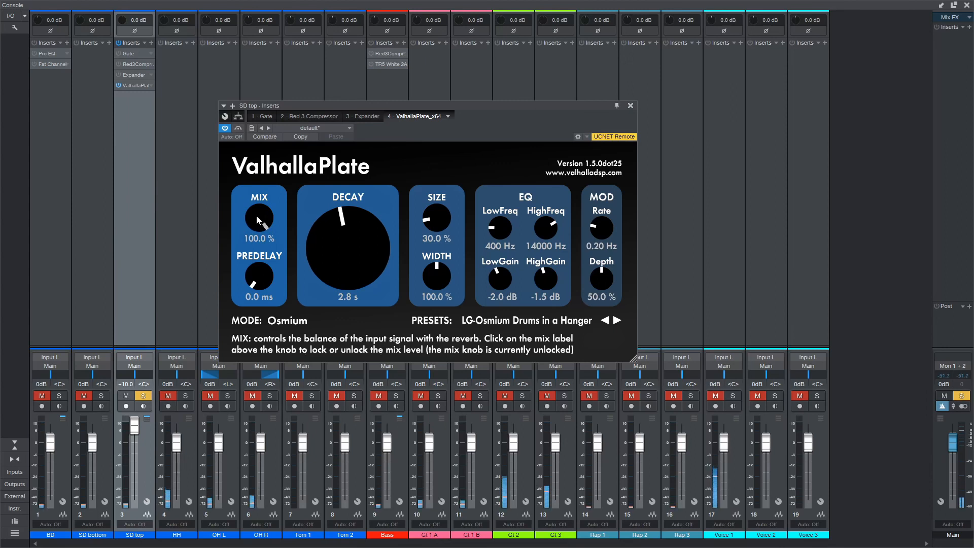
{"action": "left_click_drag", "start_coordinate": [258, 221], "coordinate": [238, 320]}
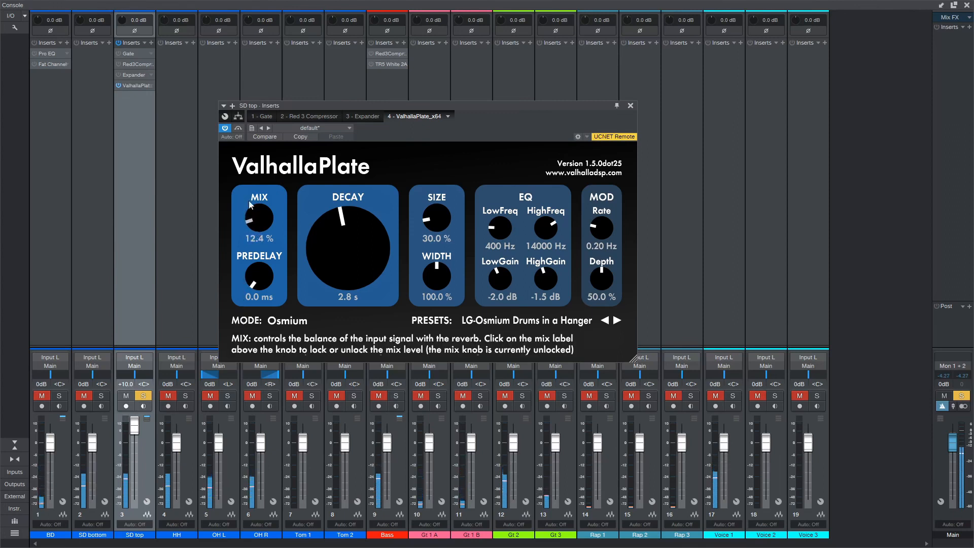
{"action": "left_click", "coordinate": [225, 128]}
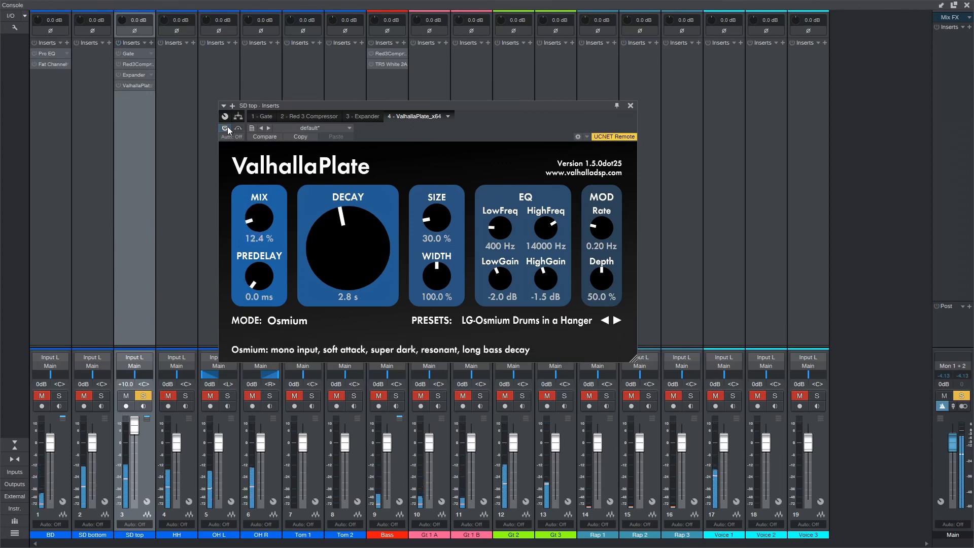
{"action": "left_click", "coordinate": [227, 128]}
- Raise ValhallaPlate's Mix to 15.2 % and check the snare again with the reverb bypassed and active
{"action": "left_click_drag", "start_coordinate": [263, 212], "coordinate": [264, 206]}
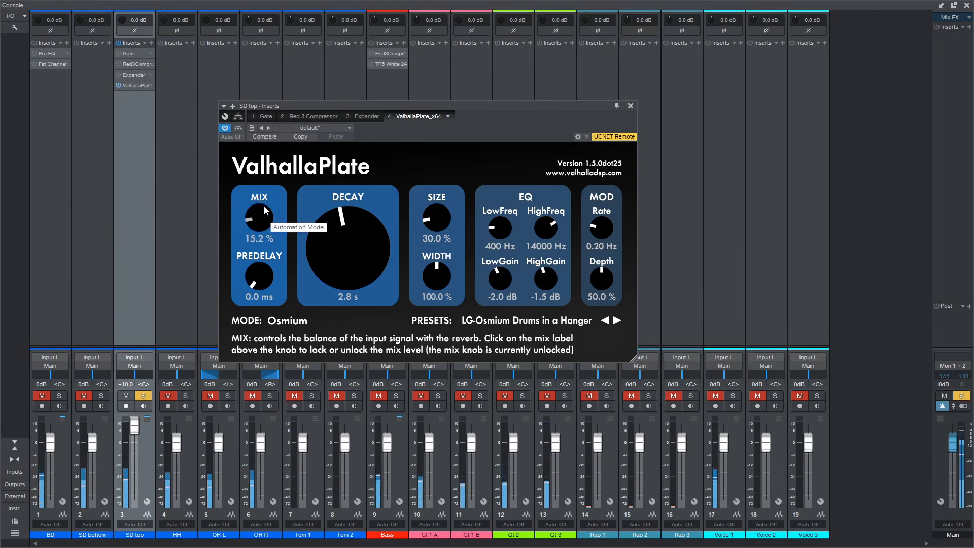
{"action": "left_click", "coordinate": [225, 129]}
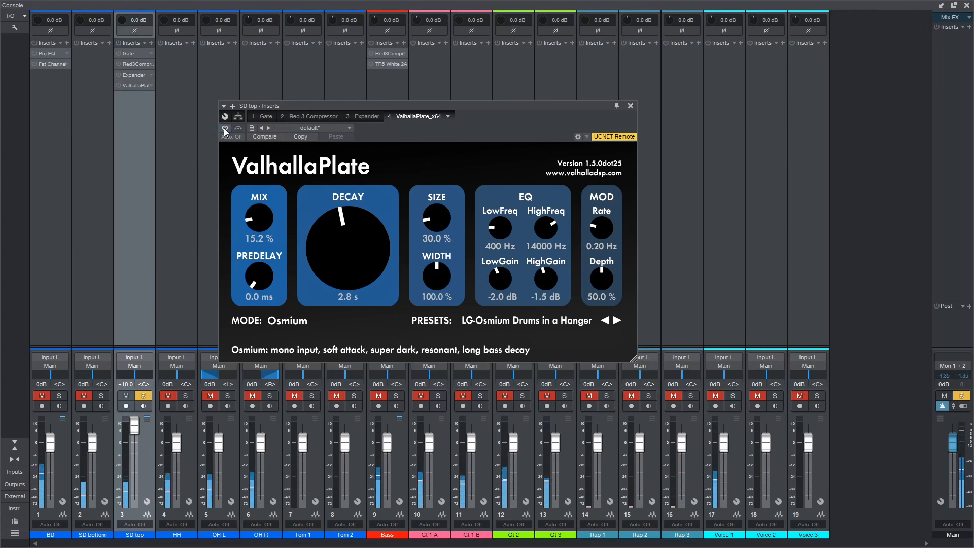
{"action": "left_click", "coordinate": [224, 129]}
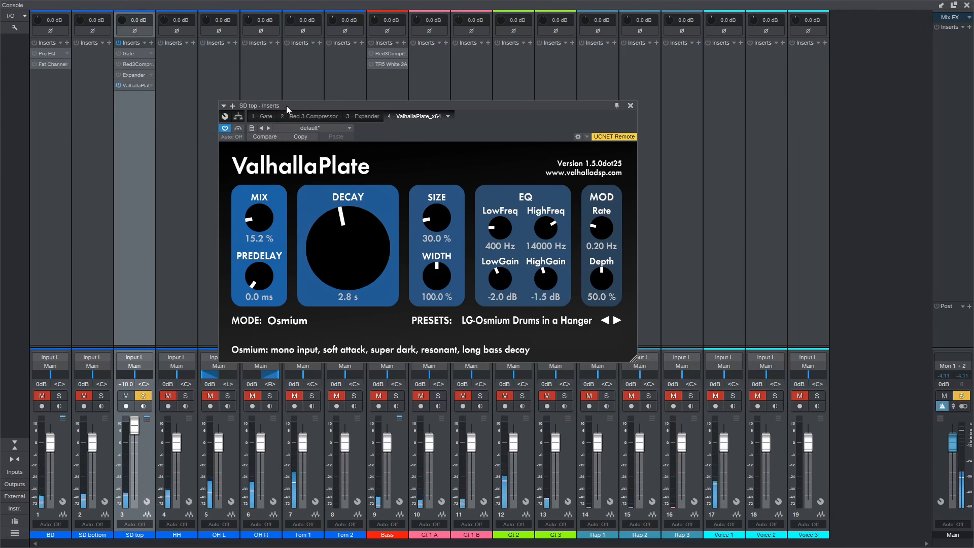
- Move the plug-in window aside, reset the SD top fader to 0 dB, and also solo OH L, OH R and BD
{"action": "left_click_drag", "start_coordinate": [286, 106], "coordinate": [337, 89]}
{"action": "left_click", "coordinate": [136, 437], "text": "alt"}
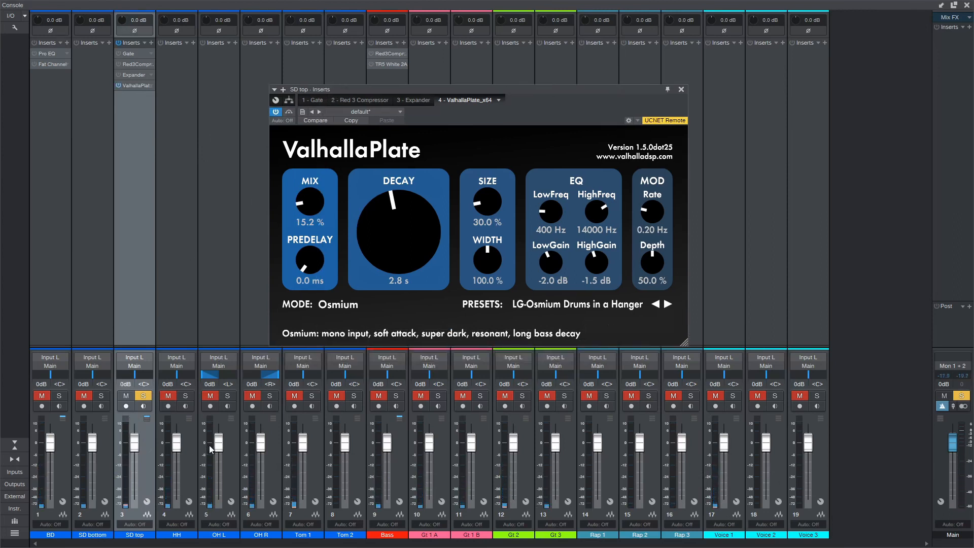
{"action": "left_click", "coordinate": [228, 397]}
{"action": "left_click", "coordinate": [270, 396]}
{"action": "left_click", "coordinate": [60, 398]}
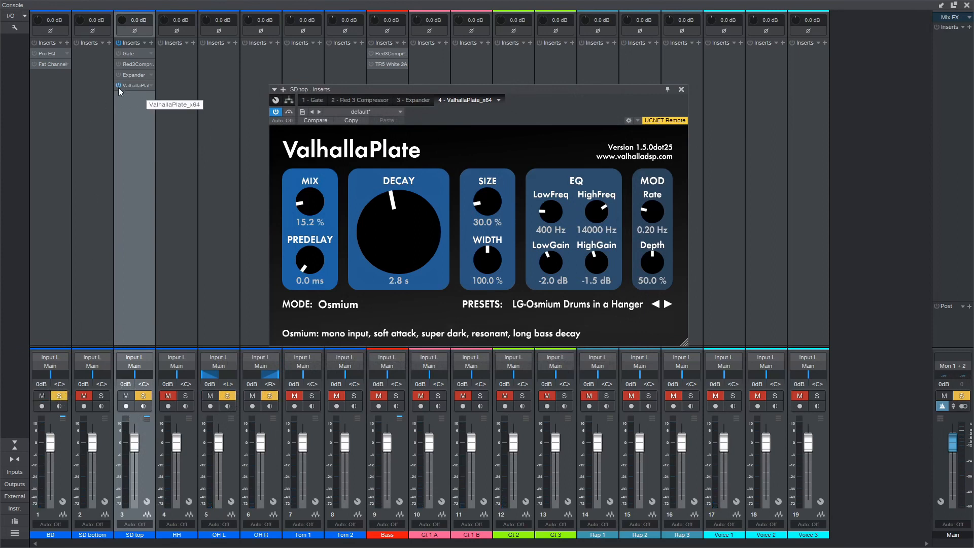
- Compare the soloed drums with ValhallaPlate bypassed and active, and raise the Main fader to +4.8 dB
{"action": "left_click", "coordinate": [276, 112]}
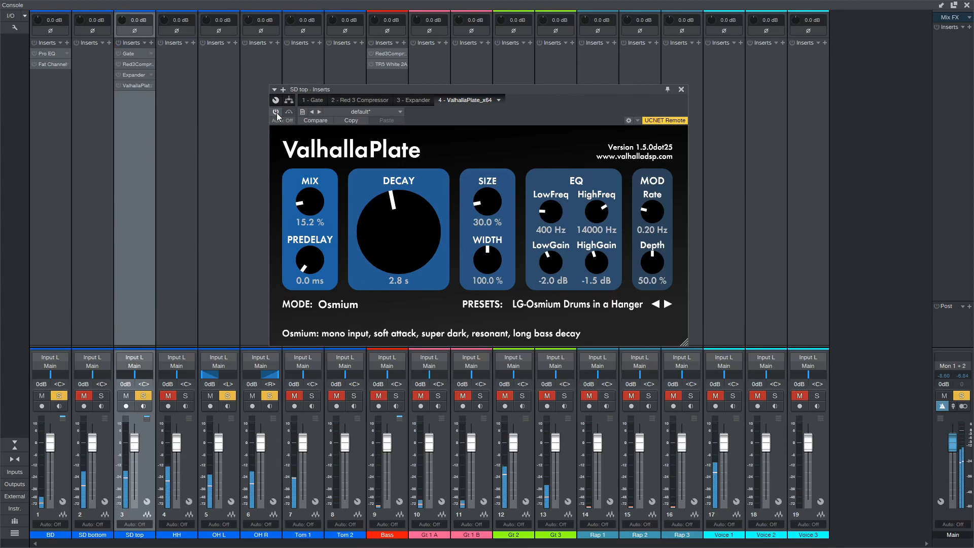
{"action": "left_click", "coordinate": [276, 112]}
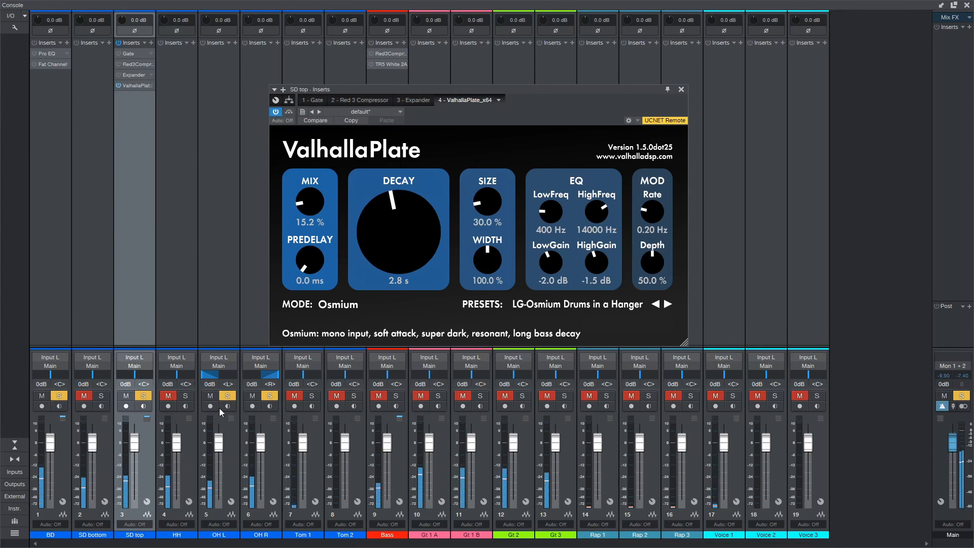
{"action": "left_click_drag", "start_coordinate": [952, 441], "coordinate": [944, 432]}
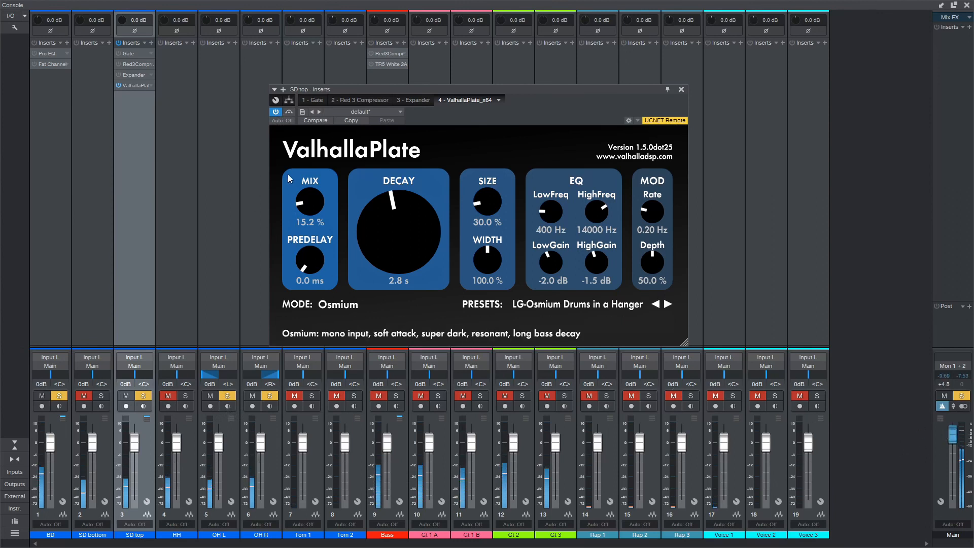
- Check the louder drum mix with the reverb off and on, and lower ValhallaPlate's Mix to 13.6 %
{"action": "left_click", "coordinate": [277, 113]}
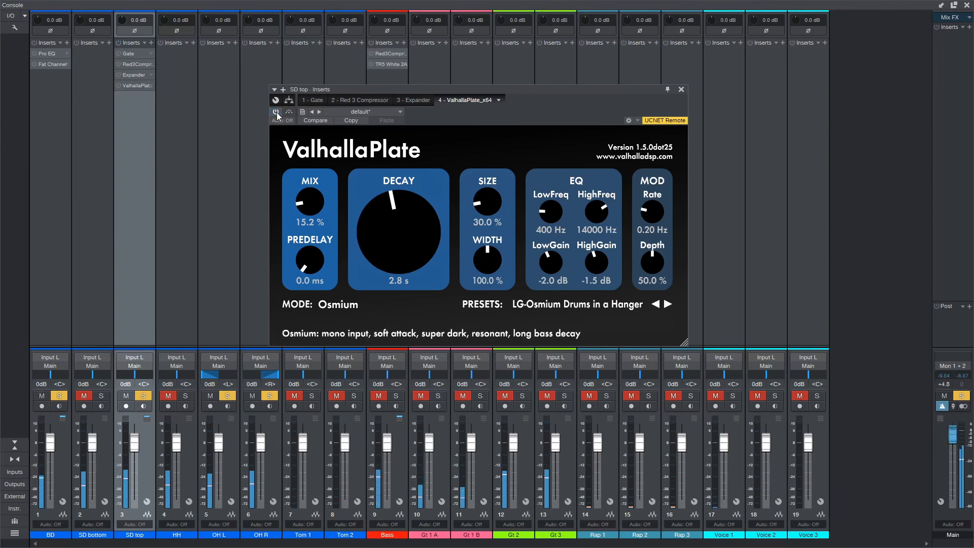
{"action": "left_click", "coordinate": [276, 112]}
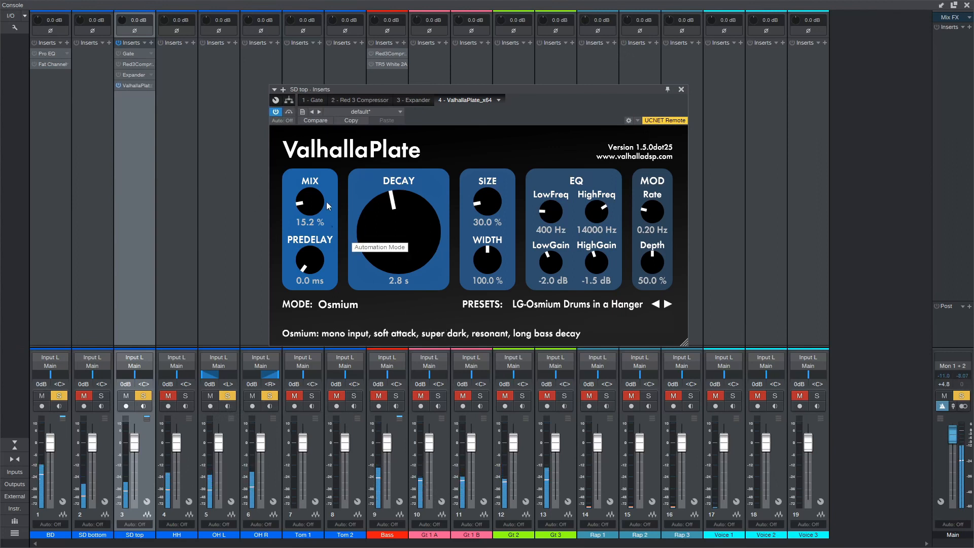
{"action": "left_click_drag", "start_coordinate": [321, 199], "coordinate": [321, 203]}
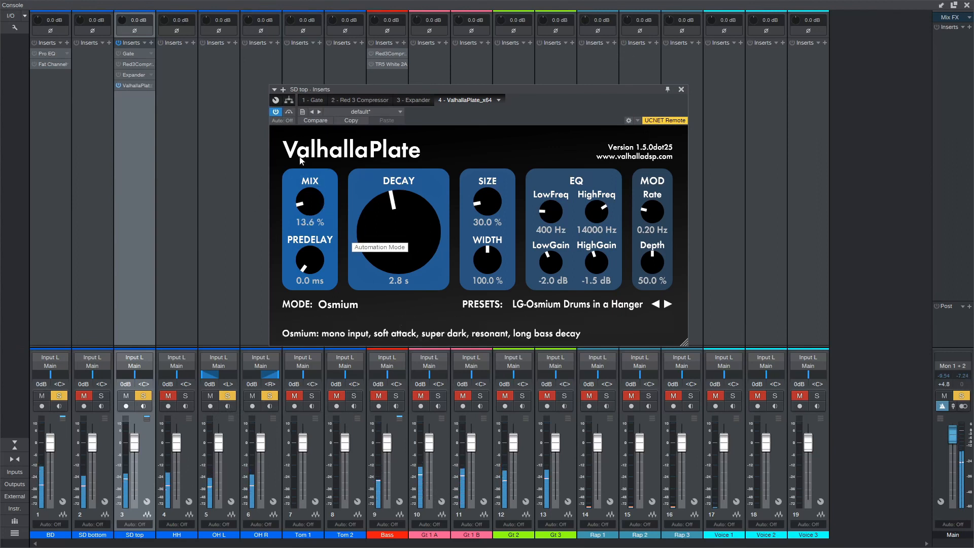
- Add Bass, Gt 1 A and Gt 1 B to the solo, panning Gt 1 A fully left and Gt 1 B fully right
{"action": "left_click", "coordinate": [396, 396]}
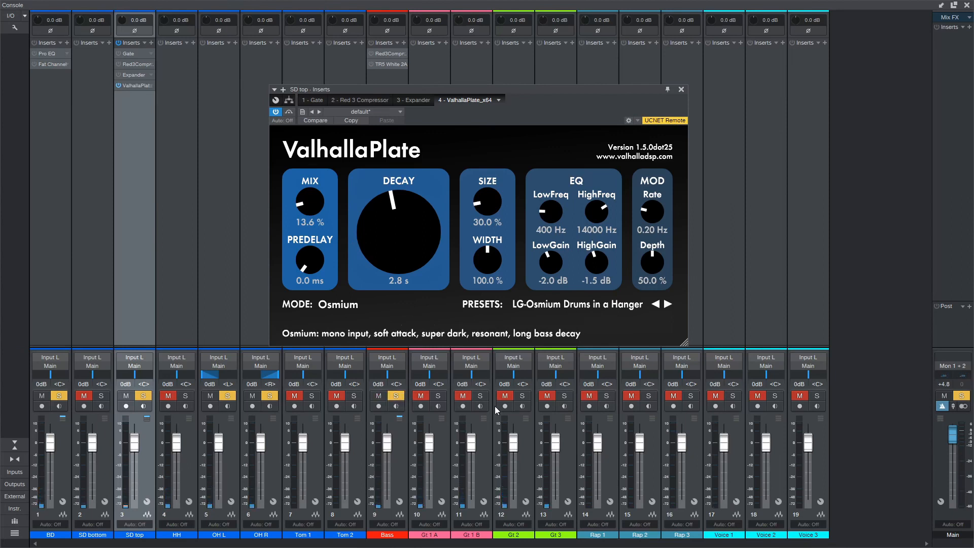
{"action": "left_click", "coordinate": [438, 395]}
{"action": "left_click", "coordinate": [480, 395]}
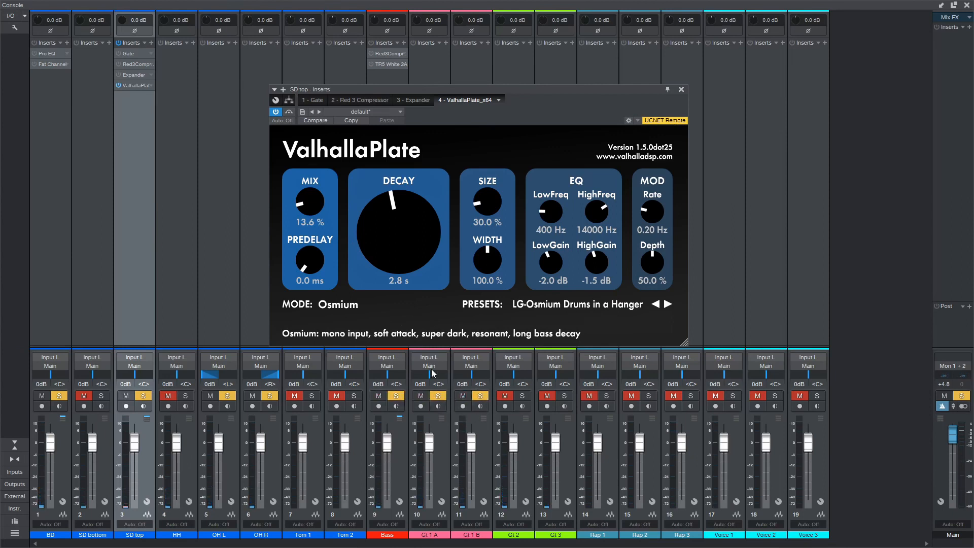
{"action": "left_click_drag", "start_coordinate": [429, 376], "coordinate": [532, 375]}
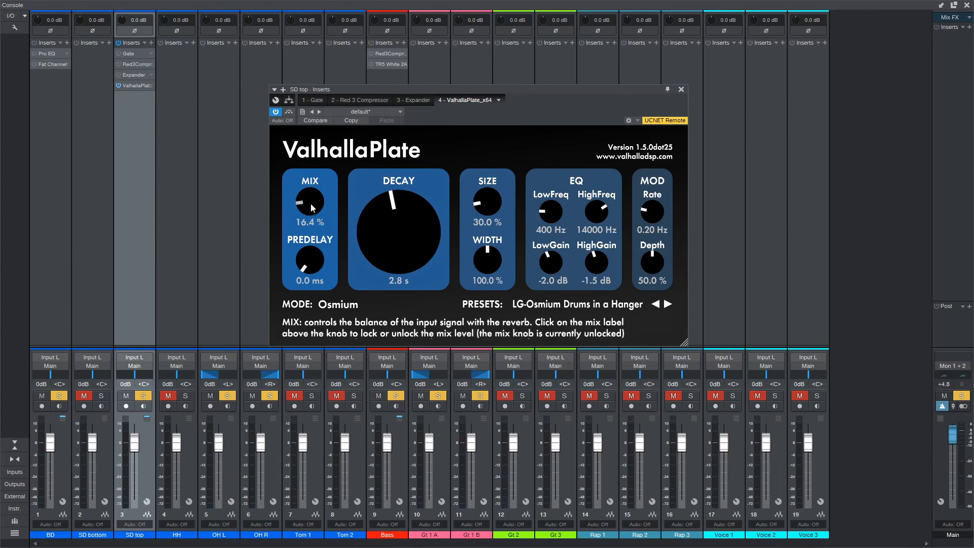
- Set ValhallaPlate's Mix to 14.4 % and play the soloed drums, bass and guitars with the reverb bypassed and active
{"action": "left_click_drag", "start_coordinate": [311, 204], "coordinate": [313, 207]}
{"action": "key", "text": "space"}
{"action": "left_click", "coordinate": [277, 114]}
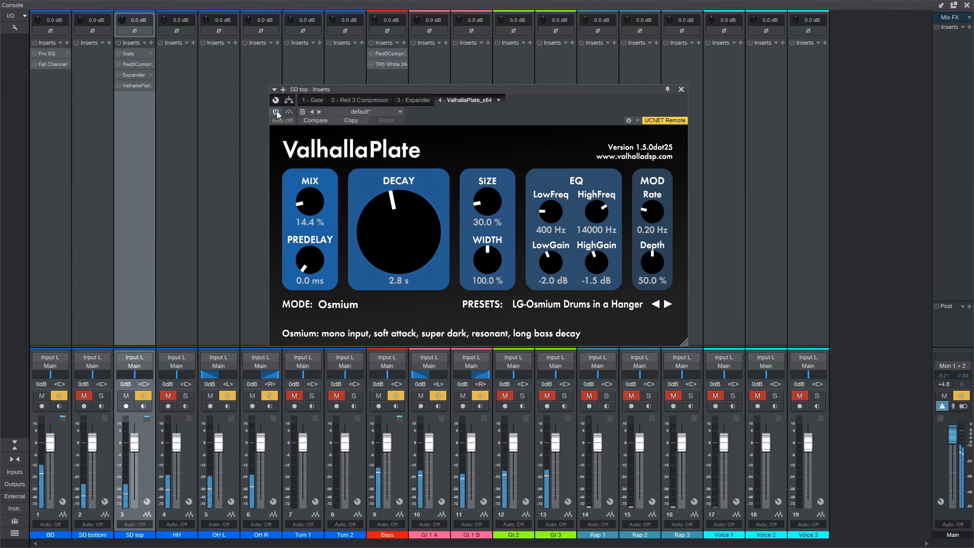
{"action": "left_click", "coordinate": [277, 115]}
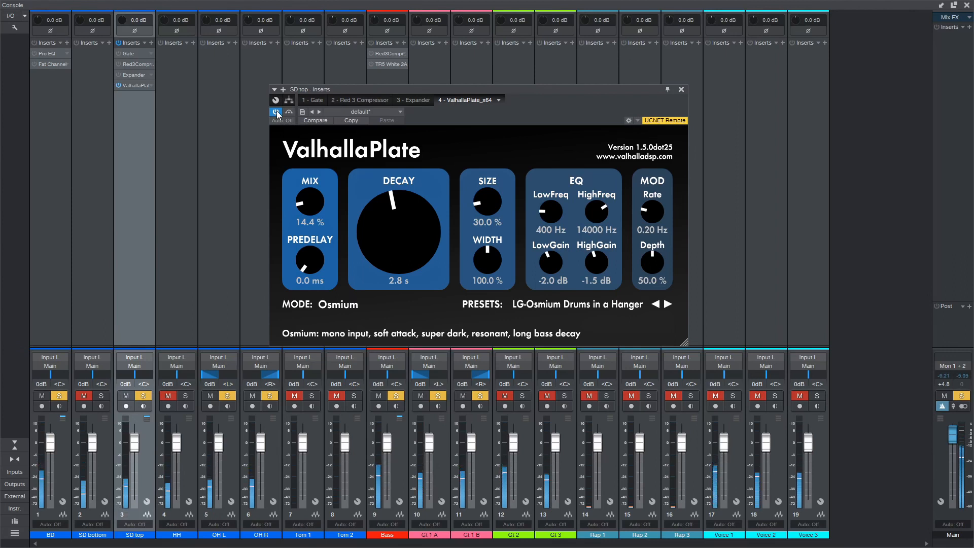
{"action": "left_click", "coordinate": [277, 114]}
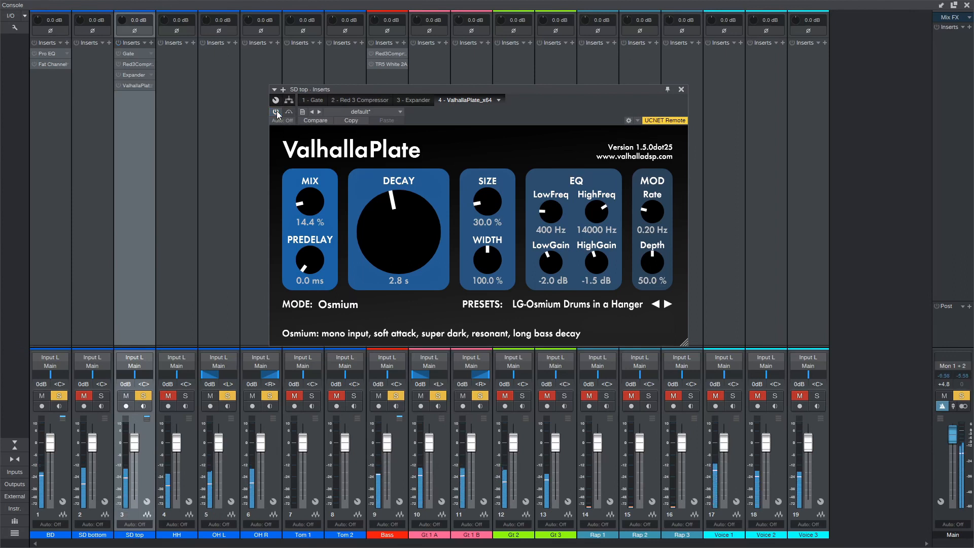
{"action": "left_click", "coordinate": [277, 114]}
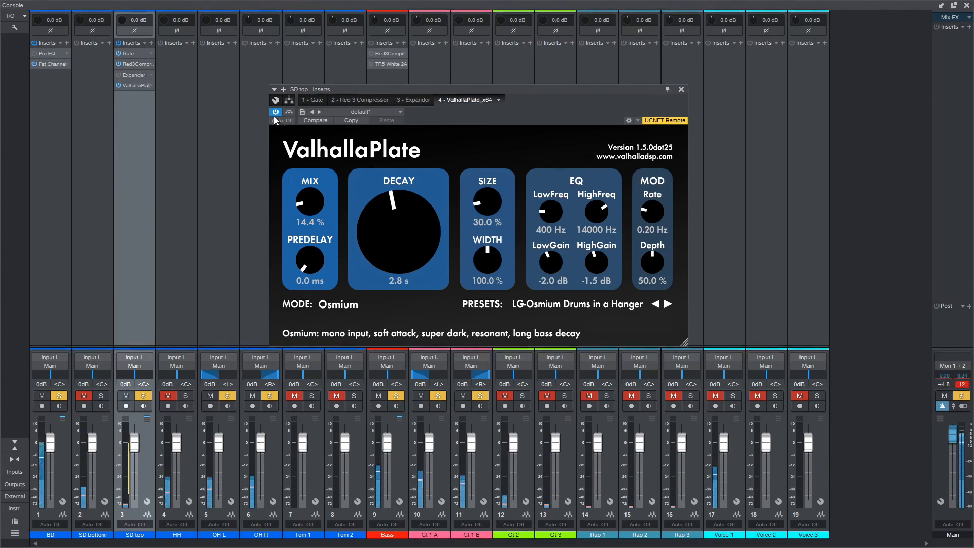
- Lower the BD fader to -4.3 dB and reduce ValhallaPlate's Mix on SD top to 9.2 %
{"action": "left_click_drag", "start_coordinate": [52, 443], "coordinate": [58, 455]}
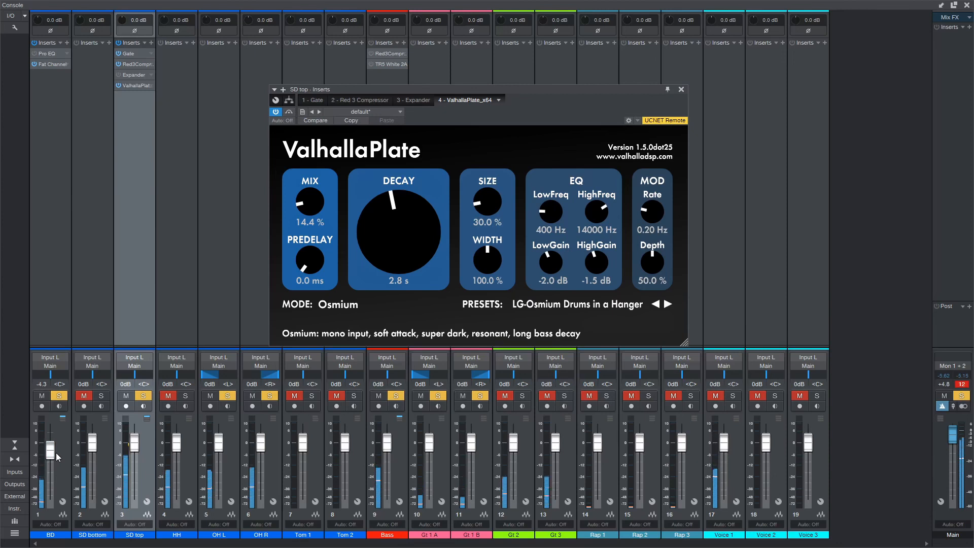
{"action": "scroll", "coordinate": [299, 209], "scroll_direction": "down", "scroll_amount": 3}
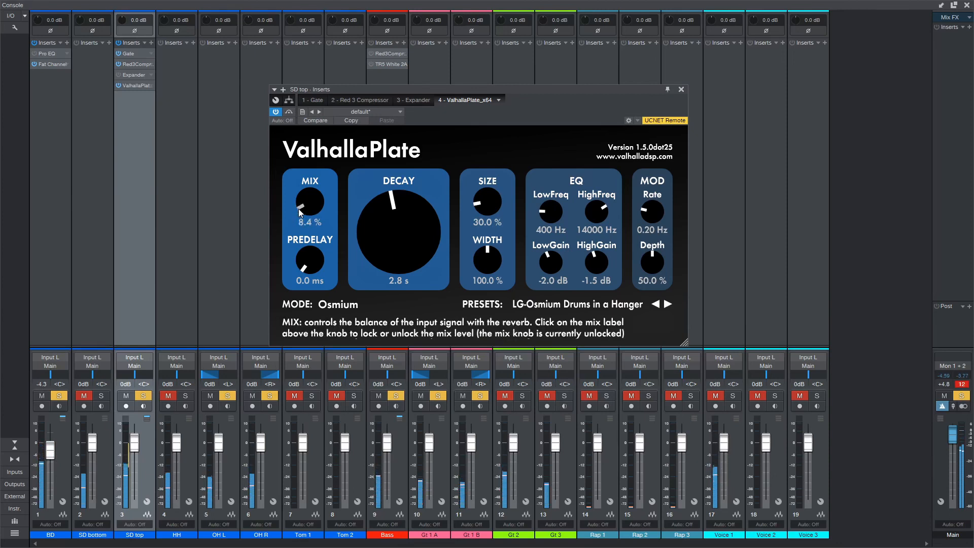
{"action": "left_click_drag", "start_coordinate": [298, 208], "coordinate": [300, 203]}
- Compare the full soloed mix with the subtler reverb bypassed and active, and close the ValhallaPlate window
{"action": "left_click", "coordinate": [276, 113]}
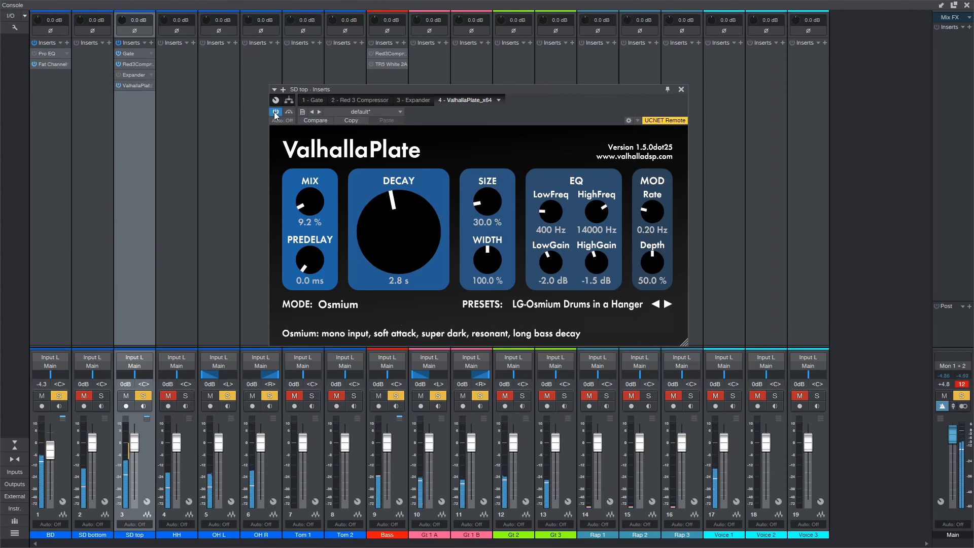
{"action": "left_click", "coordinate": [276, 113]}
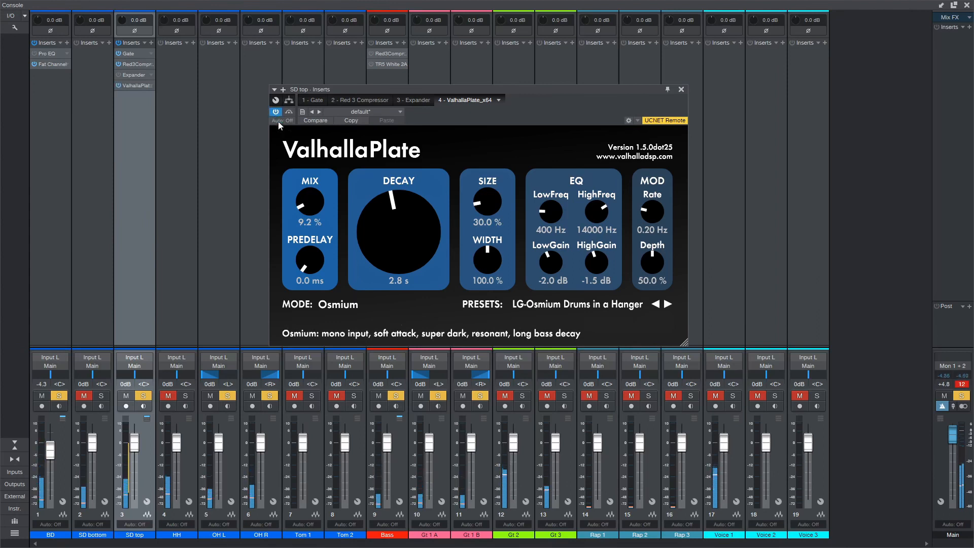
{"action": "left_click", "coordinate": [681, 90]}
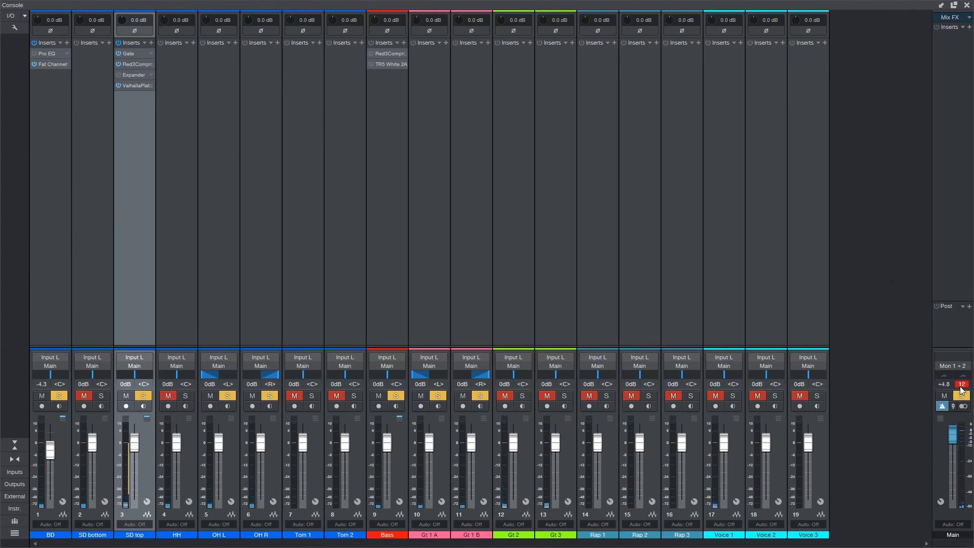
- Clear all solos, bypass the SD top inserts, and reset the OH R pan to centre
{"action": "left_click", "coordinate": [957, 396]}
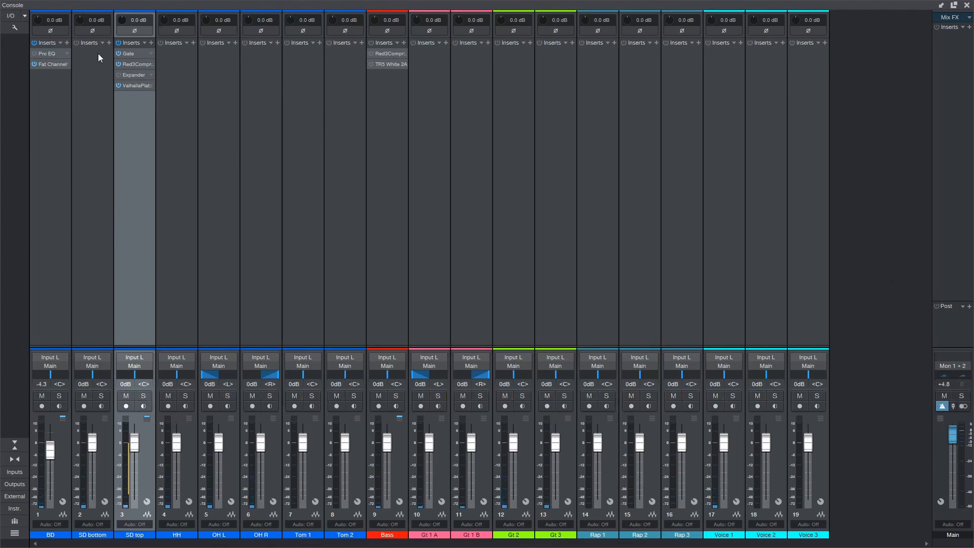
{"action": "left_click", "coordinate": [119, 44]}
{"action": "left_click", "coordinate": [263, 385], "text": "alt"}
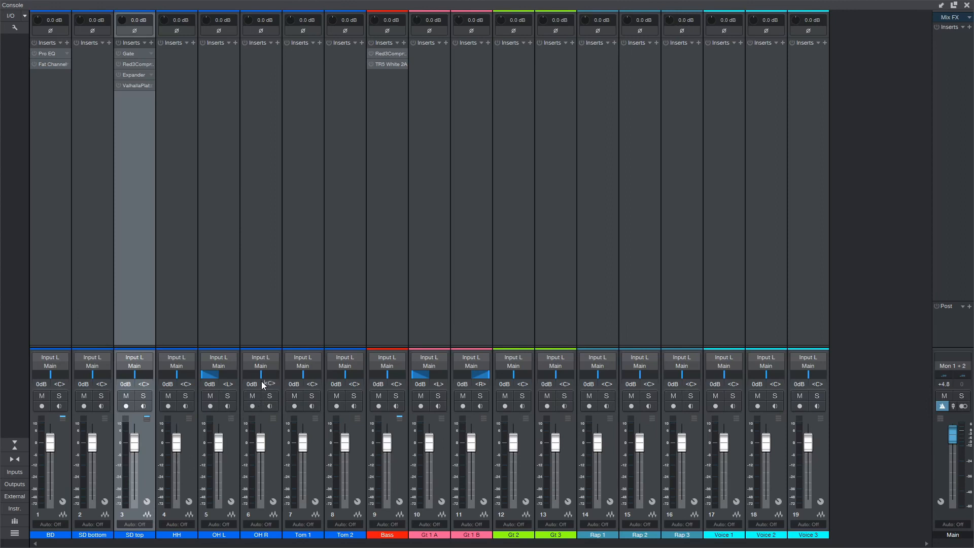
- Solo the OH R channel and insert the Analog Delay plug-in on it
{"action": "left_click", "coordinate": [270, 397]}
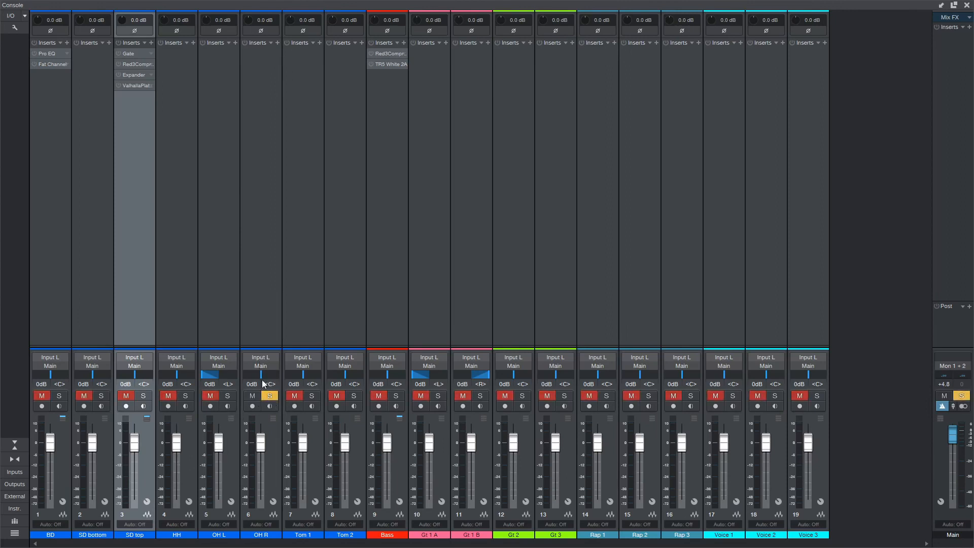
{"action": "left_click", "coordinate": [279, 43]}
{"action": "type", "text": "delay"}
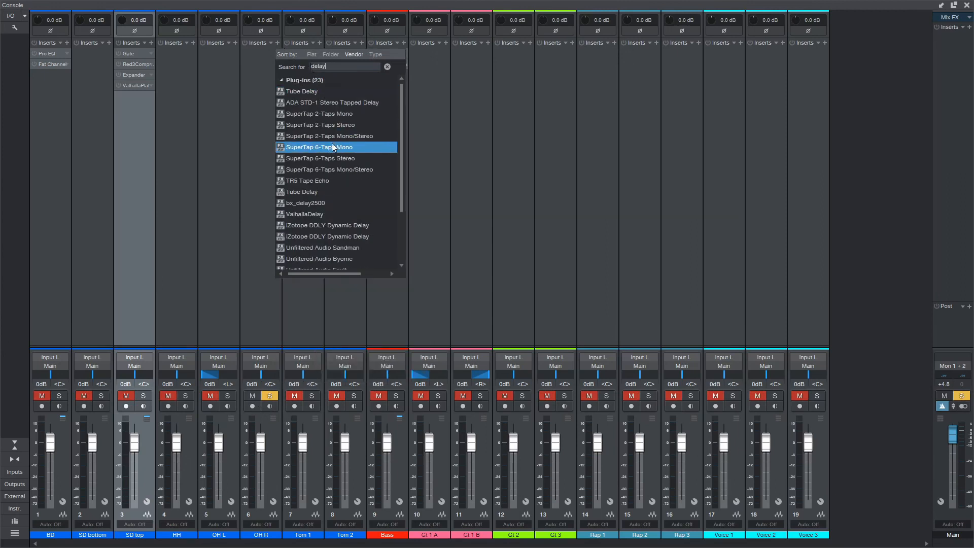
{"action": "scroll", "coordinate": [335, 148], "scroll_direction": "down", "scroll_amount": 2}
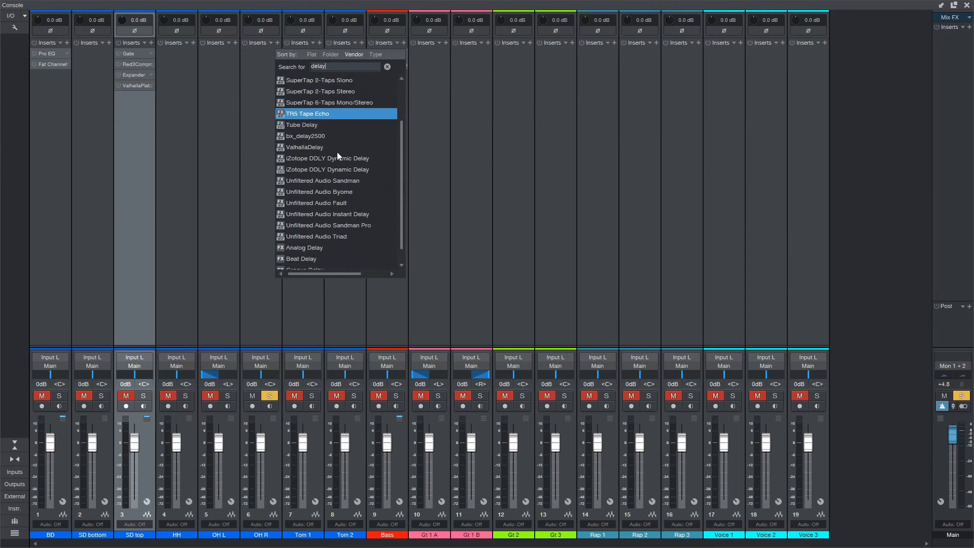
{"action": "left_click", "coordinate": [335, 241]}
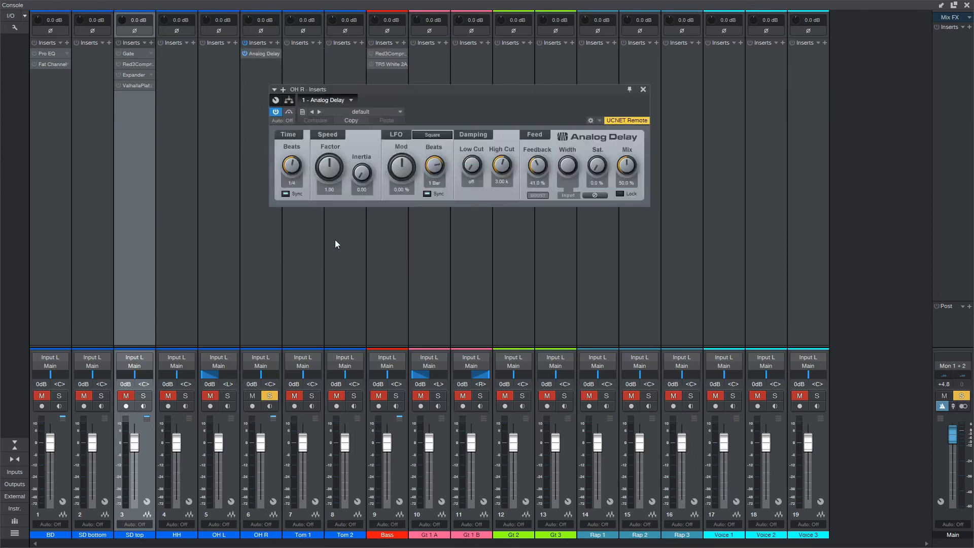
- Load the Slap you back preset in OH R's Analog Delay and compare the delay bypassed and active
{"action": "left_click", "coordinate": [363, 114]}
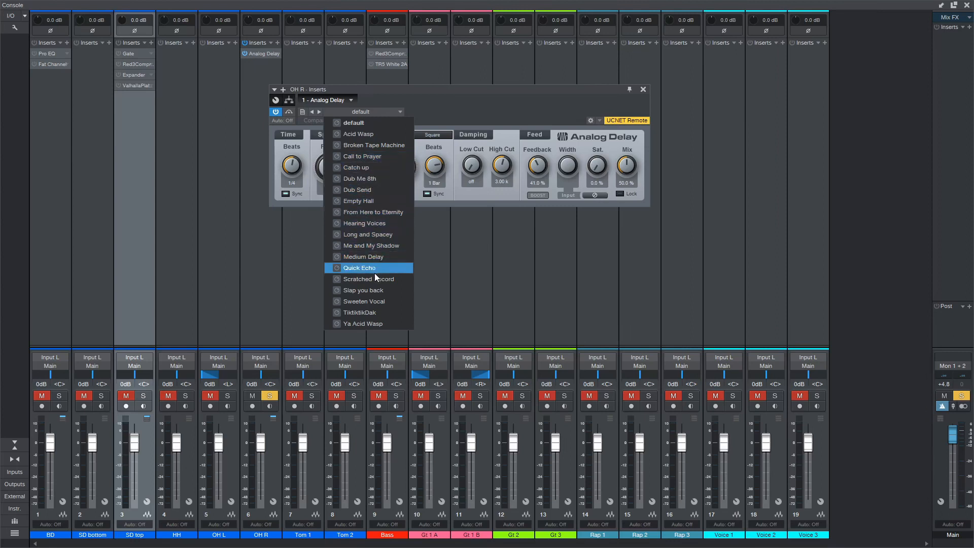
{"action": "left_click", "coordinate": [377, 292]}
{"action": "left_click", "coordinate": [442, 223]}
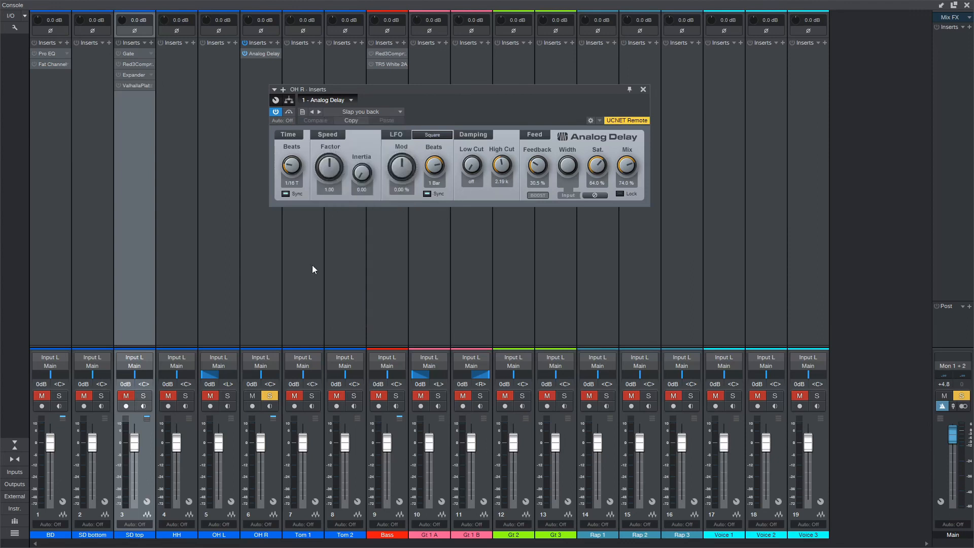
{"action": "left_click", "coordinate": [275, 112]}
{"action": "left_click", "coordinate": [276, 112]}
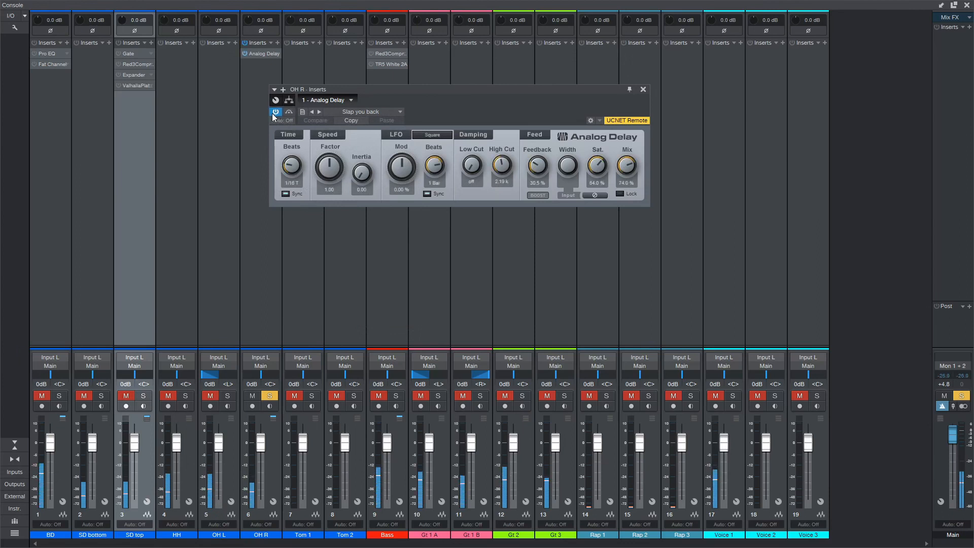
- Try a 1/32 D delay time on OH R, audition the Dub Me 8th, Quick Echo and Catch up presets, and load Medium Delay
{"action": "left_click_drag", "start_coordinate": [290, 164], "coordinate": [290, 160]}
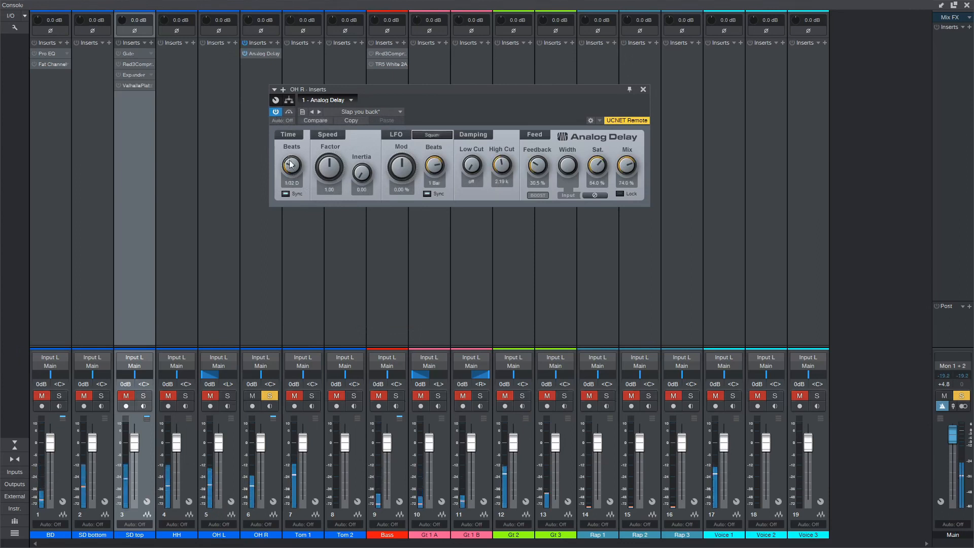
{"action": "left_click", "coordinate": [340, 111]}
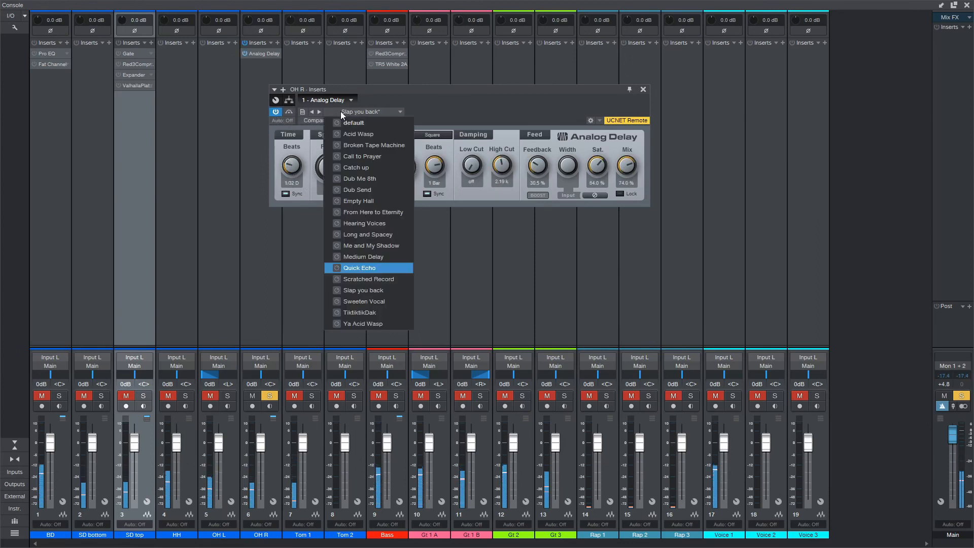
{"action": "left_click", "coordinate": [362, 178]}
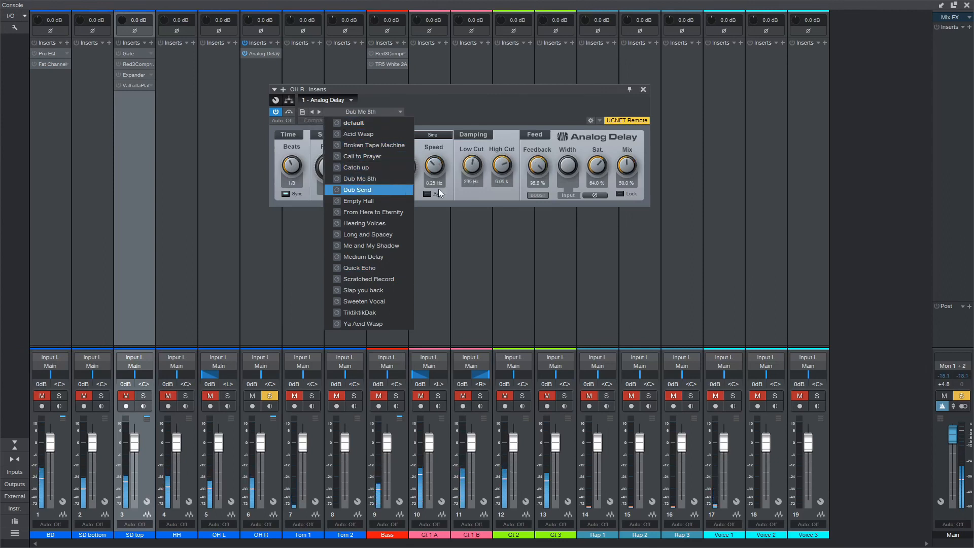
{"action": "left_click", "coordinate": [373, 268]}
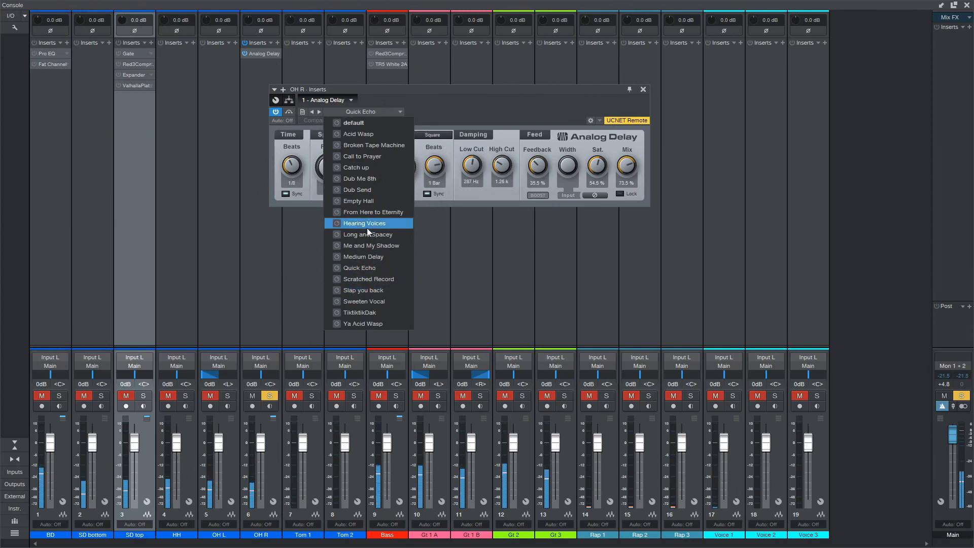
{"action": "left_click", "coordinate": [360, 192]}
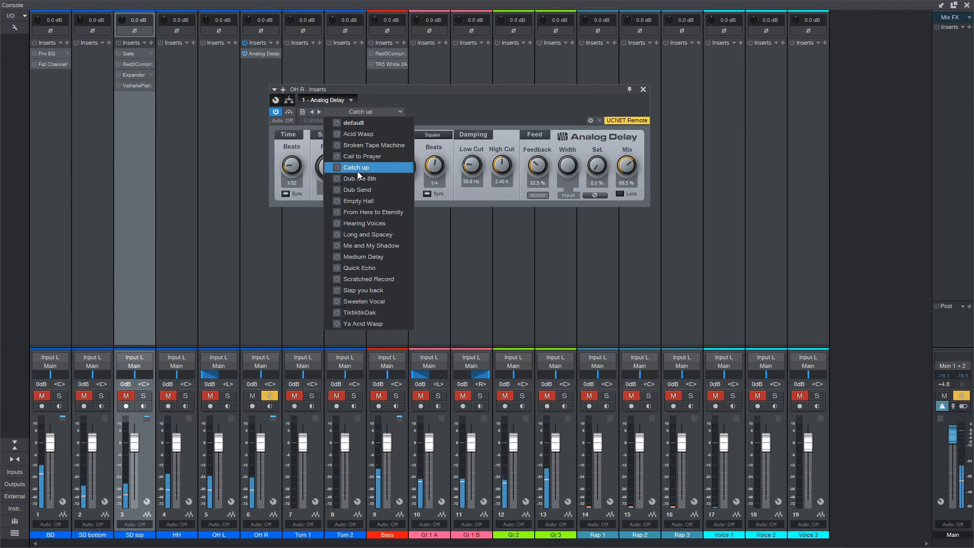
{"action": "left_click", "coordinate": [356, 266]}
{"action": "left_click", "coordinate": [359, 260]}
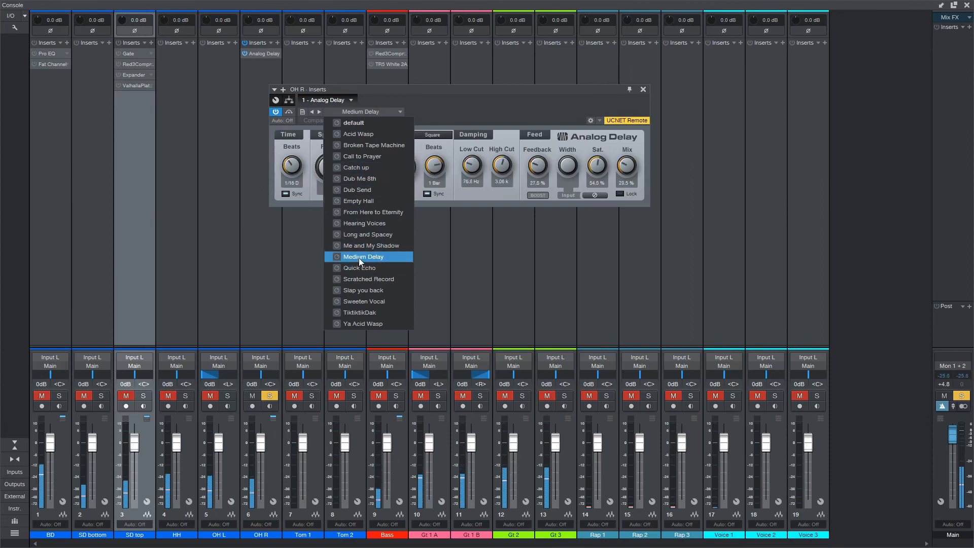
{"action": "left_click", "coordinate": [467, 195]}
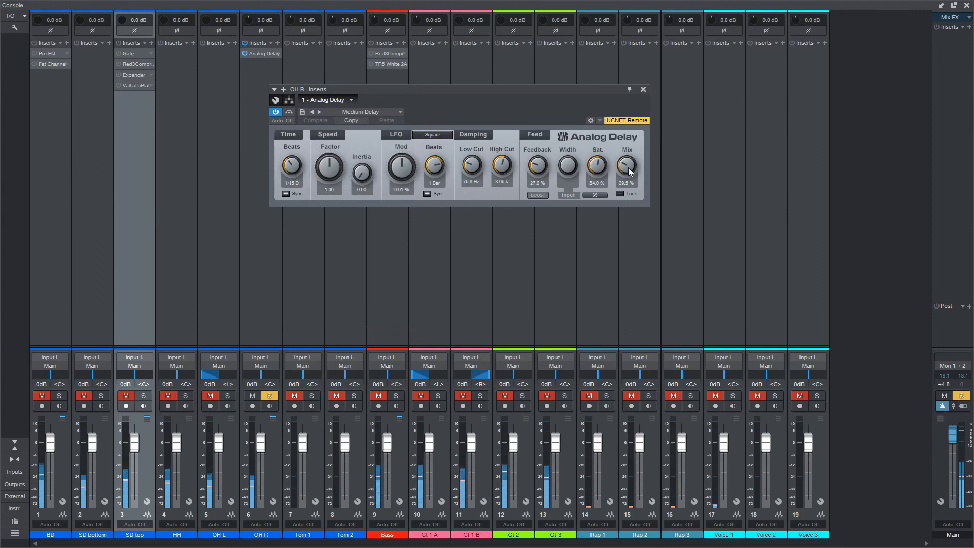
- Set OH R's Analog Delay to 37.0 % Mix and 37.0 % Feedback, and close its window
{"action": "left_click_drag", "start_coordinate": [628, 171], "coordinate": [628, 163]}
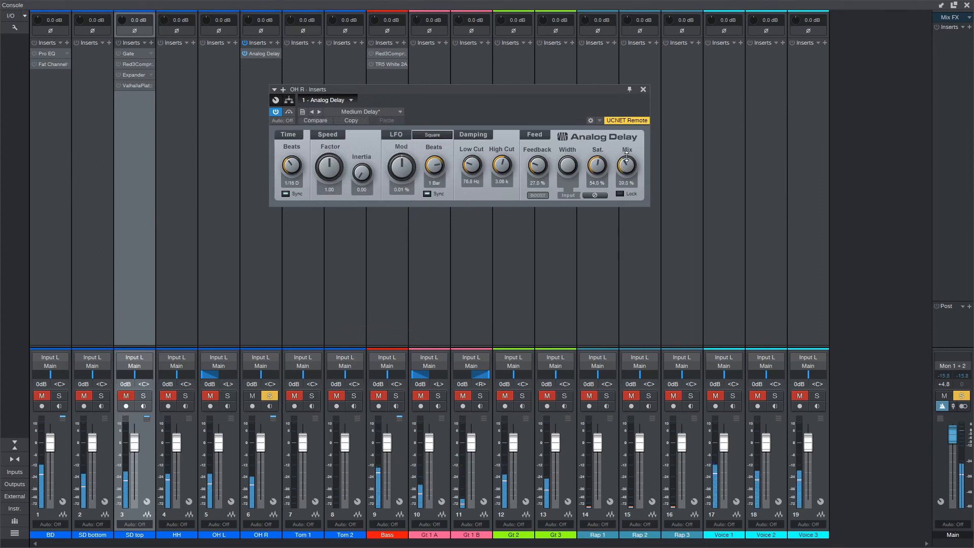
{"action": "left_click_drag", "start_coordinate": [542, 168], "coordinate": [539, 154]}
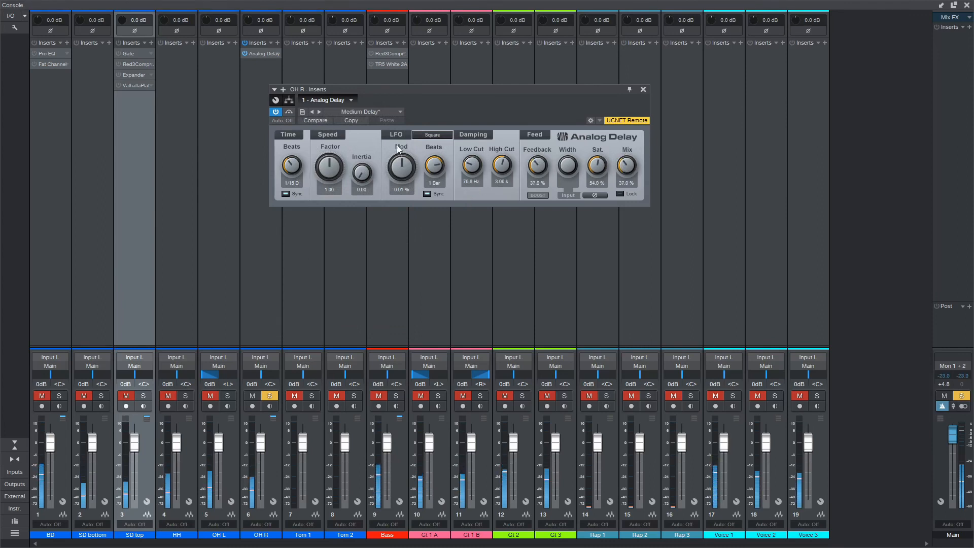
{"action": "left_click", "coordinate": [643, 90]}
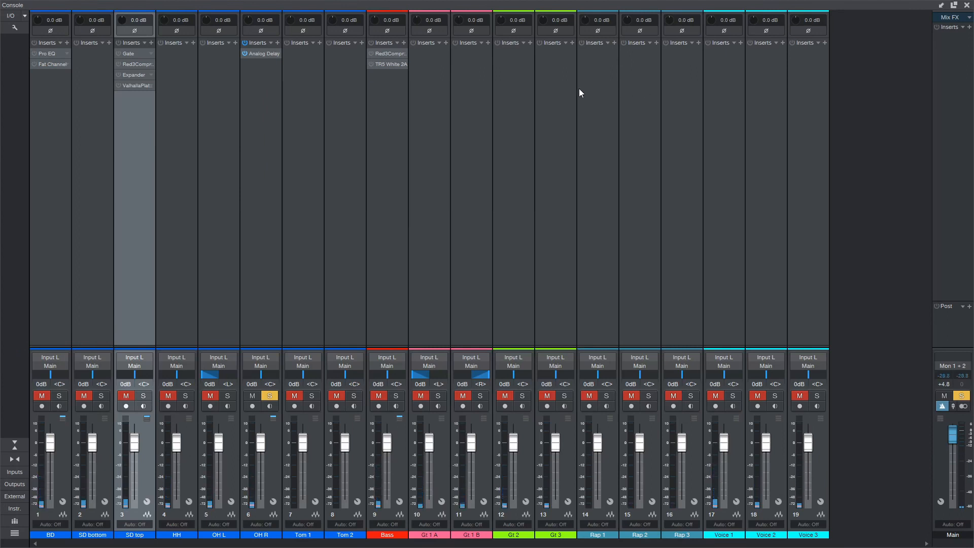
- Solo Voice 1 instead of OH R and copy OH R's Analog Delay onto the Voice 1 inserts
{"action": "left_click", "coordinate": [269, 395]}
{"action": "left_click", "coordinate": [731, 396]}
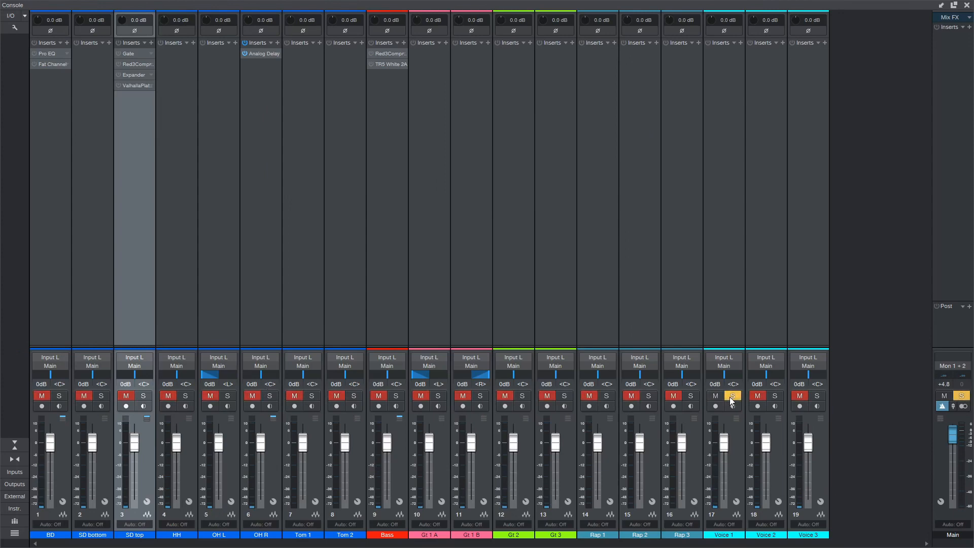
{"action": "left_click_drag", "start_coordinate": [257, 57], "coordinate": [714, 61]}
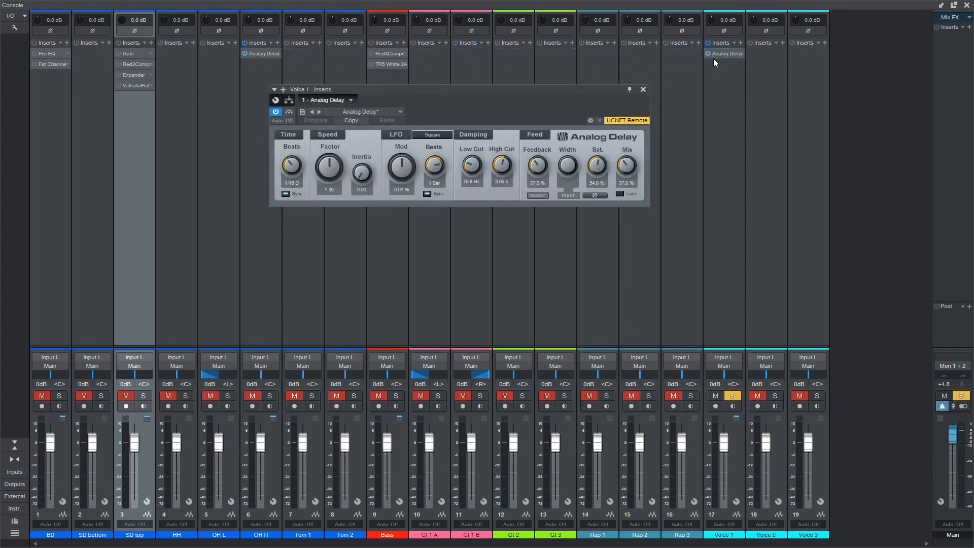
- Start playback around bar 77 of the arrangement, extend the loop end to about bar 106, and return to the mixing console
{"action": "key", "text": "F3"}
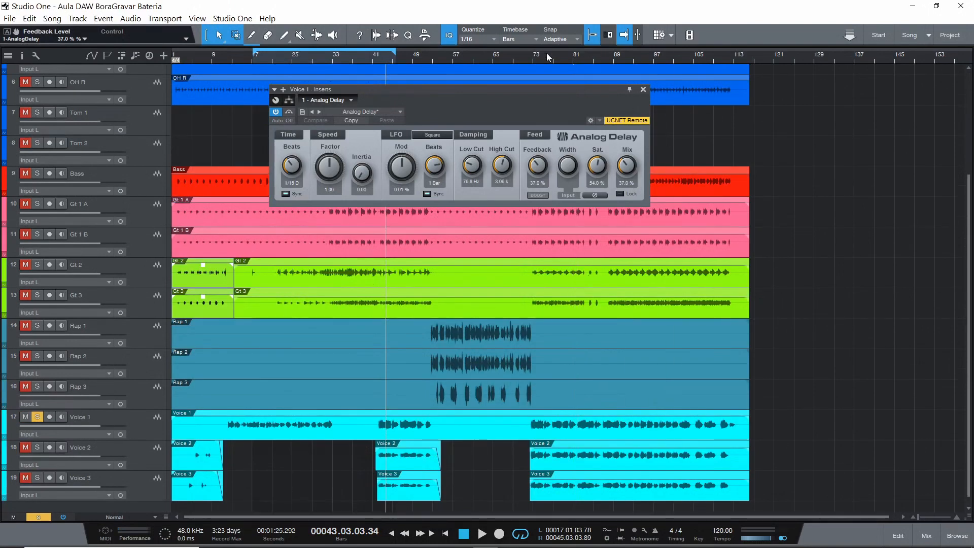
{"action": "left_click", "coordinate": [554, 58]}
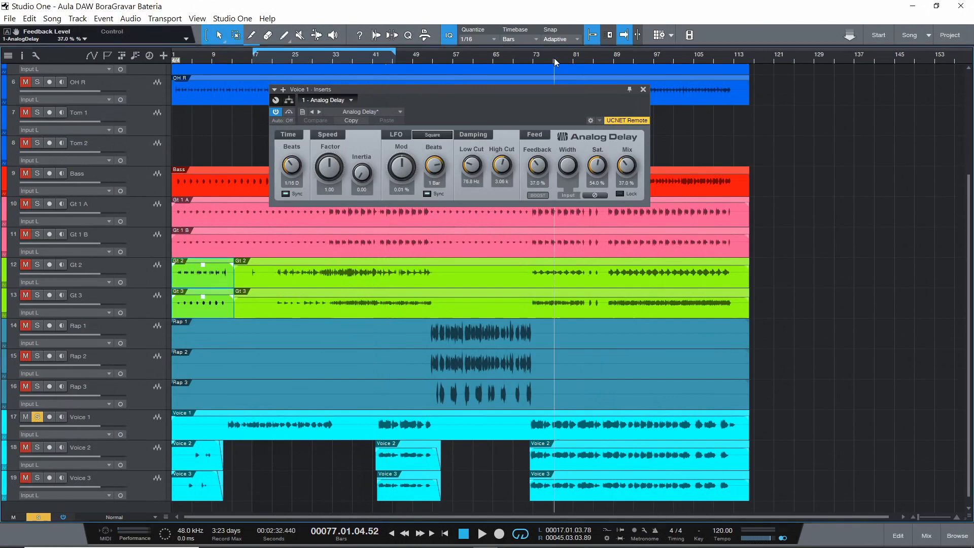
{"action": "key", "text": "space"}
{"action": "left_click", "coordinate": [699, 58], "text": "alt"}
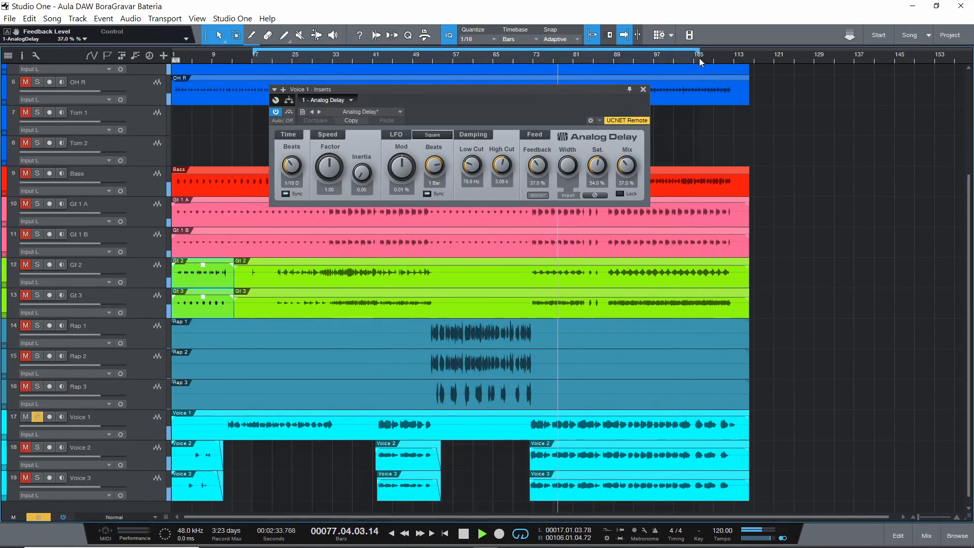
{"action": "left_click", "coordinate": [561, 60], "text": "ctrl"}
{"action": "key", "text": "F3"}
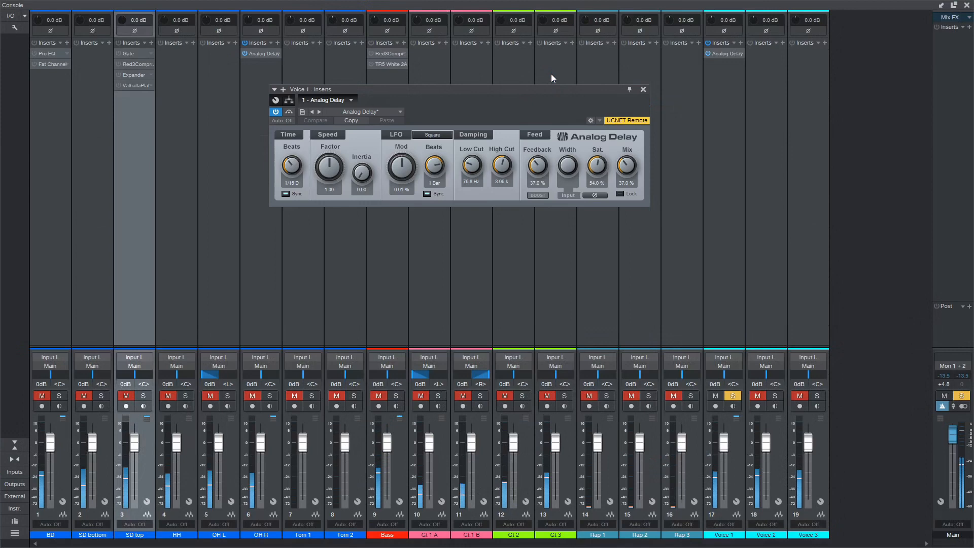
- Audition the Voice 1 delay presets Me and My Shadow, Dub Me 8th, Sweeten Vocal, Call to Prayer, Slap you back and Hearing Voices
{"action": "left_click", "coordinate": [360, 111]}
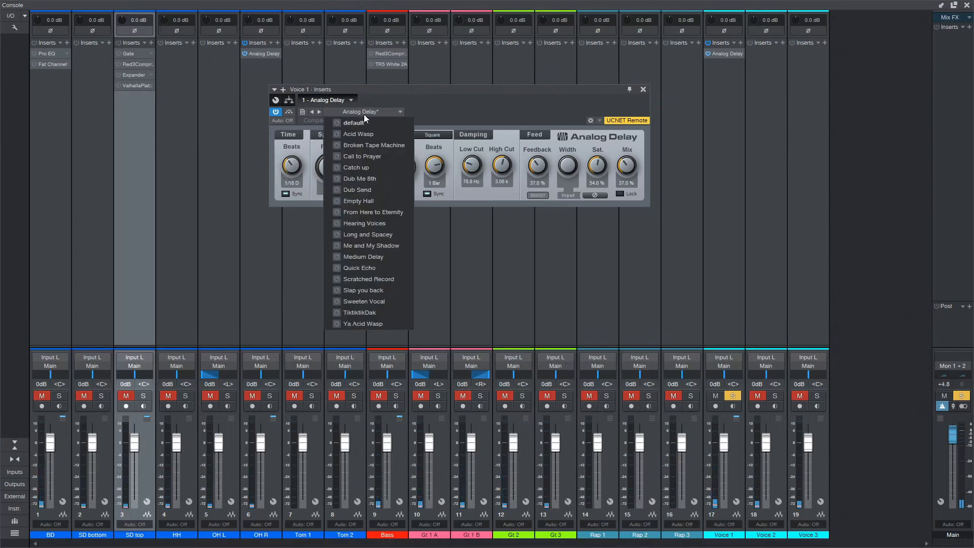
{"action": "left_click", "coordinate": [385, 245]}
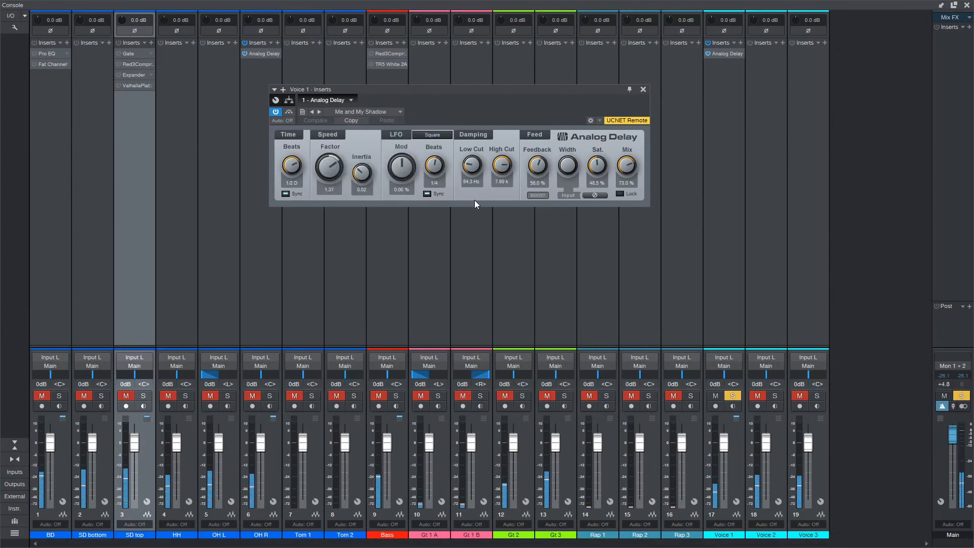
{"action": "left_click", "coordinate": [338, 111]}
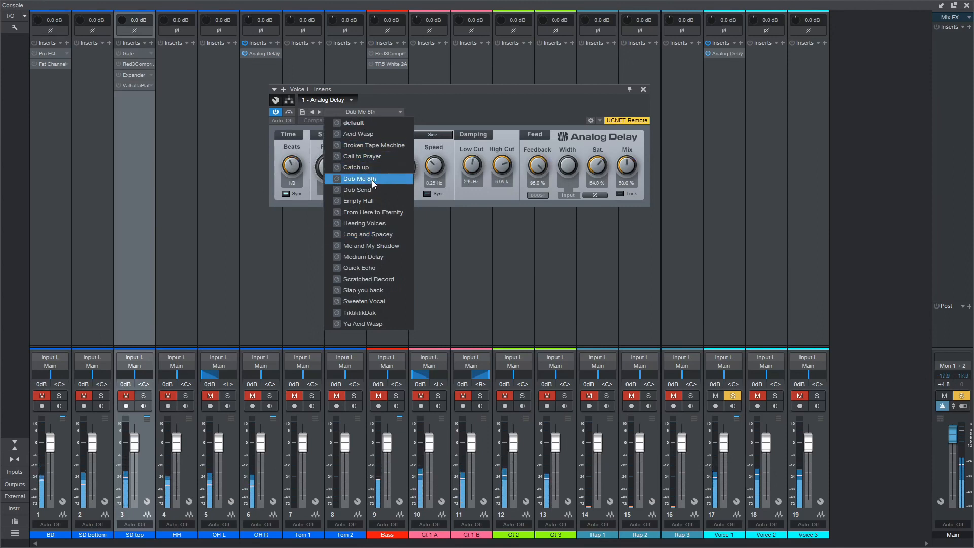
{"action": "left_click", "coordinate": [369, 280]}
{"action": "left_click", "coordinate": [370, 301]}
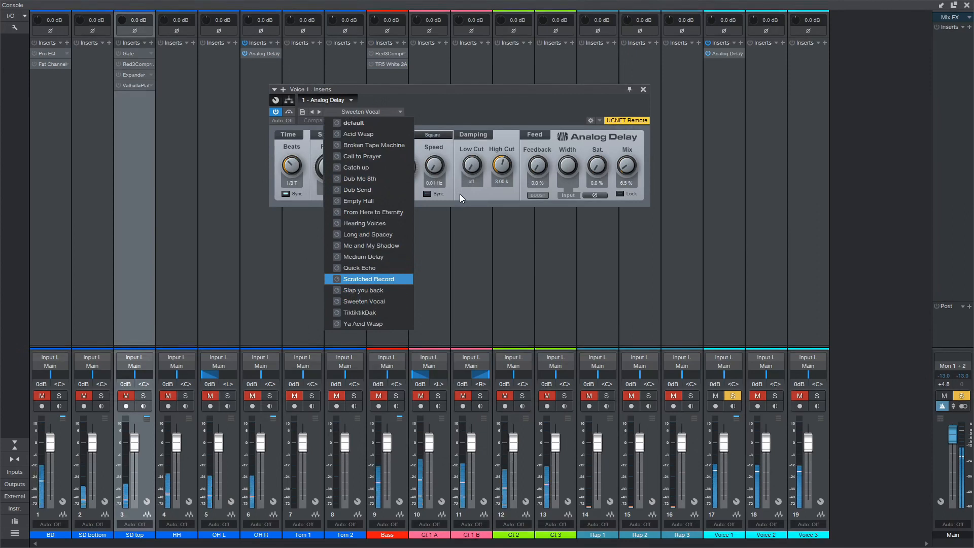
{"action": "left_click", "coordinate": [364, 149]}
{"action": "left_click", "coordinate": [363, 156]}
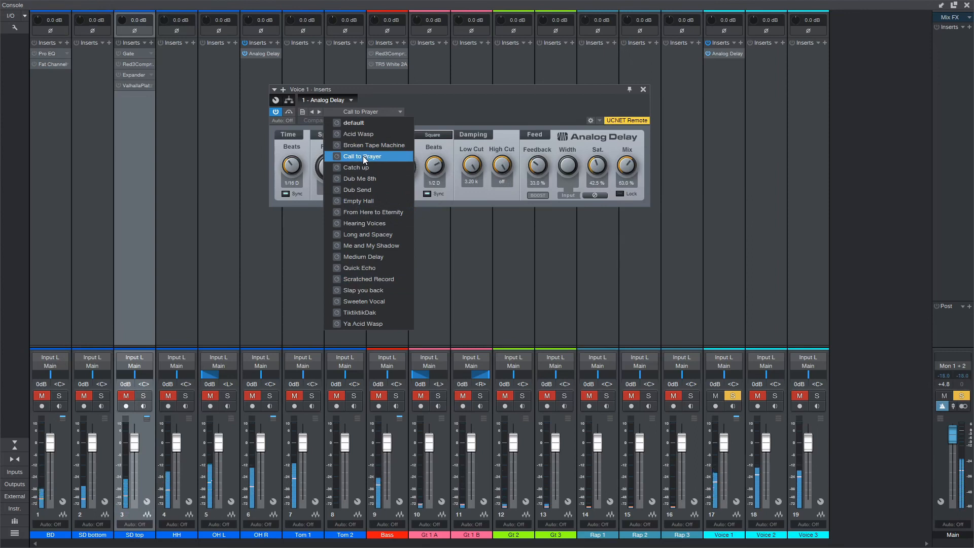
{"action": "left_click", "coordinate": [380, 190]}
{"action": "left_click", "coordinate": [374, 290]}
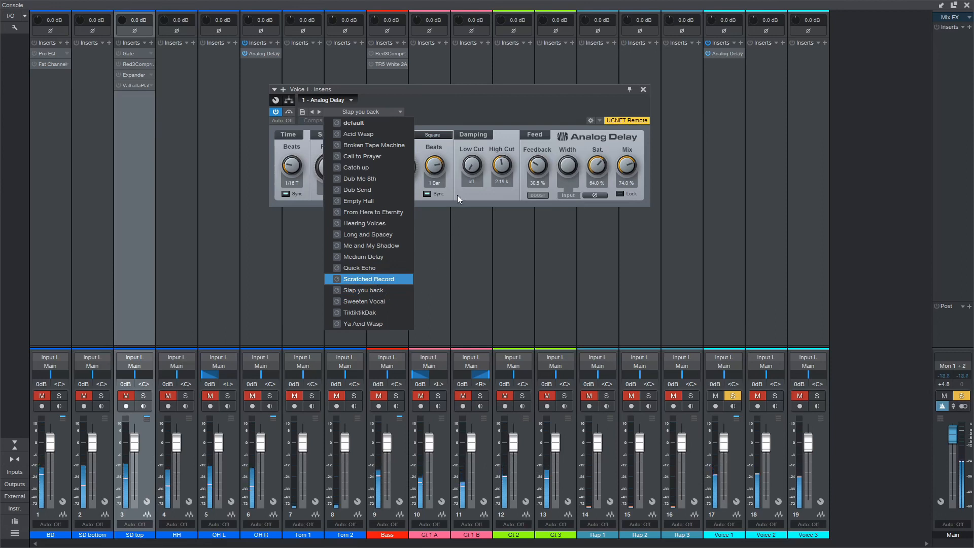
{"action": "left_click", "coordinate": [385, 221]}
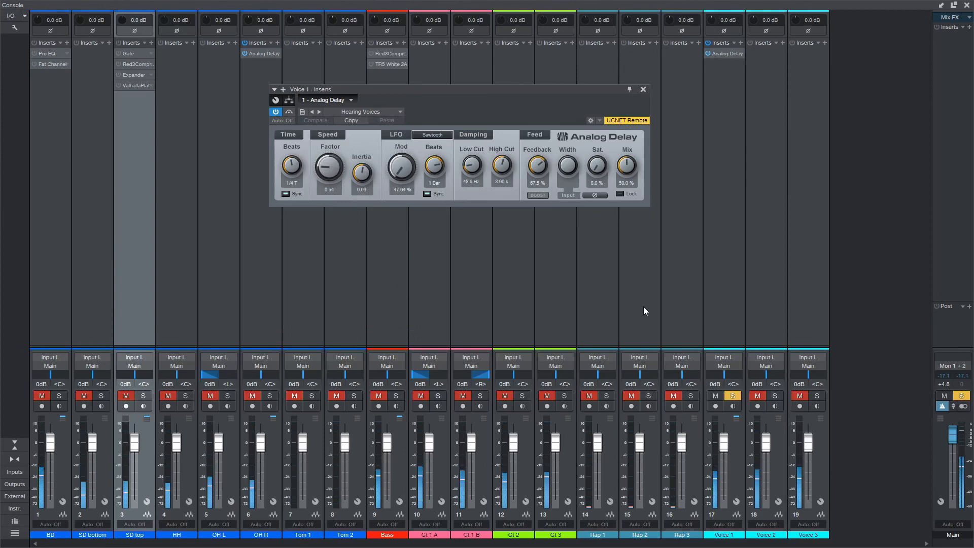
{"action": "left_click", "coordinate": [642, 90]}
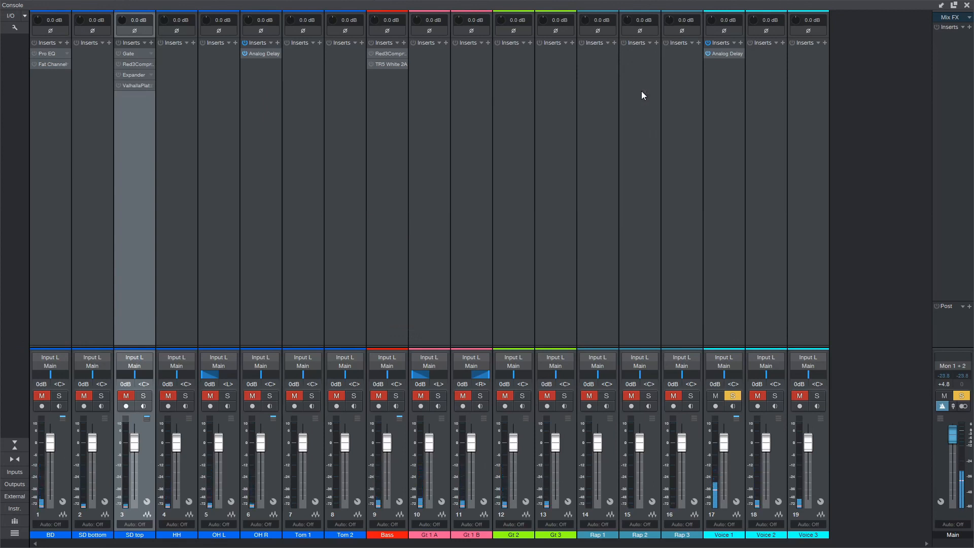
- Remove Analog Delay from both Voice 1 and OH R, and clear the Voice 1 solo
{"action": "right_click", "coordinate": [740, 53]}
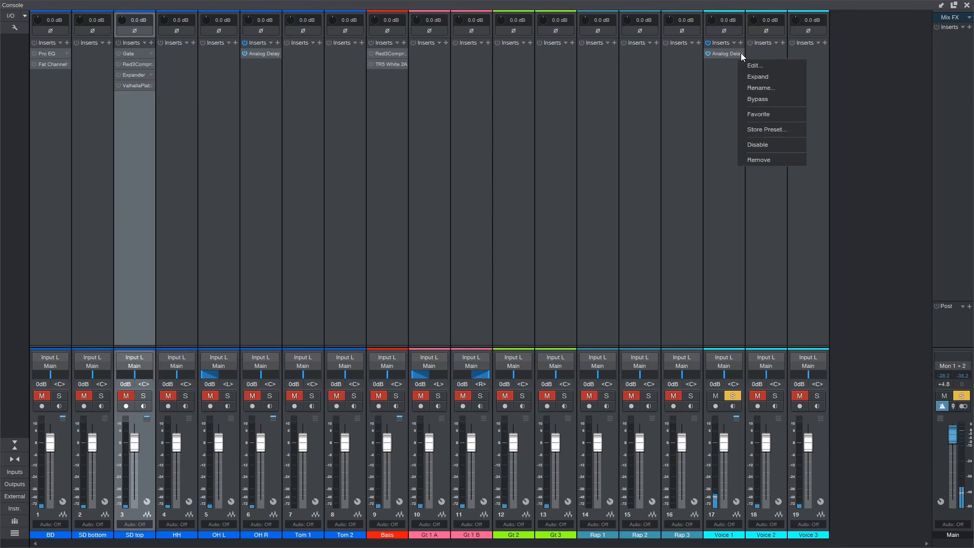
{"action": "left_click", "coordinate": [750, 160]}
{"action": "left_click", "coordinate": [731, 395]}
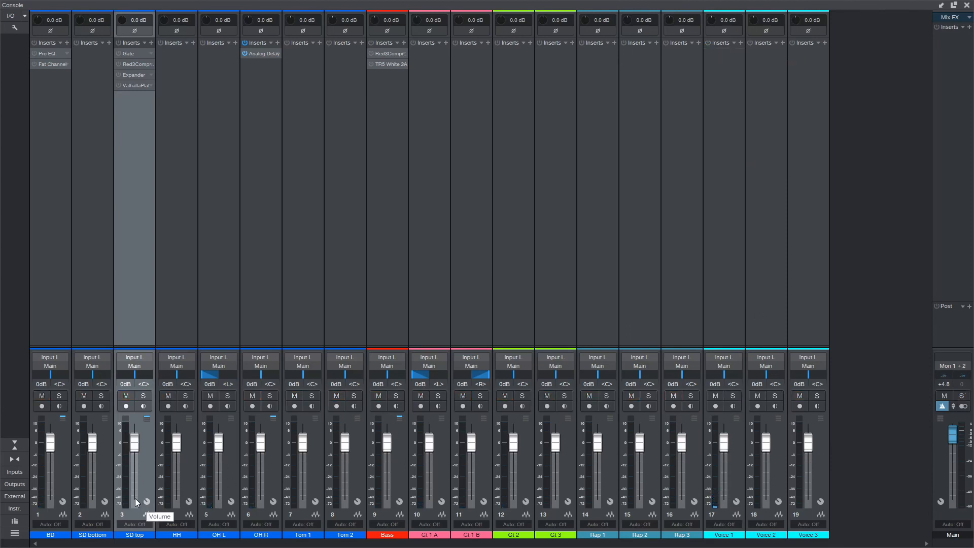
{"action": "left_click", "coordinate": [276, 54]}
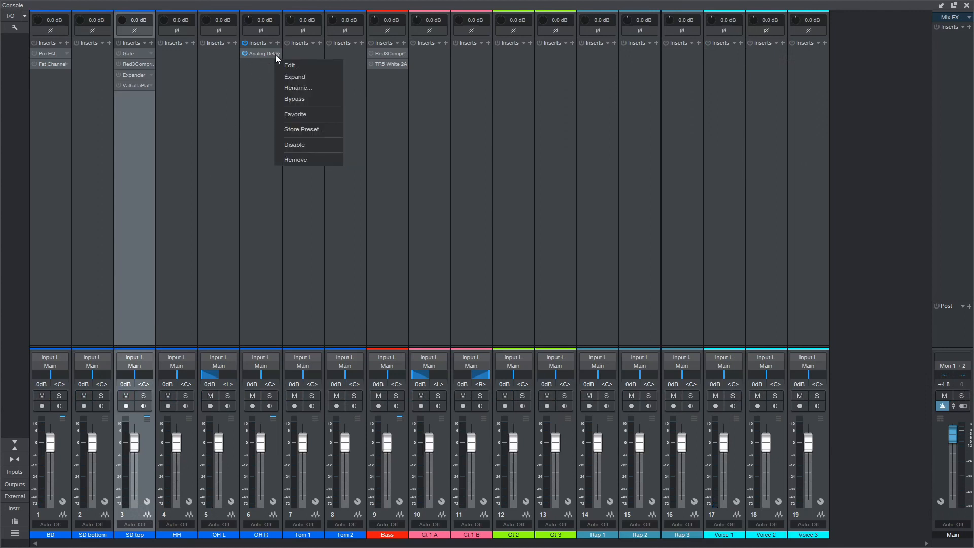
{"action": "left_click", "coordinate": [315, 159]}
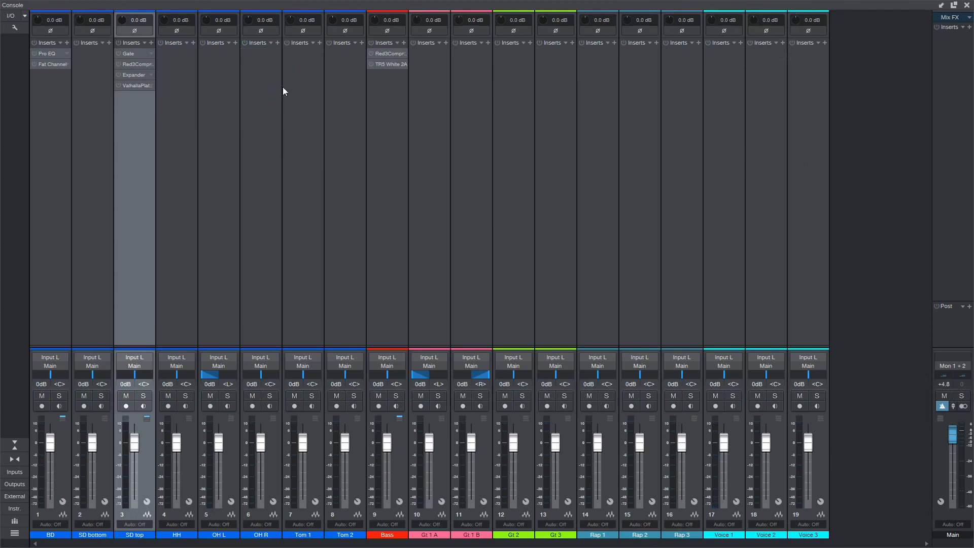
- Insert elysia karacter mix and Acme Opticom XLA-3 on the OH R channel
{"action": "left_click", "coordinate": [277, 43]}
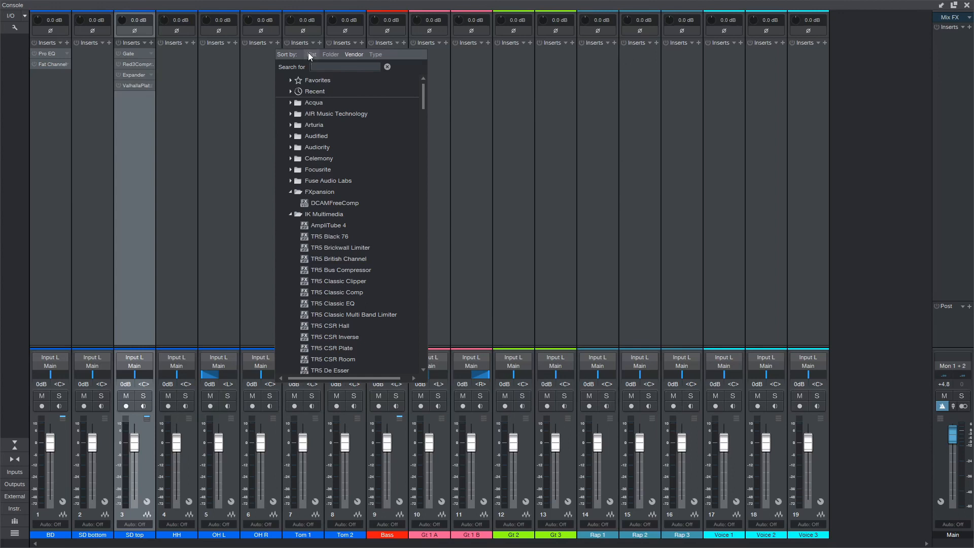
{"action": "type", "text": "karac"}
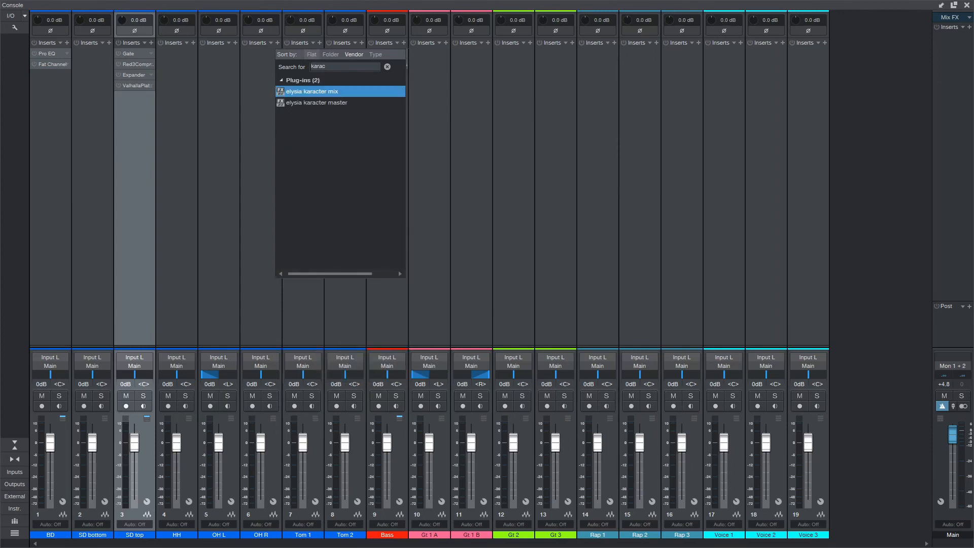
{"action": "key", "text": "Return"}
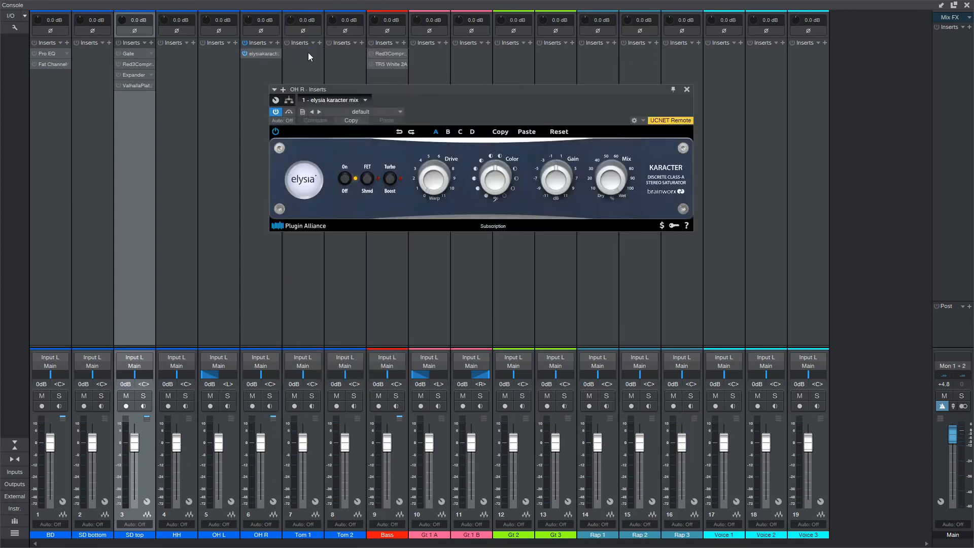
{"action": "left_click", "coordinate": [276, 43]}
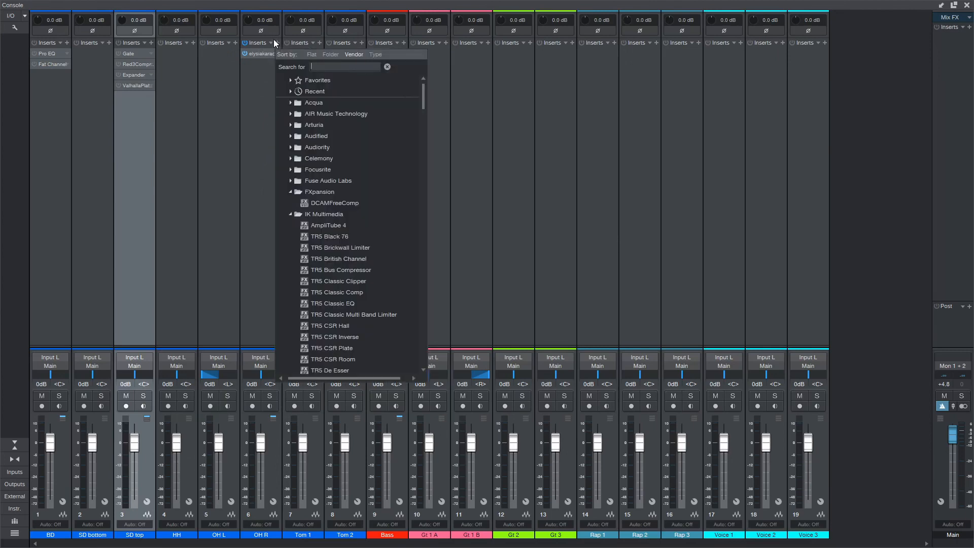
{"action": "type", "text": "acme"}
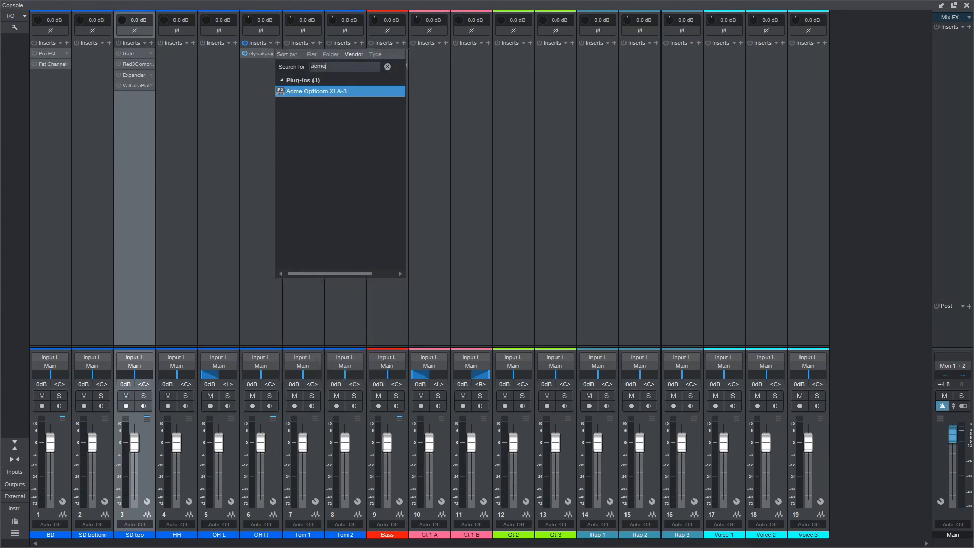
{"action": "key", "text": "Return"}
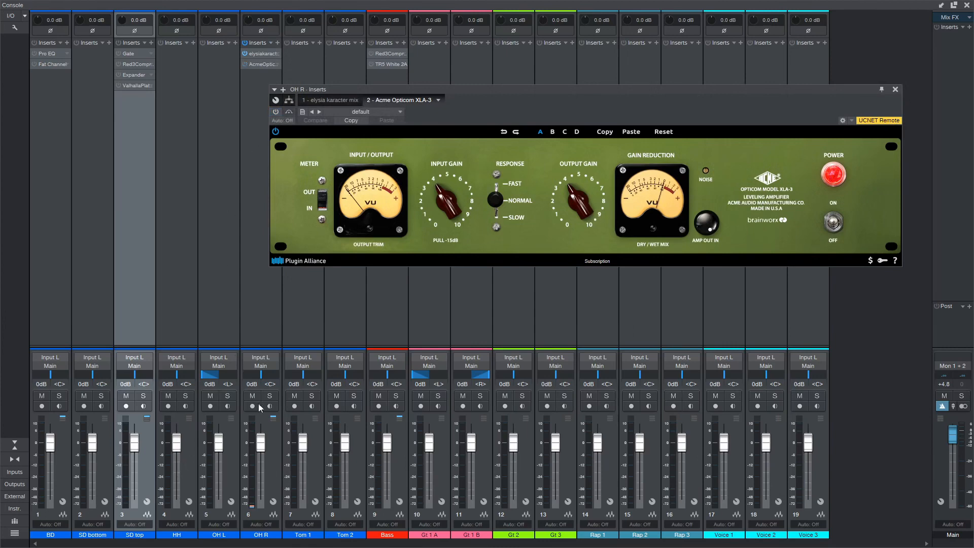
- Solo OH R, engage FET Shred and Turbo Boost in elysia karacter mix, adjust its Mix, and compare with the bypassed sound
{"action": "left_click", "coordinate": [274, 398]}
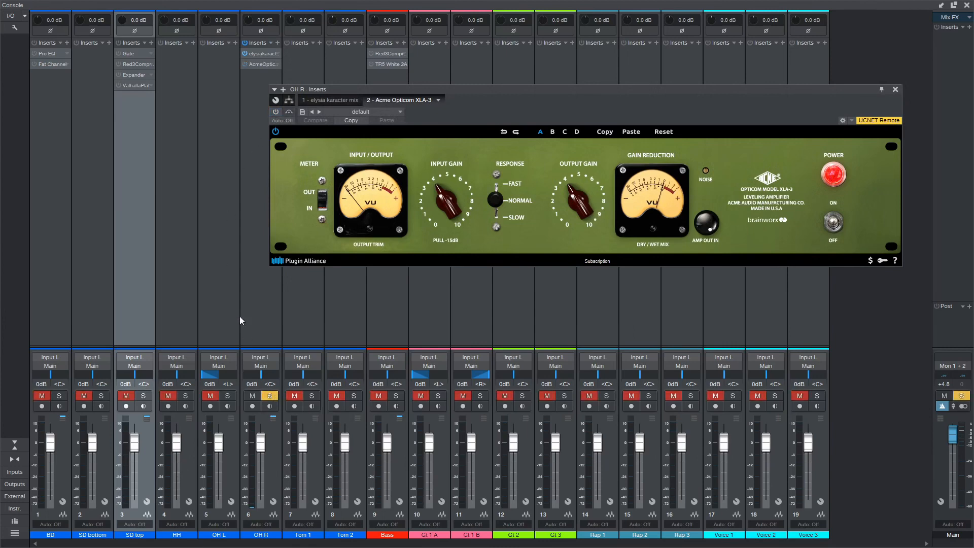
{"action": "left_click", "coordinate": [340, 102]}
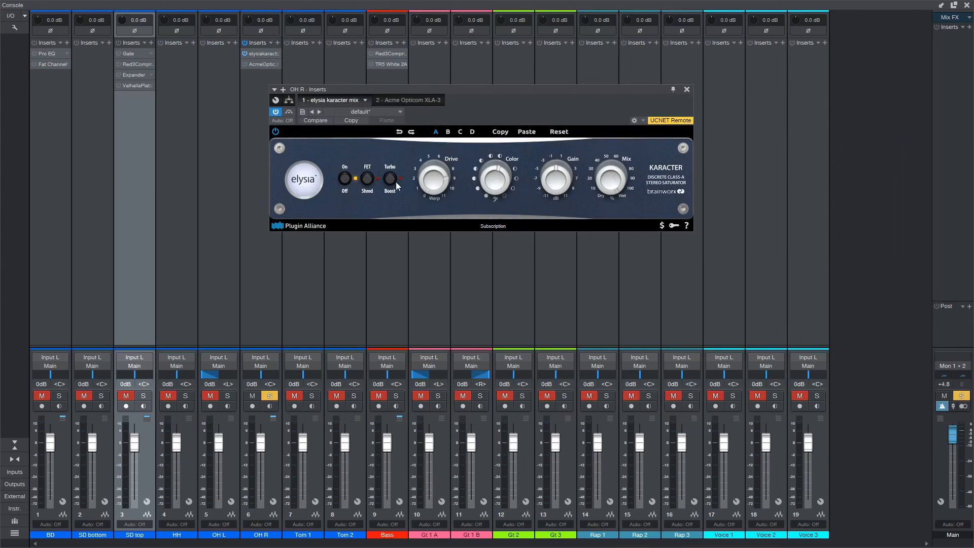
{"action": "left_click", "coordinate": [375, 183]}
{"action": "left_click", "coordinate": [245, 54]}
{"action": "left_click", "coordinate": [246, 54]}
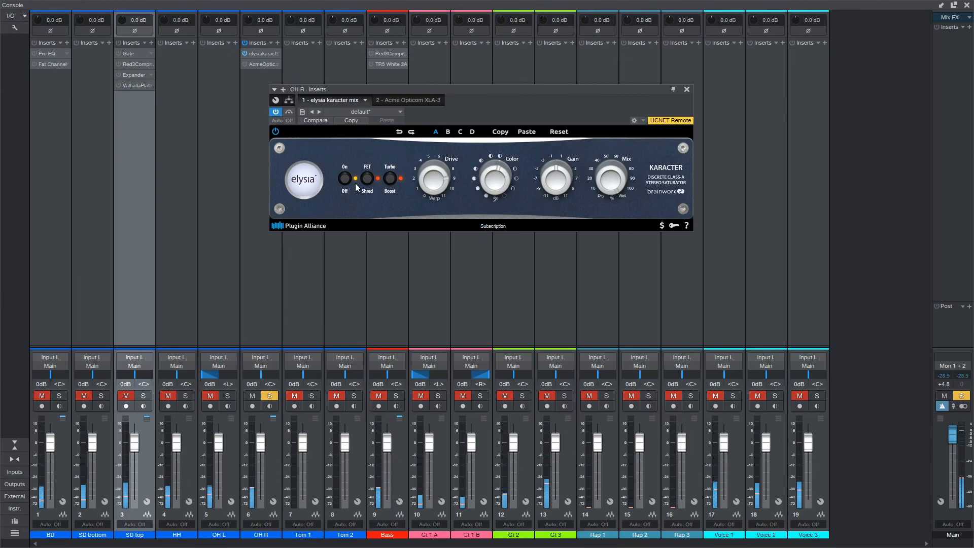
{"action": "left_click_drag", "start_coordinate": [620, 173], "coordinate": [617, 100]}
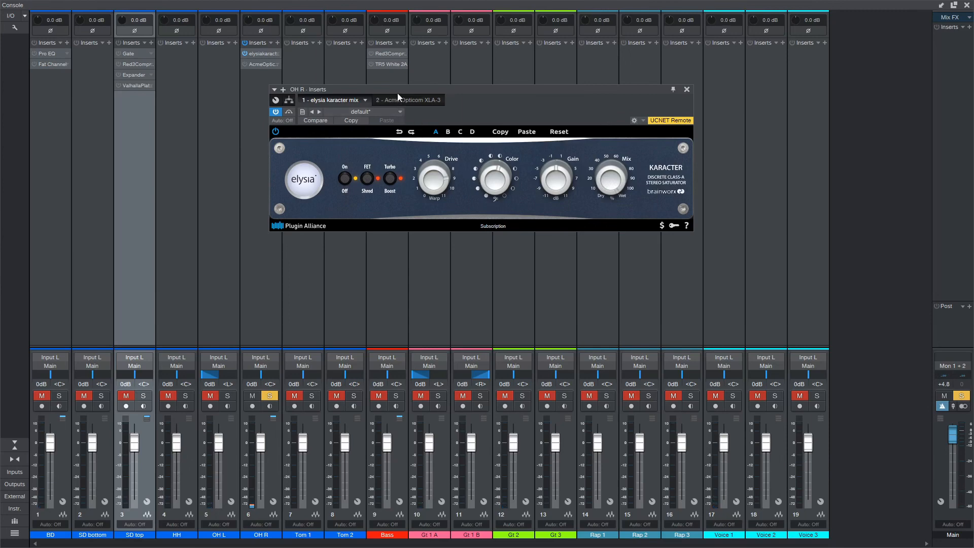
- Set the Acme Opticom XLA-3 response to Fast, raise its input gain, and lower its output gain
{"action": "left_click", "coordinate": [383, 104]}
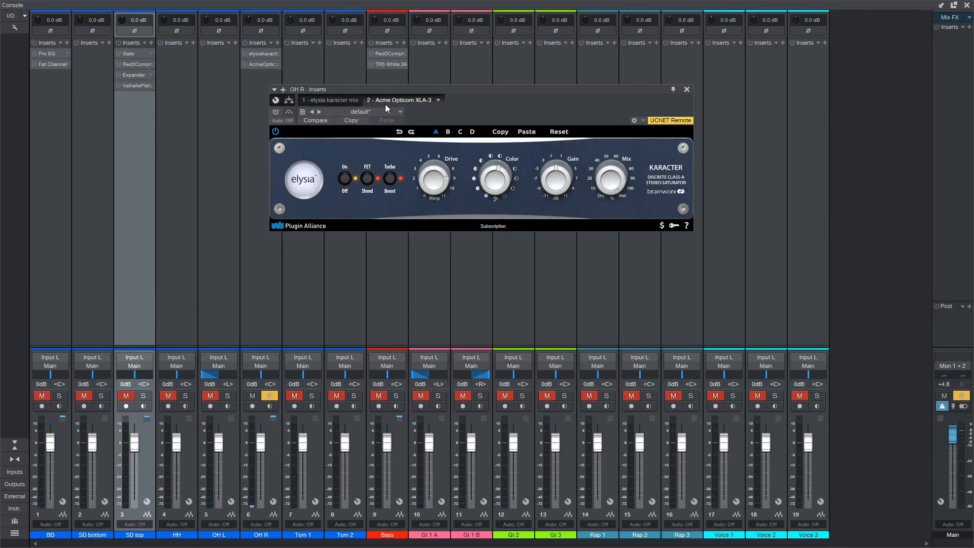
{"action": "left_click_drag", "start_coordinate": [501, 202], "coordinate": [478, 137]}
{"action": "left_click_drag", "start_coordinate": [456, 203], "coordinate": [490, 49]}
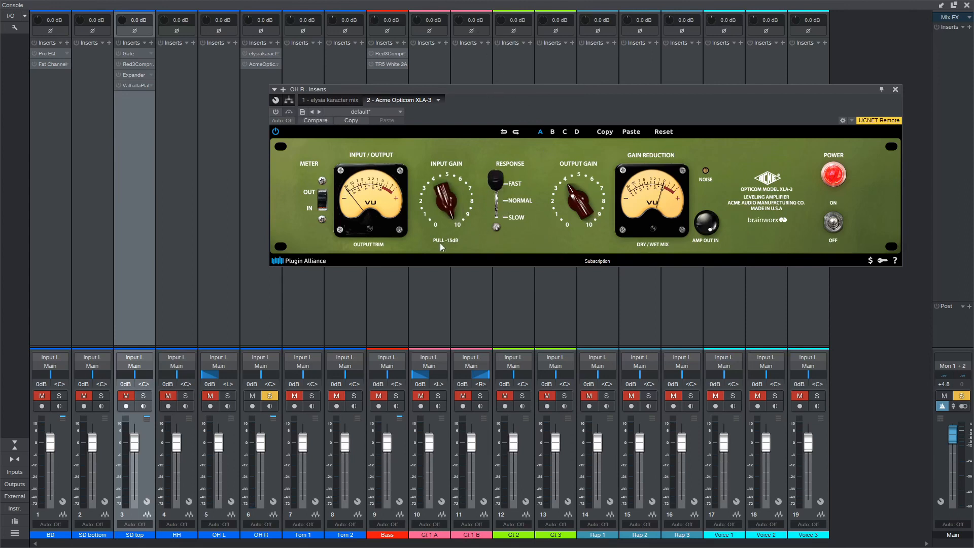
{"action": "left_click_drag", "start_coordinate": [569, 205], "coordinate": [568, 240]}
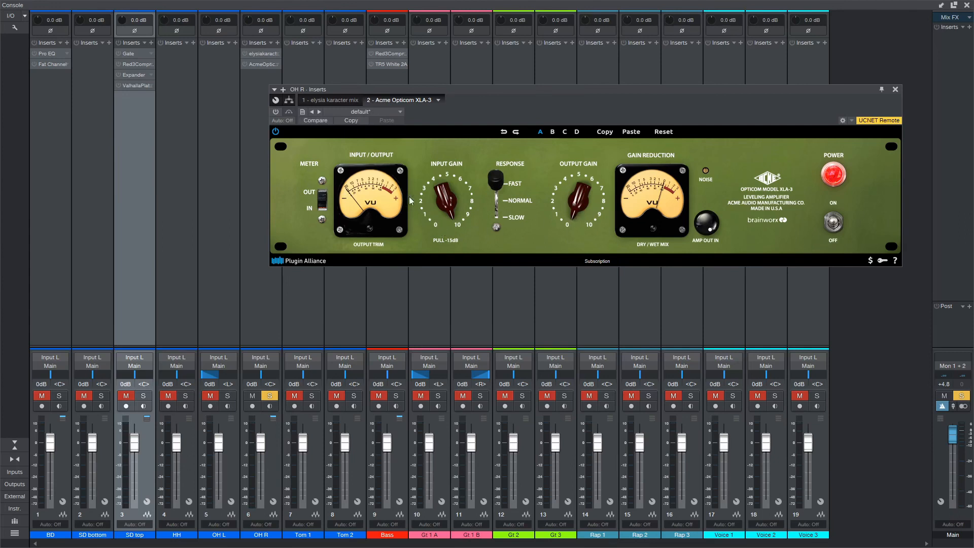
- Play the track with Acme Opticom XLA-3 enabled, raise its output gain to about 2, and bypass it again
{"action": "key", "text": "space"}
{"action": "left_click", "coordinate": [275, 112]}
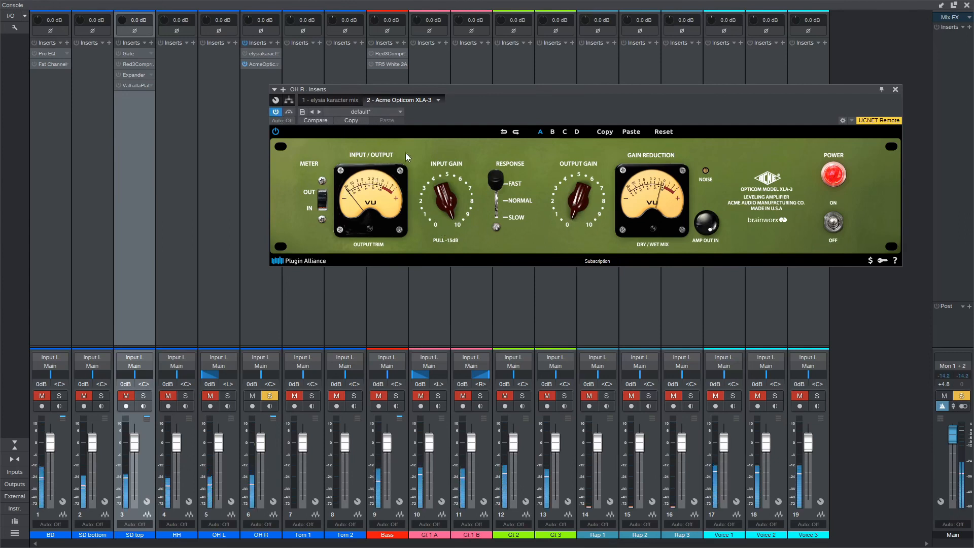
{"action": "mouse_move", "coordinate": [572, 188]}
{"action": "left_mouse_down"}
{"action": "mouse_move", "coordinate": [573, 203]}
{"action": "mouse_move", "coordinate": [573, 181]}
{"action": "left_mouse_up"}
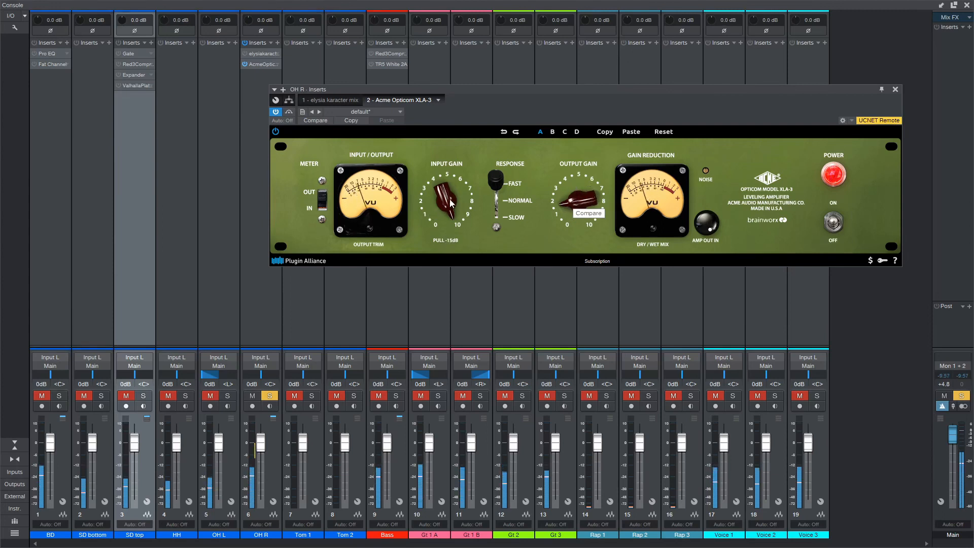
{"action": "mouse_move", "coordinate": [496, 184]}
{"action": "left_mouse_down"}
{"action": "mouse_move", "coordinate": [504, 231]}
{"action": "mouse_move", "coordinate": [495, 182]}
{"action": "left_mouse_up"}
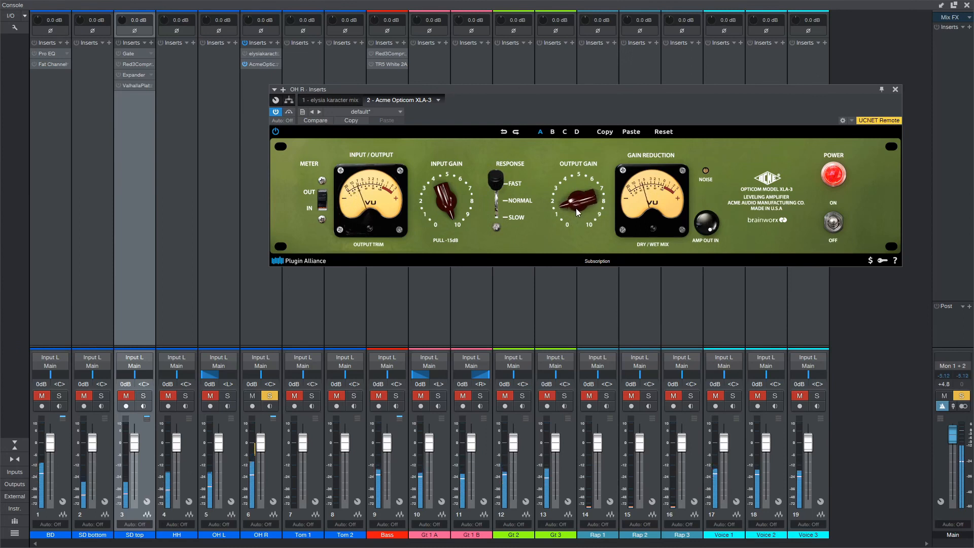
{"action": "left_click", "coordinate": [706, 226]}
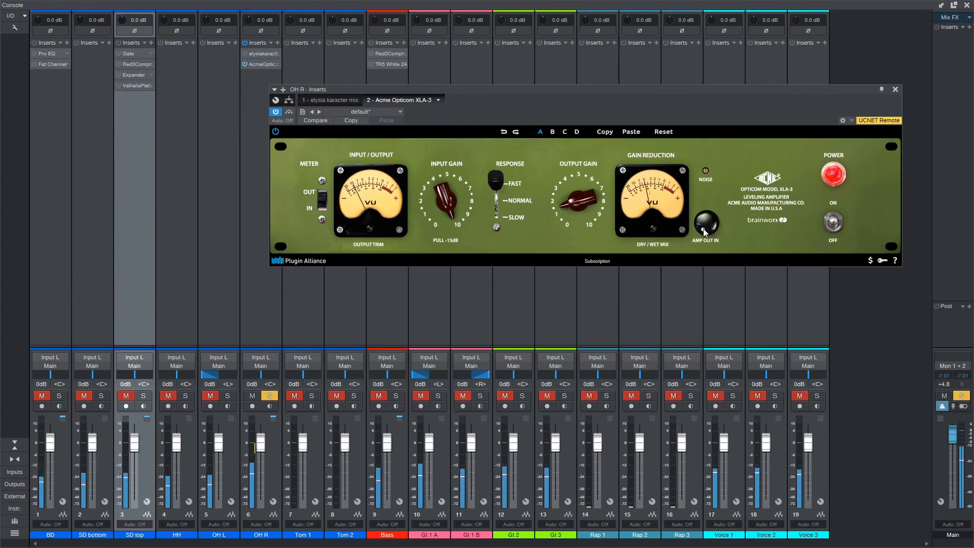
{"action": "left_click", "coordinate": [275, 112]}
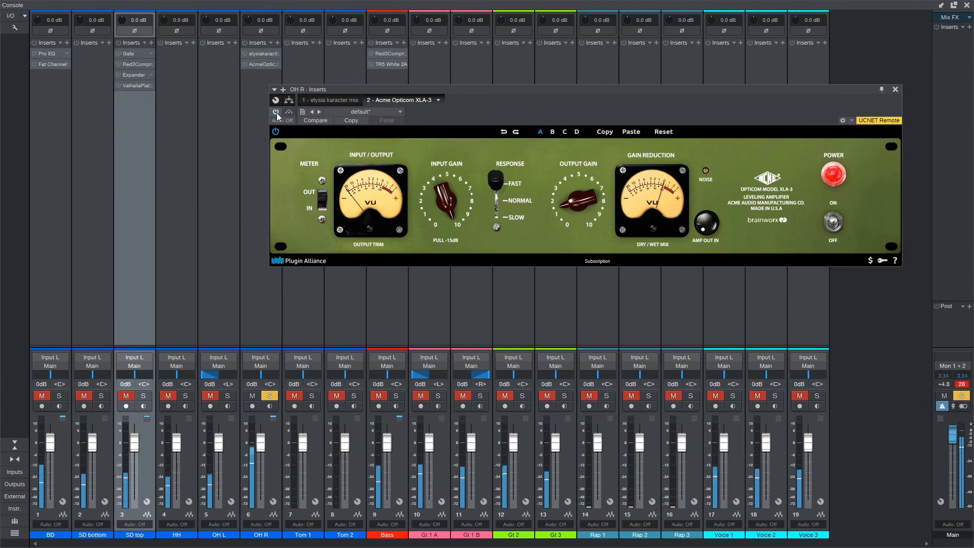
- Reset the Main channel's clip indicator and fader to 0 dB, and clear all solos
{"action": "left_click", "coordinate": [963, 385]}
{"action": "left_click", "coordinate": [953, 435], "text": "alt"}
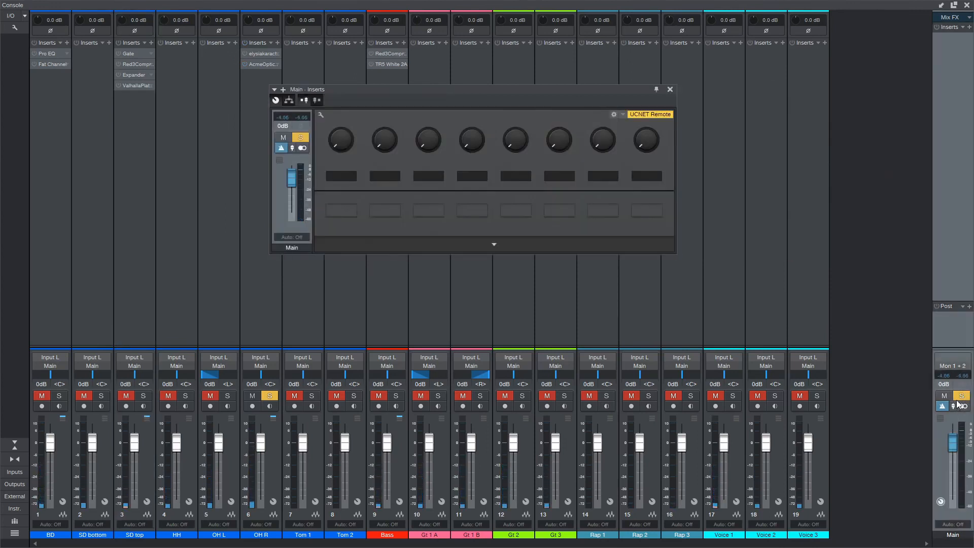
{"action": "left_click", "coordinate": [961, 395]}
{"action": "left_click", "coordinate": [670, 89]}
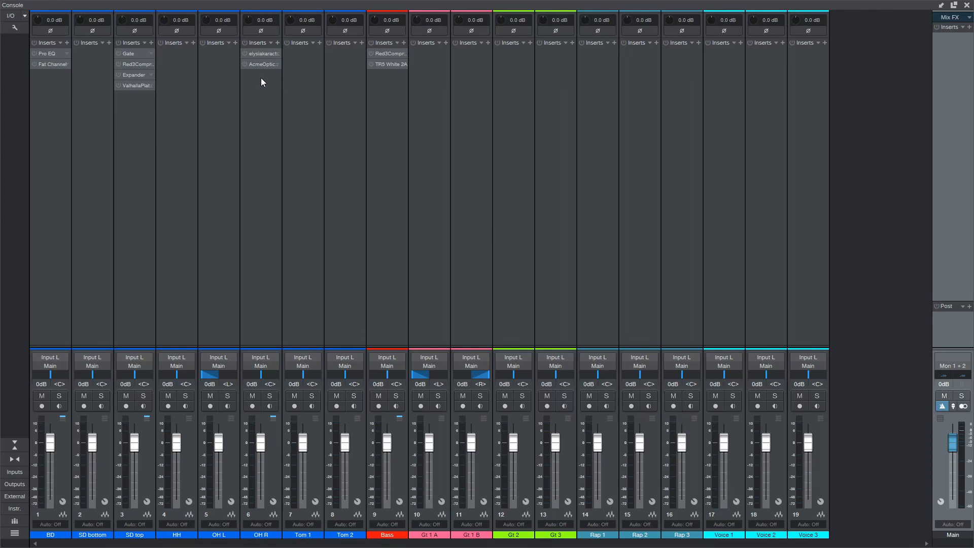
- Insert Rotor on OH R and load its Horncopter preset
{"action": "left_click", "coordinate": [277, 43]}
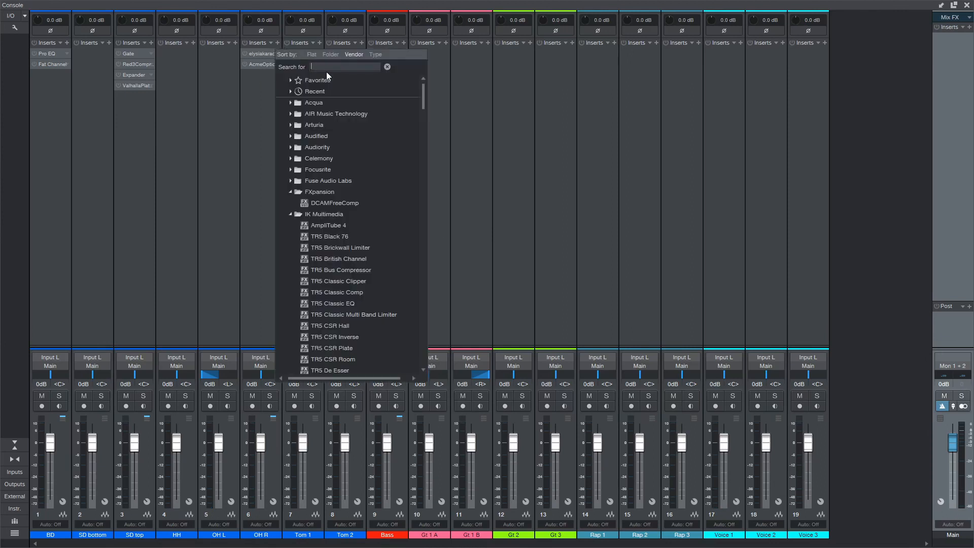
{"action": "type", "text": "roto"}
{"action": "key", "text": "Return"}
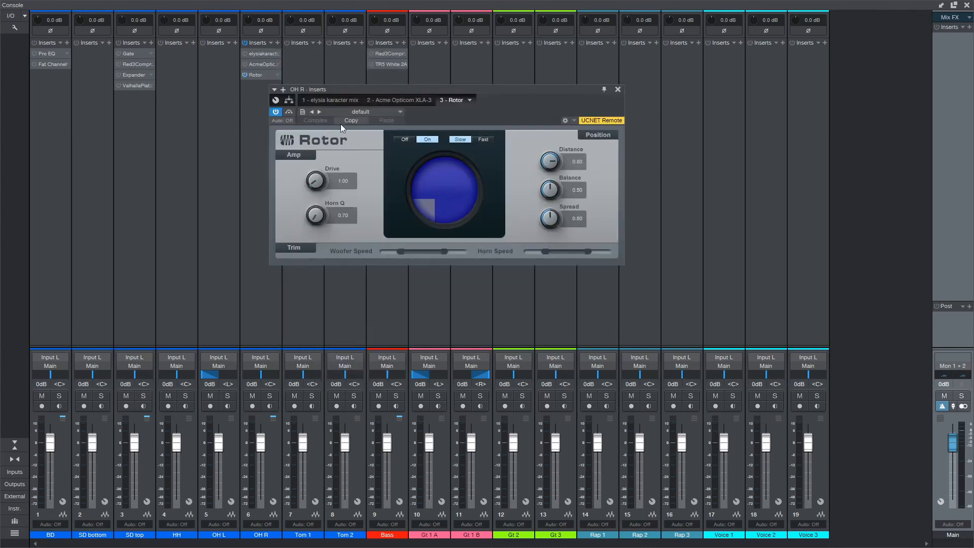
{"action": "left_click", "coordinate": [352, 111]}
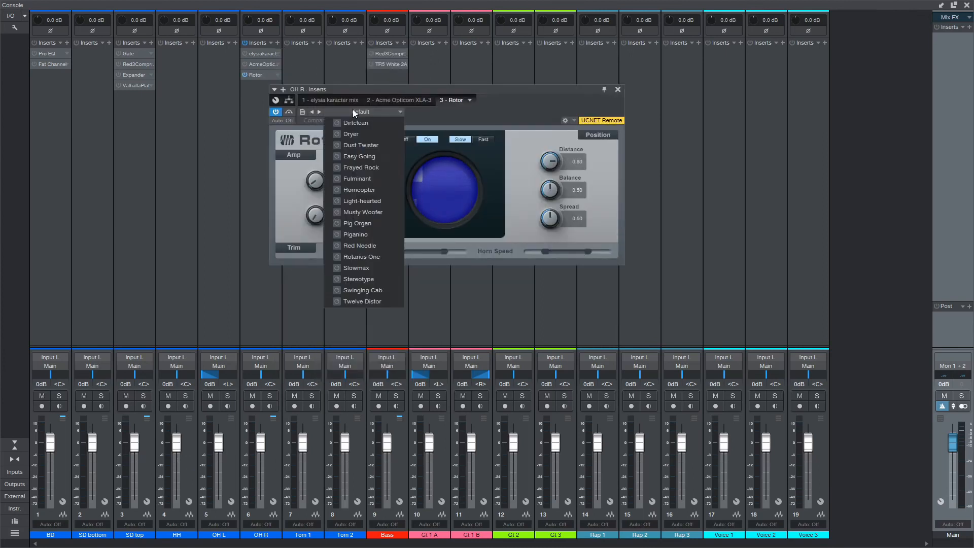
{"action": "left_click", "coordinate": [350, 190]}
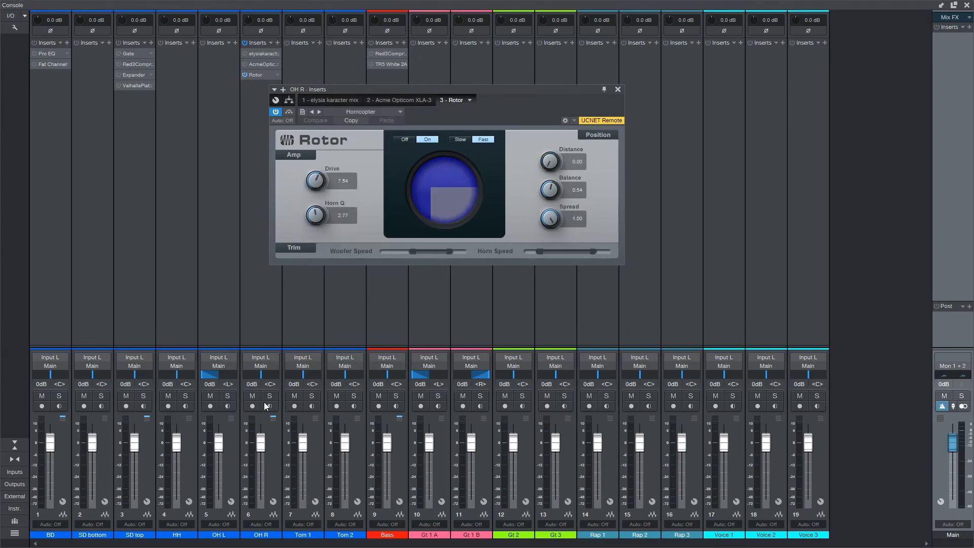
- Solo OH R and compare the bypassed sound with Rotor's Horncopter preset
{"action": "left_click", "coordinate": [243, 73]}
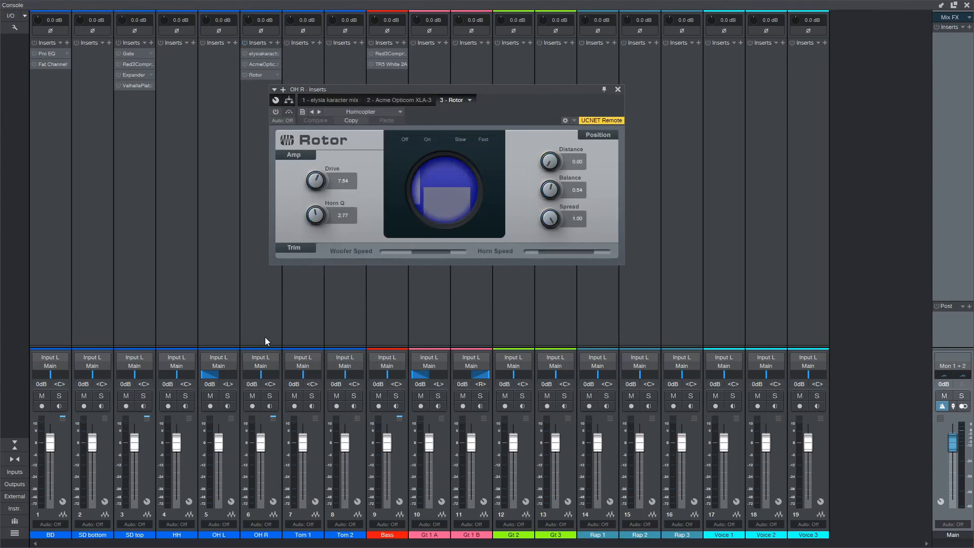
{"action": "left_click", "coordinate": [269, 396]}
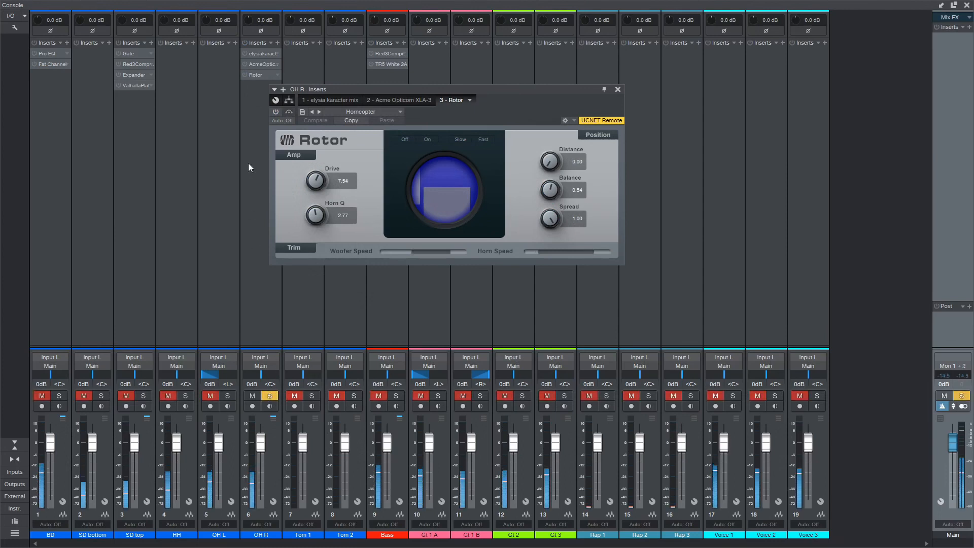
{"action": "left_click", "coordinate": [276, 112]}
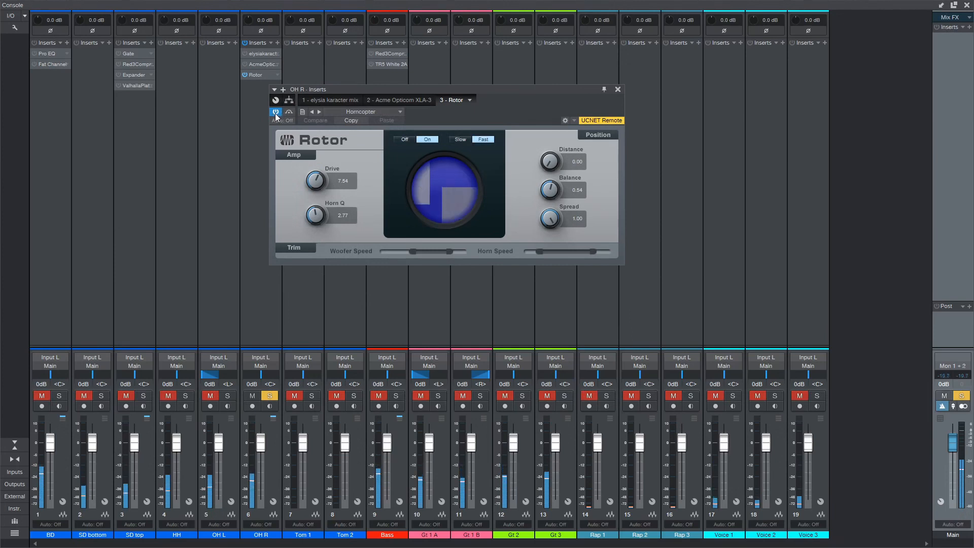
{"action": "left_click", "coordinate": [275, 112]}
- Load Rotor's Piganino preset and enable the effect to hear it
{"action": "left_click", "coordinate": [355, 112]}
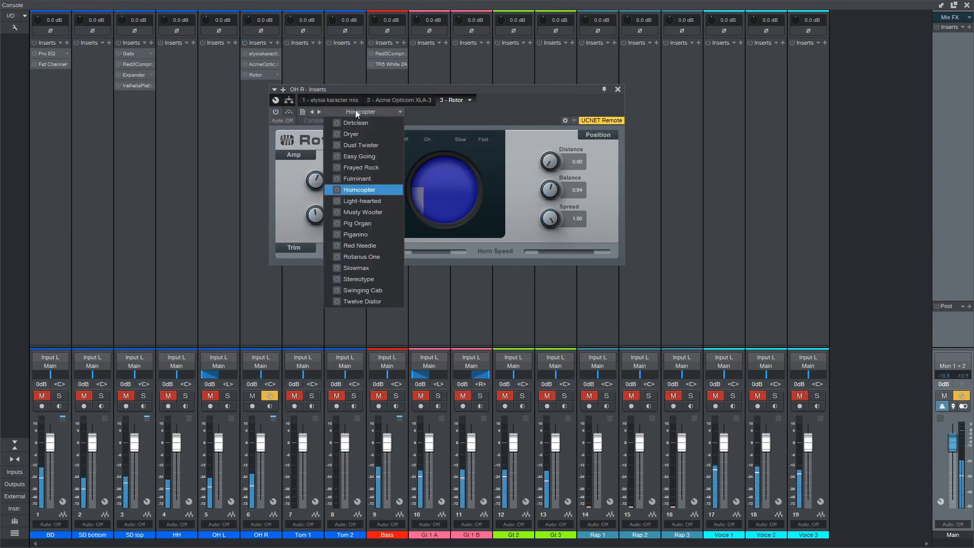
{"action": "left_click", "coordinate": [355, 234]}
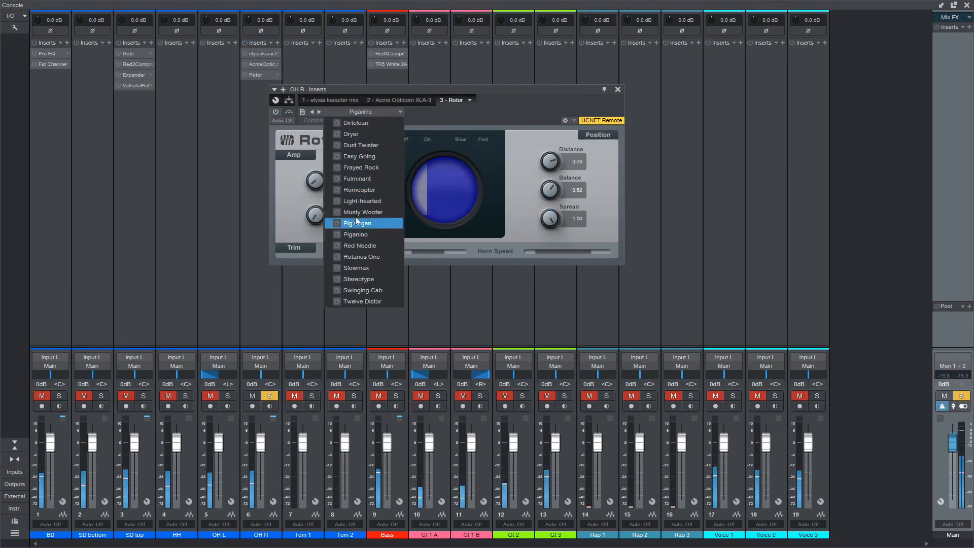
{"action": "left_click", "coordinate": [276, 112]}
{"action": "left_click", "coordinate": [275, 112]}
- Audition the Rotor presets Rotarius One, Frayed Rock, Easy Going, Stereotype, Swinging Cab and Twelve Distor, ending on Dirtclean
{"action": "left_click", "coordinate": [364, 110]}
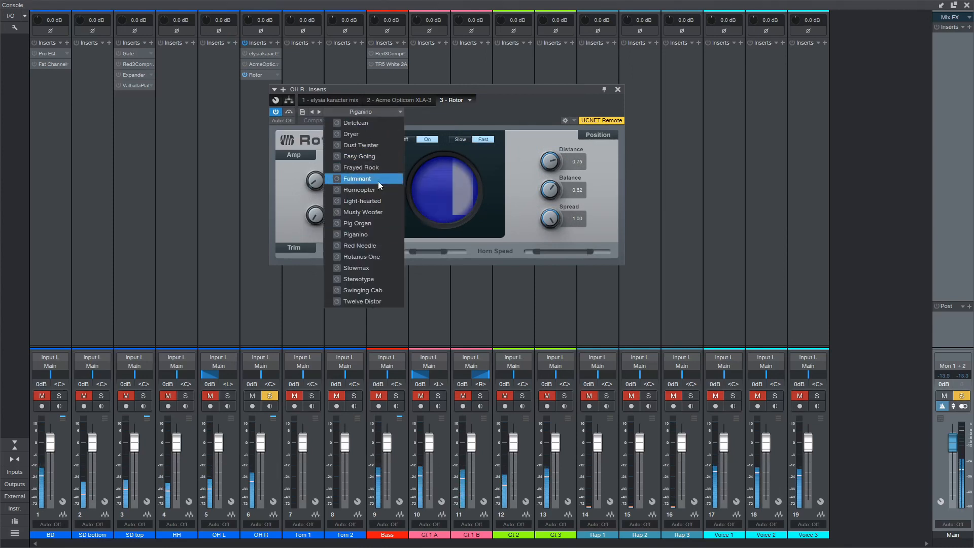
{"action": "left_click", "coordinate": [361, 256]}
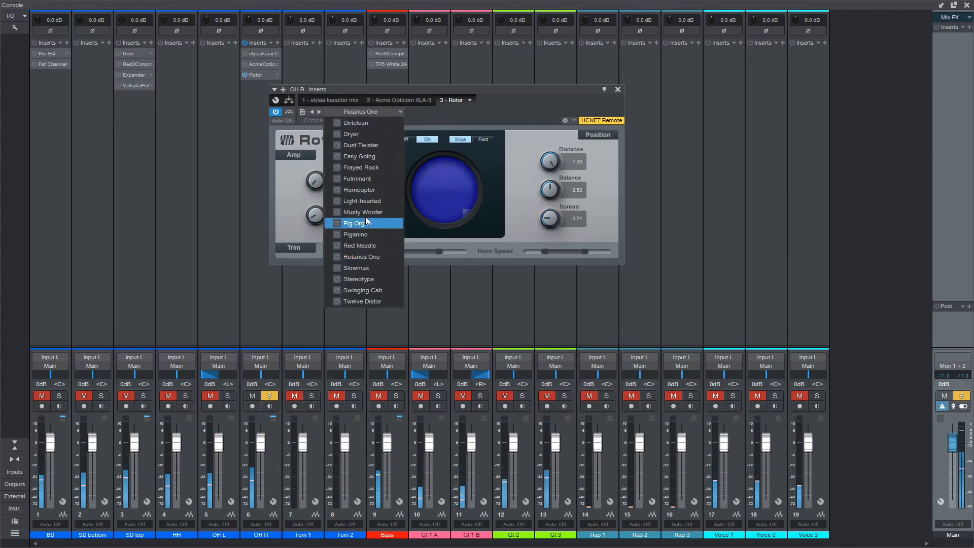
{"action": "left_click", "coordinate": [364, 168]}
{"action": "left_click", "coordinate": [363, 157]}
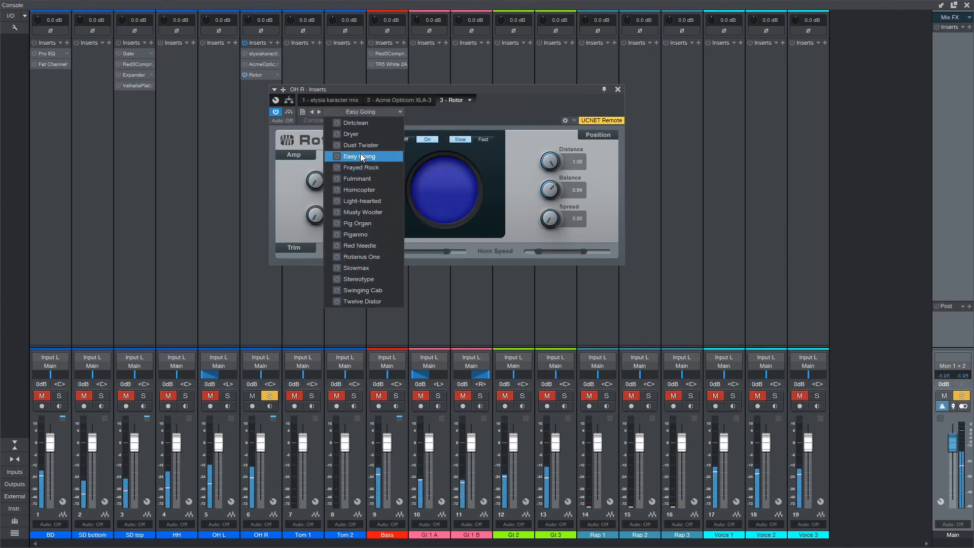
{"action": "left_click", "coordinate": [355, 279]}
{"action": "left_click", "coordinate": [355, 290]}
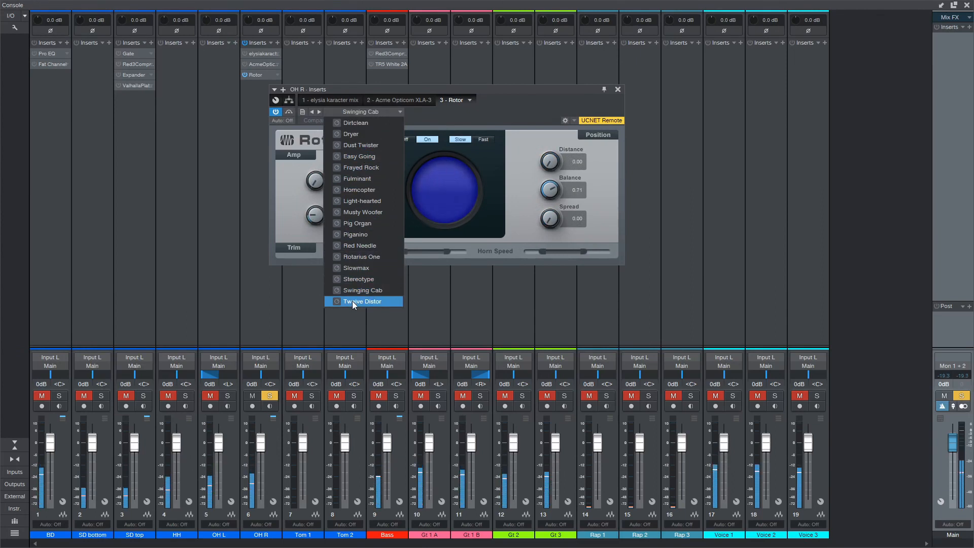
{"action": "left_click", "coordinate": [352, 300]}
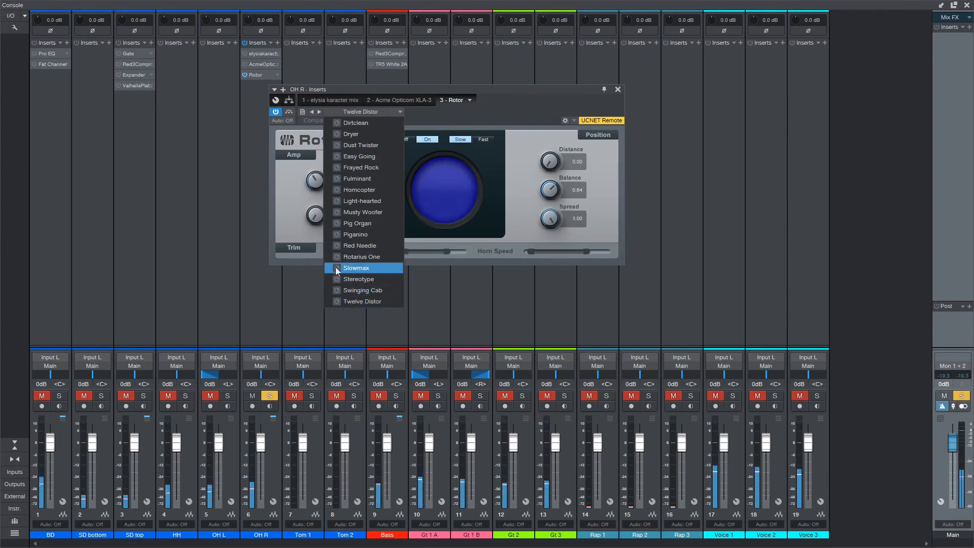
{"action": "left_click", "coordinate": [352, 127]}
{"action": "left_click", "coordinate": [303, 153]}
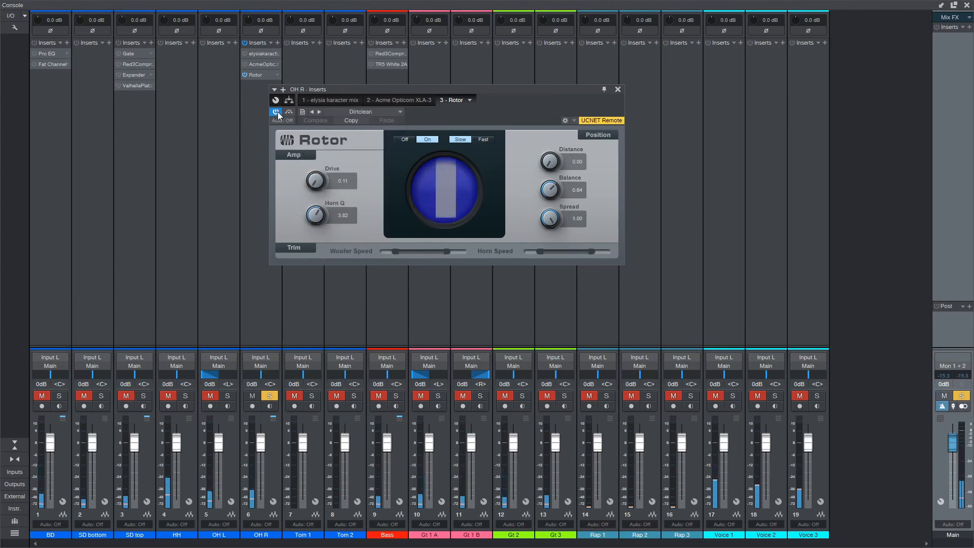
- Bypass Rotor on OH R, close its effect window and take OH R out of solo
{"action": "left_click", "coordinate": [276, 111]}
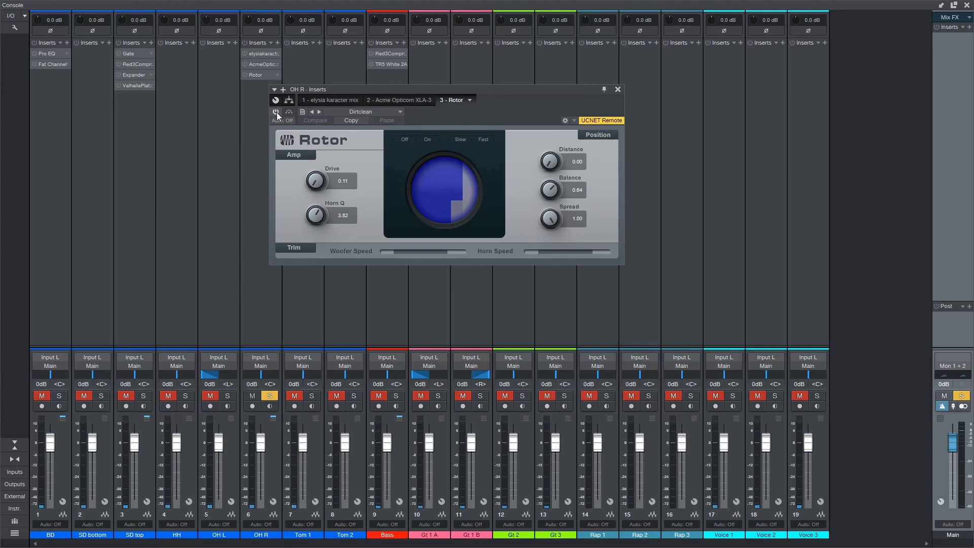
{"action": "left_click", "coordinate": [618, 89]}
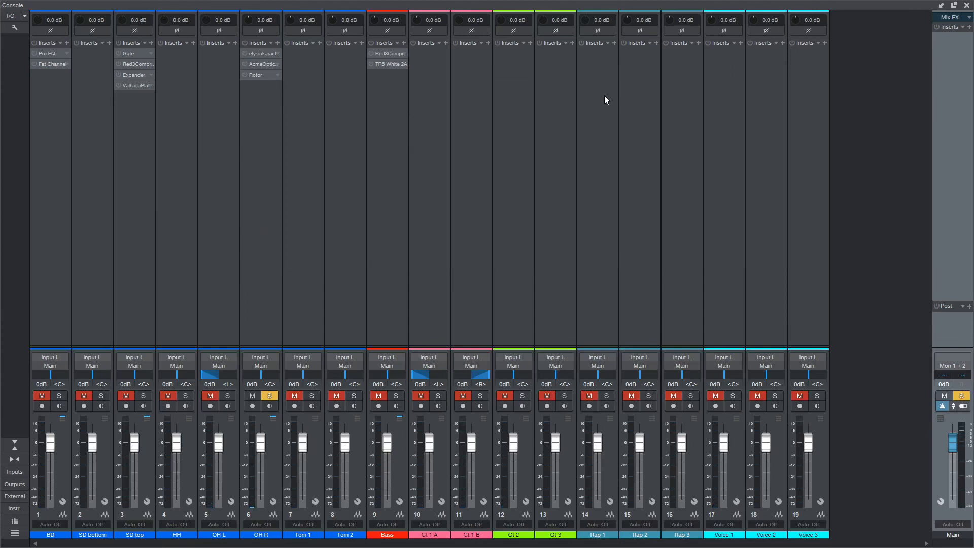
{"action": "left_click", "coordinate": [271, 397]}
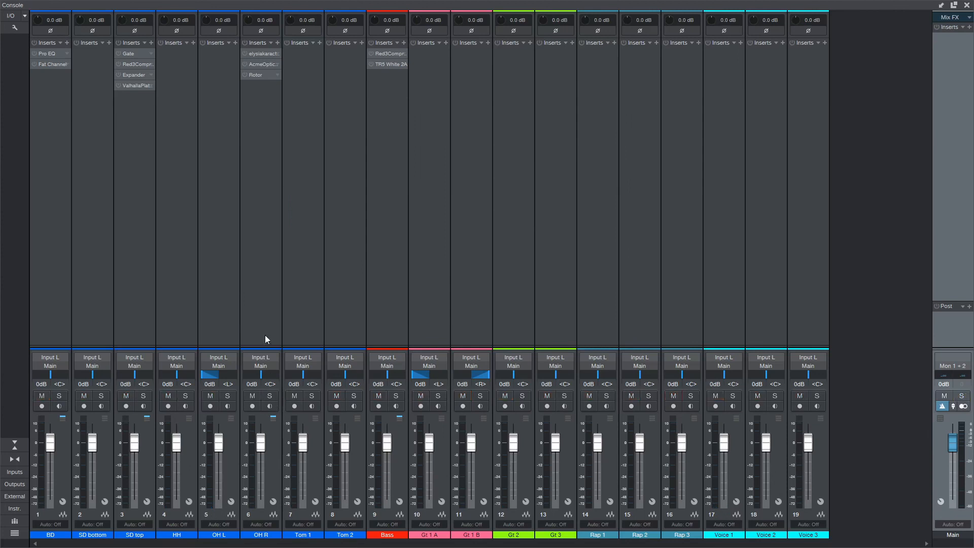
- Insert the Harmonics Analog Saturation Processor on OH R
{"action": "left_click", "coordinate": [277, 43]}
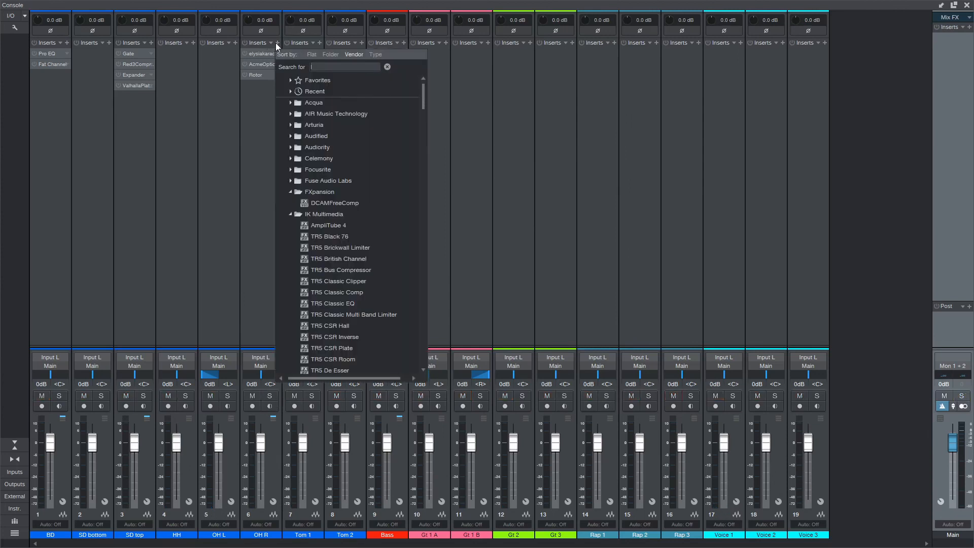
{"action": "type", "text": "harmo"}
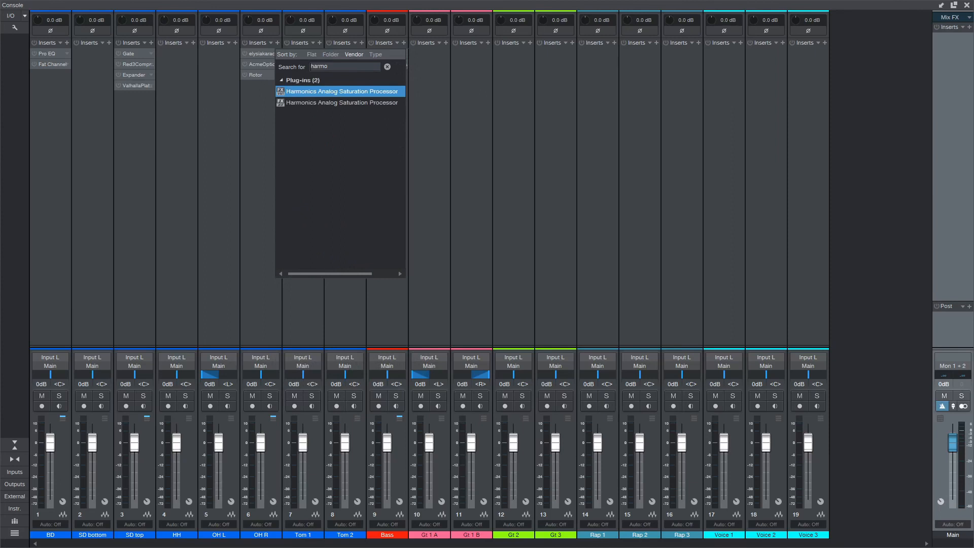
{"action": "key", "text": "Return"}
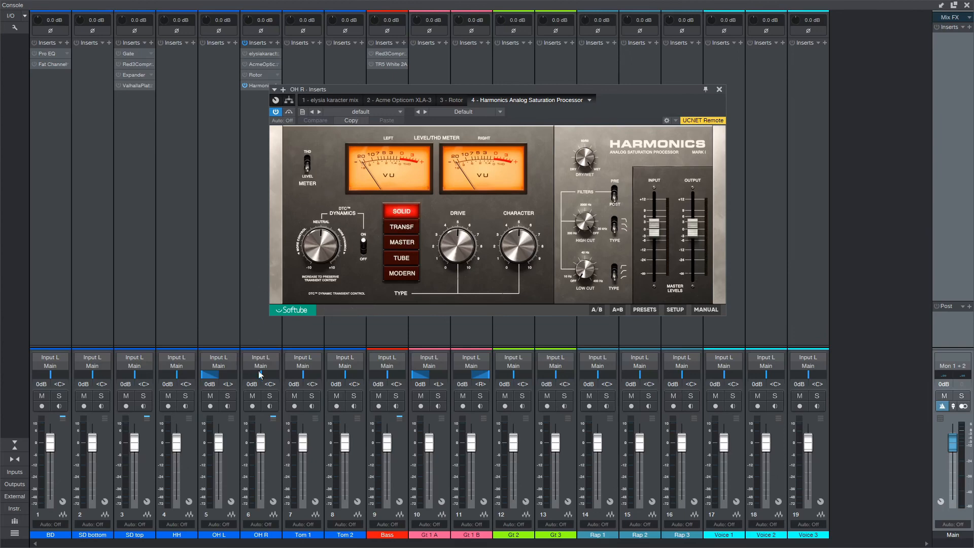
- Solo OH R, set Harmonics' dynamics to -6.0 and drive to about 7.6, adjust the character, and bypass the effect
{"action": "left_click", "coordinate": [270, 396]}
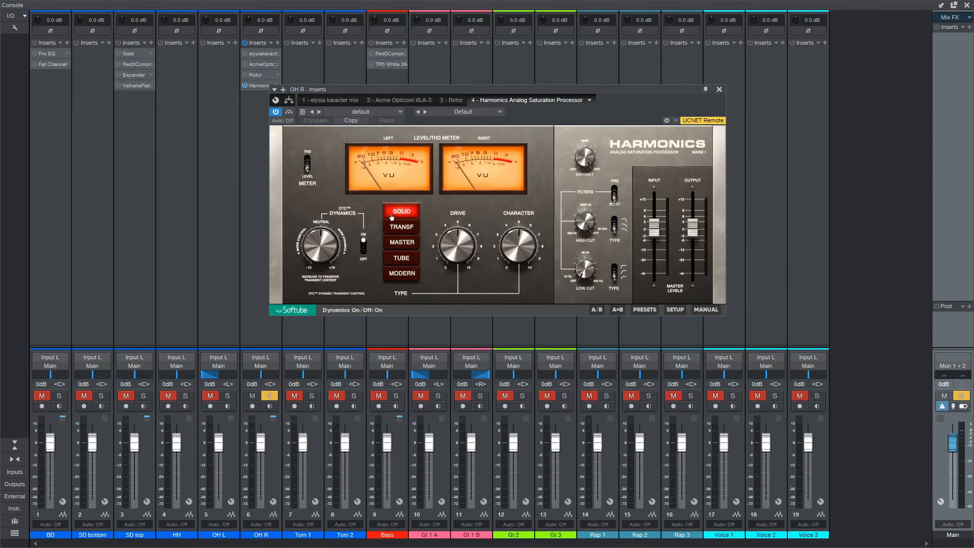
{"action": "left_click_drag", "start_coordinate": [327, 241], "coordinate": [310, 264]}
{"action": "left_click_drag", "start_coordinate": [456, 247], "coordinate": [459, 231]}
{"action": "mouse_move", "coordinate": [527, 257]}
{"action": "left_mouse_down"}
{"action": "mouse_move", "coordinate": [525, 228]}
{"action": "mouse_move", "coordinate": [521, 255]}
{"action": "left_mouse_up"}
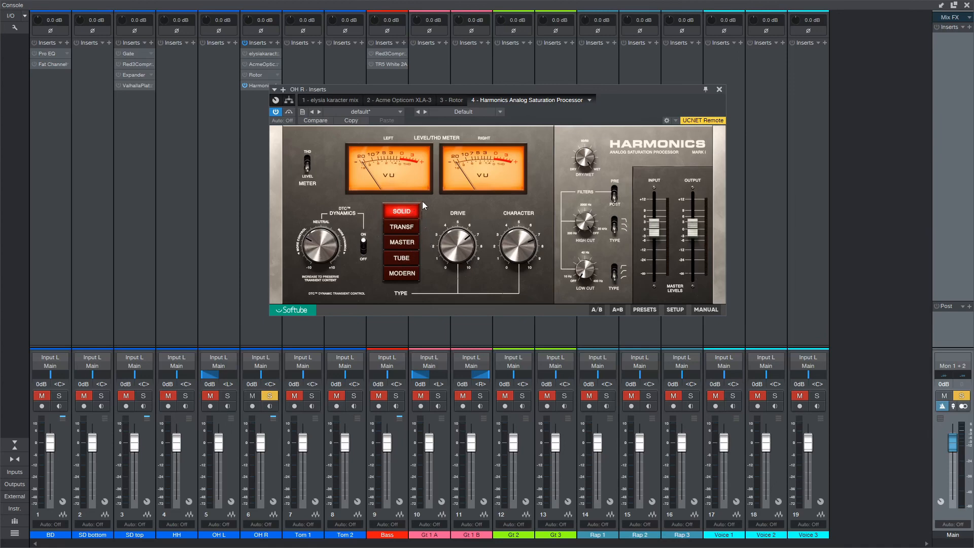
{"action": "left_click", "coordinate": [276, 113]}
{"action": "left_click_drag", "start_coordinate": [308, 236], "coordinate": [305, 253]}
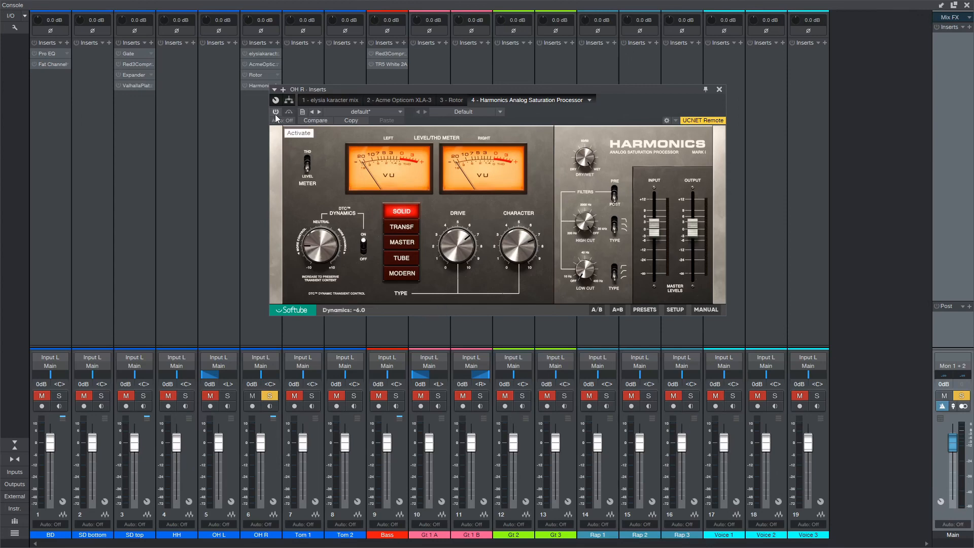
- Play OH R and lower Harmonics' output to -11 dB, switching the effect off and on to match the unprocessed level
{"action": "key", "text": "space"}
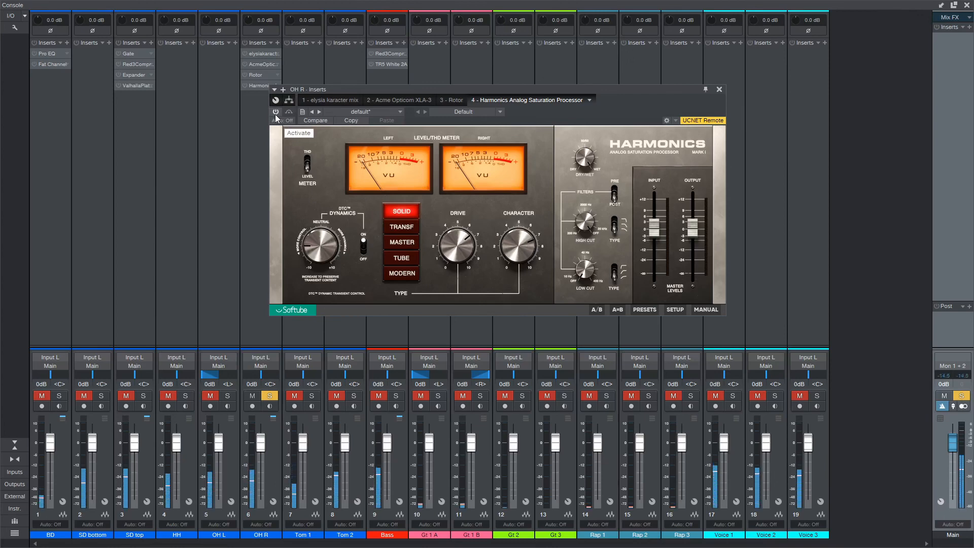
{"action": "left_click", "coordinate": [276, 114]}
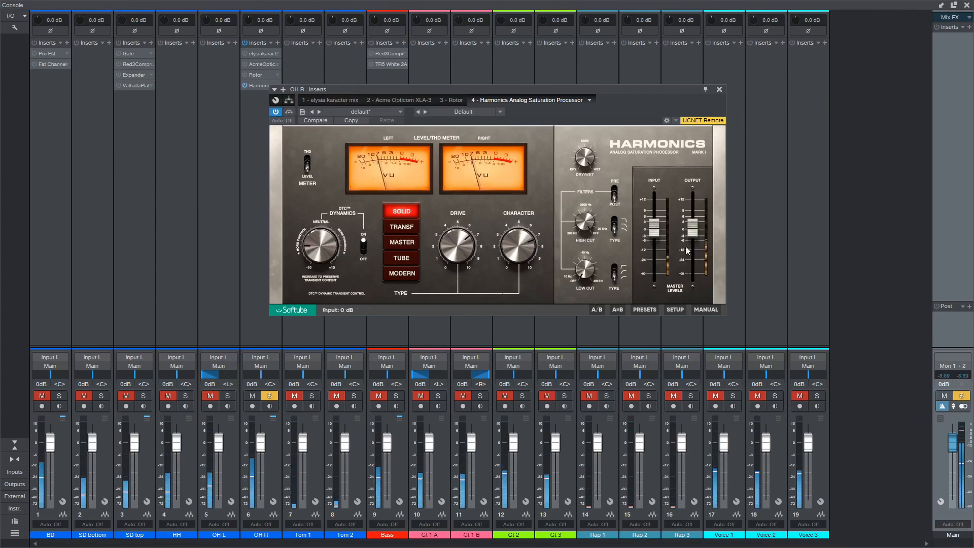
{"action": "left_click_drag", "start_coordinate": [696, 227], "coordinate": [700, 238]}
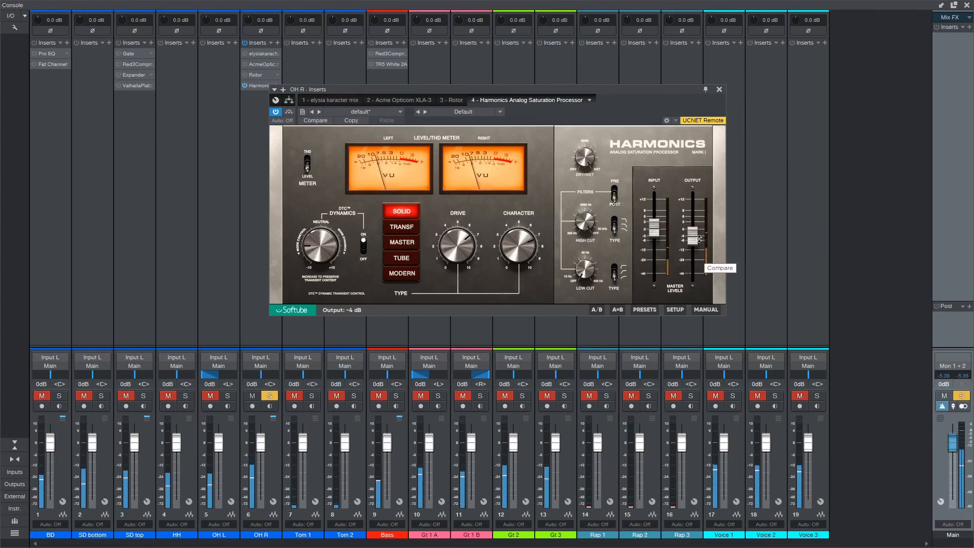
{"action": "left_click", "coordinate": [276, 113]}
{"action": "left_click", "coordinate": [277, 114]}
{"action": "left_click_drag", "start_coordinate": [693, 237], "coordinate": [694, 242]}
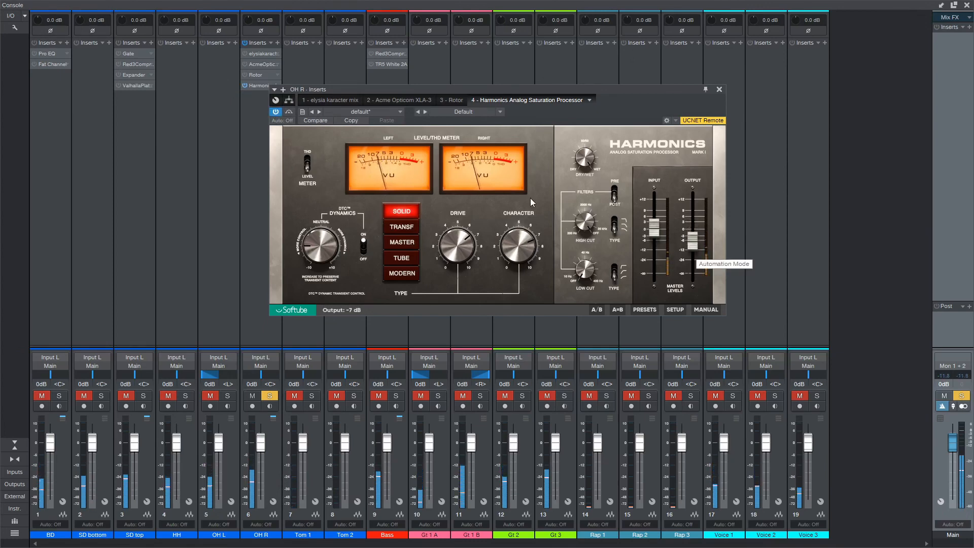
{"action": "left_click", "coordinate": [275, 111]}
{"action": "left_click", "coordinate": [275, 111]}
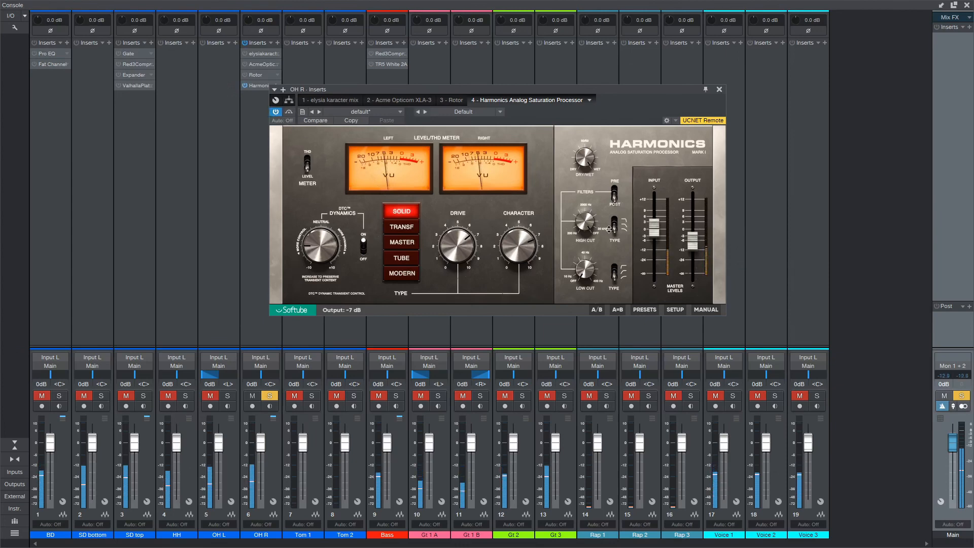
{"action": "left_click_drag", "start_coordinate": [695, 239], "coordinate": [698, 243]}
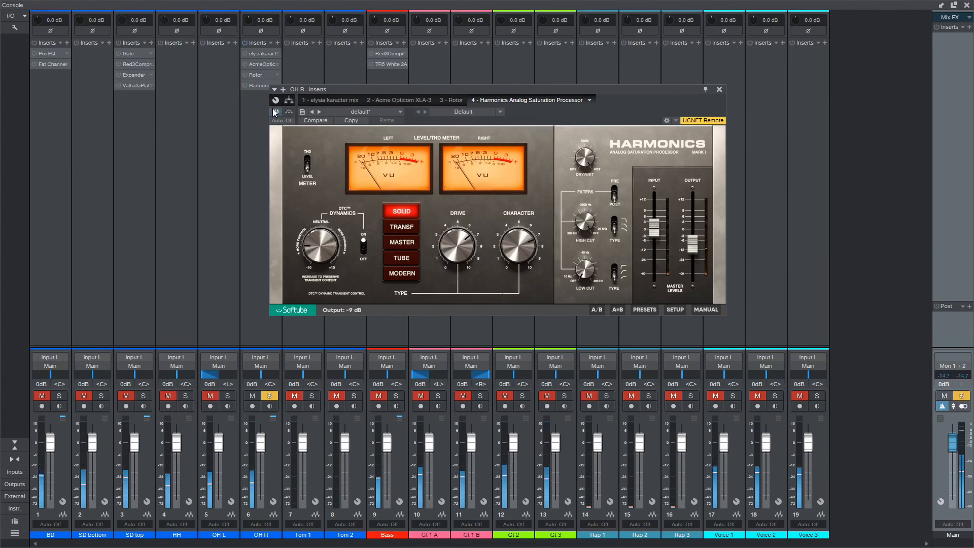
{"action": "left_click_drag", "start_coordinate": [694, 247], "coordinate": [695, 251]}
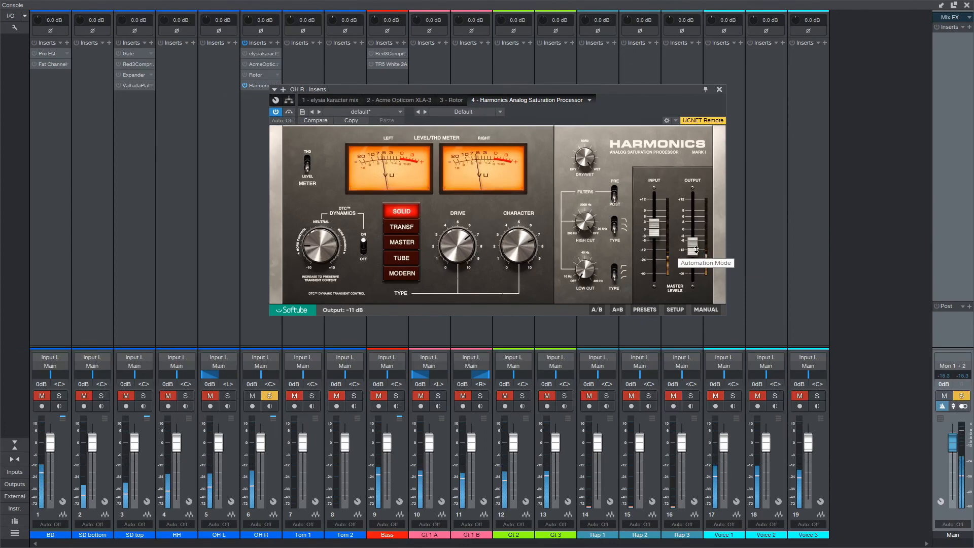
{"action": "left_click", "coordinate": [274, 112]}
{"action": "left_click", "coordinate": [275, 113]}
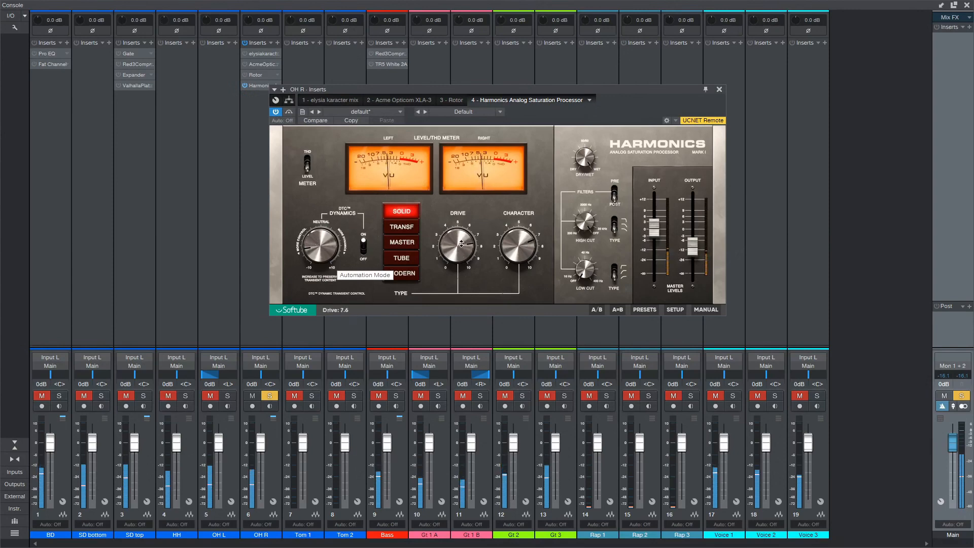
- Set Harmonics' character to about 9.1 and compare the bypassed sound with the processed one
{"action": "left_click_drag", "start_coordinate": [524, 230], "coordinate": [525, 218]}
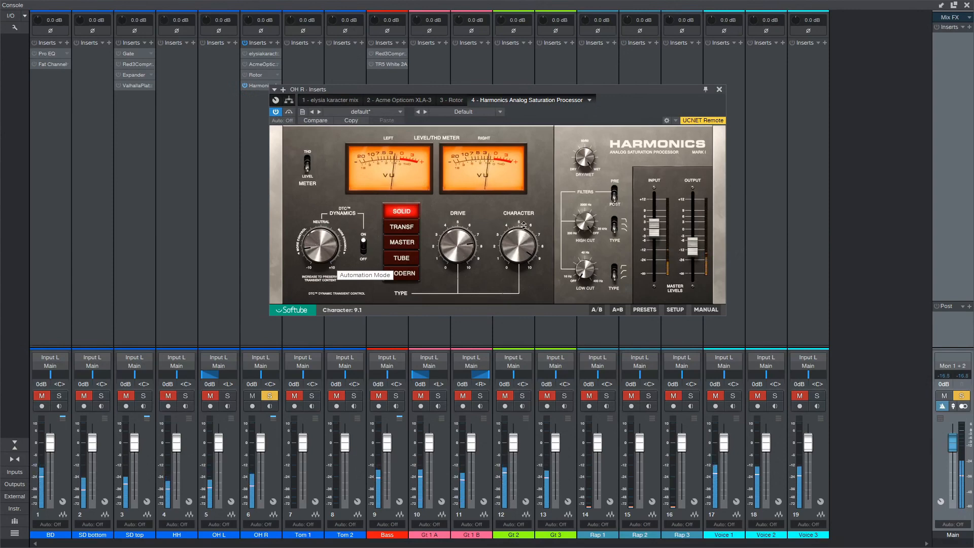
{"action": "left_click", "coordinate": [276, 112]}
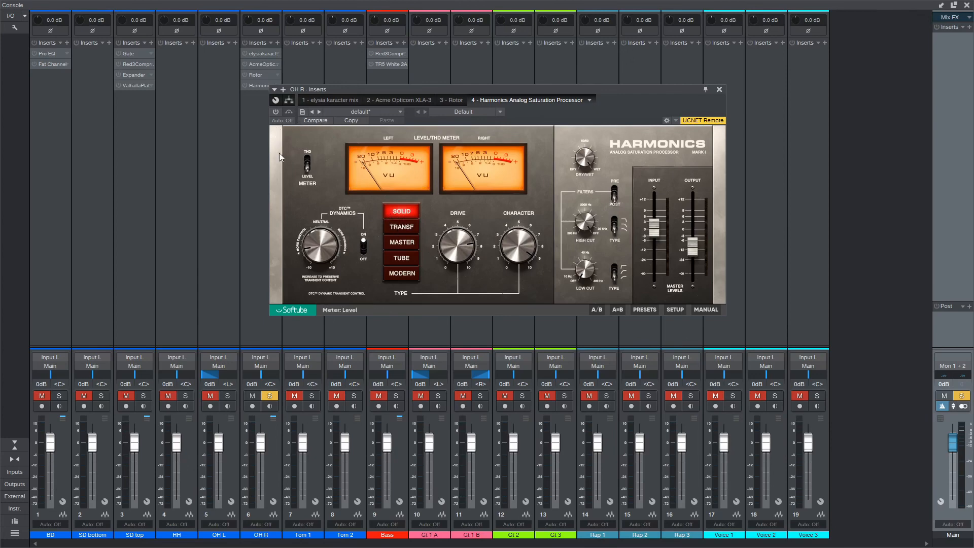
{"action": "key", "text": "space"}
{"action": "left_click", "coordinate": [275, 111]}
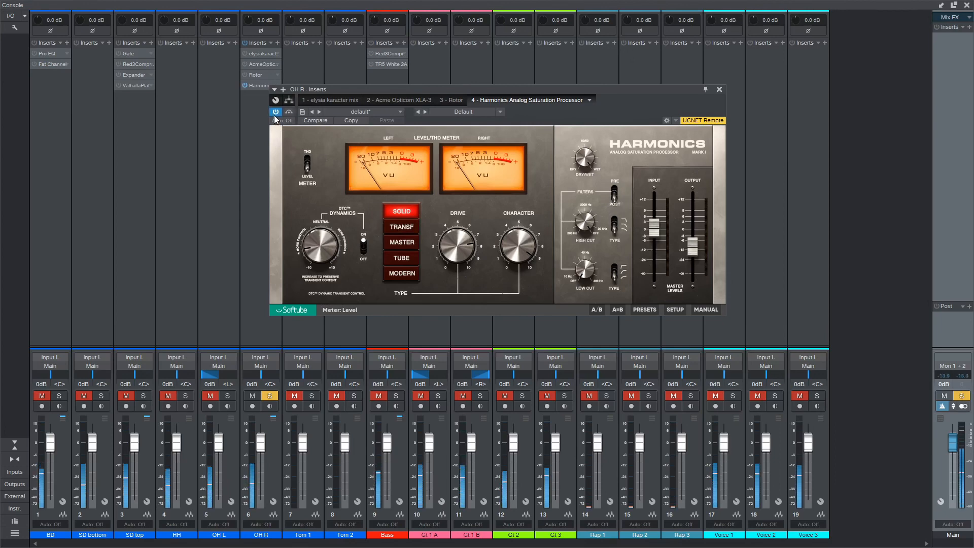
- Audition the Harmonics drive types Transformer, Master, Tube and Modern on OH R
{"action": "left_click", "coordinate": [401, 227]}
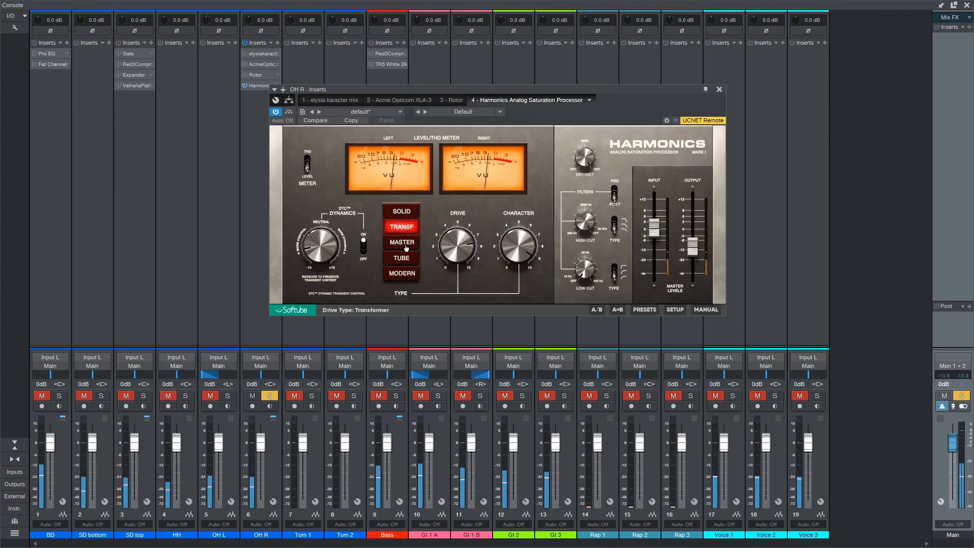
{"action": "left_click", "coordinate": [406, 248]}
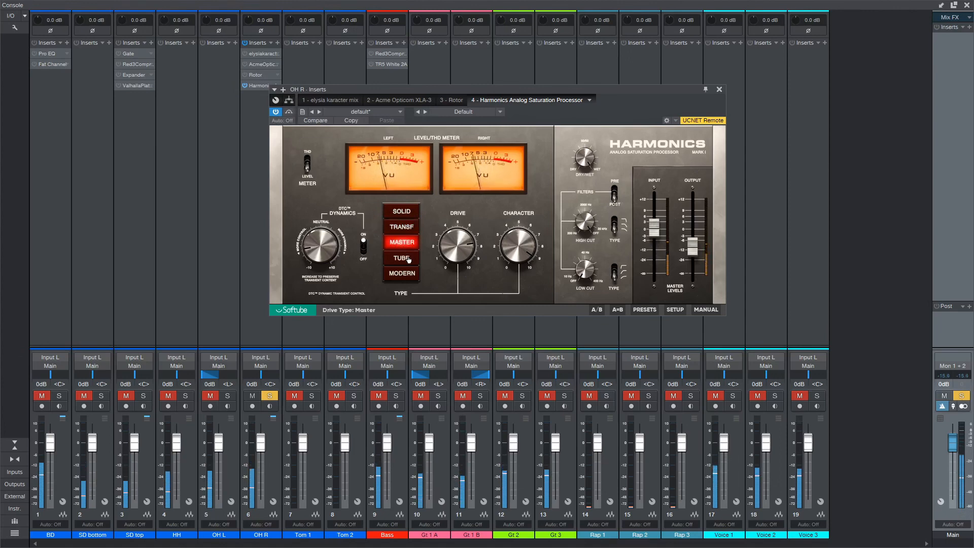
{"action": "left_click", "coordinate": [409, 259]}
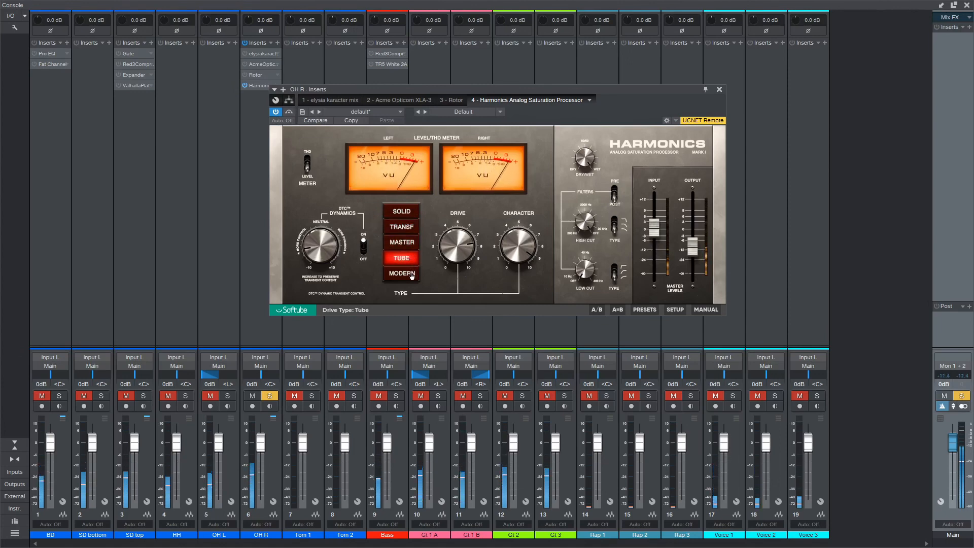
{"action": "left_click", "coordinate": [412, 274]}
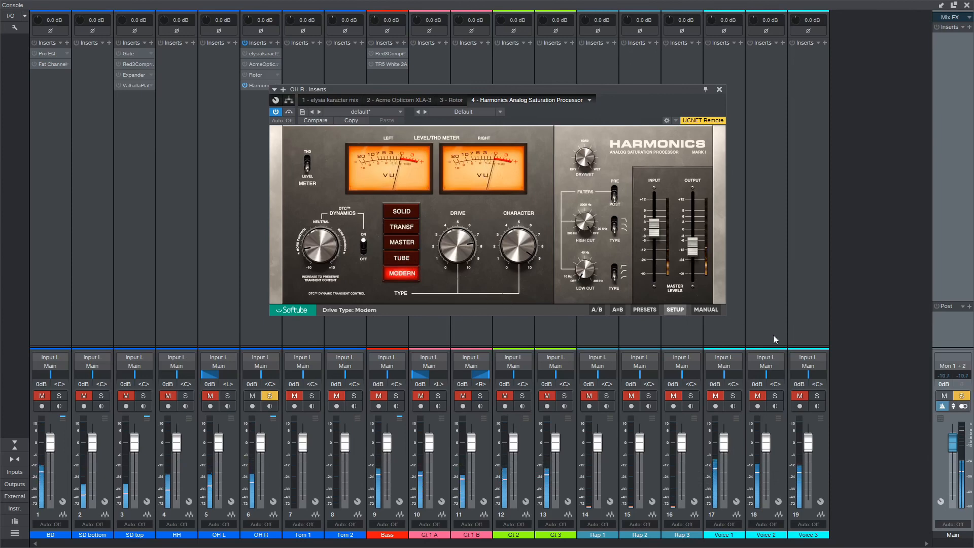
- Raise the Main output level to +4.8 dB and the OH R channel level to +5.6 dB
{"action": "left_click_drag", "start_coordinate": [956, 447], "coordinate": [957, 439]}
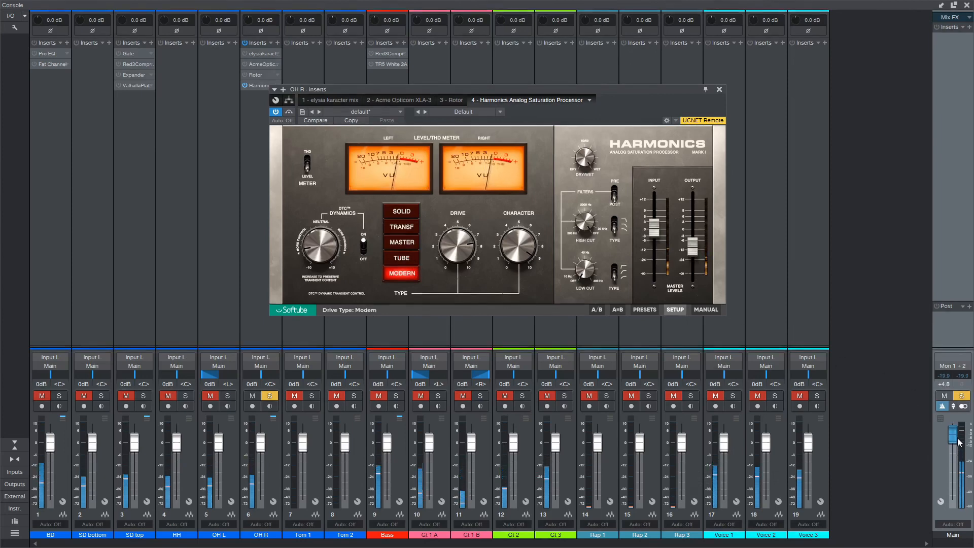
{"action": "left_click_drag", "start_coordinate": [260, 443], "coordinate": [260, 434]}
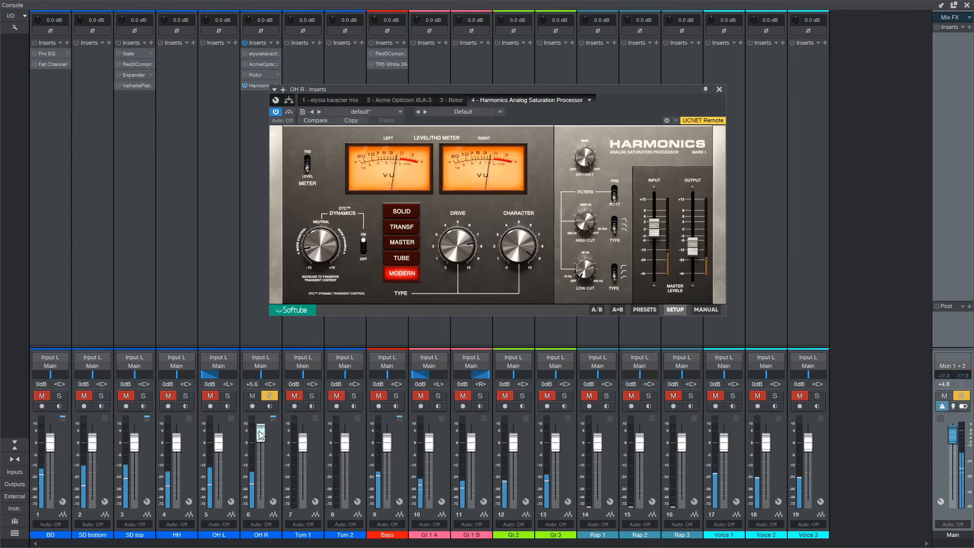
- Compare the Solid, Transformer, Master and Tube drive types over two rounds at the raised level, ending on Modern
{"action": "left_click", "coordinate": [397, 212]}
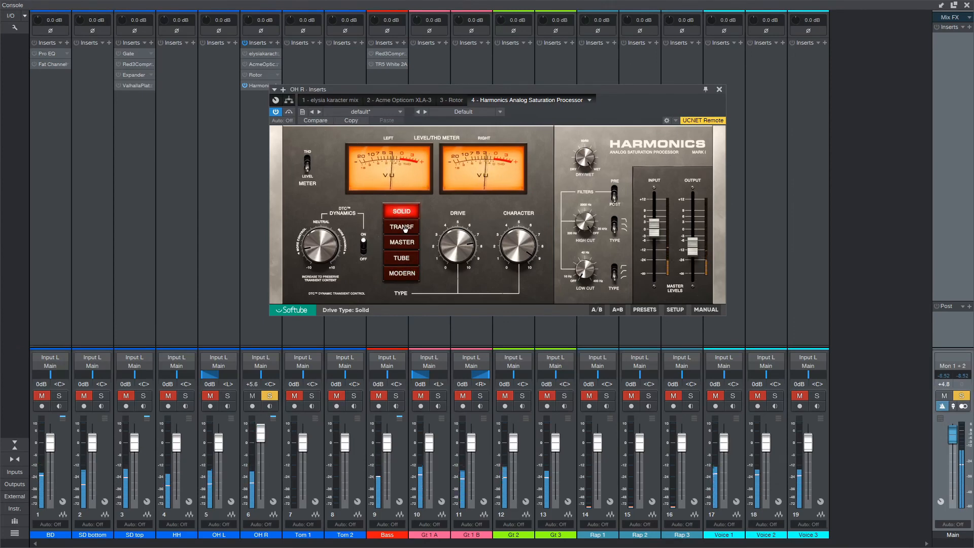
{"action": "left_click", "coordinate": [405, 230]}
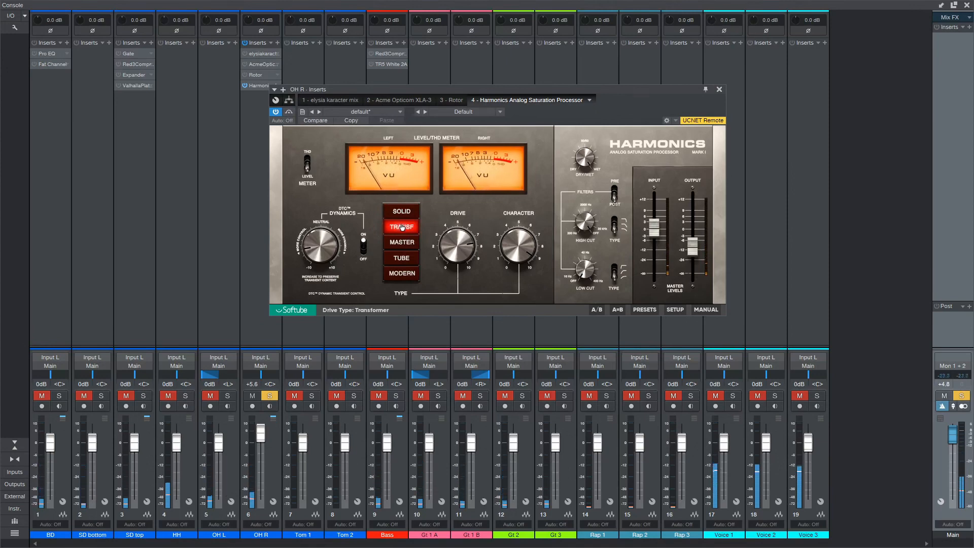
{"action": "left_click", "coordinate": [402, 244]}
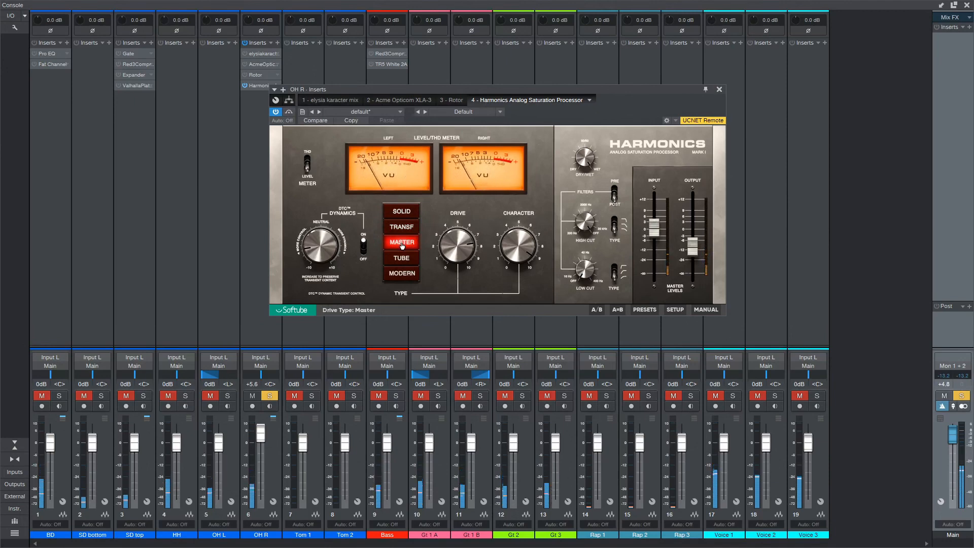
{"action": "left_click", "coordinate": [404, 259]}
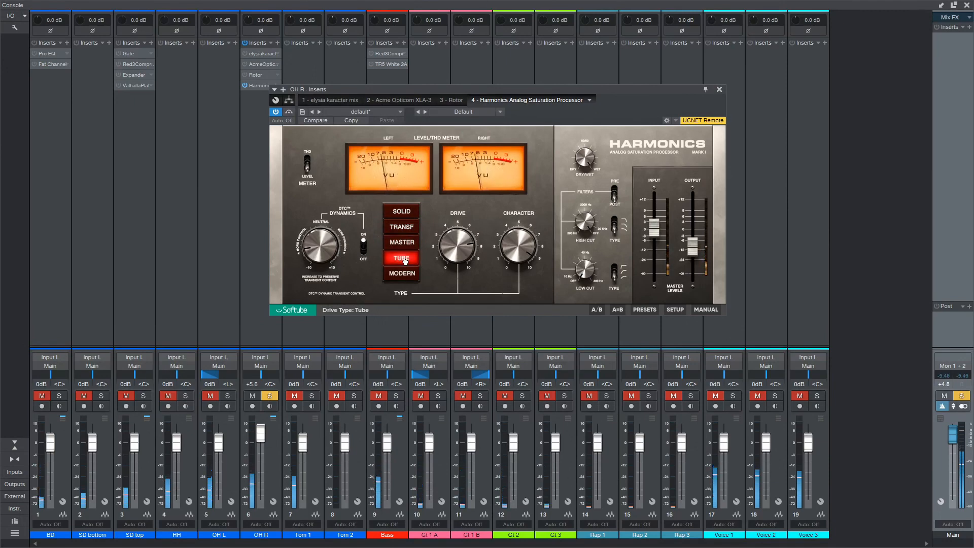
{"action": "left_click", "coordinate": [413, 217]}
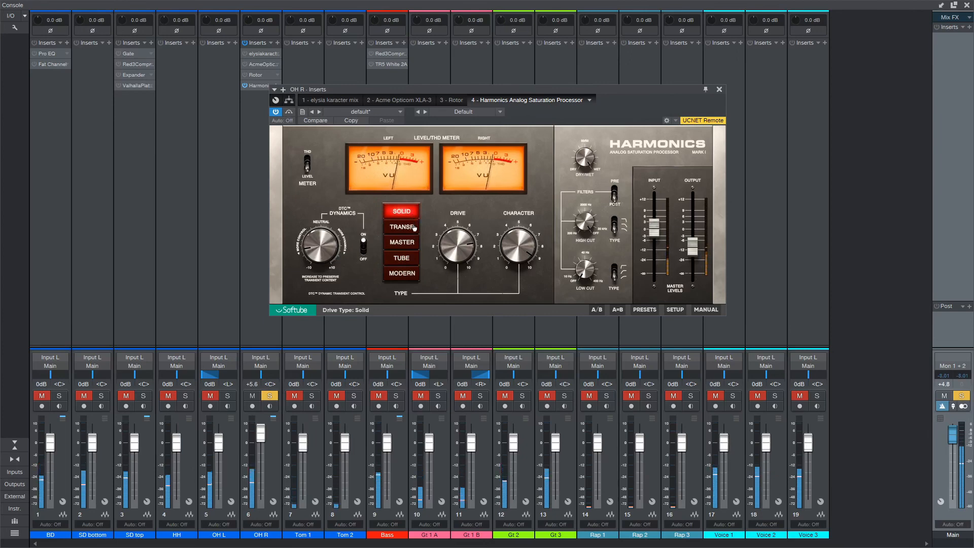
{"action": "left_click", "coordinate": [414, 227]}
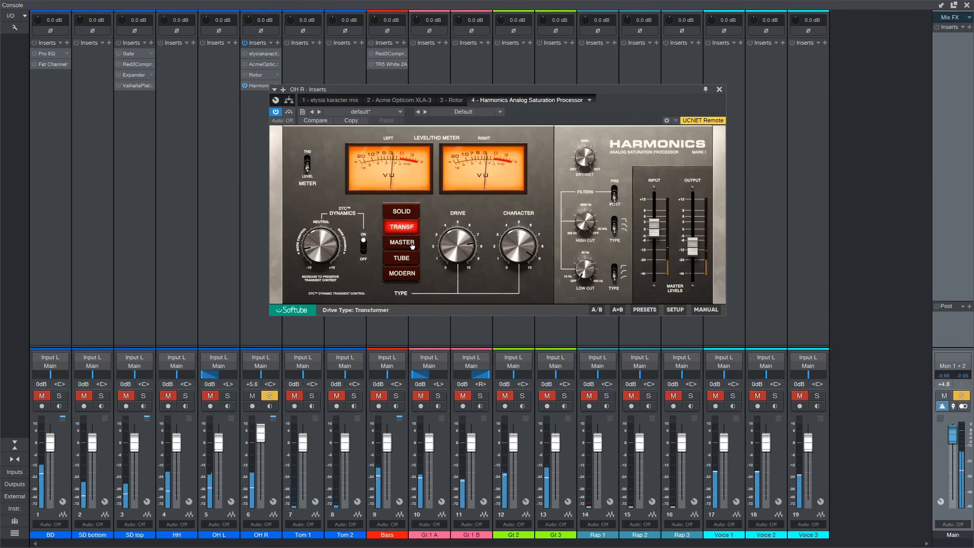
{"action": "left_click", "coordinate": [412, 246]}
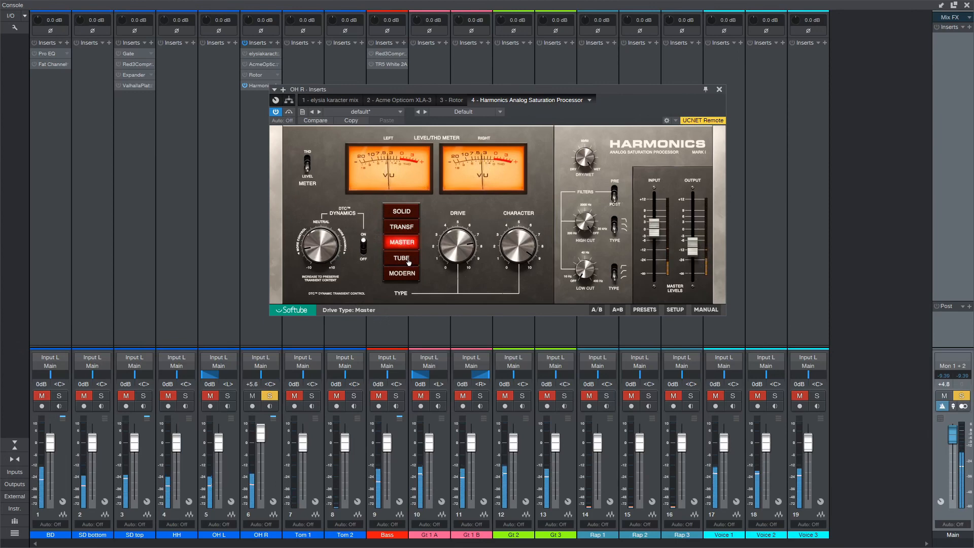
{"action": "left_click", "coordinate": [409, 260]}
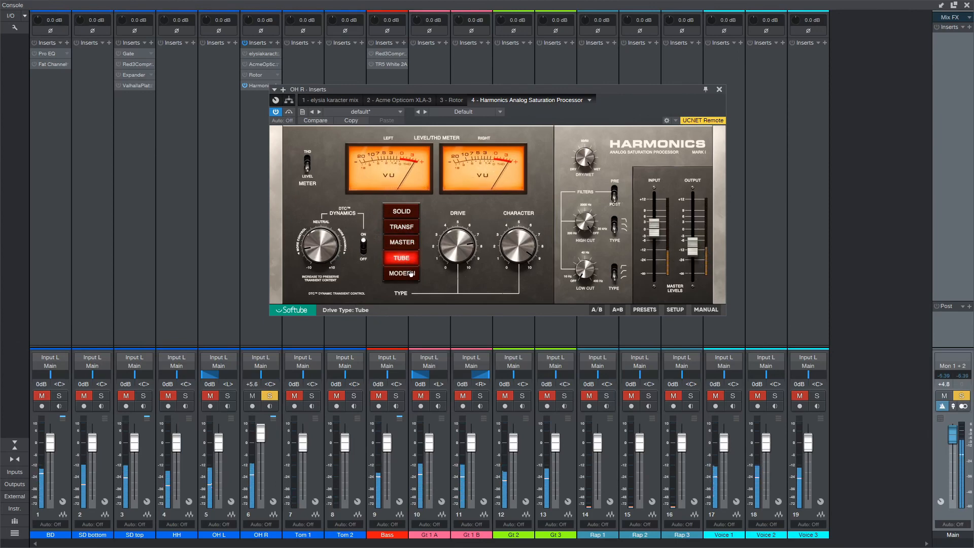
{"action": "left_click", "coordinate": [411, 274]}
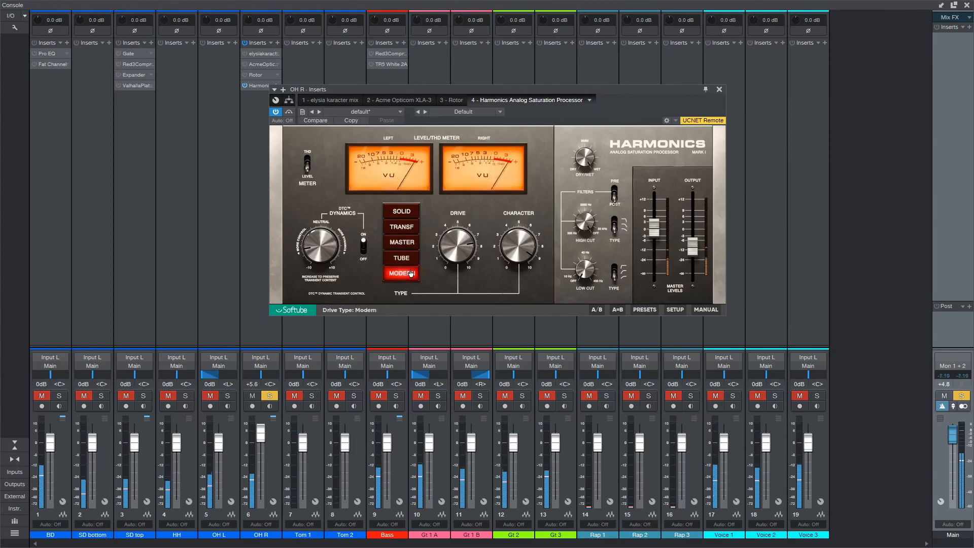
- Unsolo OH R, pan it hard right, and reset both its level and the Main output level to 0 dB
{"action": "left_click", "coordinate": [273, 397]}
{"action": "left_click", "coordinate": [261, 433], "text": "ctrl"}
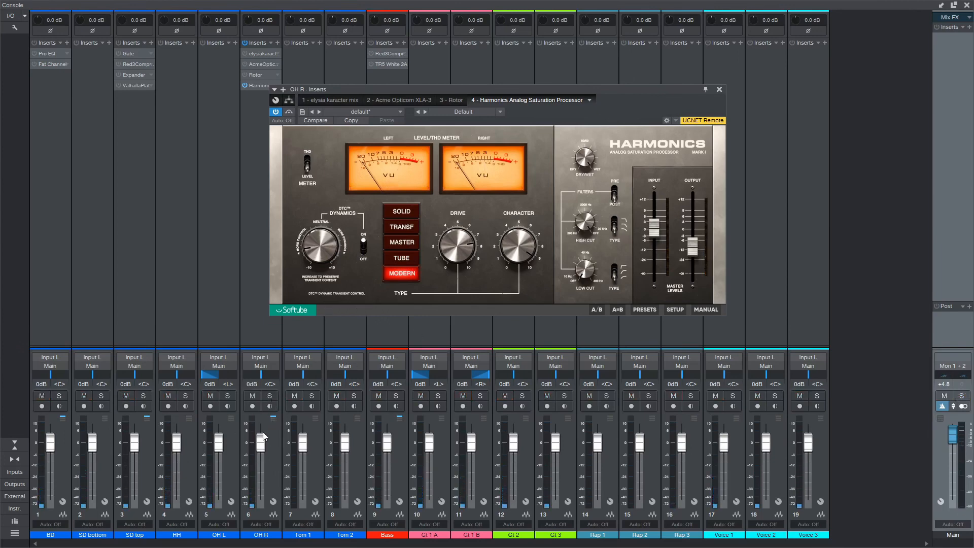
{"action": "left_click_drag", "start_coordinate": [261, 375], "coordinate": [280, 376]}
{"action": "left_click", "coordinate": [953, 435], "text": "ctrl"}
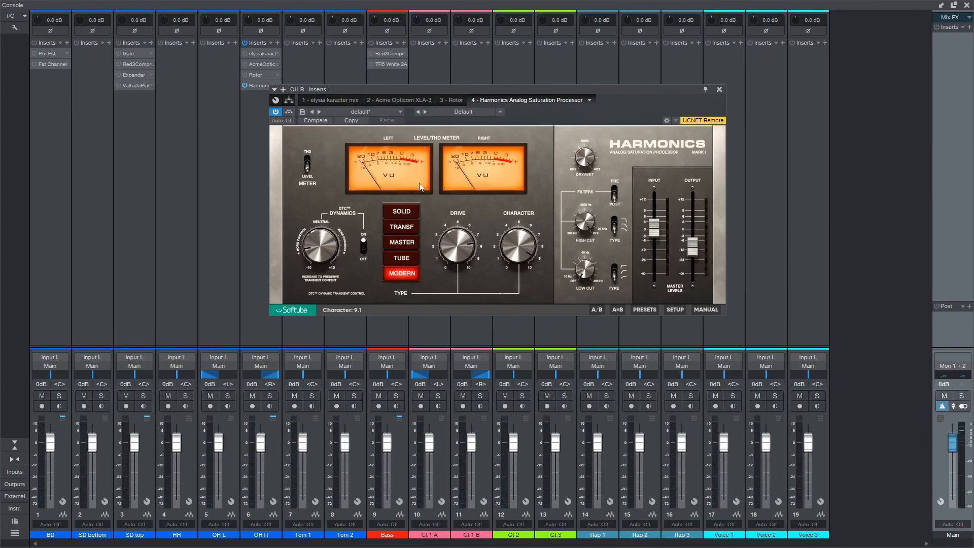
{"action": "left_click", "coordinate": [719, 89]}
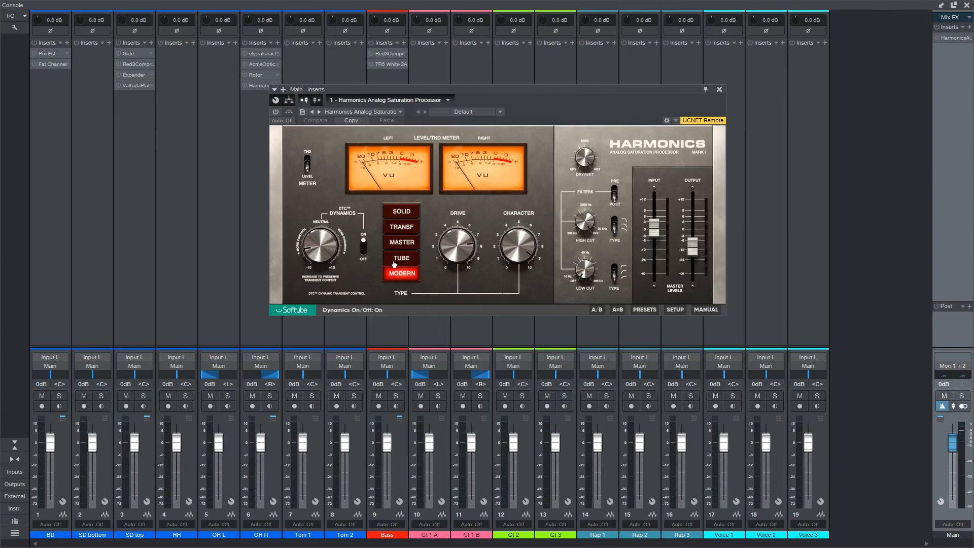
- Enable Harmonics on the Main channel and audition its drive types from Solid through Transformer, Master and Tube to Modern
{"action": "left_click", "coordinate": [403, 216]}
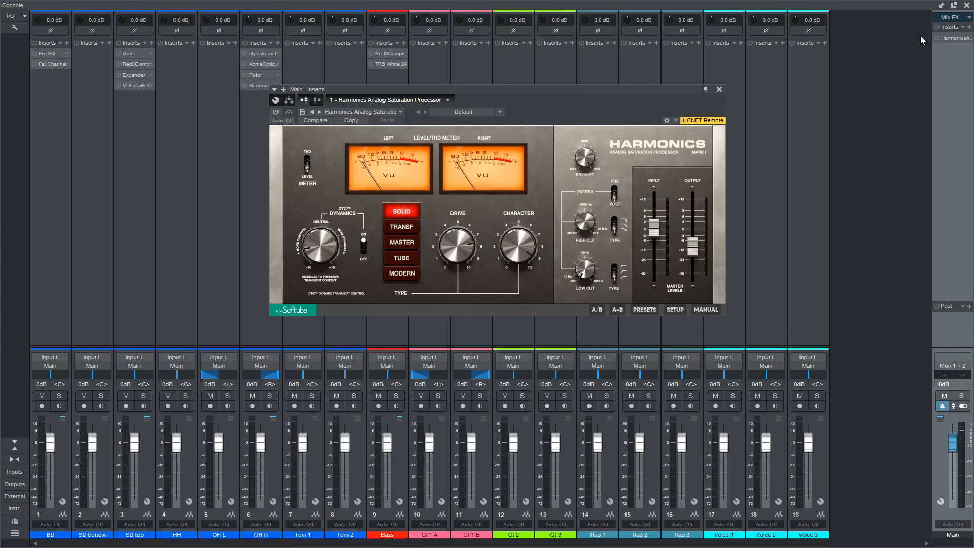
{"action": "left_click", "coordinate": [954, 38]}
{"action": "left_click", "coordinate": [954, 38]}
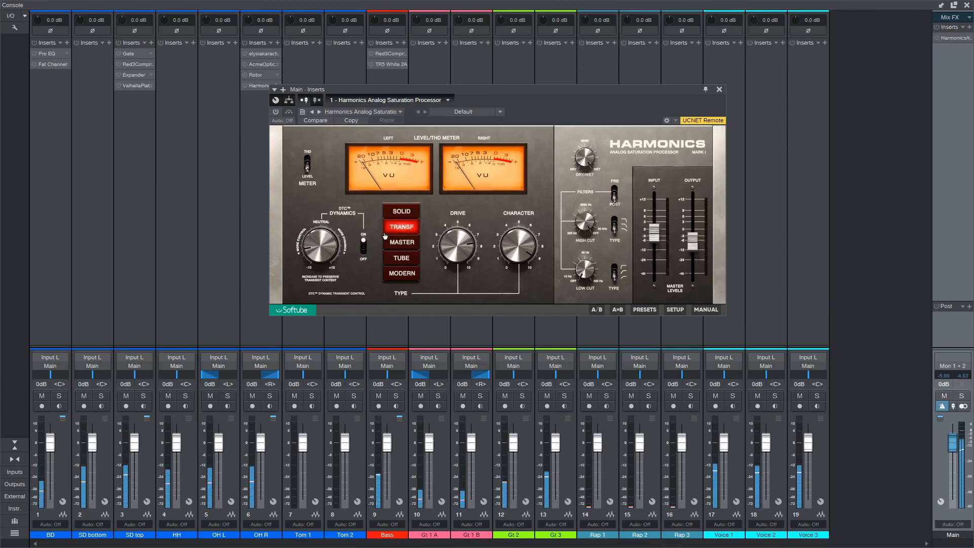
{"action": "left_click", "coordinate": [274, 112]}
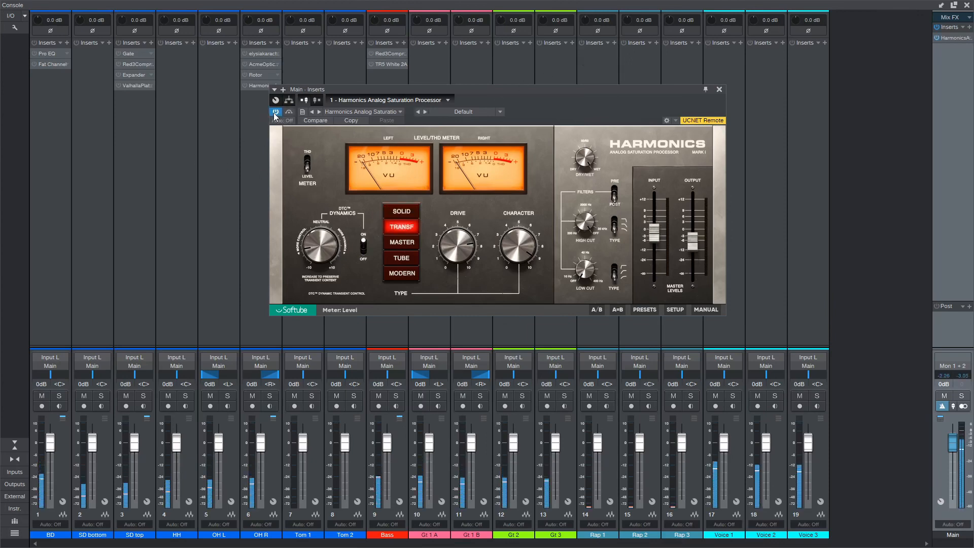
{"action": "left_click", "coordinate": [403, 243]}
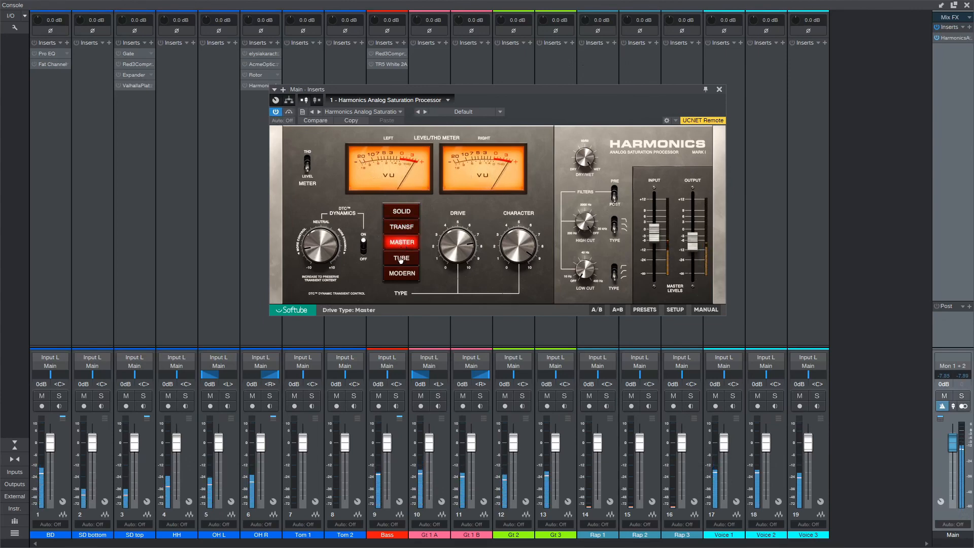
{"action": "left_click", "coordinate": [401, 259]}
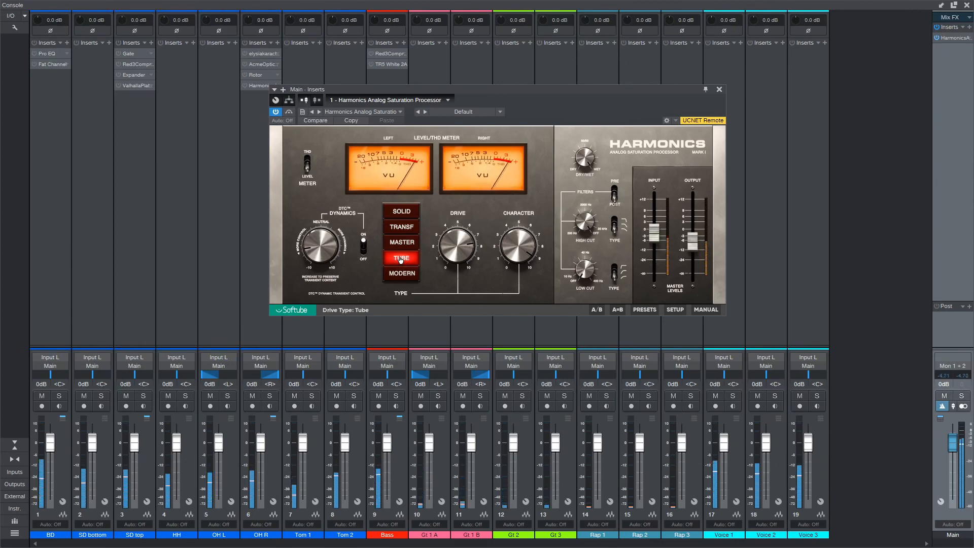
{"action": "left_click", "coordinate": [401, 274]}
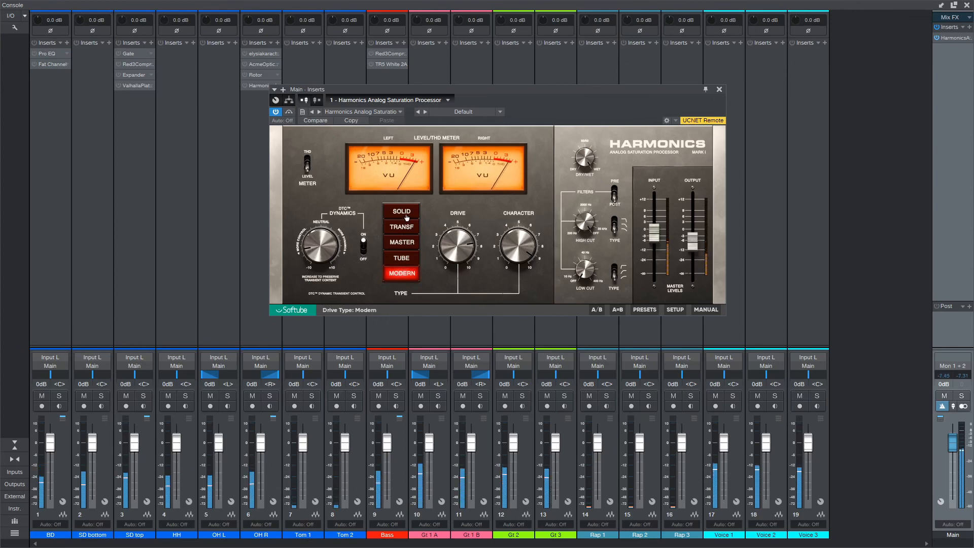
- Lower Harmonics' input, set its output to -5 dB, and compare all five drive types on the full mix, from Solid to Modern
{"action": "left_click_drag", "start_coordinate": [661, 241], "coordinate": [696, 235]}
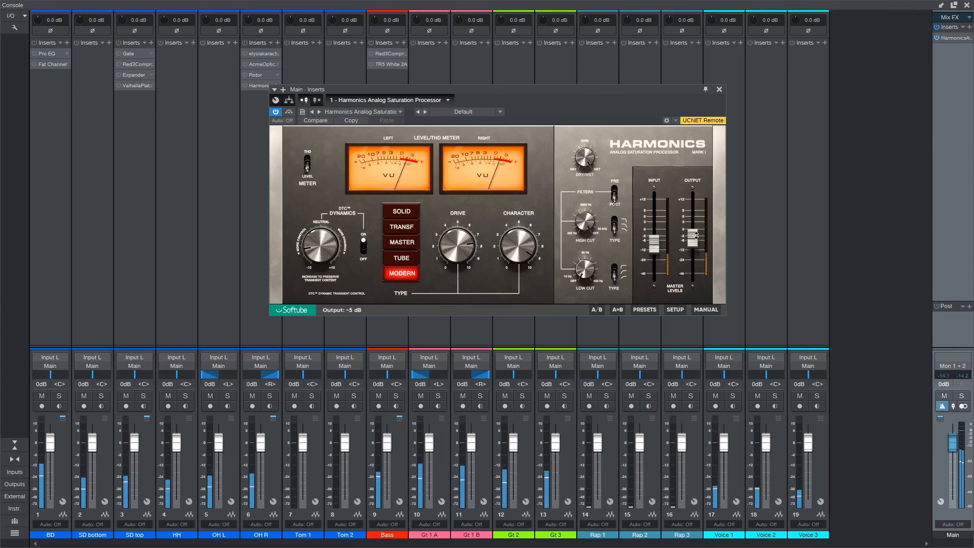
{"action": "left_click", "coordinate": [401, 213]}
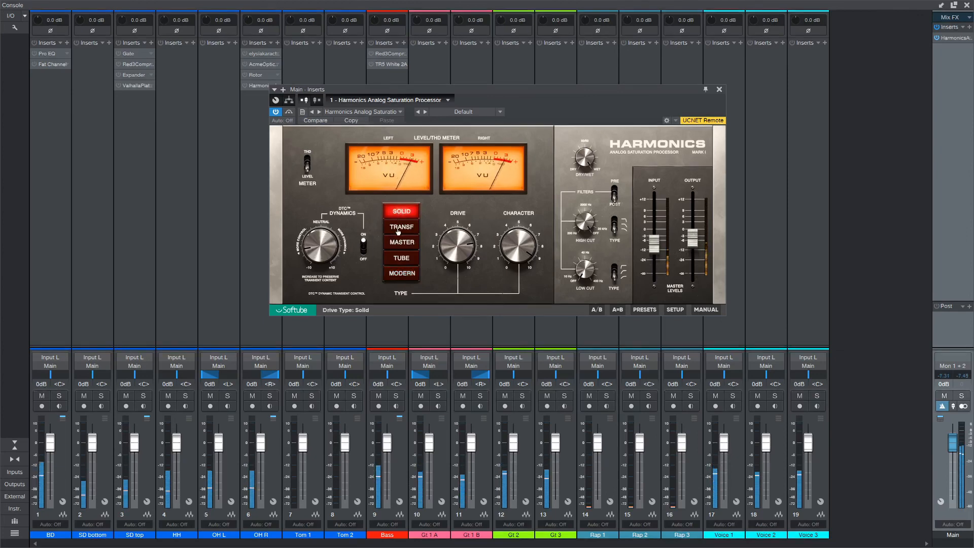
{"action": "left_click", "coordinate": [399, 232]}
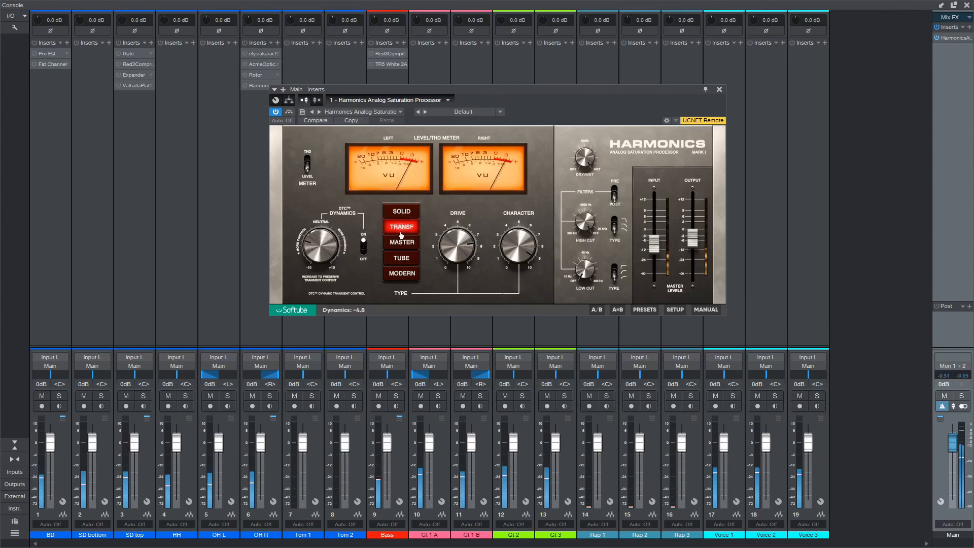
{"action": "left_click", "coordinate": [401, 242]}
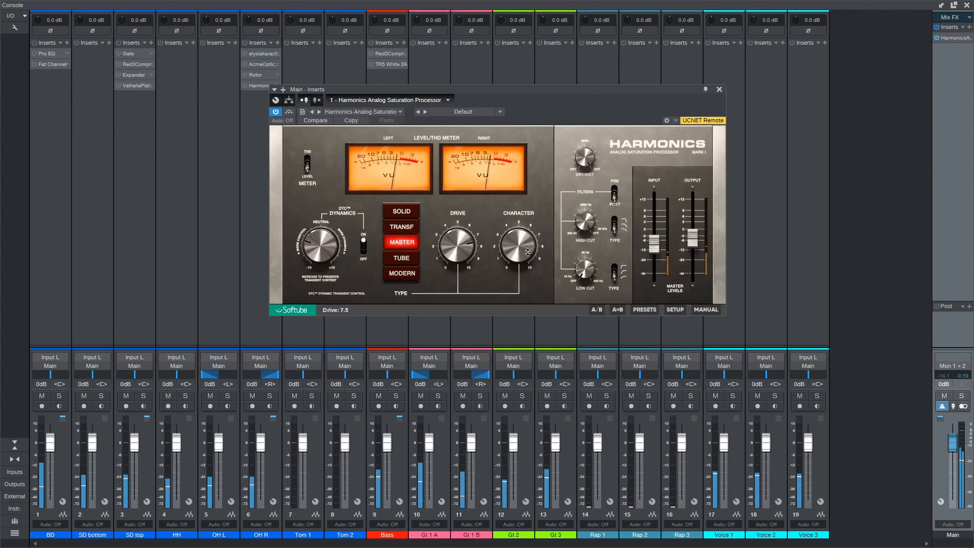
{"action": "left_click", "coordinate": [398, 257]}
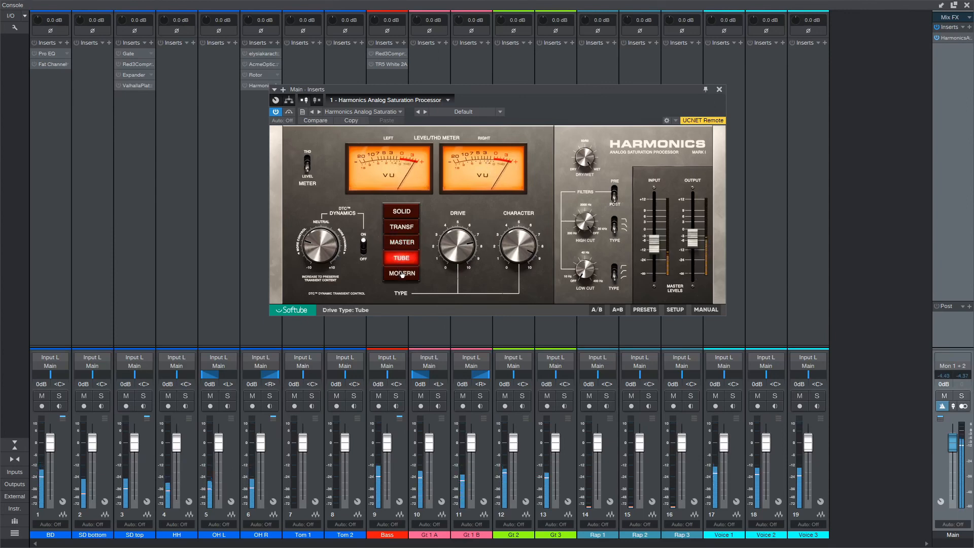
{"action": "left_click", "coordinate": [402, 273]}
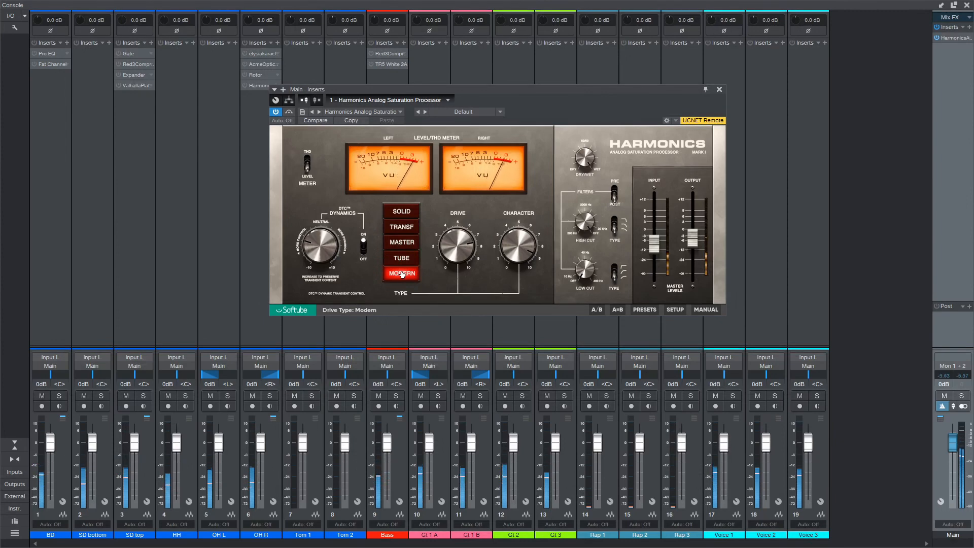